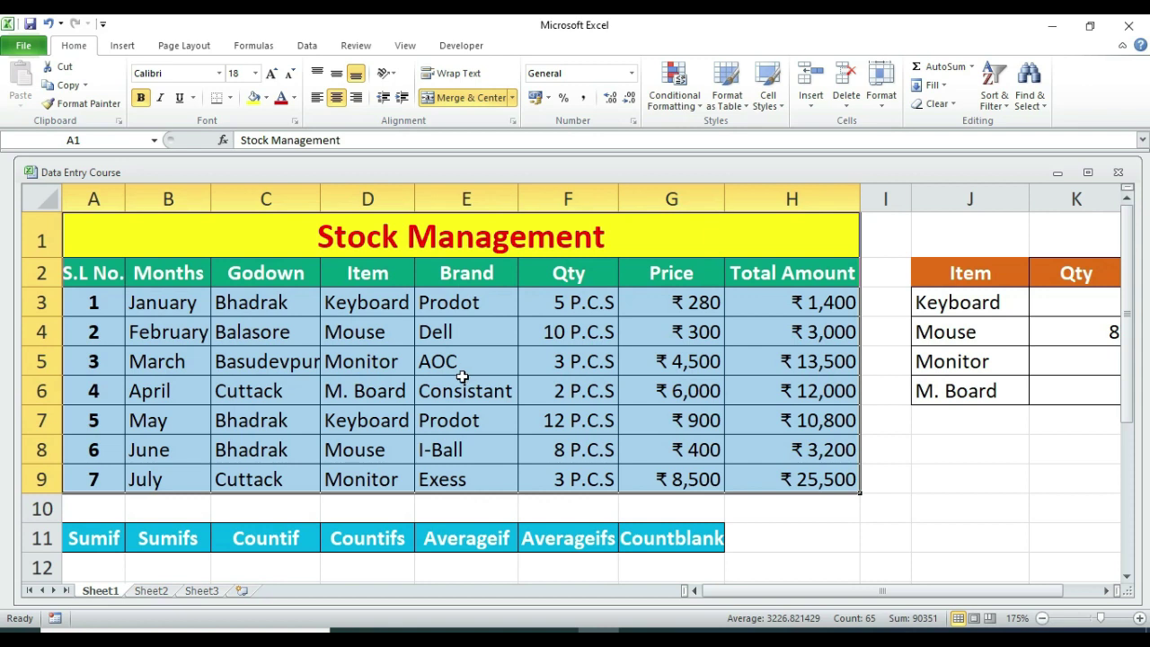
Review the function names in row 11 and the SUBTOTAL formula in A2 on the Stock Management sheet
left_click(97, 550)
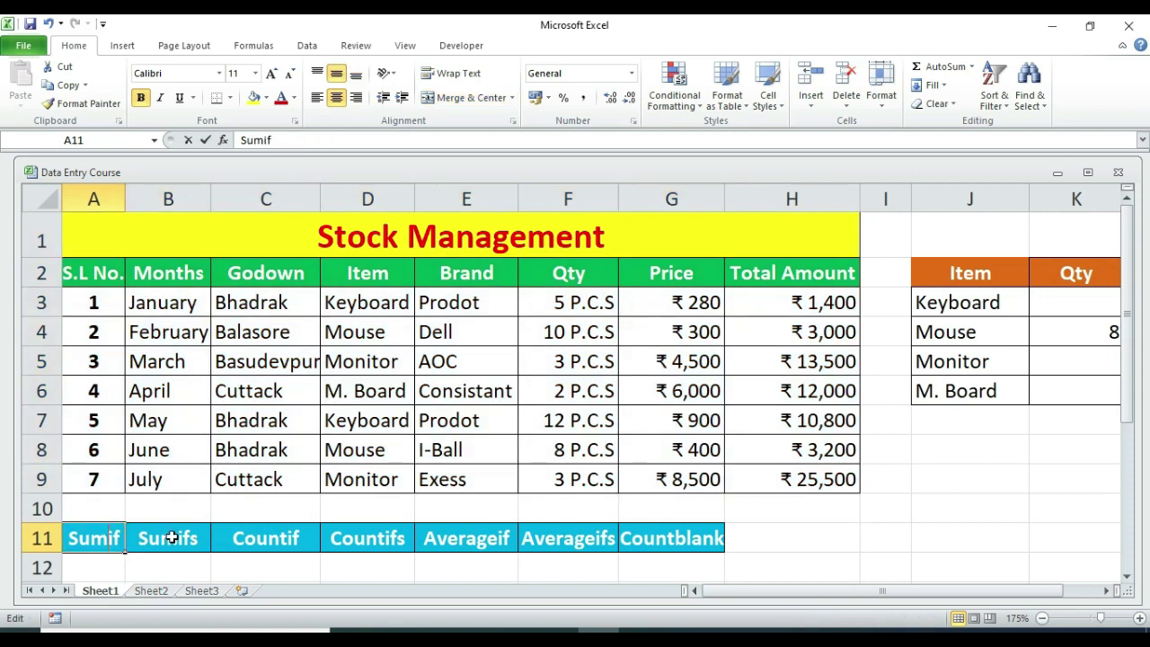
left_click(162, 539)
left_click(248, 535)
left_click(339, 535)
left_click(465, 535)
left_click(583, 534)
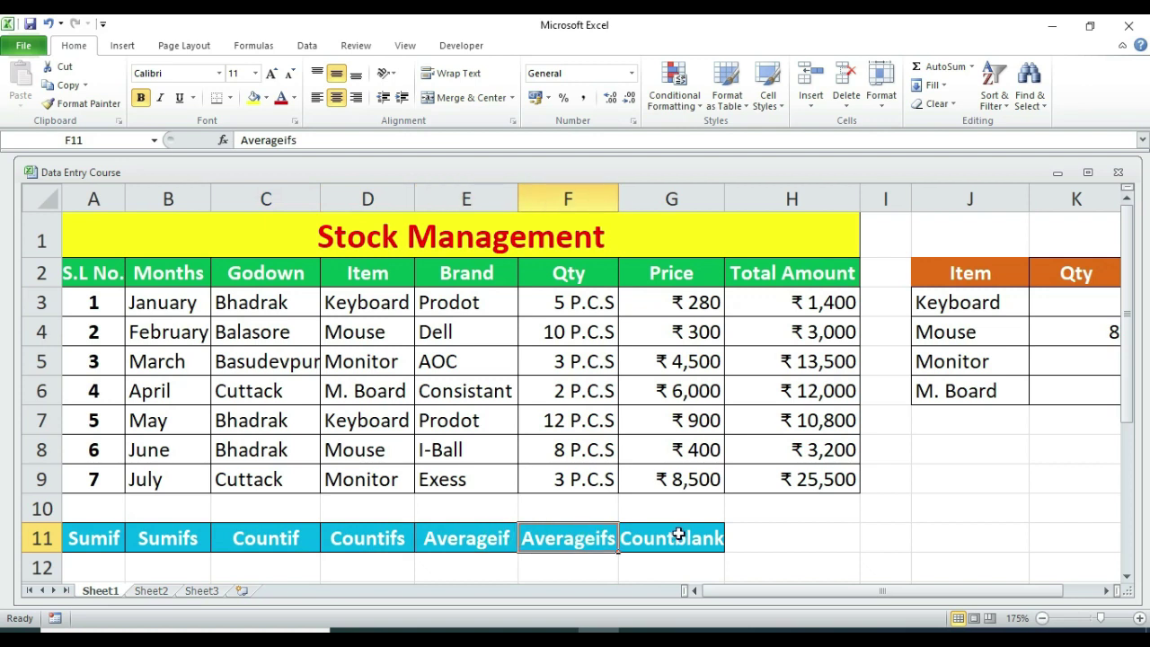
left_click(677, 535)
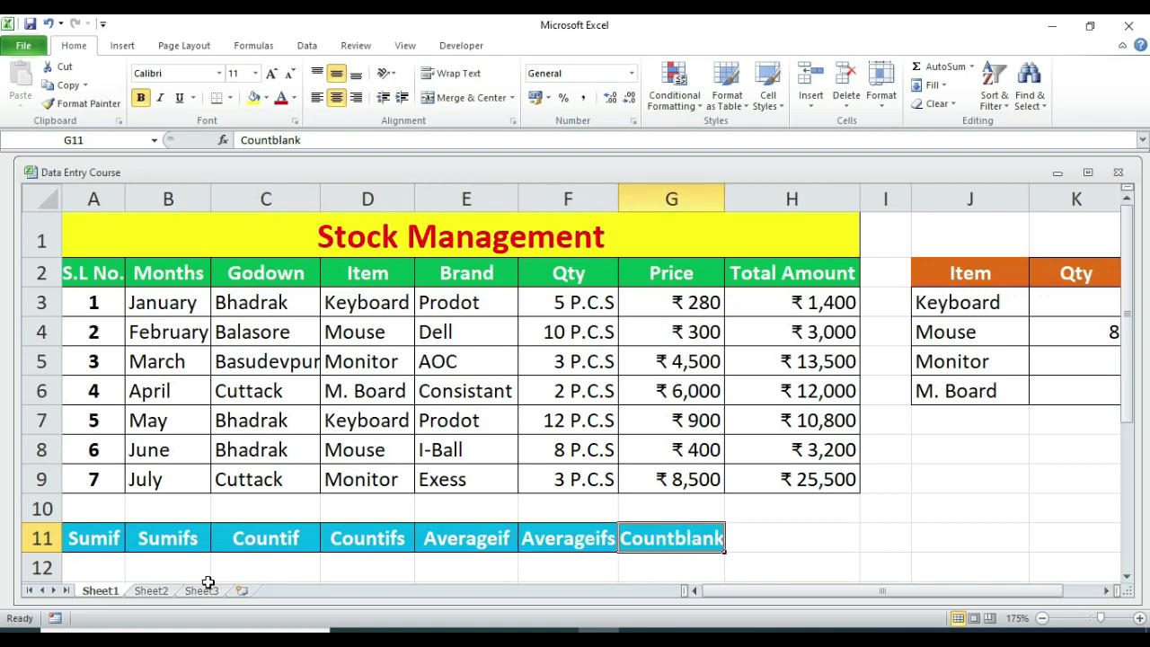
left_click(201, 590)
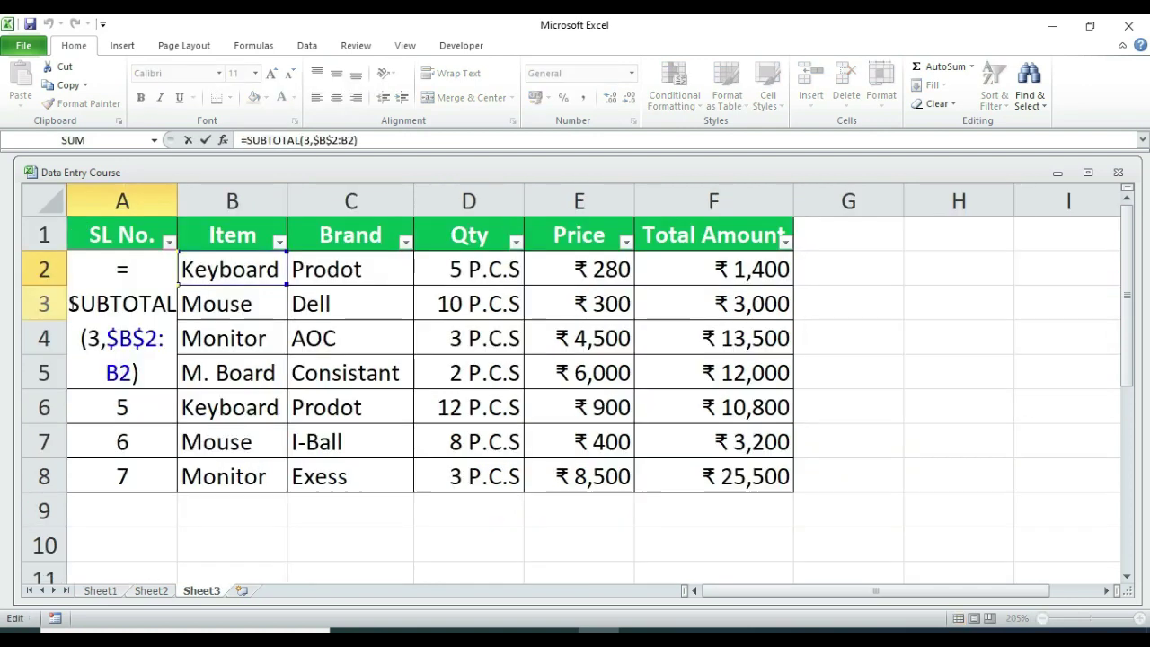
left_click_drag(72, 304, 150, 381)
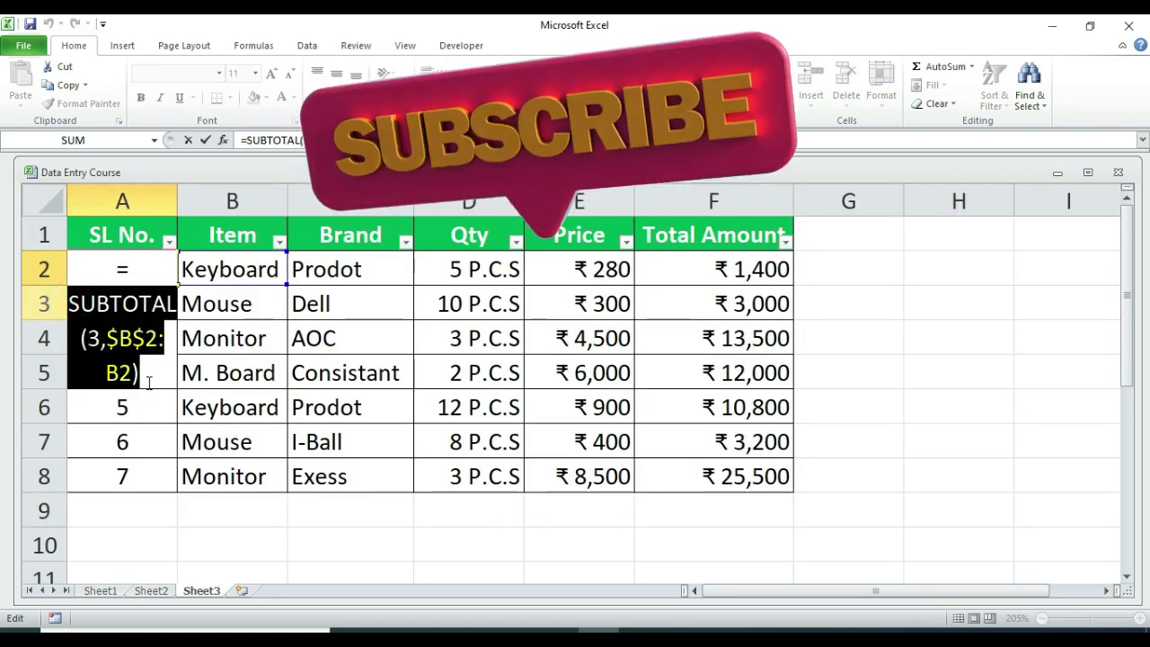
key("Return")
left_click(100, 590)
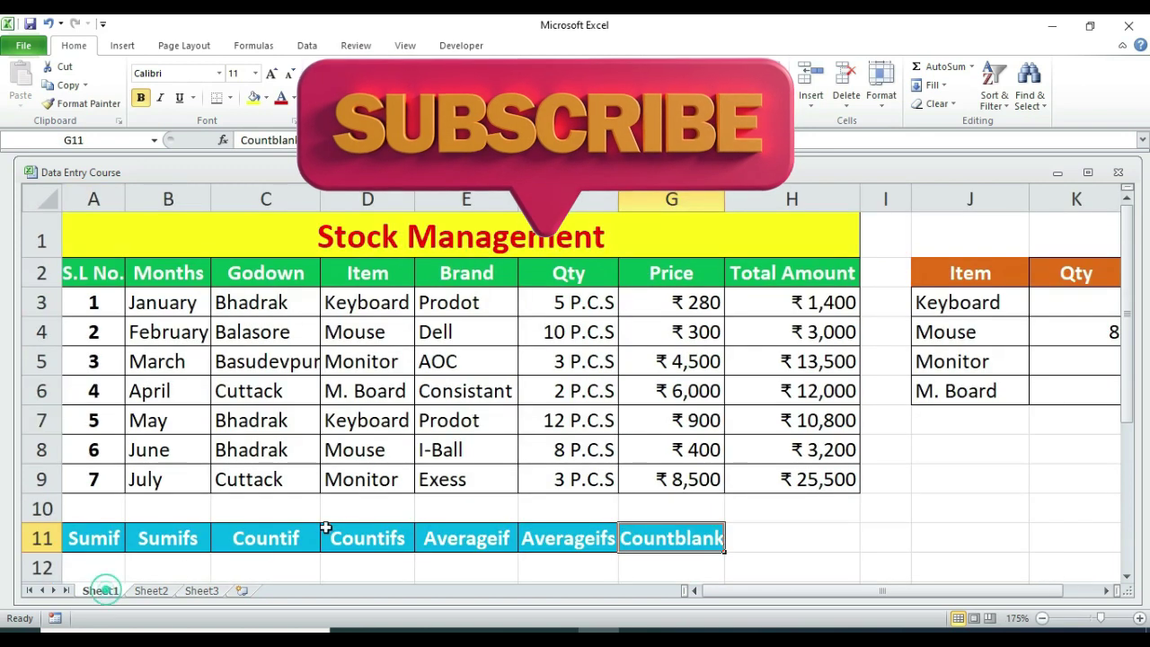
Switch to the Employee Details sheet, select its whole table and inspect the e-mail formula in F5
left_click(150, 590)
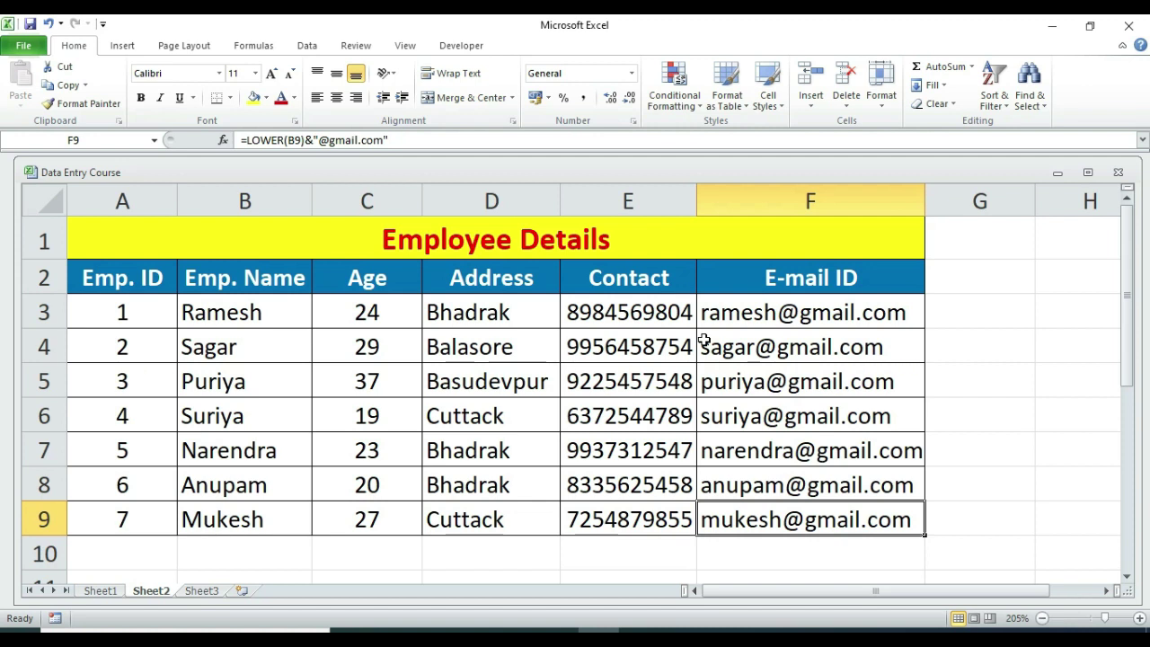
left_click_drag(529, 228, 528, 532)
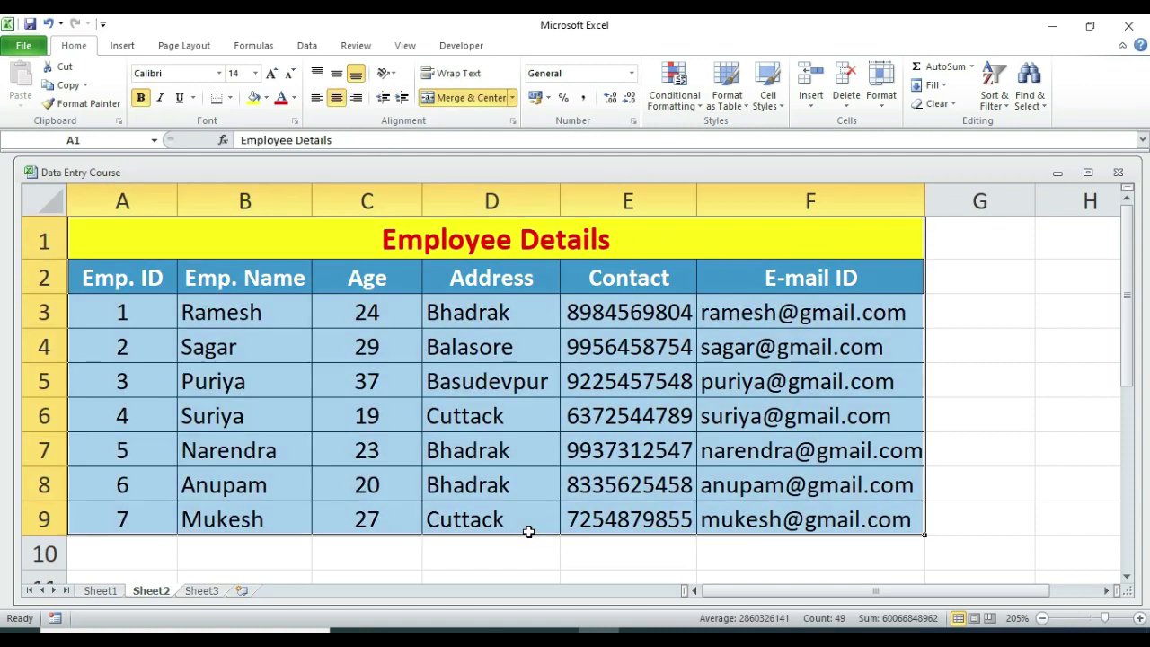
left_click(548, 409)
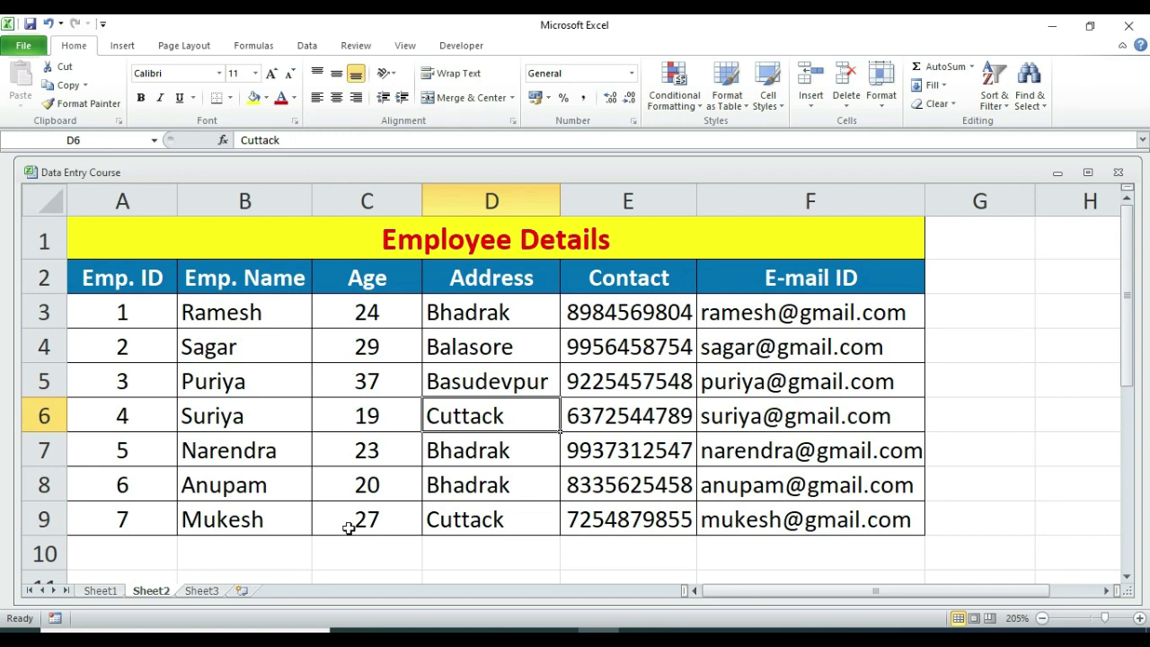
left_click(748, 387)
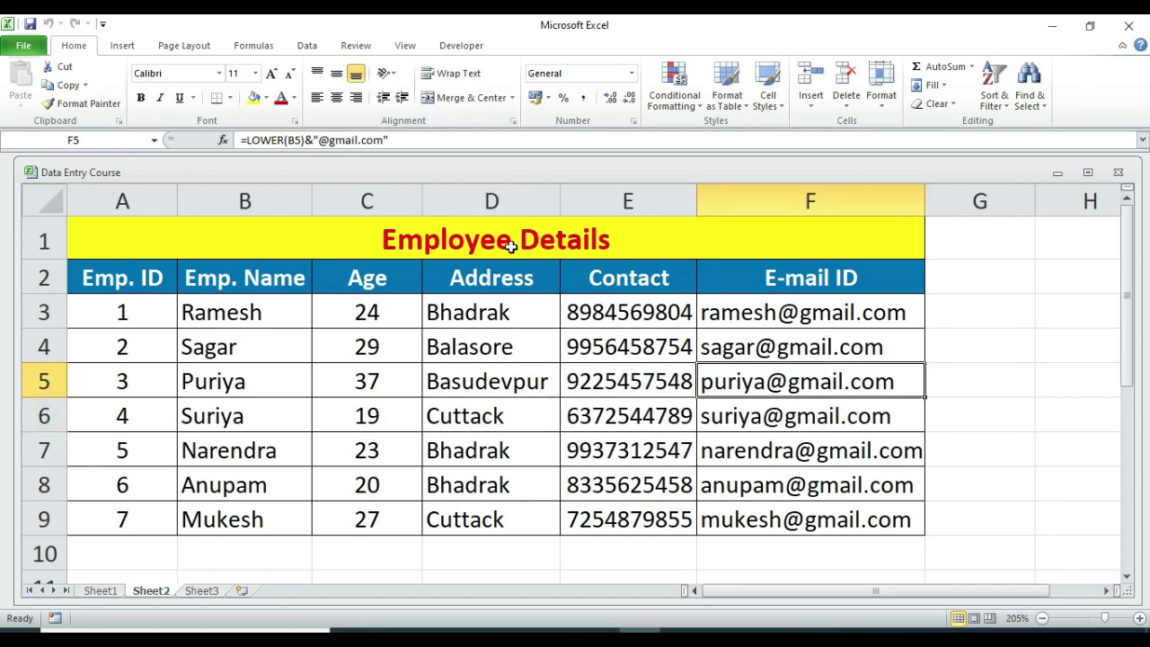
left_click_drag(508, 234, 503, 519)
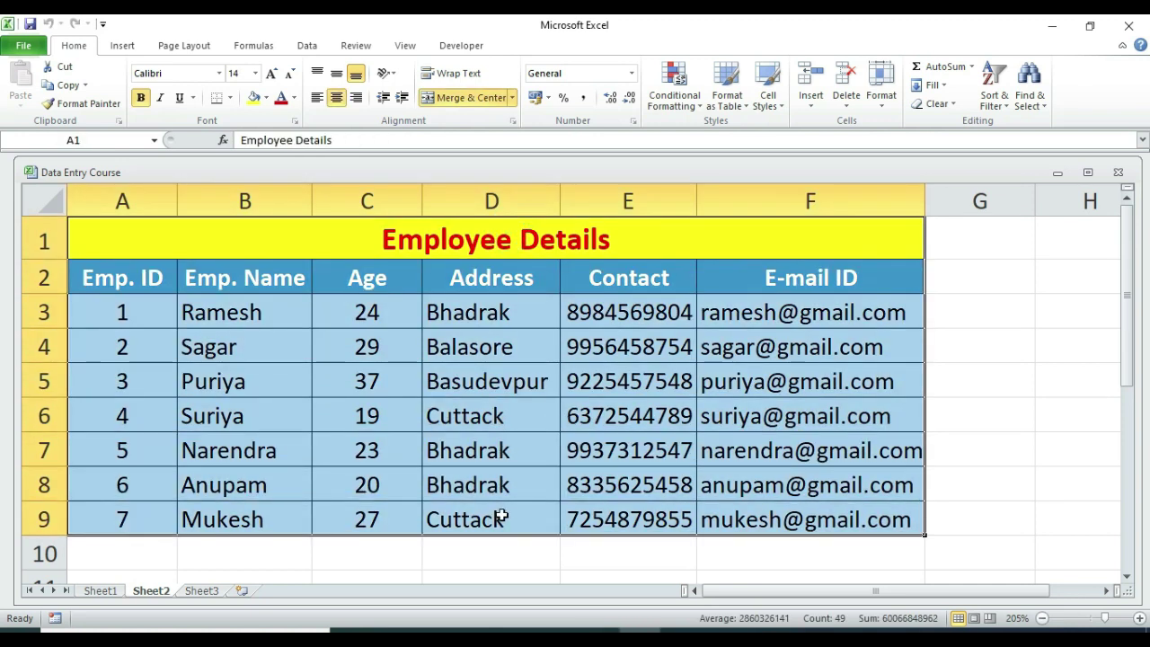
left_click(518, 237)
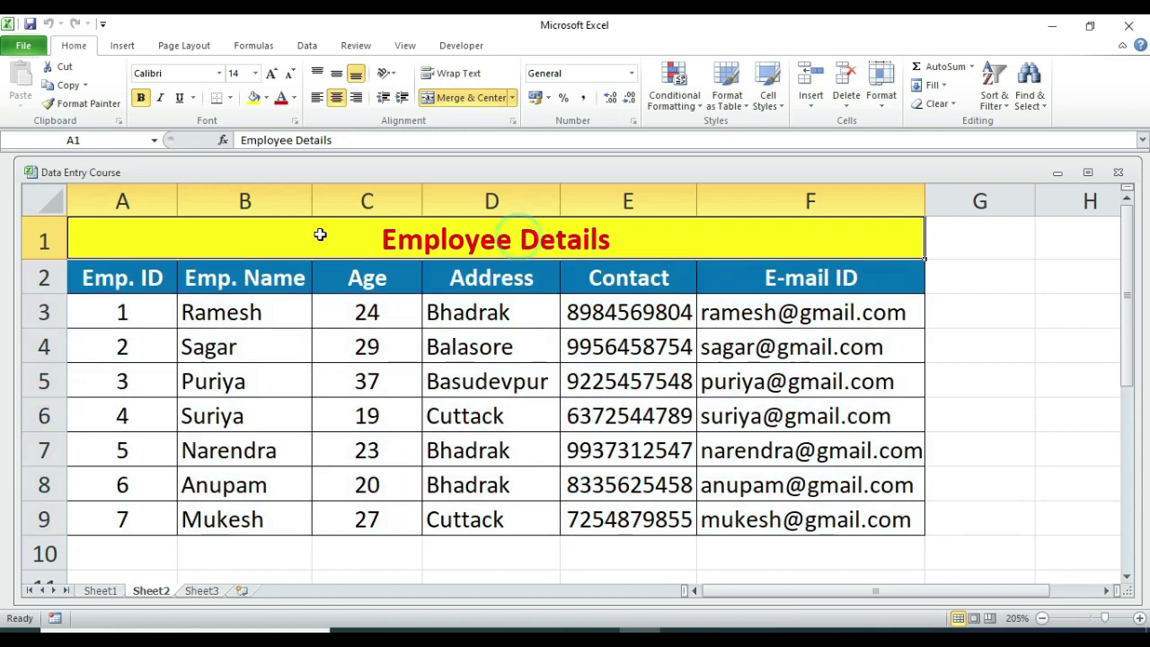
Select the employee records, then the Emp. ID, Emp. Name and Age columns in turn
left_click(128, 284)
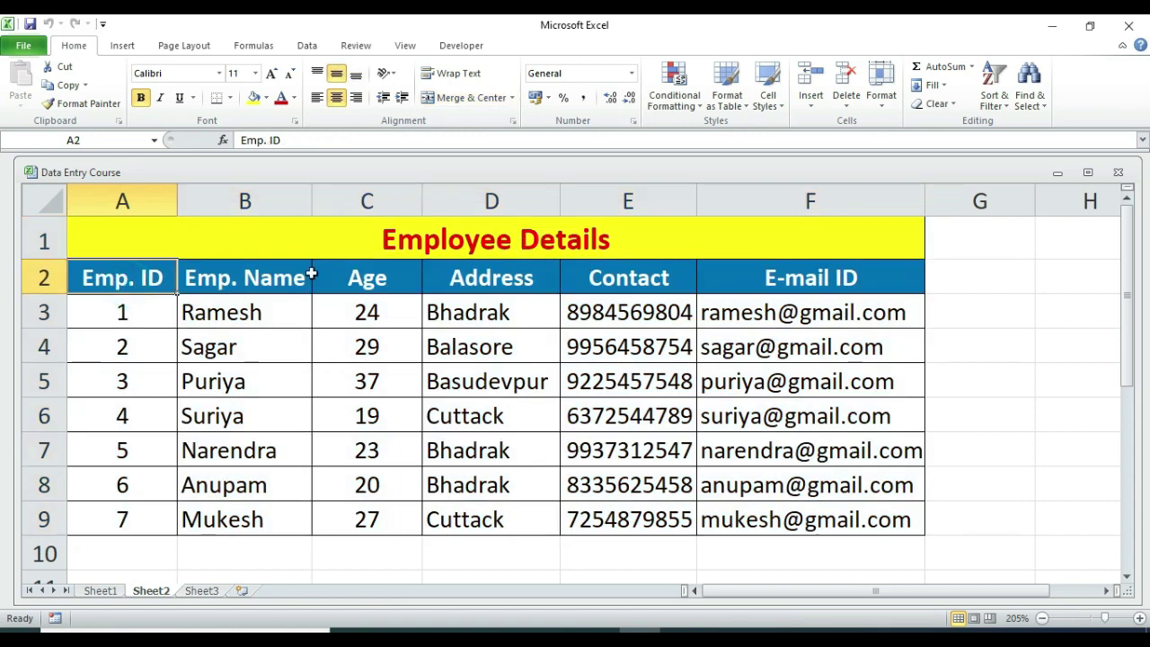
mouse_move(140, 308)
left_mouse_down()
mouse_move(319, 400)
mouse_move(816, 517)
left_mouse_up()
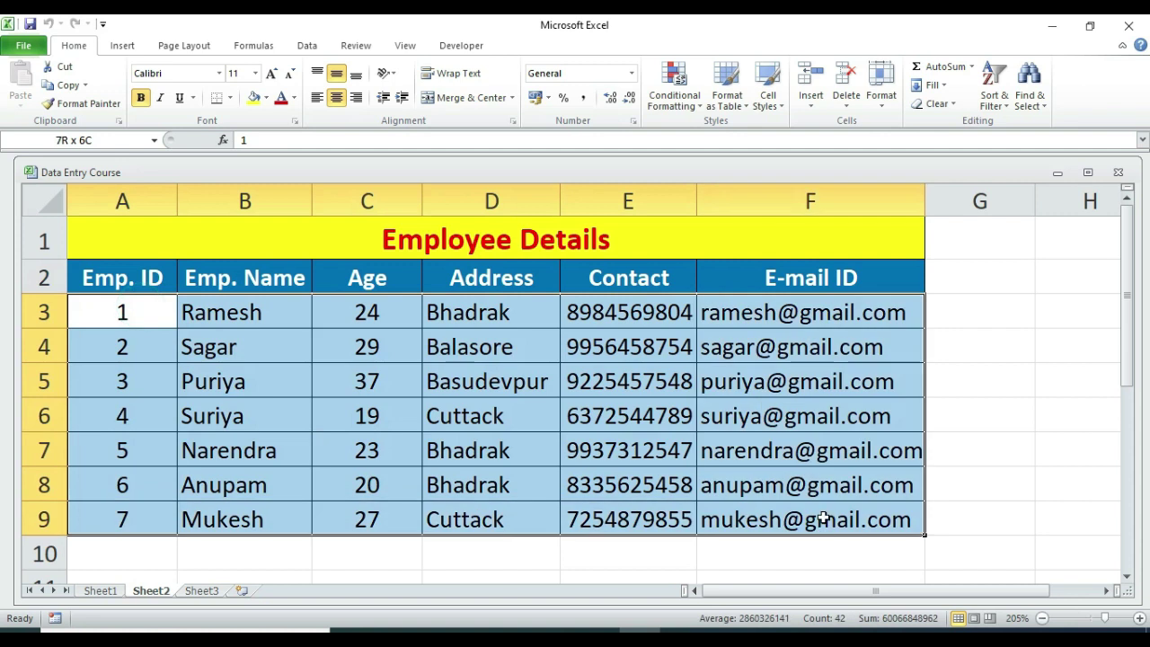
left_click(133, 308)
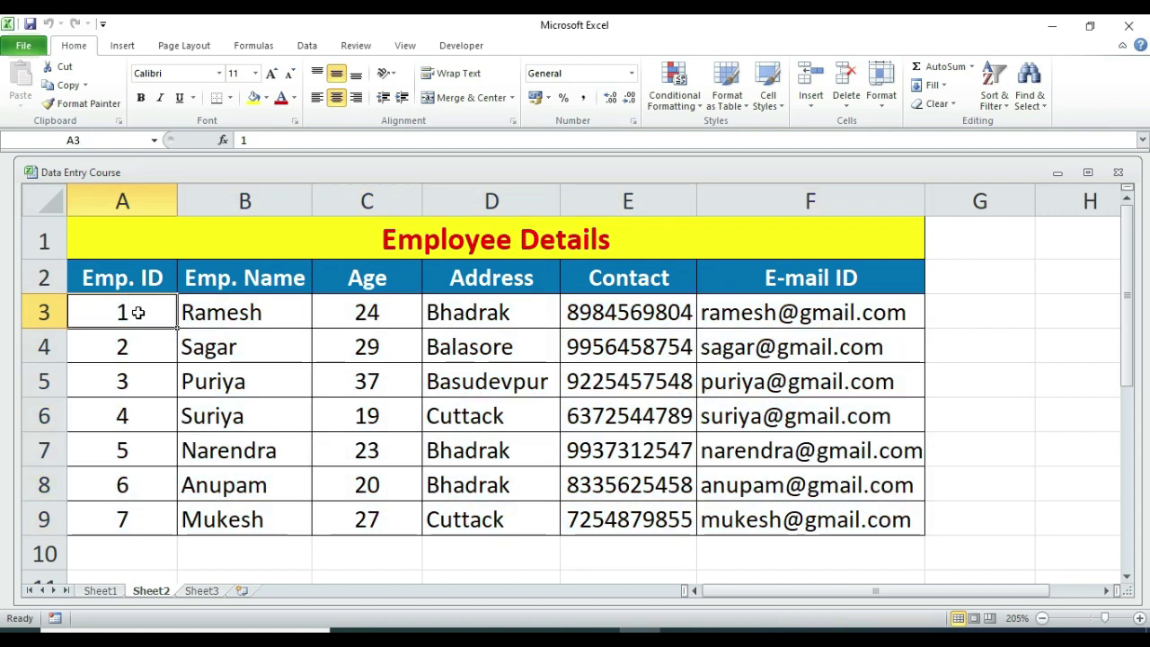
left_click_drag(138, 312, 142, 531)
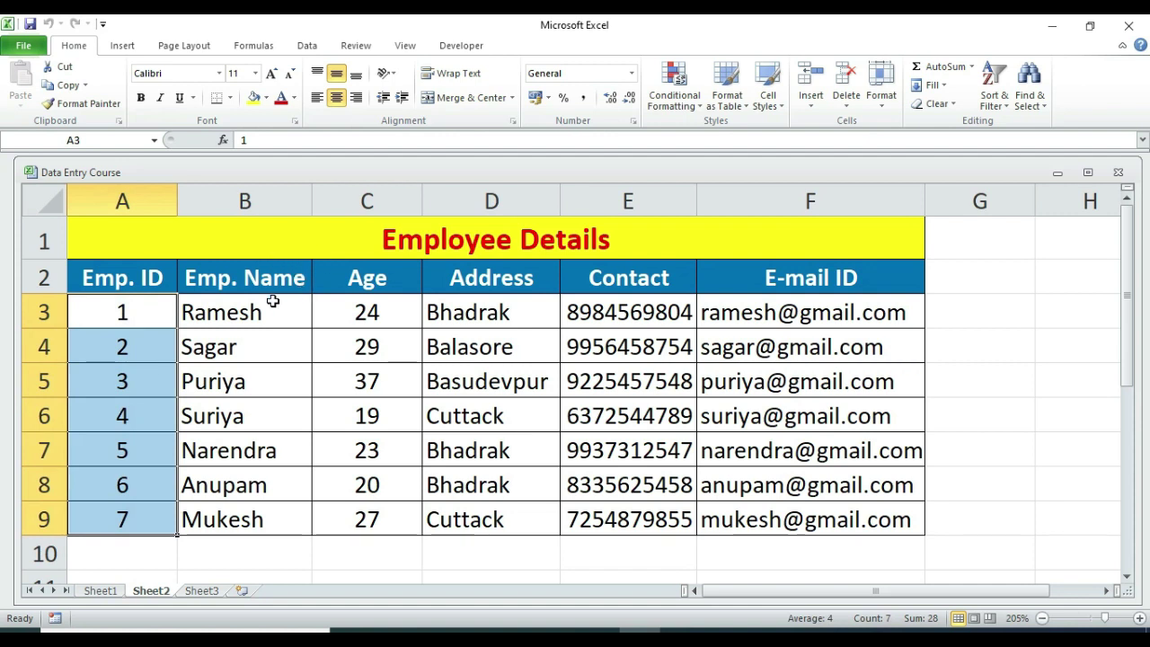
left_click_drag(123, 312, 123, 526)
mouse_move(118, 303)
left_mouse_down()
mouse_move(141, 455)
mouse_move(123, 521)
mouse_move(134, 380)
mouse_move(126, 521)
left_mouse_up()
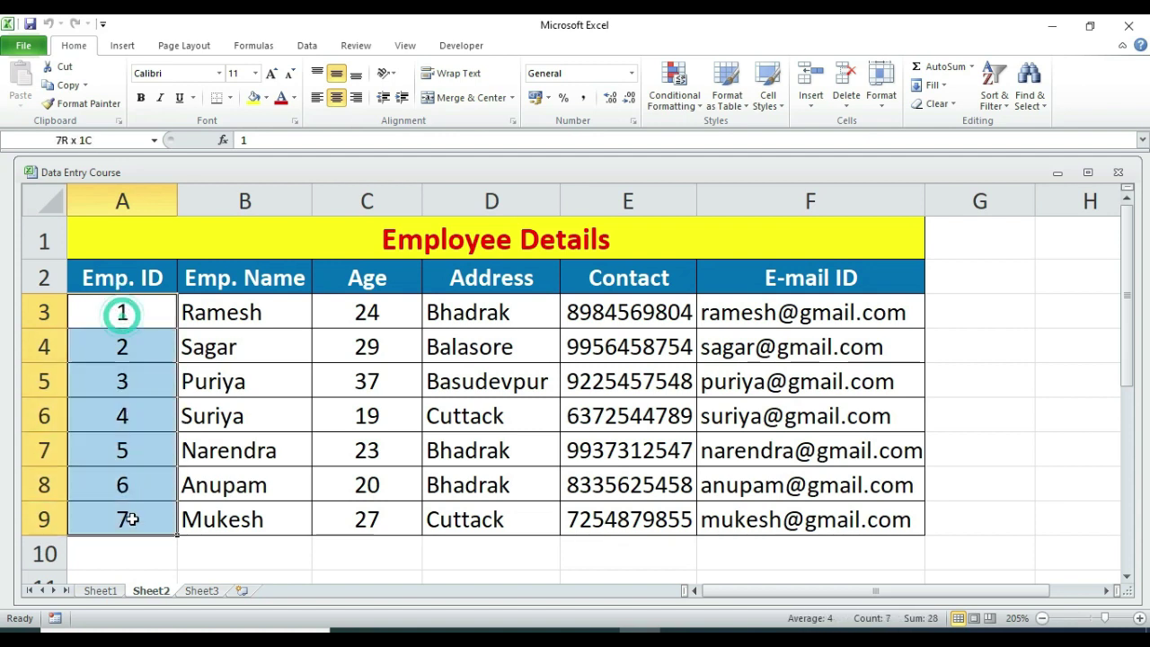
left_click_drag(232, 311, 233, 519)
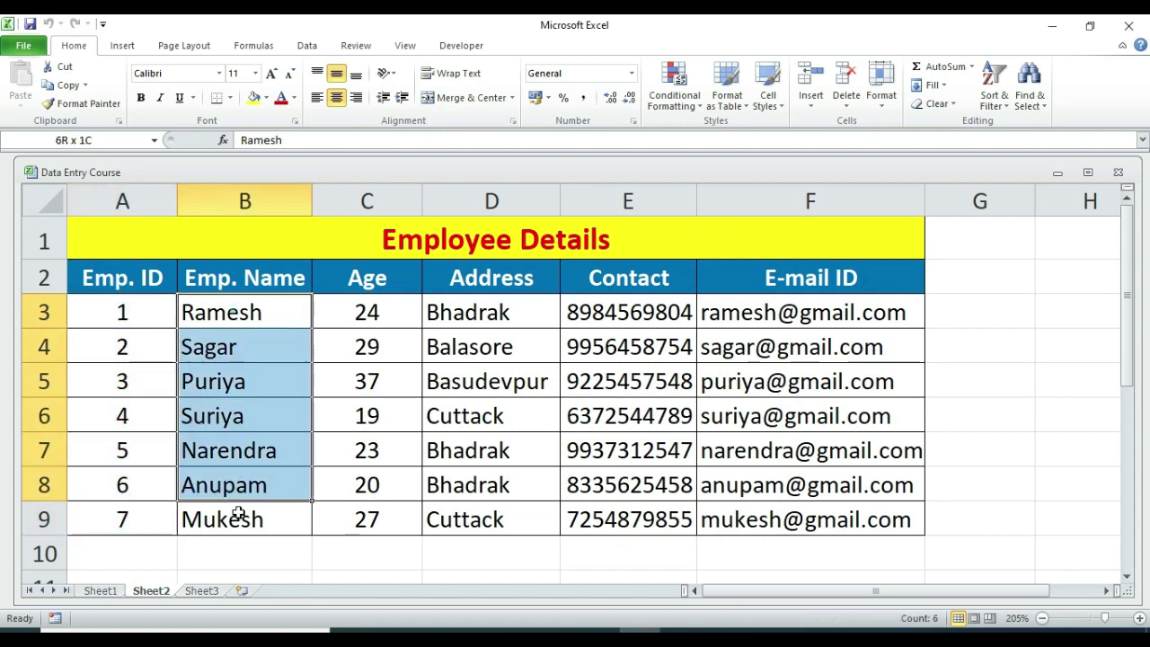
left_click_drag(366, 312, 367, 511)
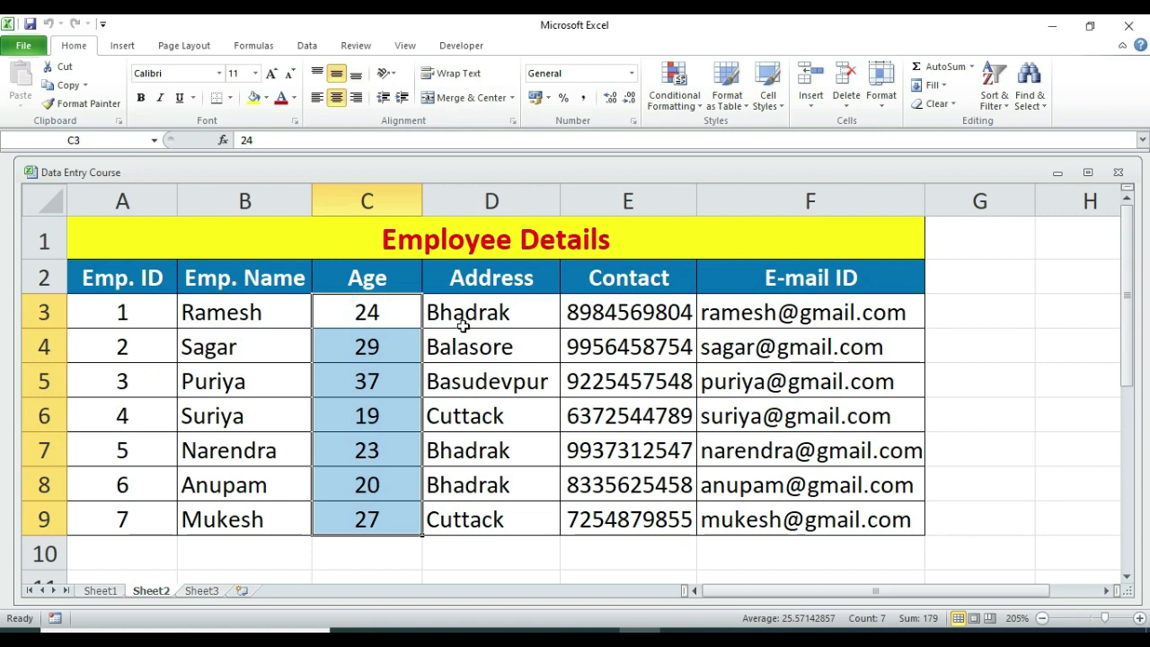
Inspect F3's LOWER e-mail formula without changing it, then delete all addresses in F3:F9
left_click(745, 310)
double_click(884, 312)
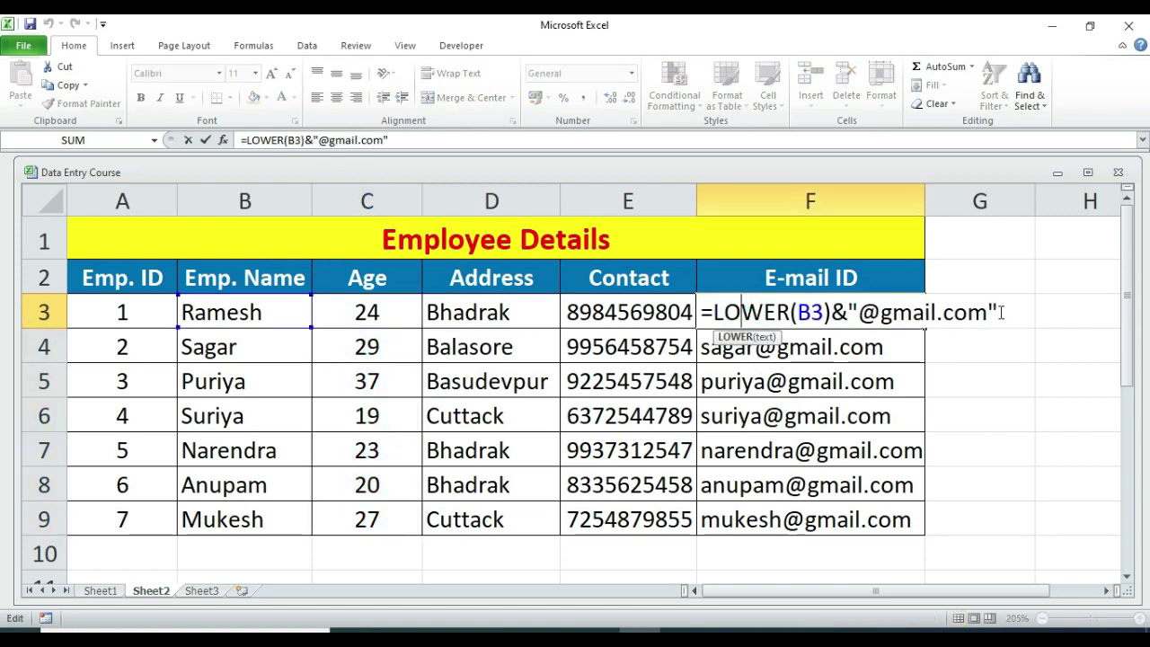
left_click_drag(1000, 311, 796, 312)
left_click_drag(997, 311, 701, 312)
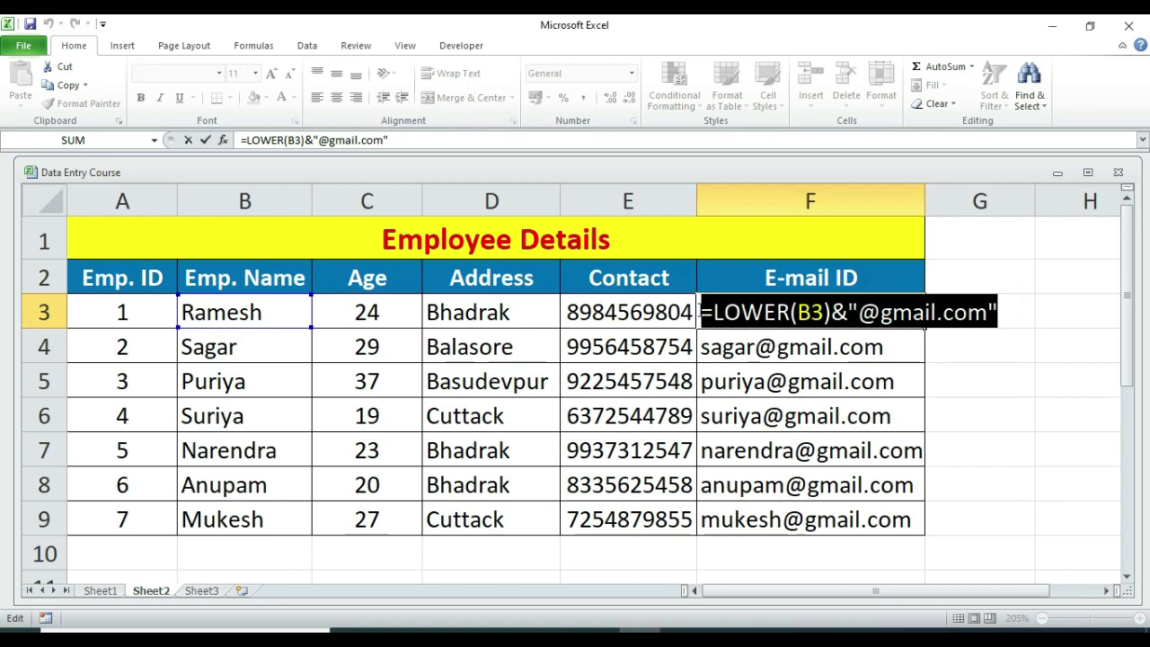
key("Return")
key("Return")
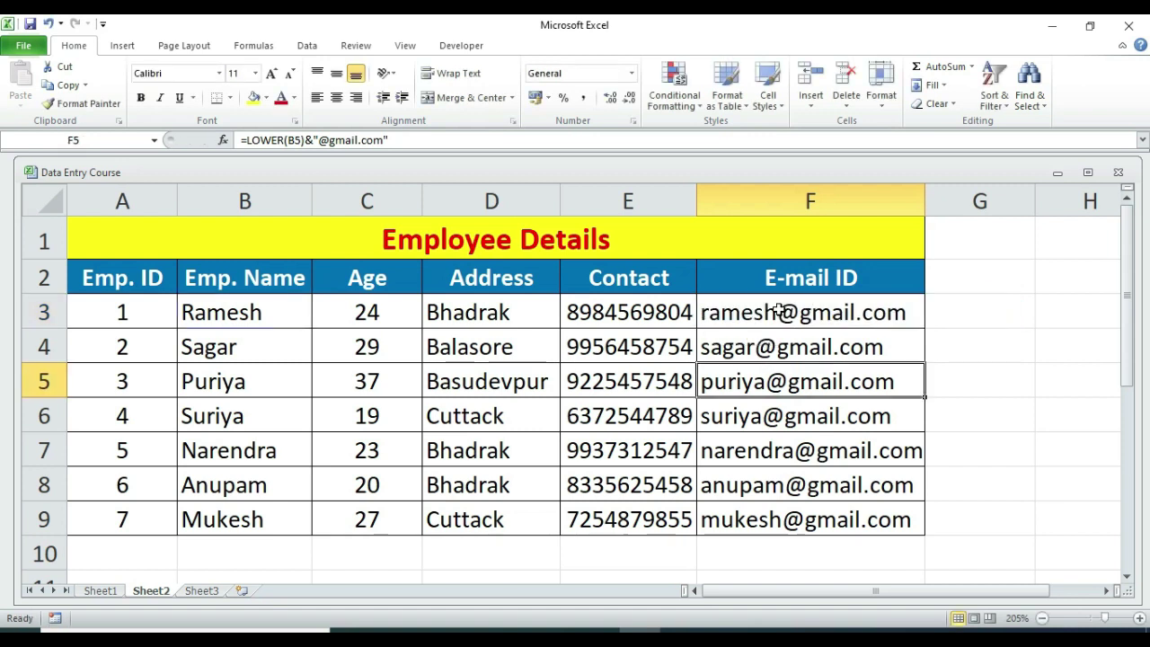
left_click_drag(780, 309, 768, 512)
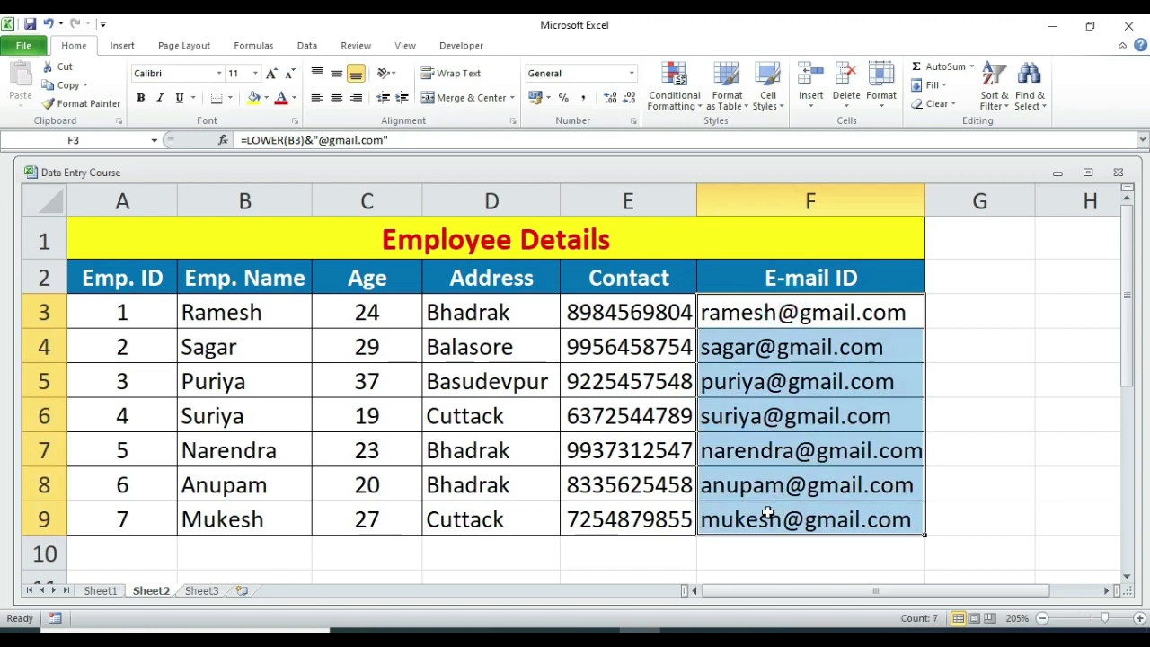
key("Delete")
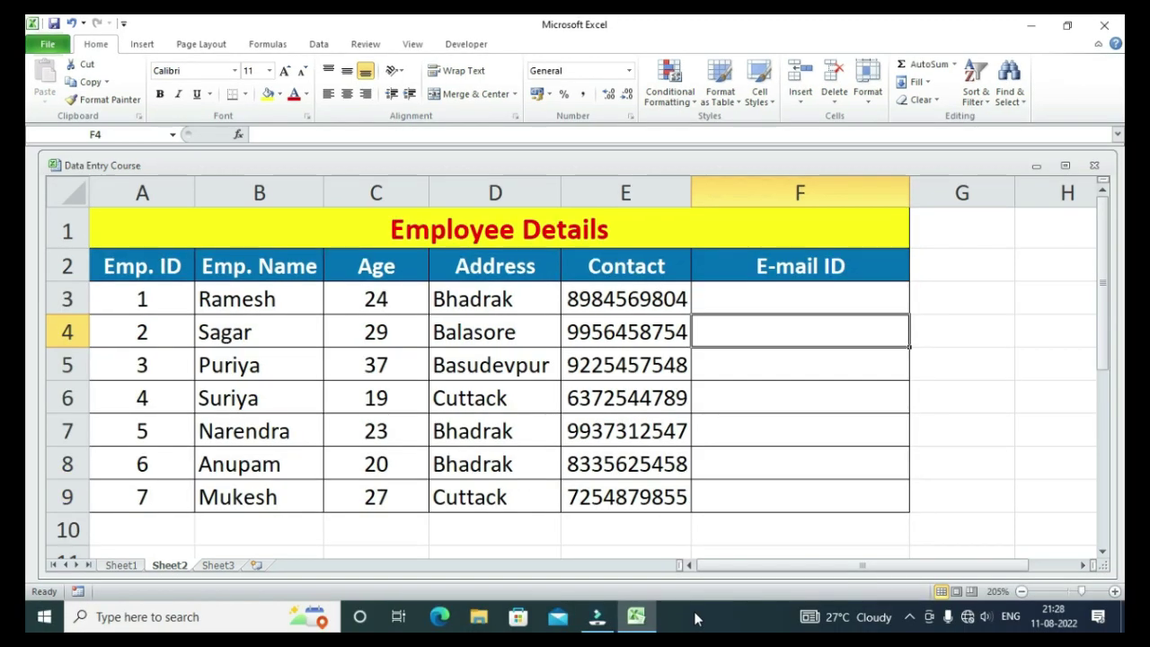
Type the first employee's Gmail address into F3 and AutoFit column F to its width
left_click(238, 300)
left_click(744, 298)
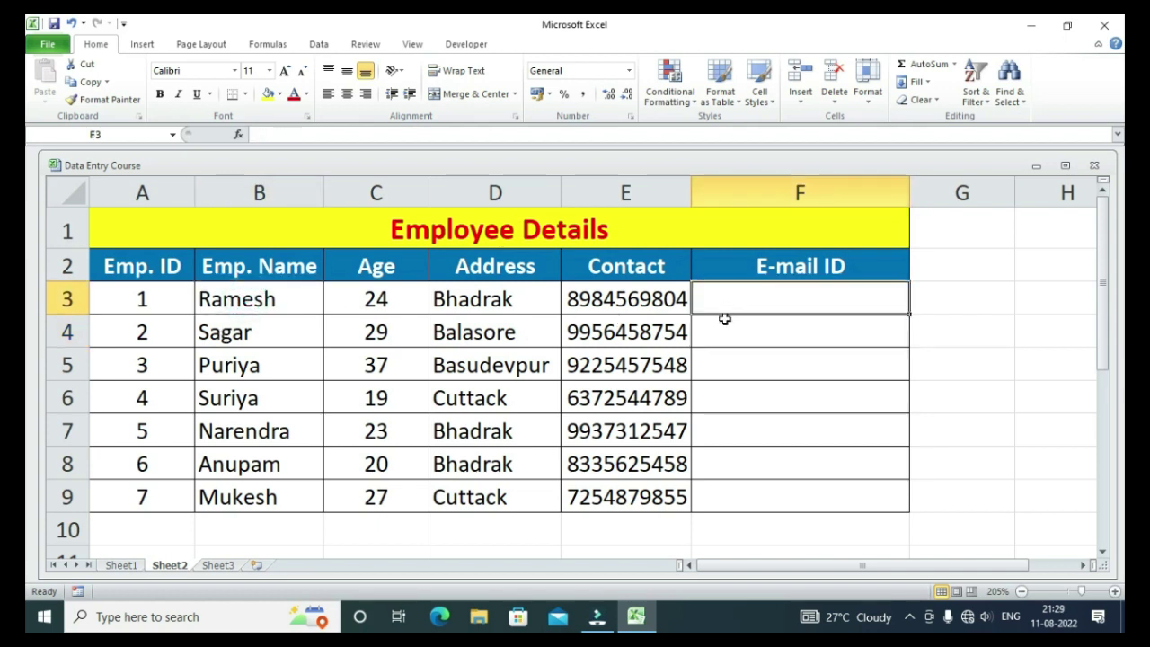
left_click(760, 300)
left_click(764, 301)
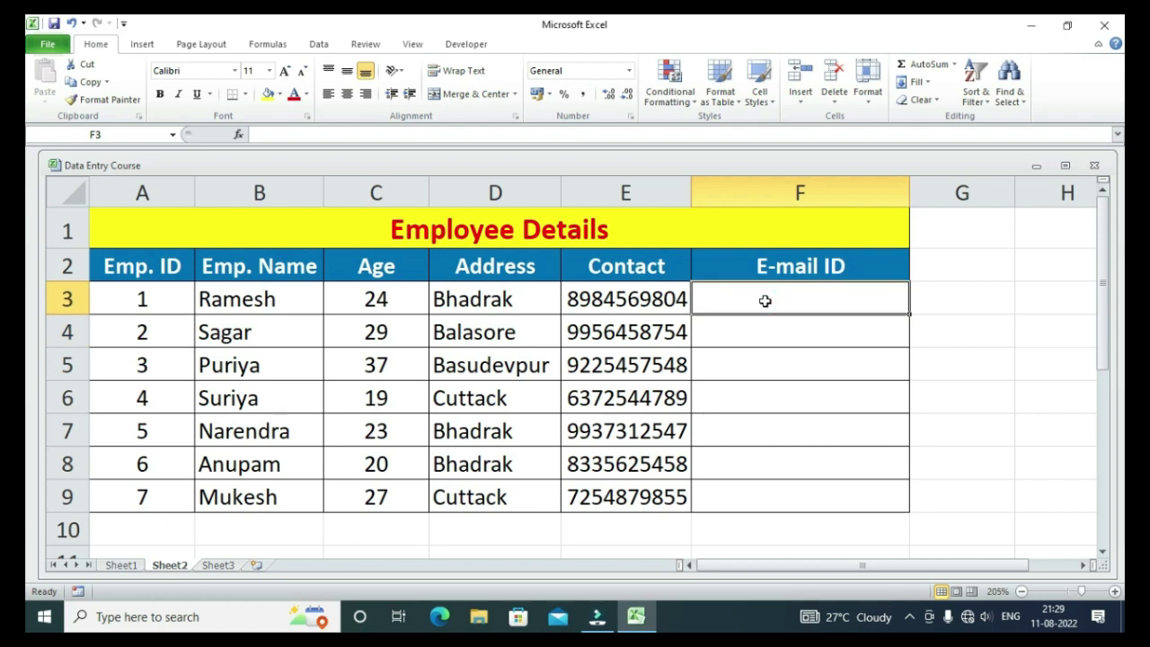
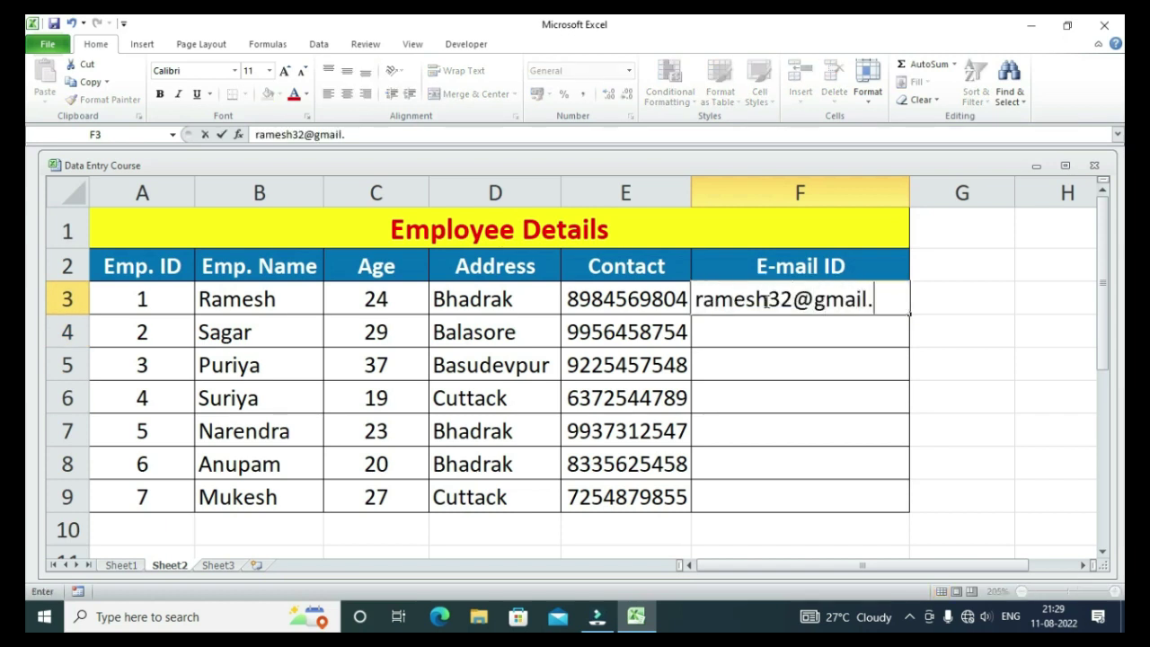
left_click(799, 333)
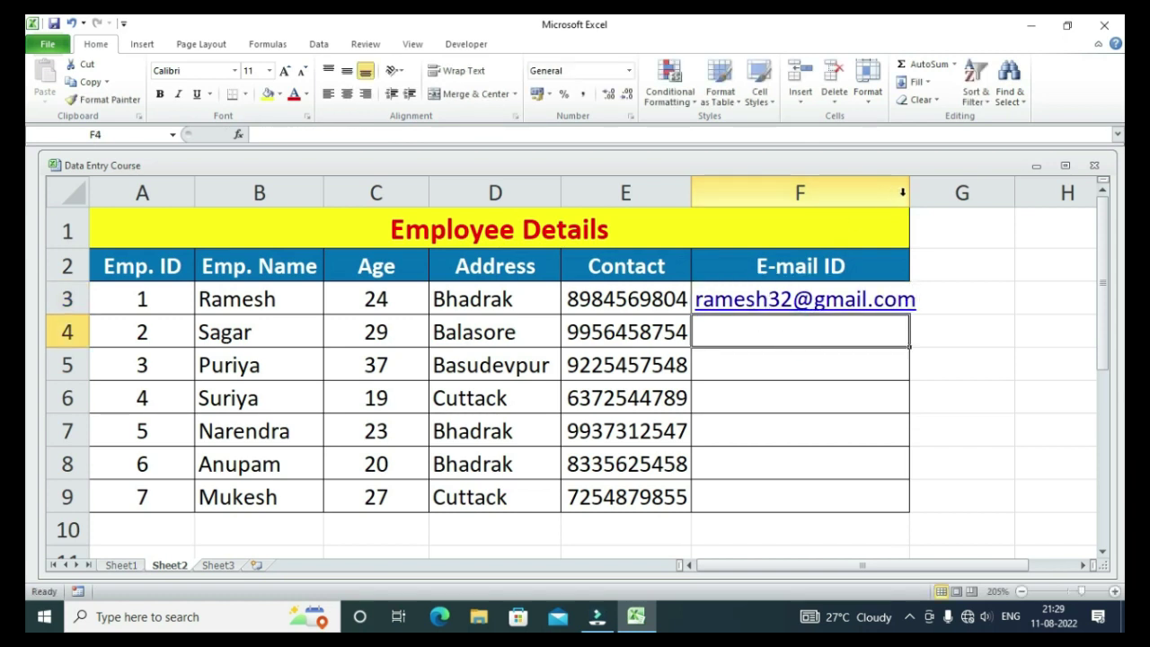
double_click(908, 192)
left_click(859, 363)
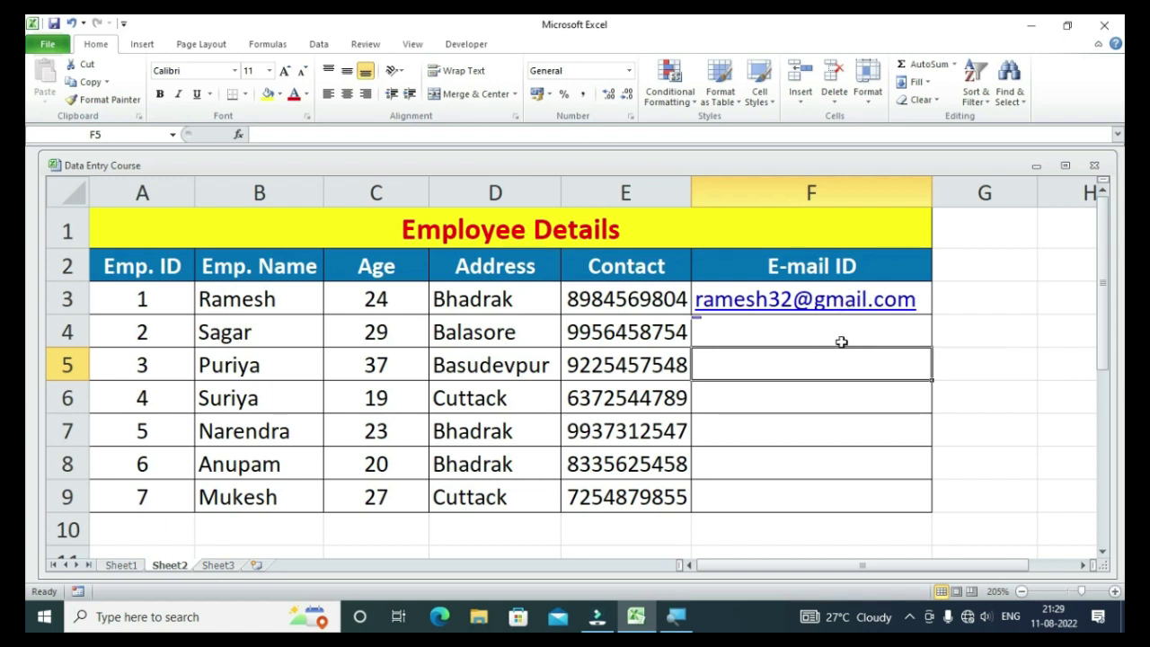
Remove the hyperlink from the e-mail address in F3
left_click(821, 284)
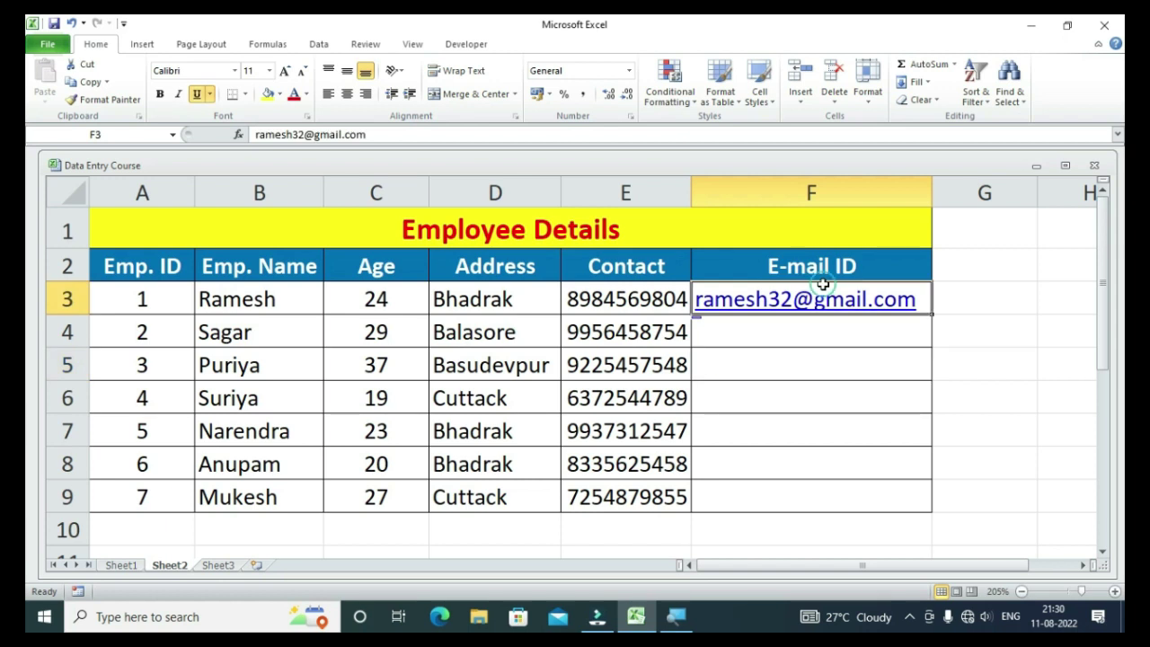
right_click(821, 283)
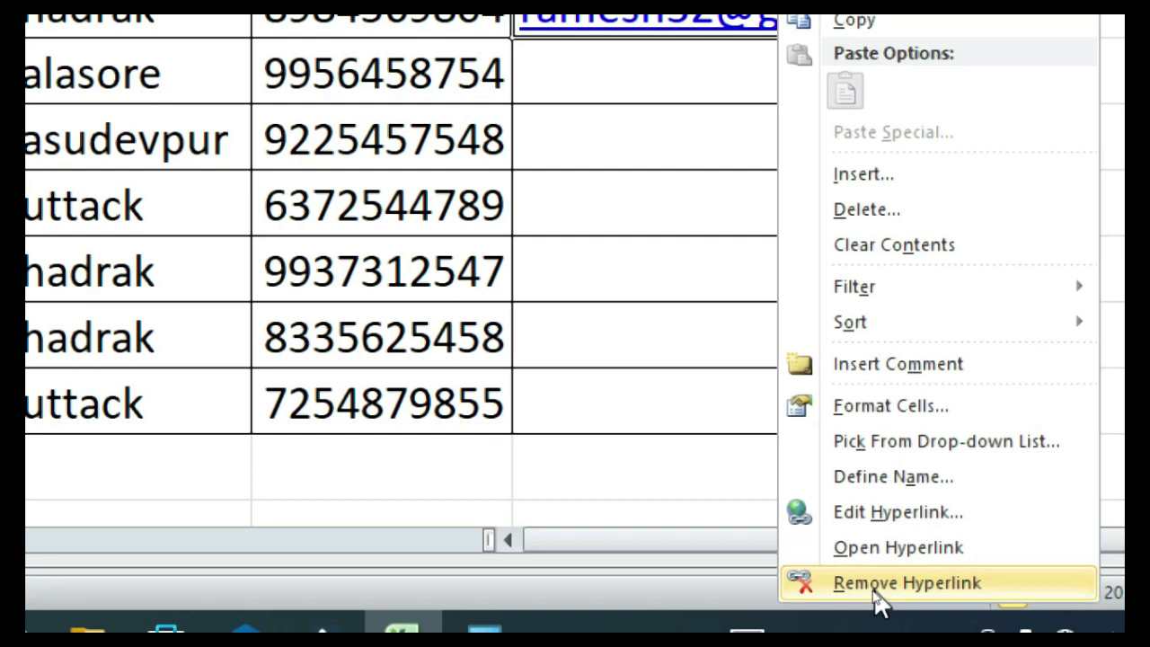
left_click(873, 585)
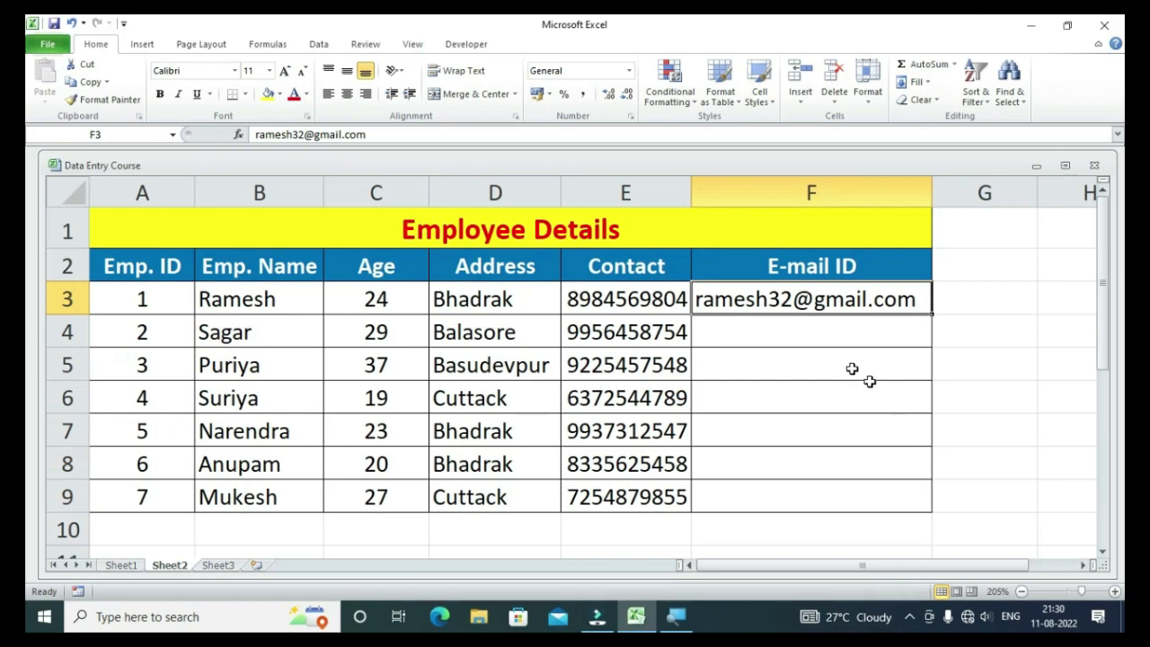
Look over the empty E-mail ID cells F4:F9 and the names beside them, ending on F3
left_click(843, 356)
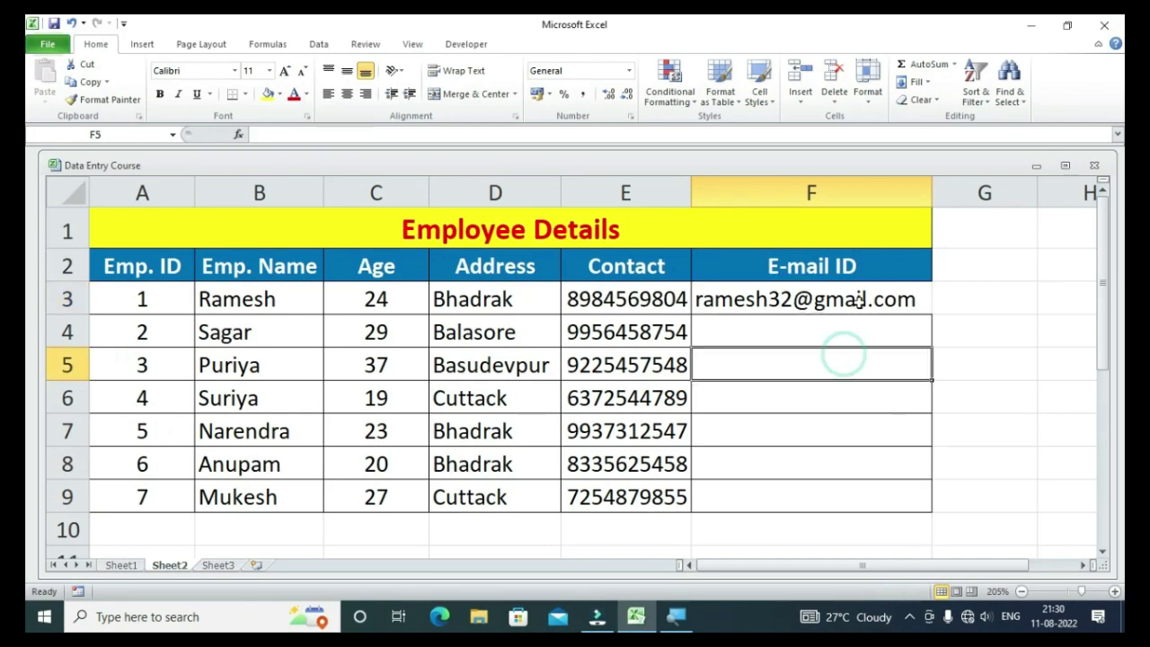
left_click(872, 321)
left_click(869, 305)
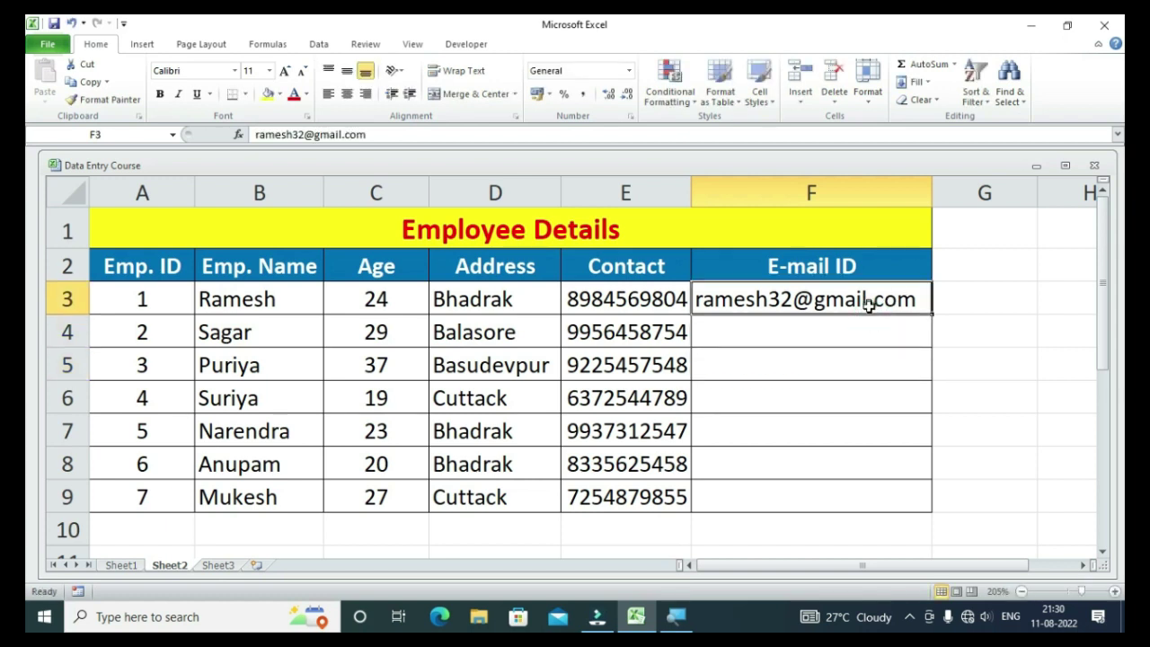
left_click(835, 337)
left_click_drag(268, 336, 258, 489)
left_click_drag(788, 322, 788, 395)
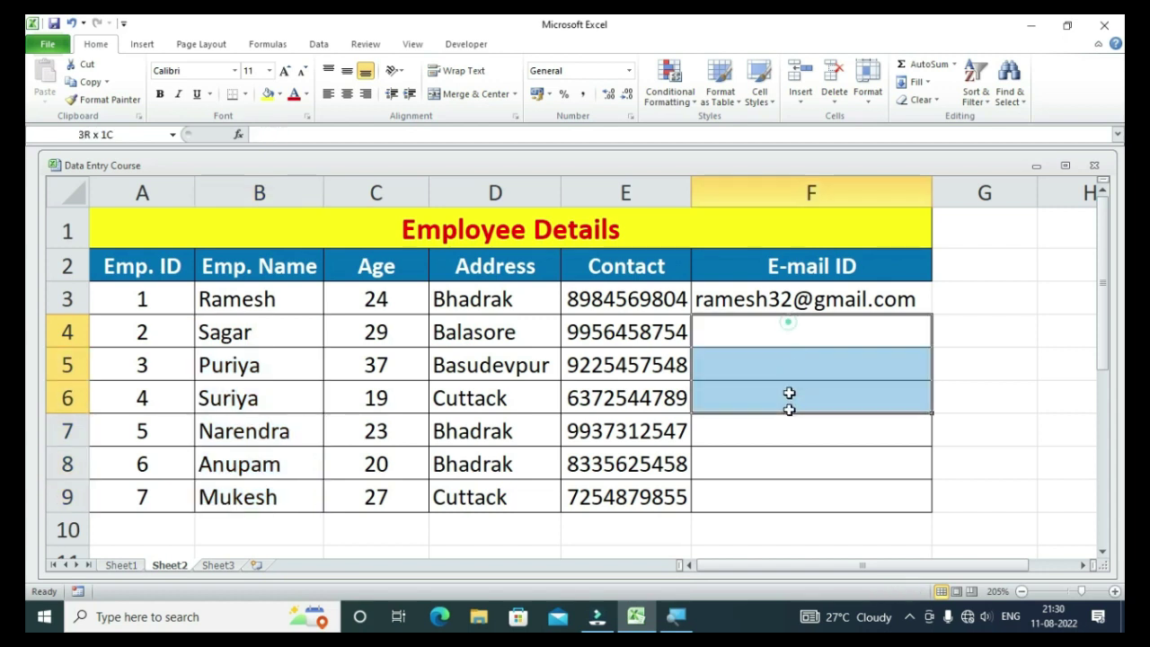
left_click_drag(787, 467, 790, 486)
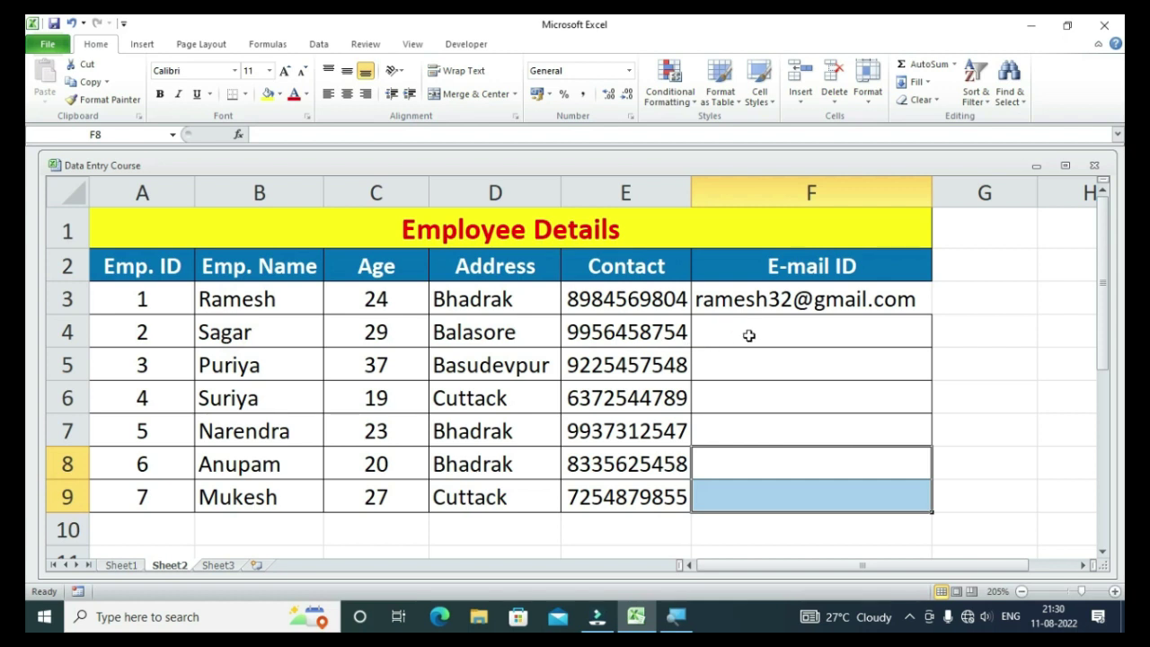
left_click(758, 363)
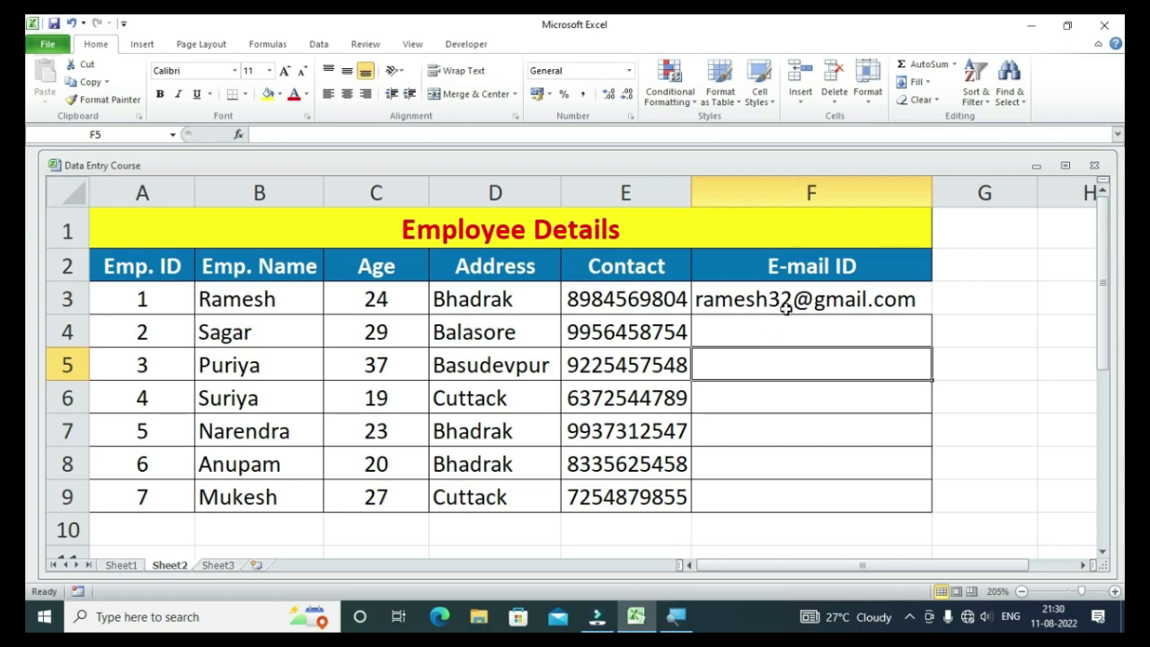
left_click(784, 308)
Clear F3 and start a new formula there that references the name in B3
key("Delete")
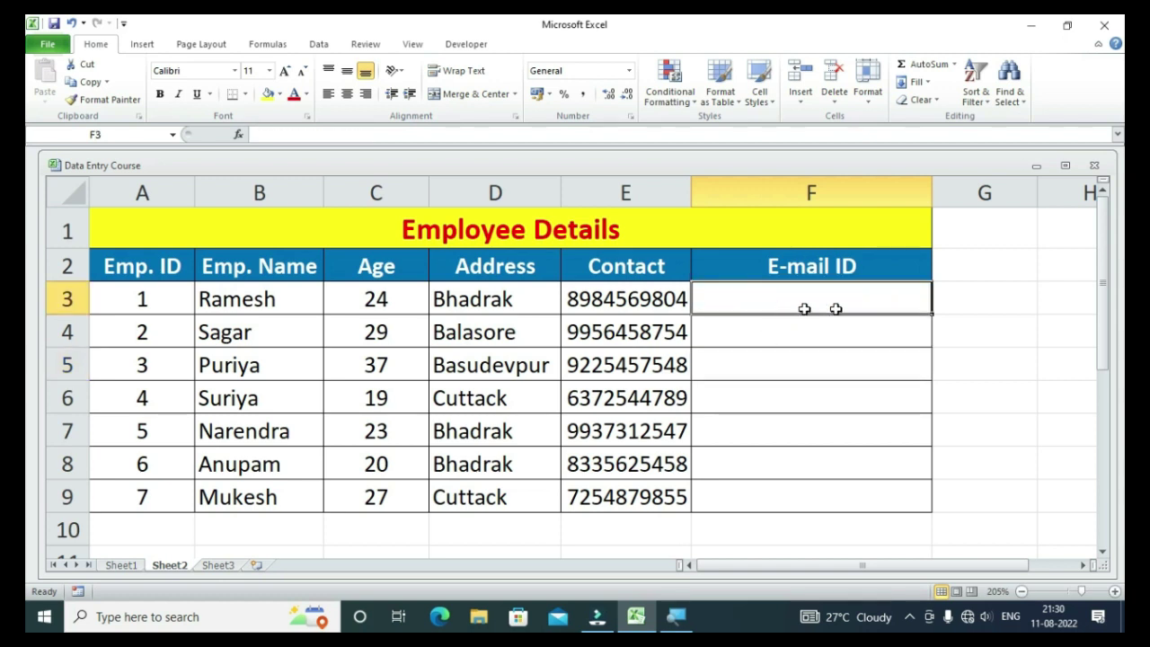
left_click(842, 380)
left_click(828, 300)
type("=")
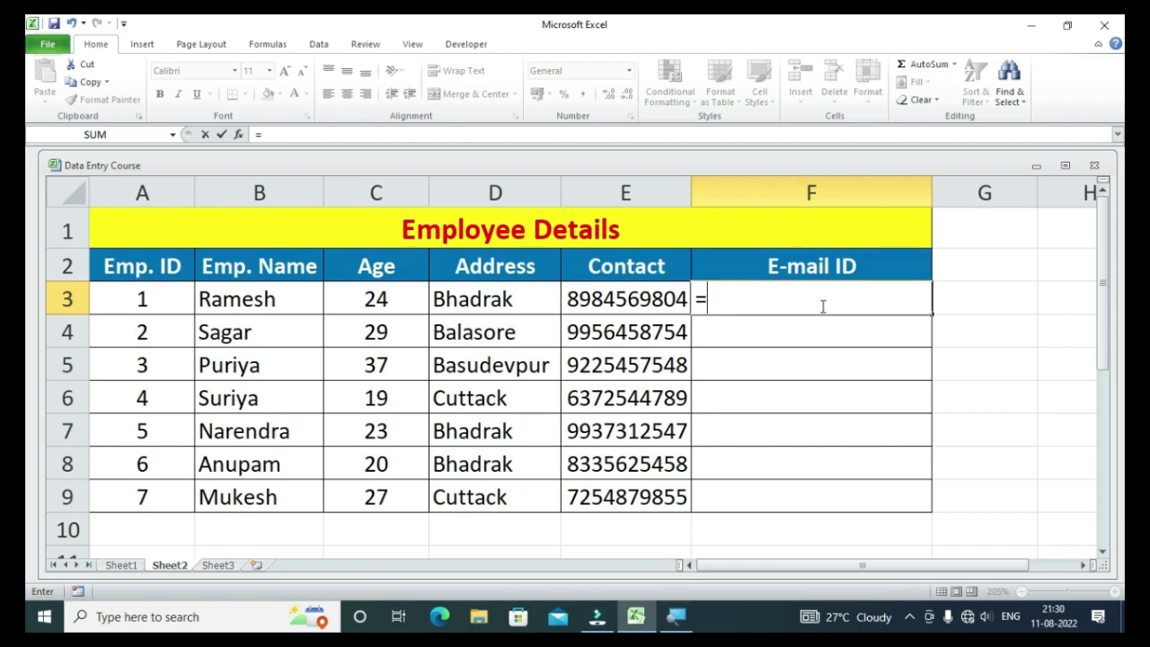
left_click(236, 302)
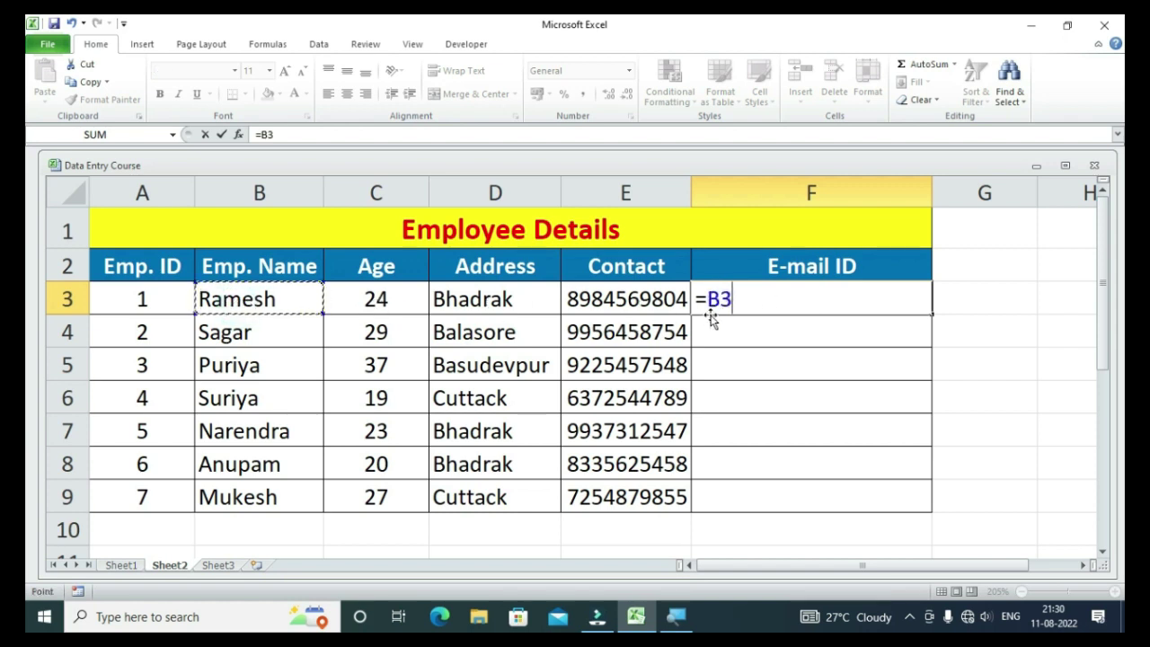
type("&")
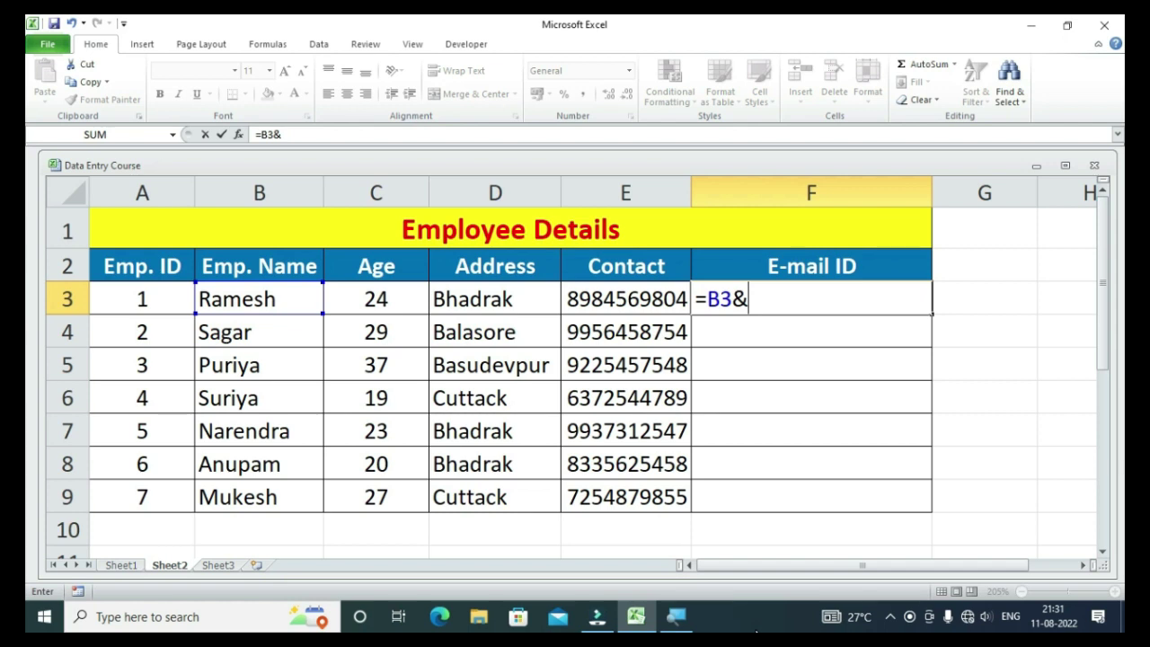
type("&")
key("BackSpace")
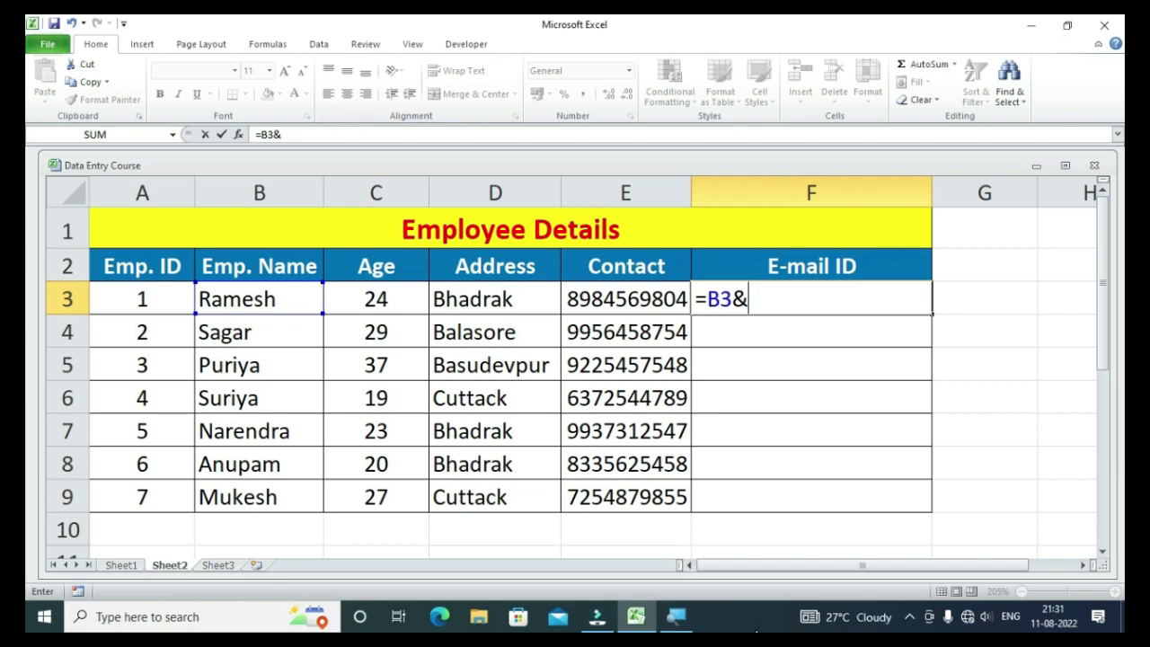
left_click_drag(731, 304, 748, 308)
left_click(750, 307)
type("@")
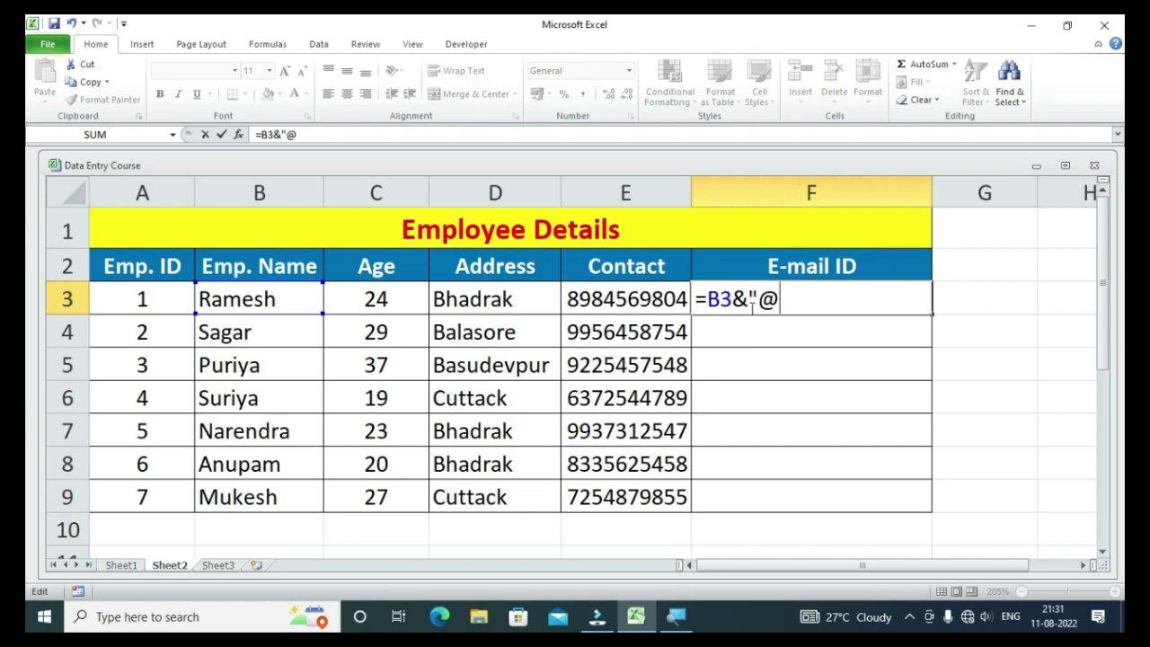
type("gmail.c")
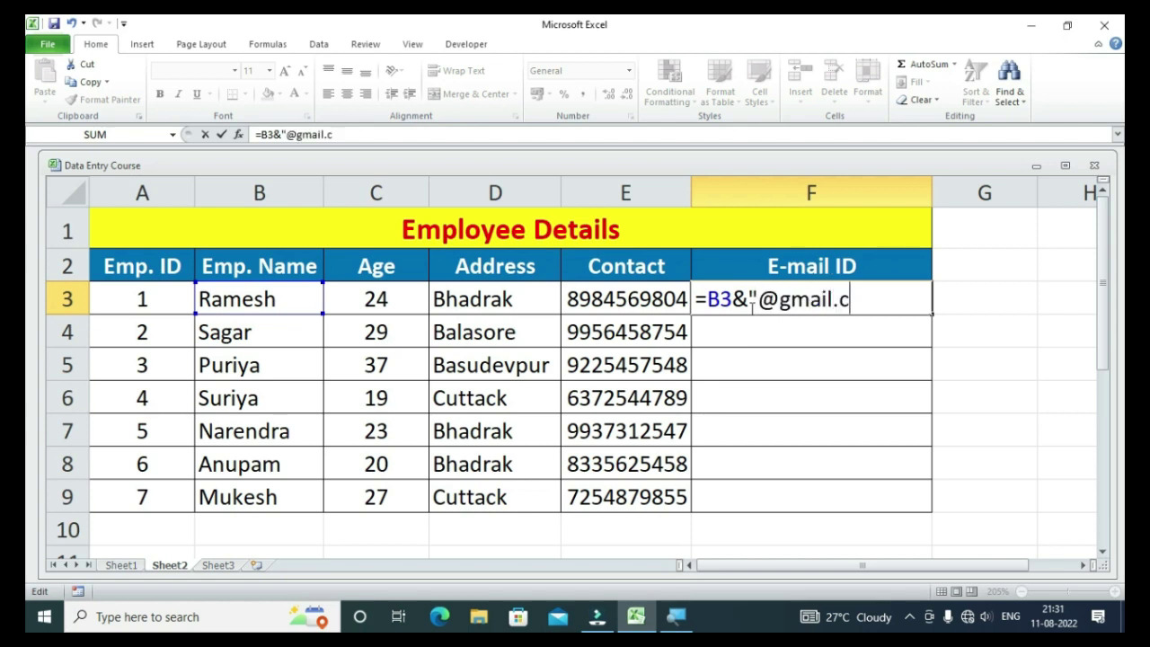
type("om")
type("\"")
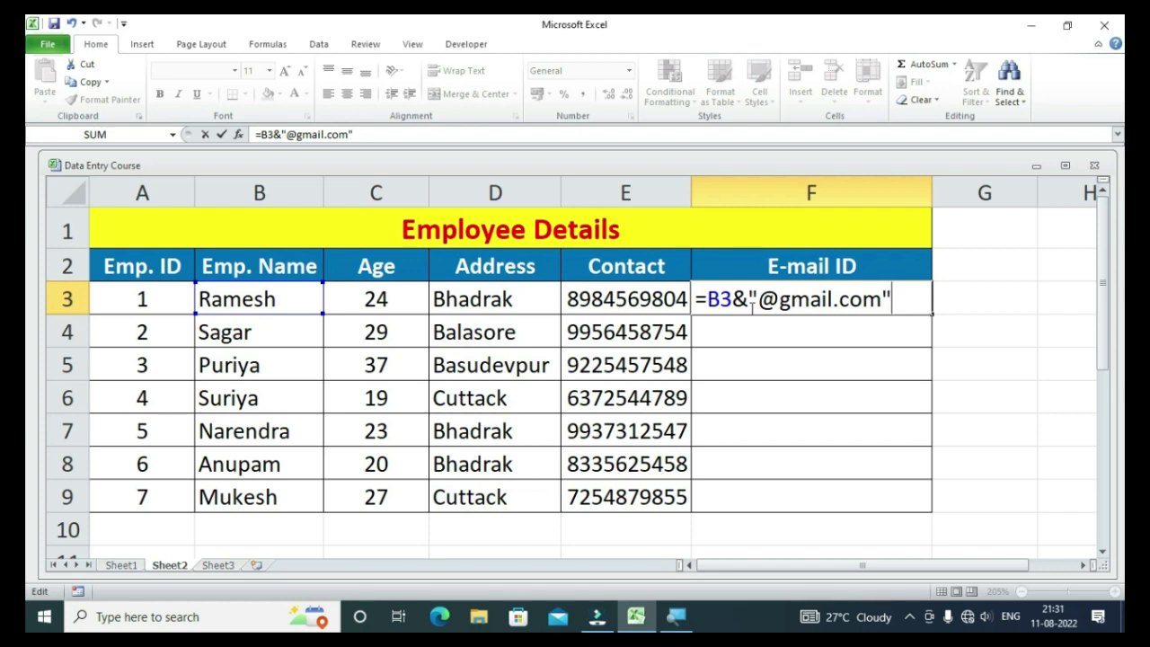
key("Return")
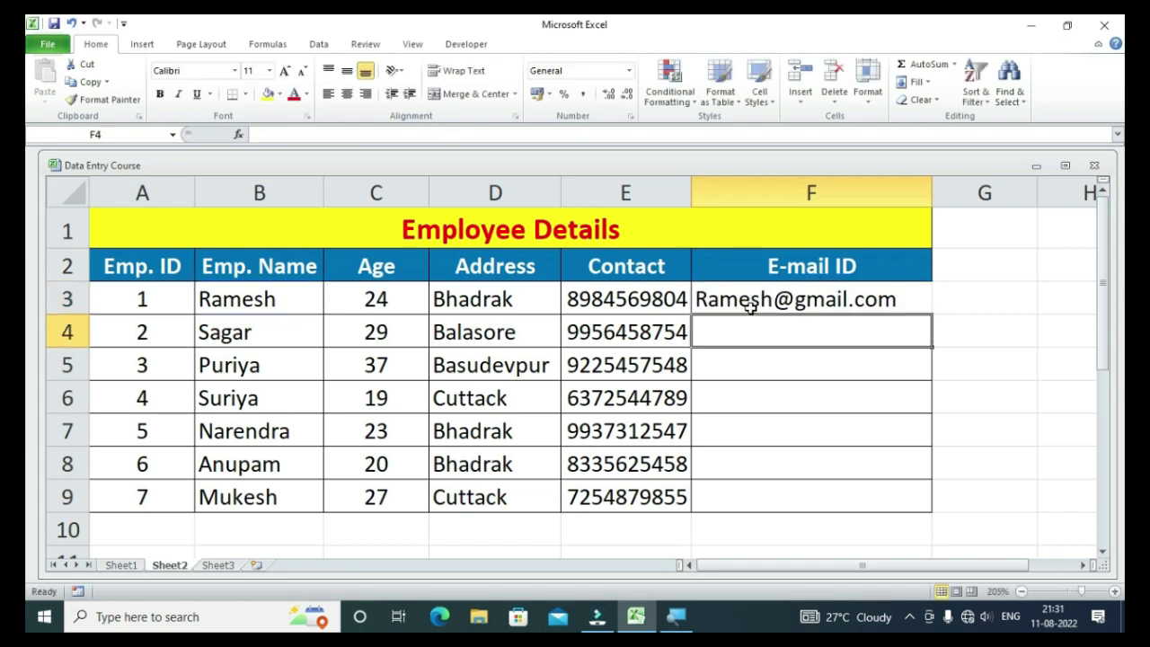
left_click(796, 296)
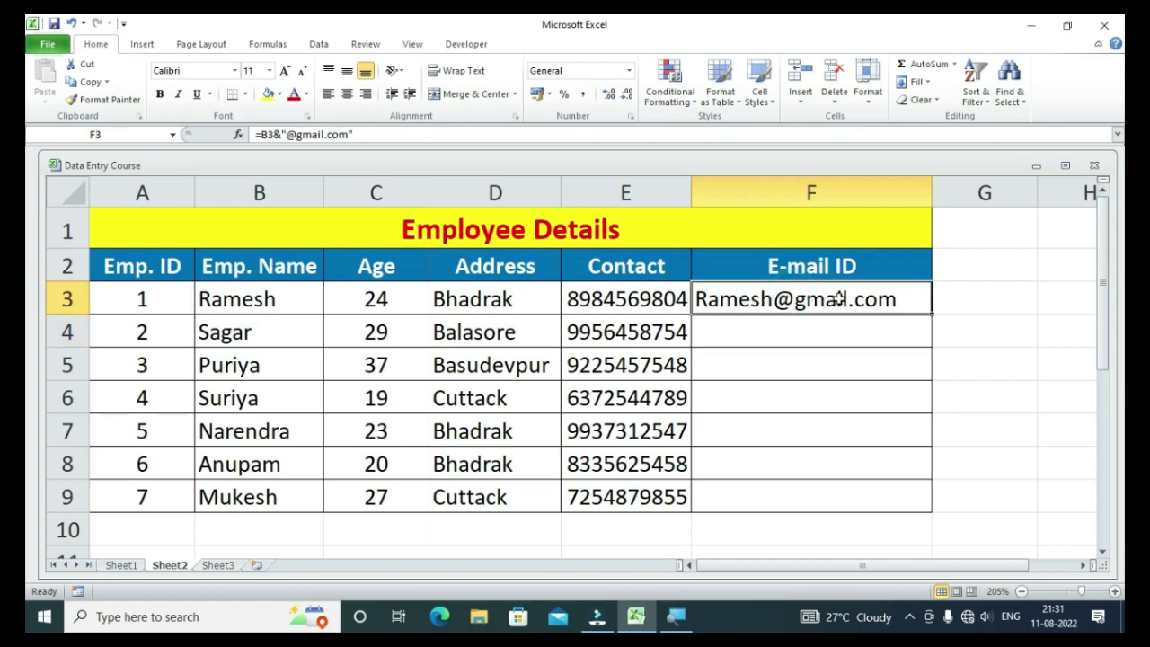
left_click_drag(279, 333, 260, 496)
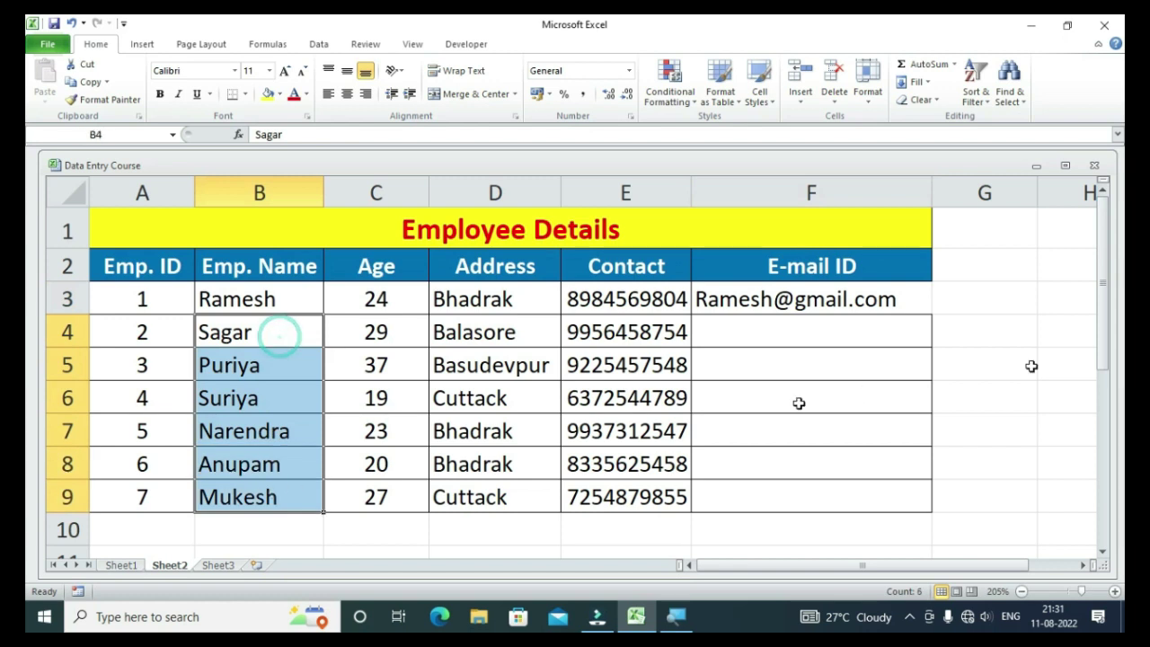
Fill the e-mail formula from F3 down to F9
left_click(863, 297)
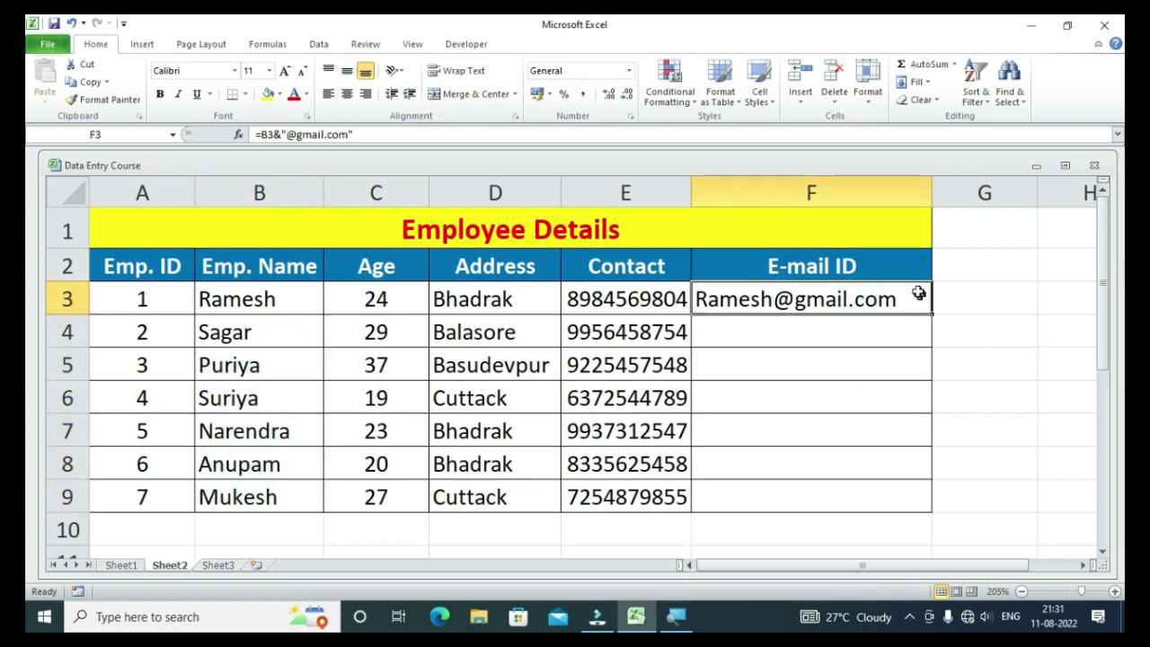
left_click_drag(934, 315, 933, 499)
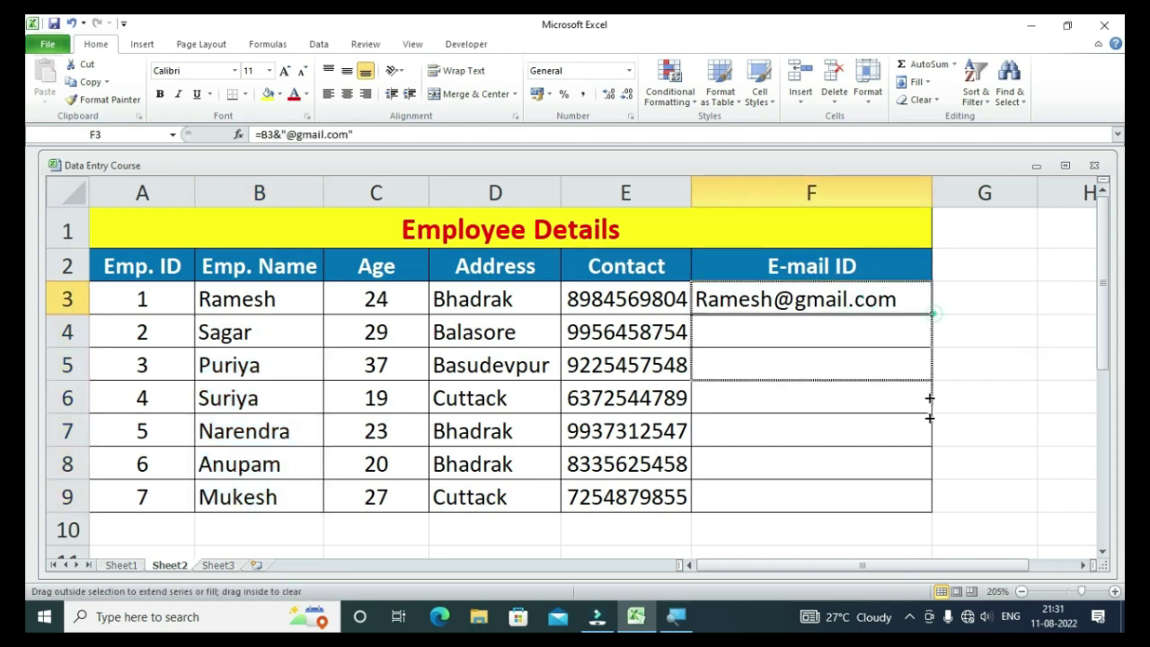
left_click(986, 401)
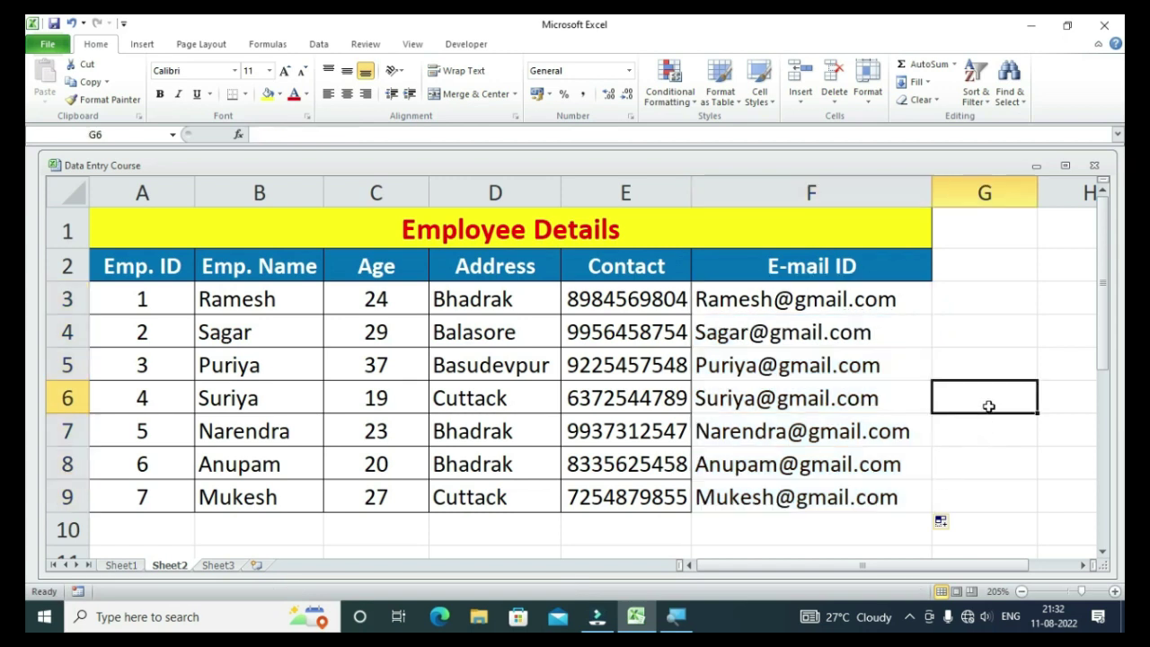
left_click_drag(813, 299, 806, 496)
left_click(805, 497)
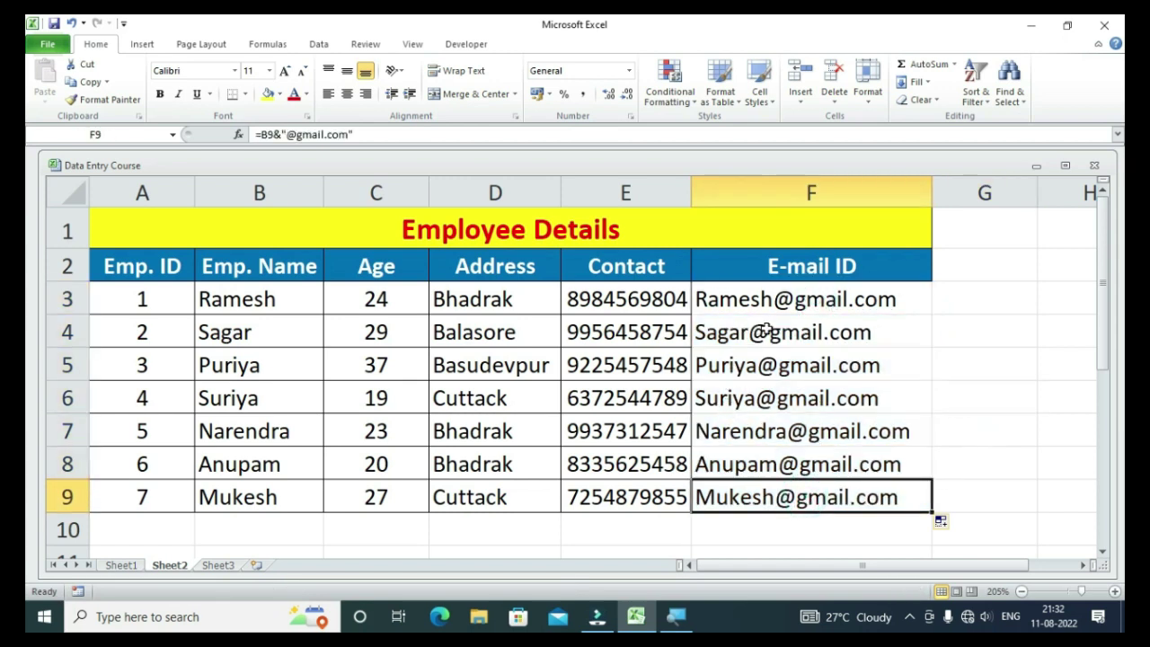
Apply All Borders to F3:F9 and check the copied formulas in F4 and F9
left_click(790, 299, "shift")
left_click(244, 94)
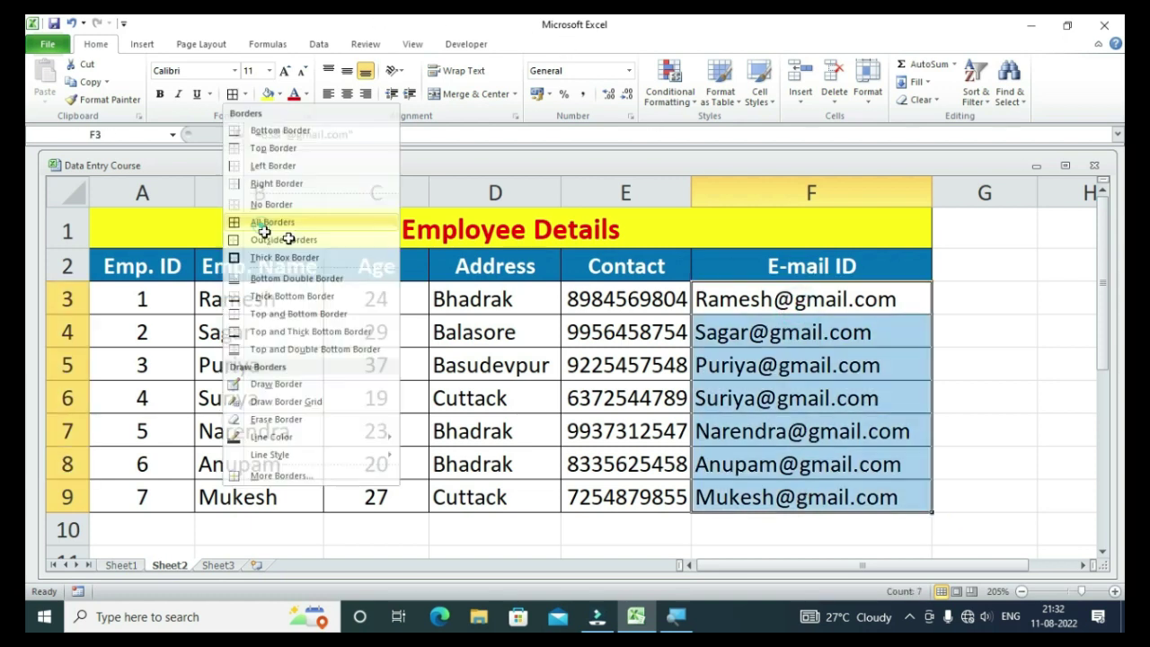
left_click(261, 225)
left_click(1037, 364)
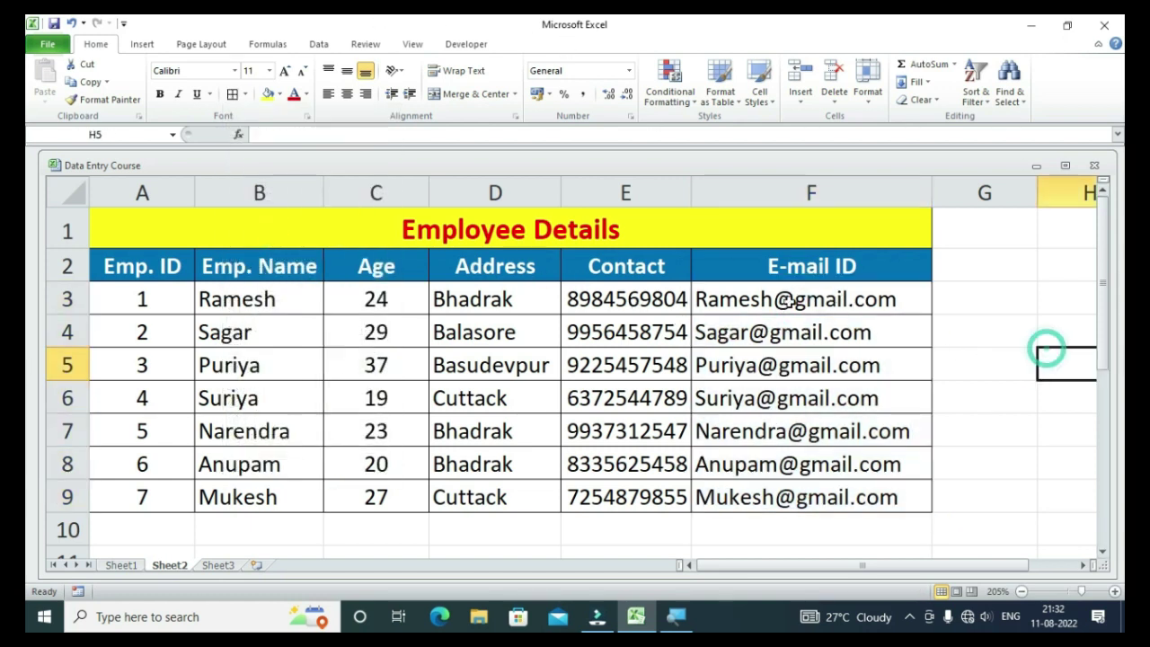
left_click_drag(790, 299, 771, 509)
left_click(771, 508)
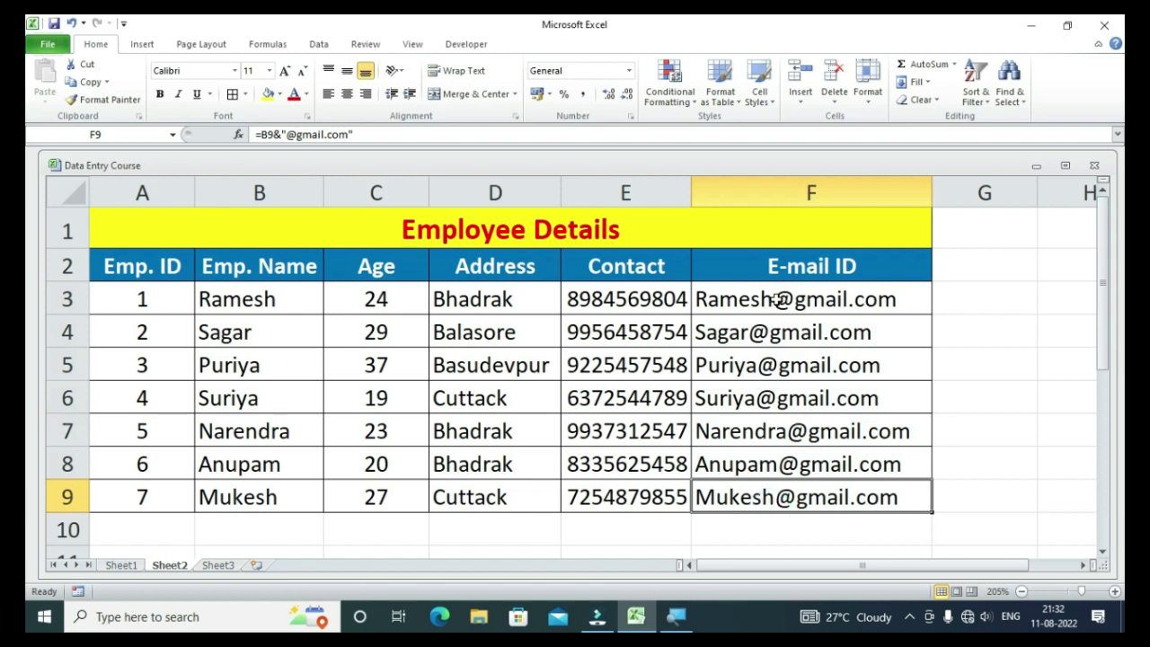
left_click(743, 305)
left_click(734, 332)
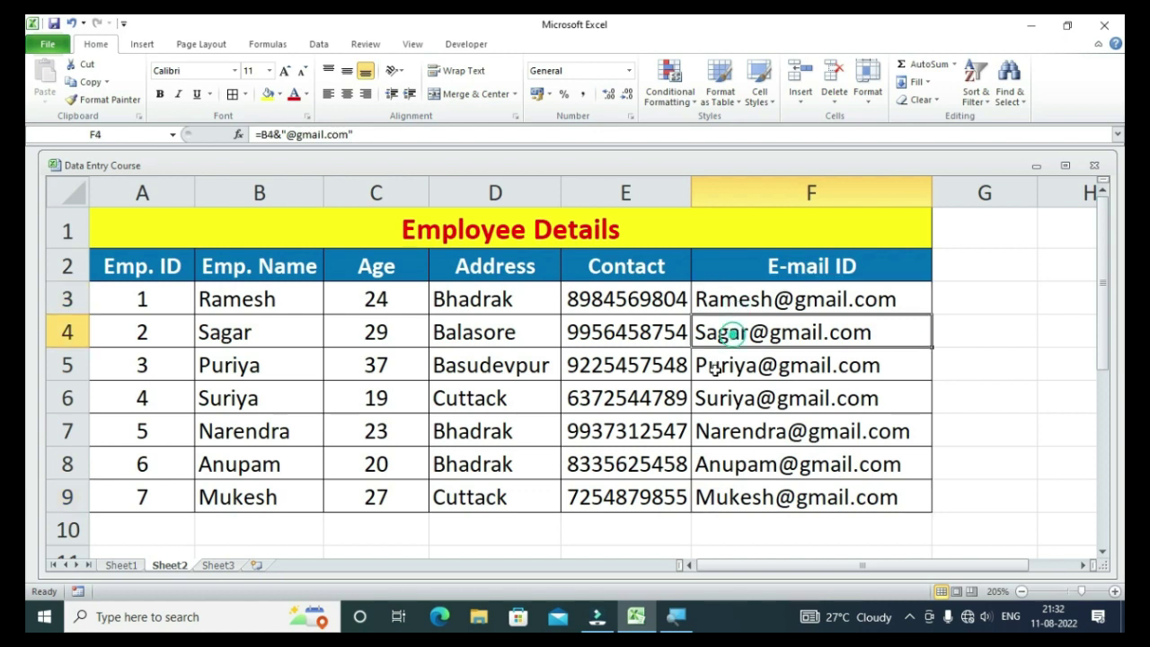
left_click_drag(722, 296, 728, 494)
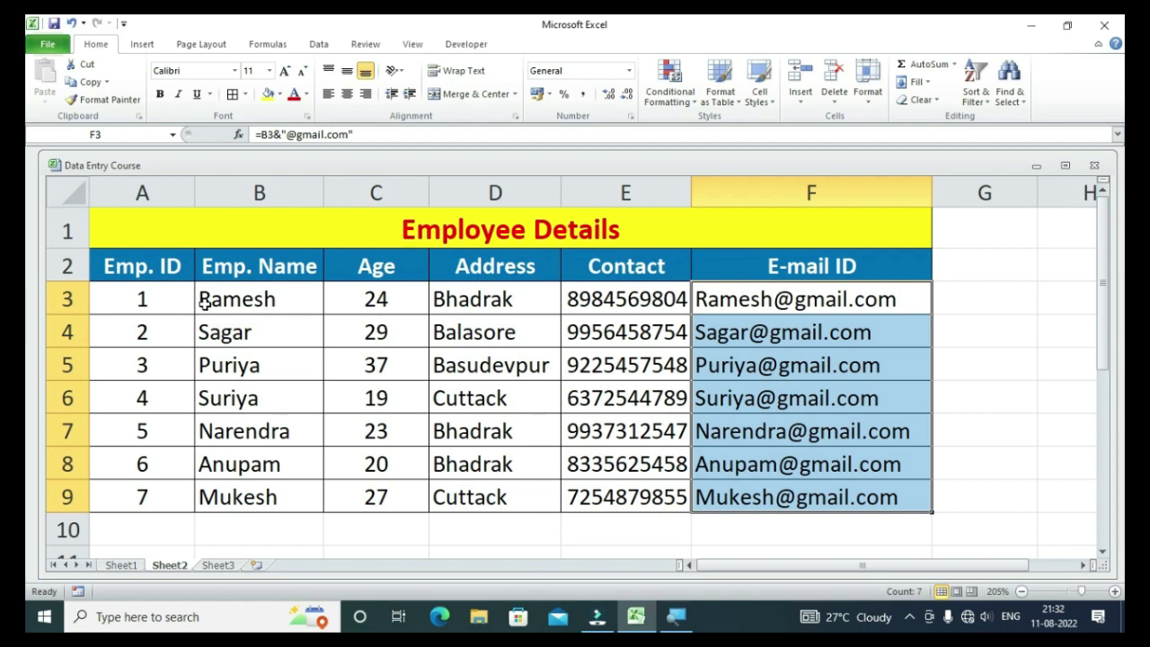
Wrap F3's formula in LOWER() and fill it down to F9 for lowercase addresses
double_click(714, 300)
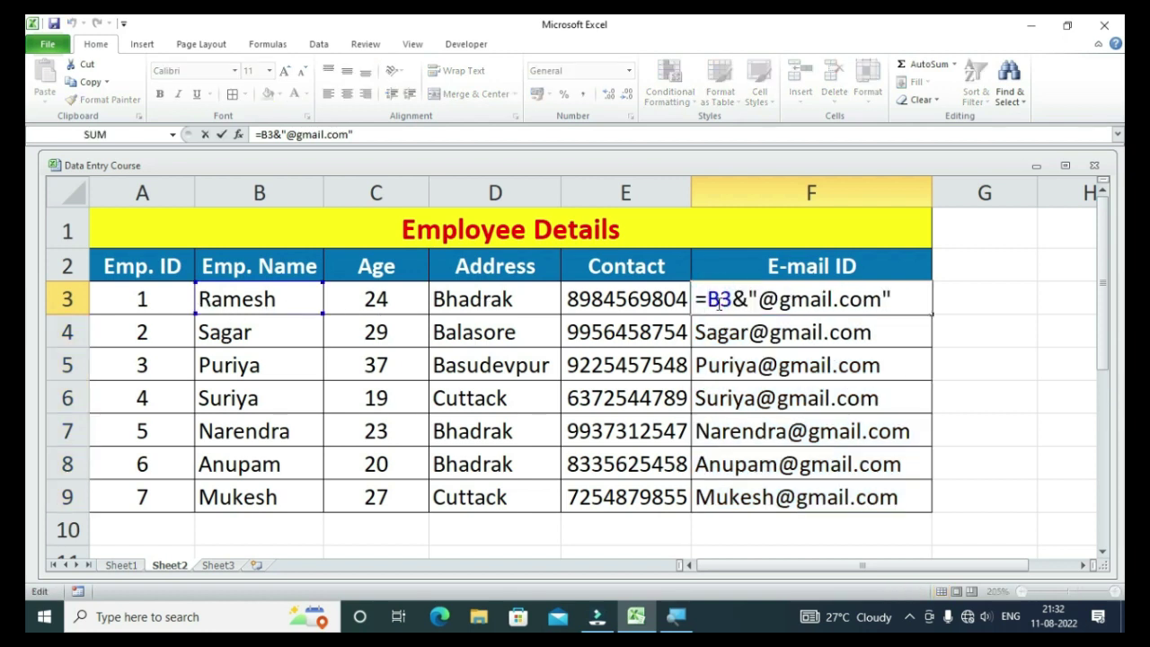
type("lower")
key("Tab")
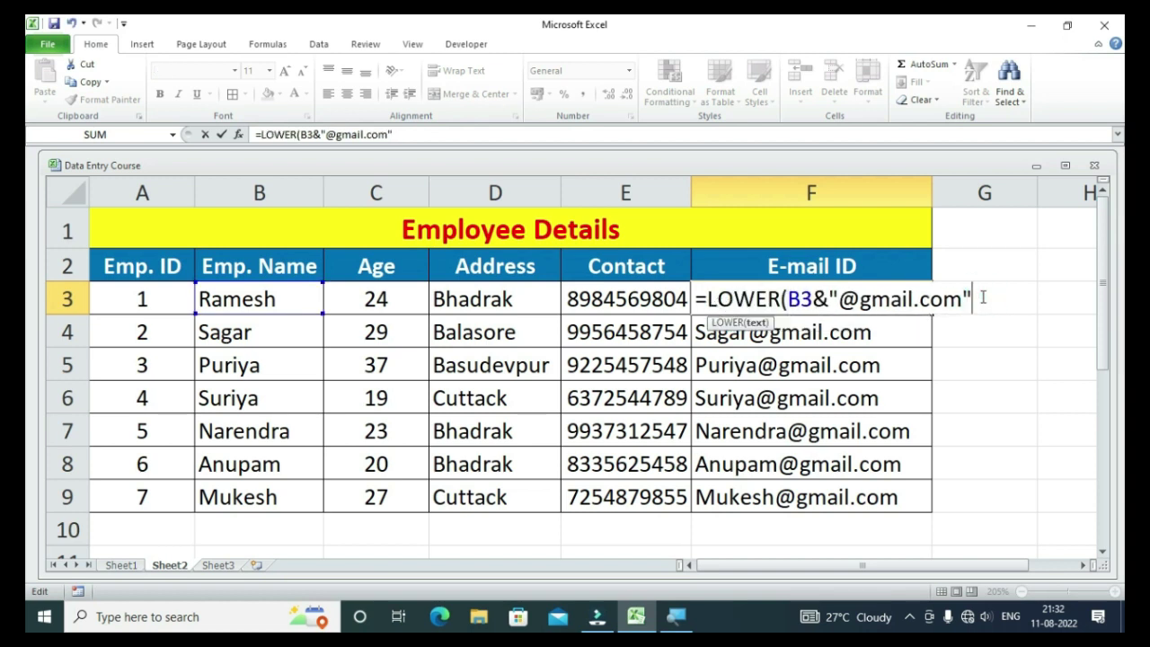
type(")")
key("Return")
left_click(867, 289)
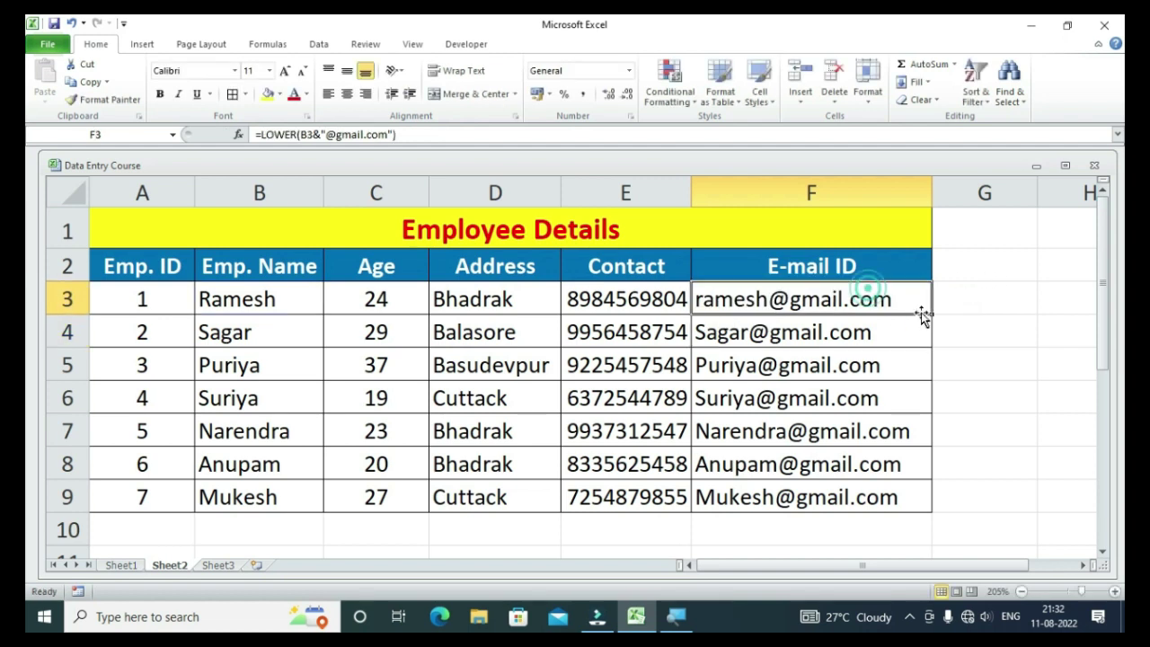
left_click_drag(934, 300, 936, 524)
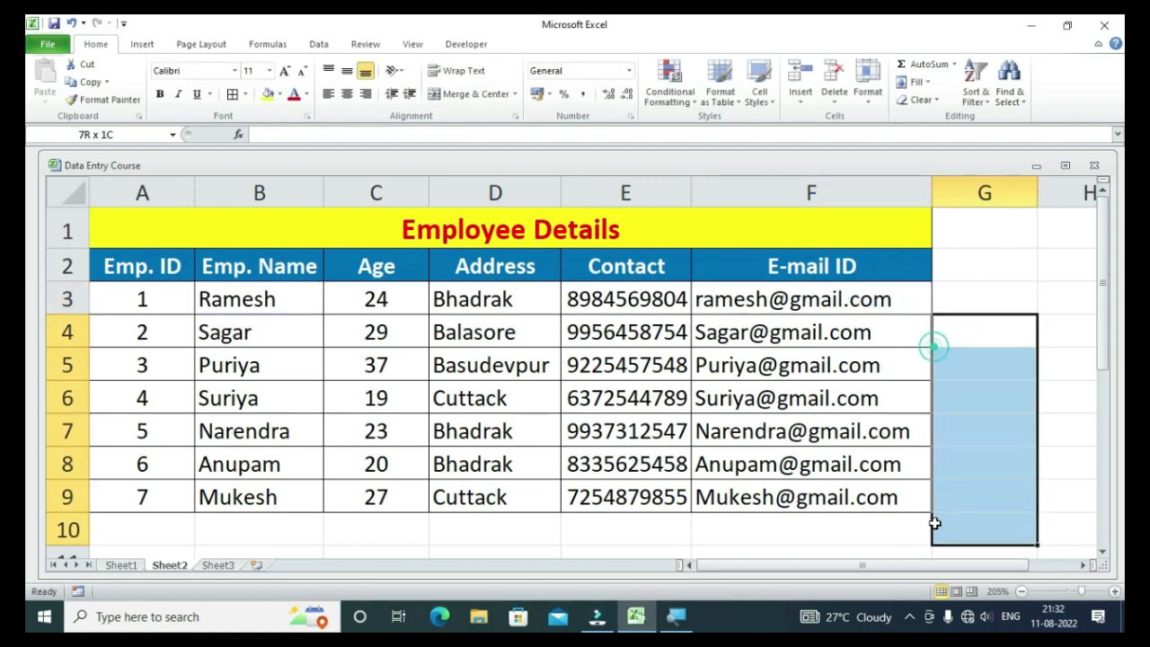
left_click(891, 300)
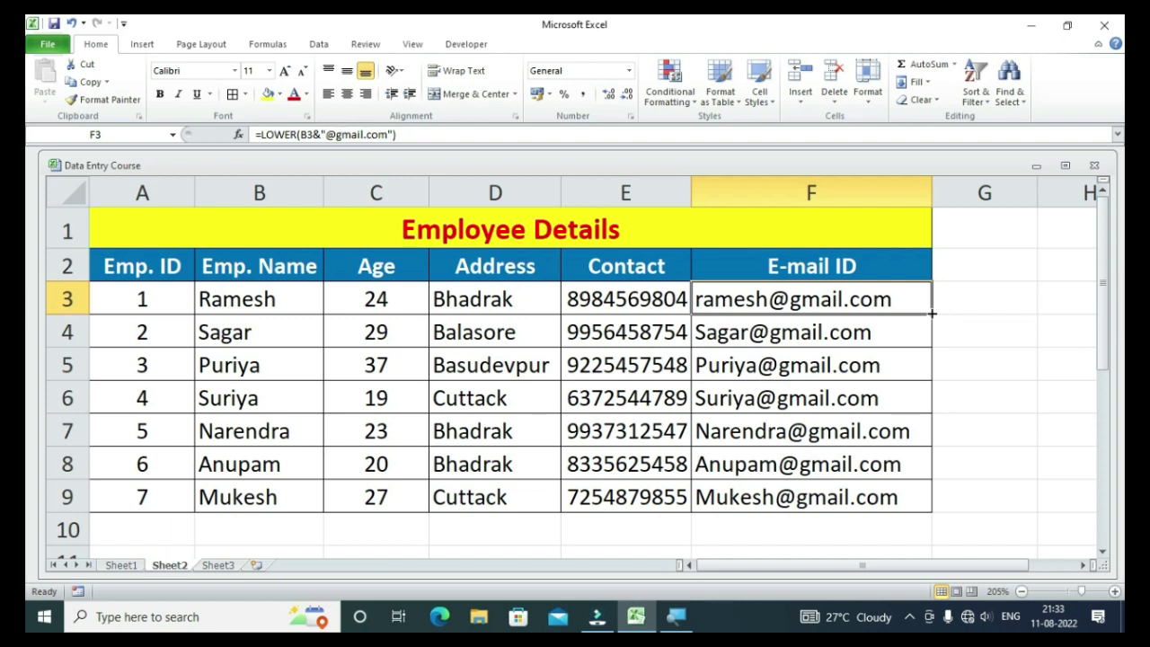
left_click_drag(932, 313, 918, 495)
left_click_drag(777, 300, 775, 496)
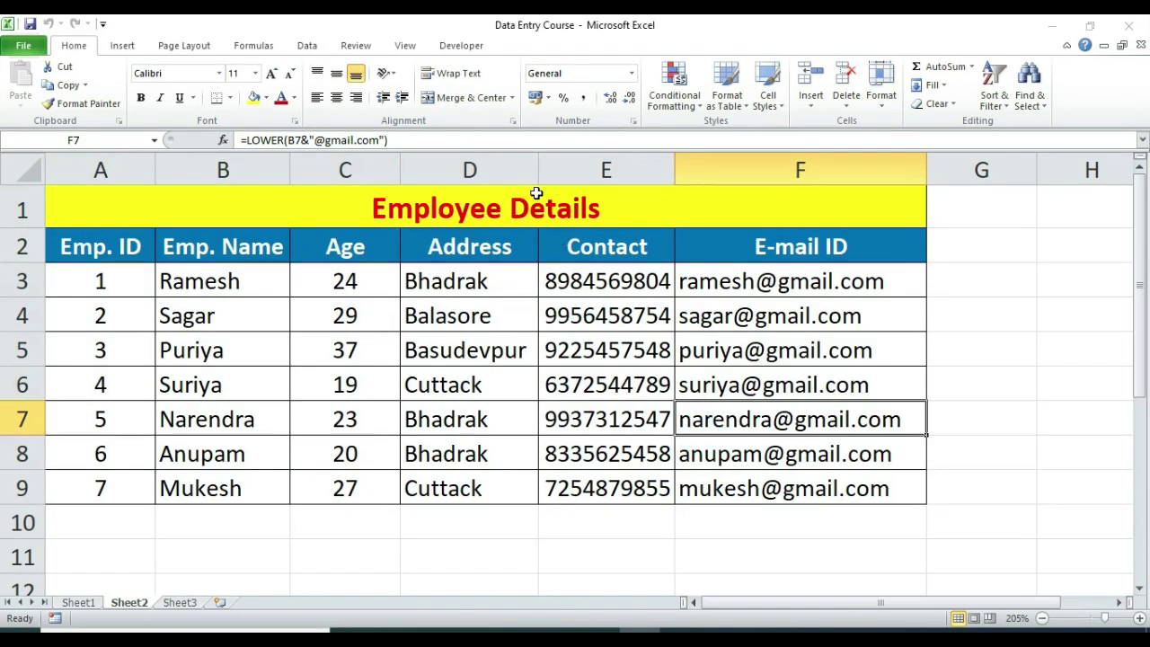
left_click_drag(536, 193, 552, 485)
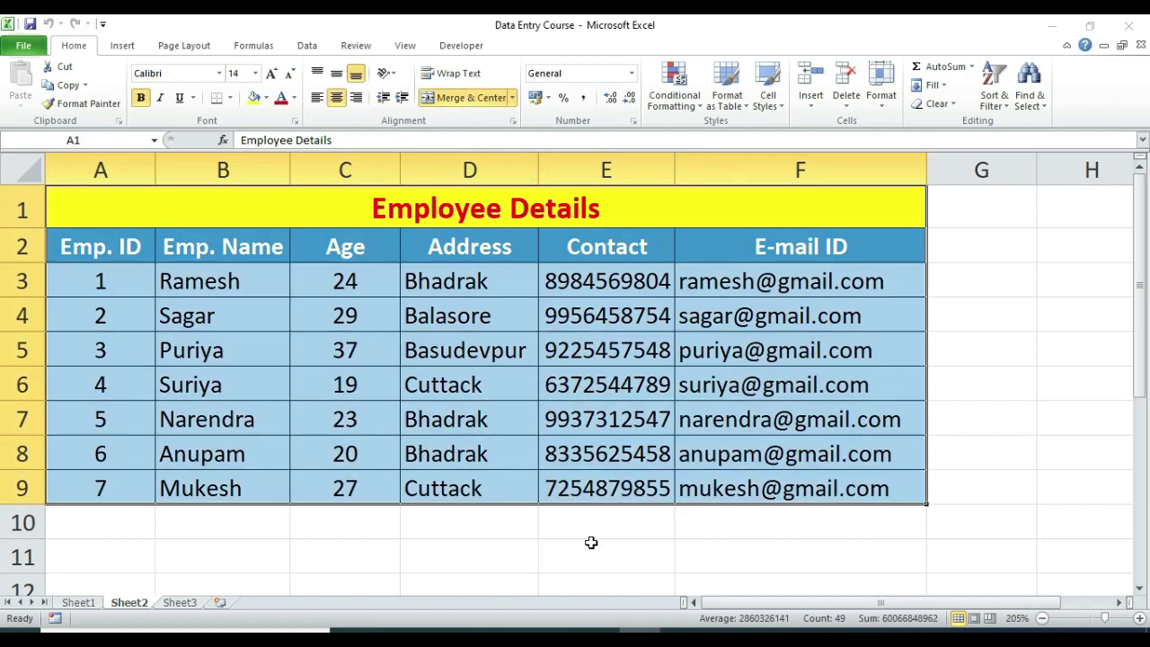
left_click(591, 542)
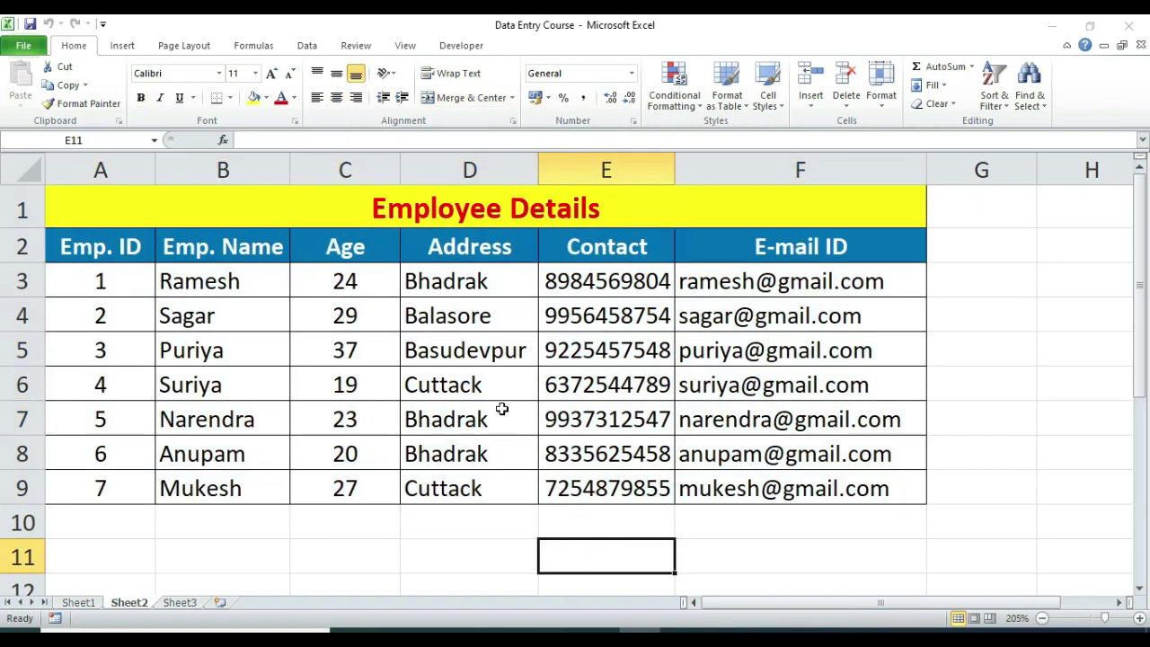
left_click(102, 282)
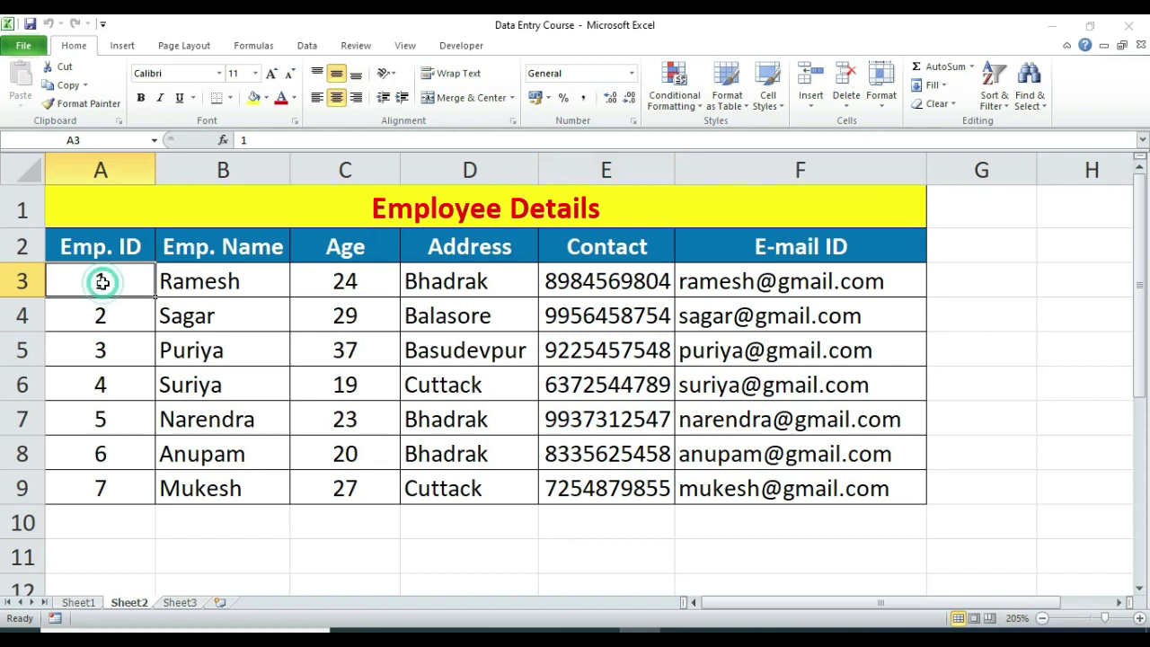
left_click(211, 281)
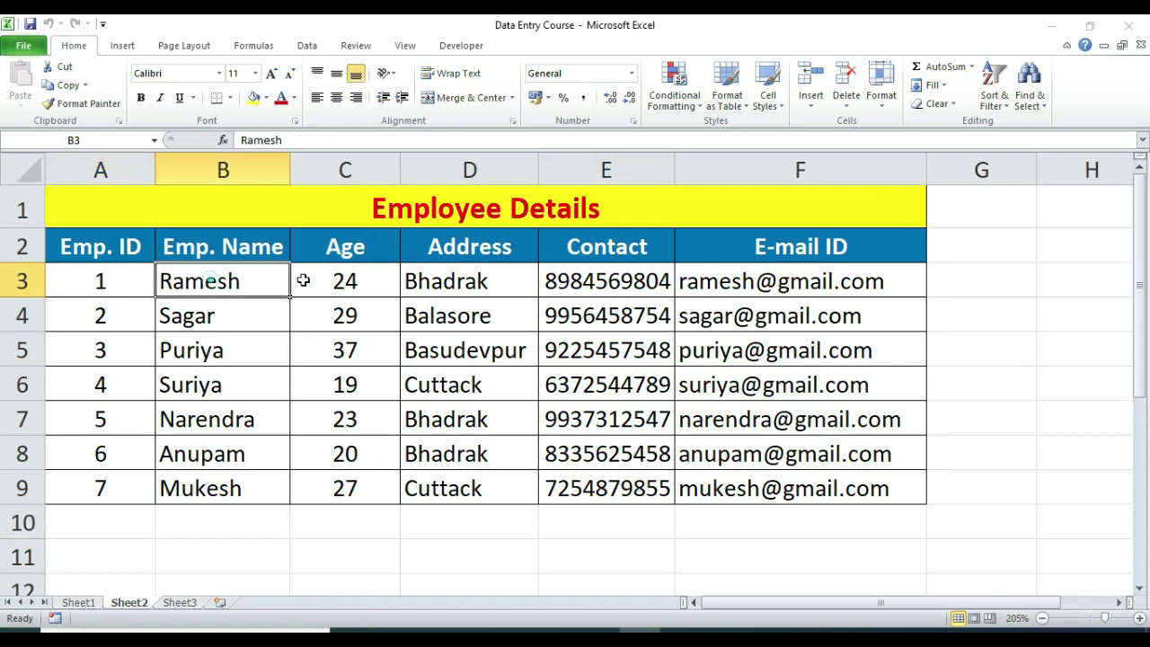
left_click(321, 281)
left_click(440, 282)
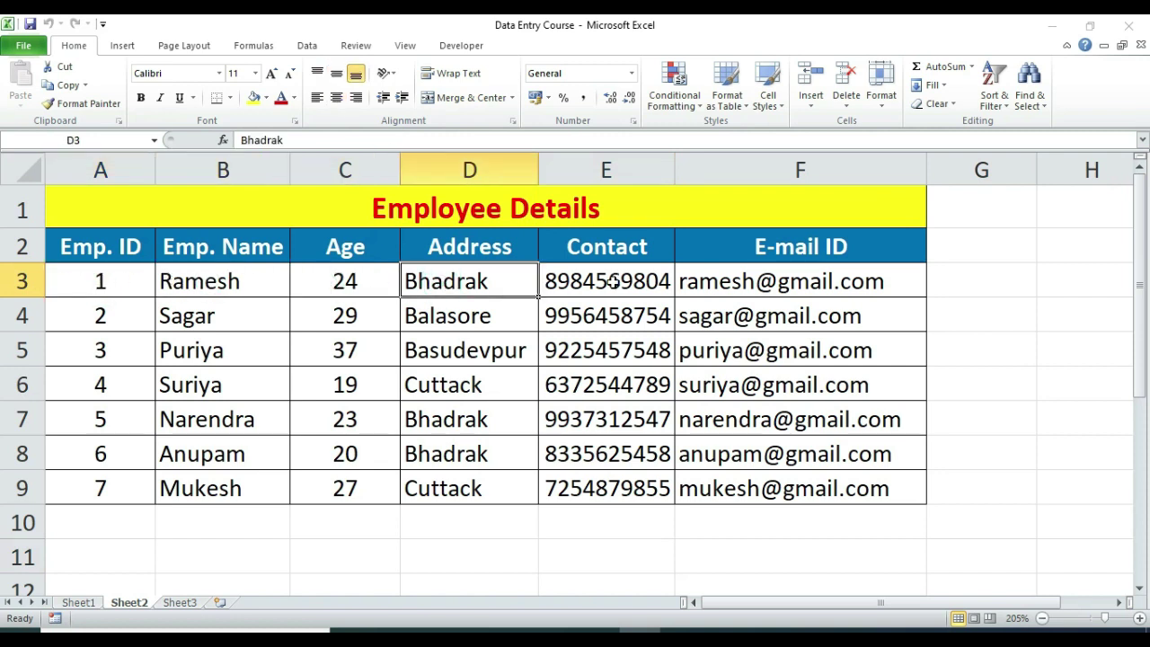
left_click_drag(239, 285, 873, 285)
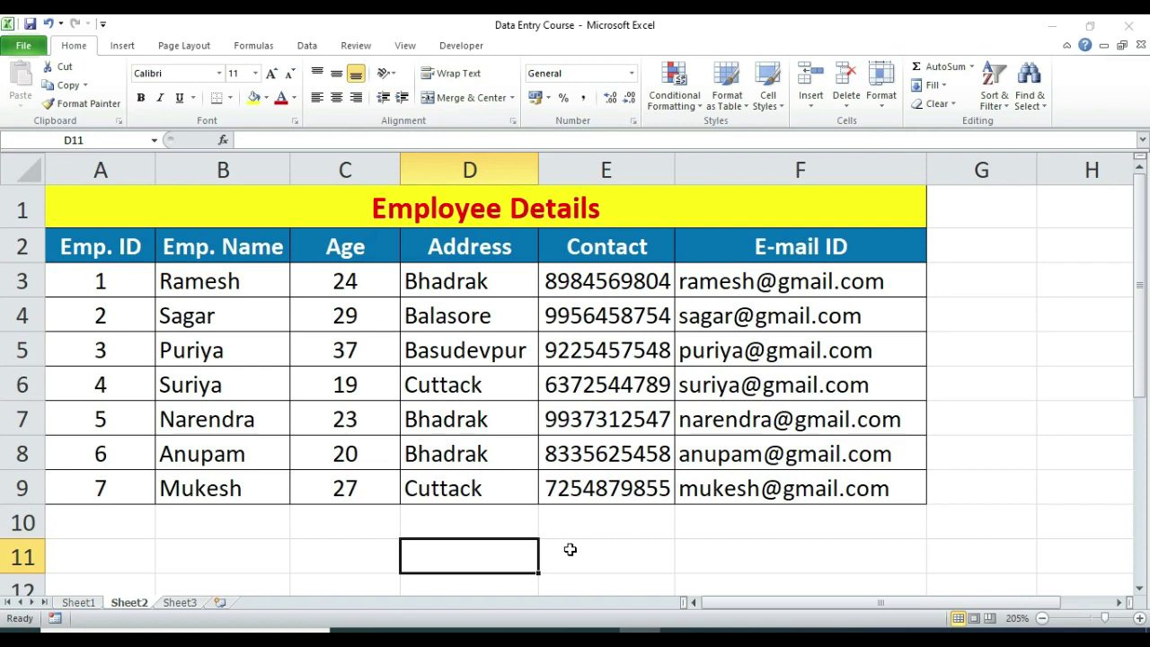
type("=")
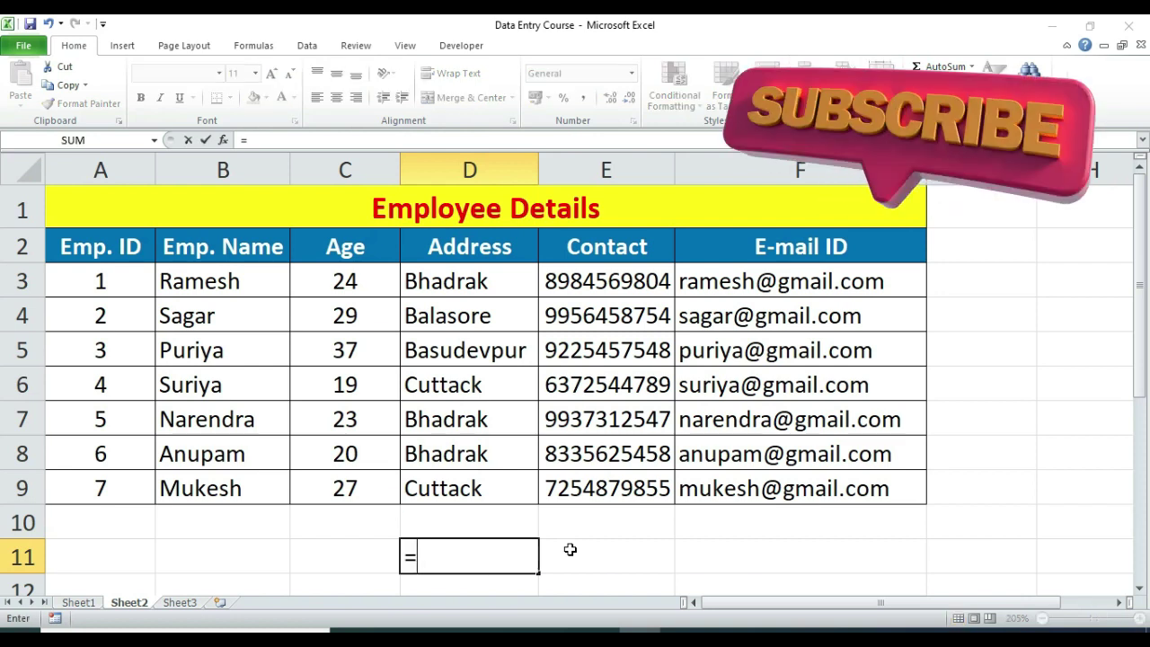
type("vloo")
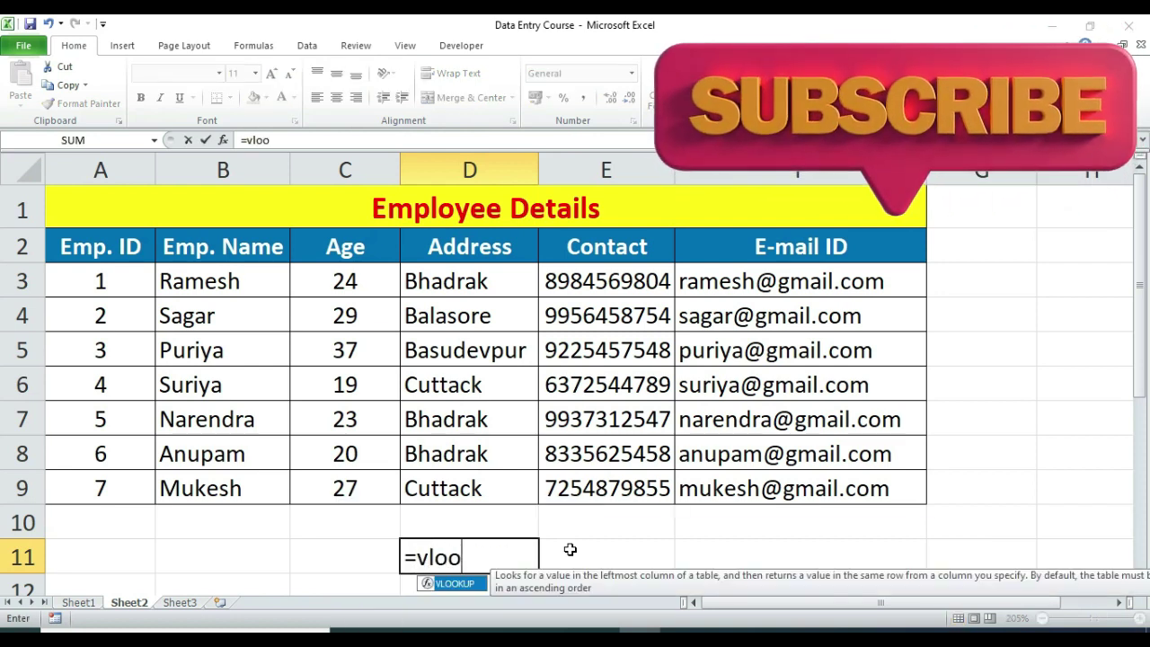
key("Tab")
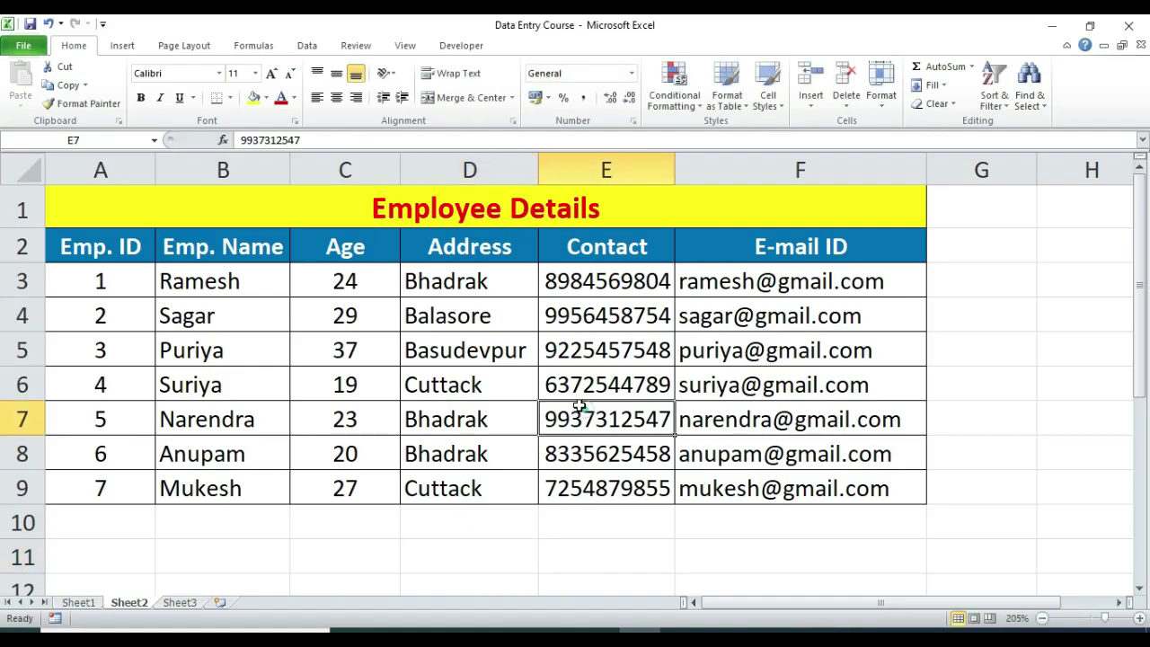
left_click(580, 408)
left_click(100, 311)
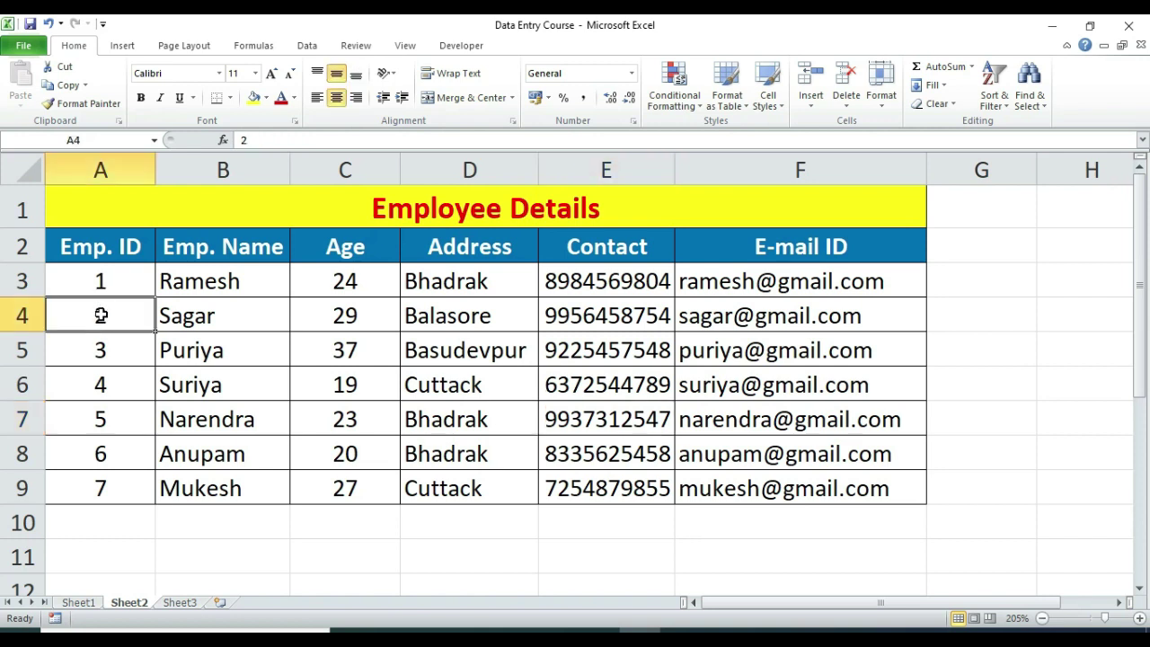
left_click_drag(163, 315, 859, 305)
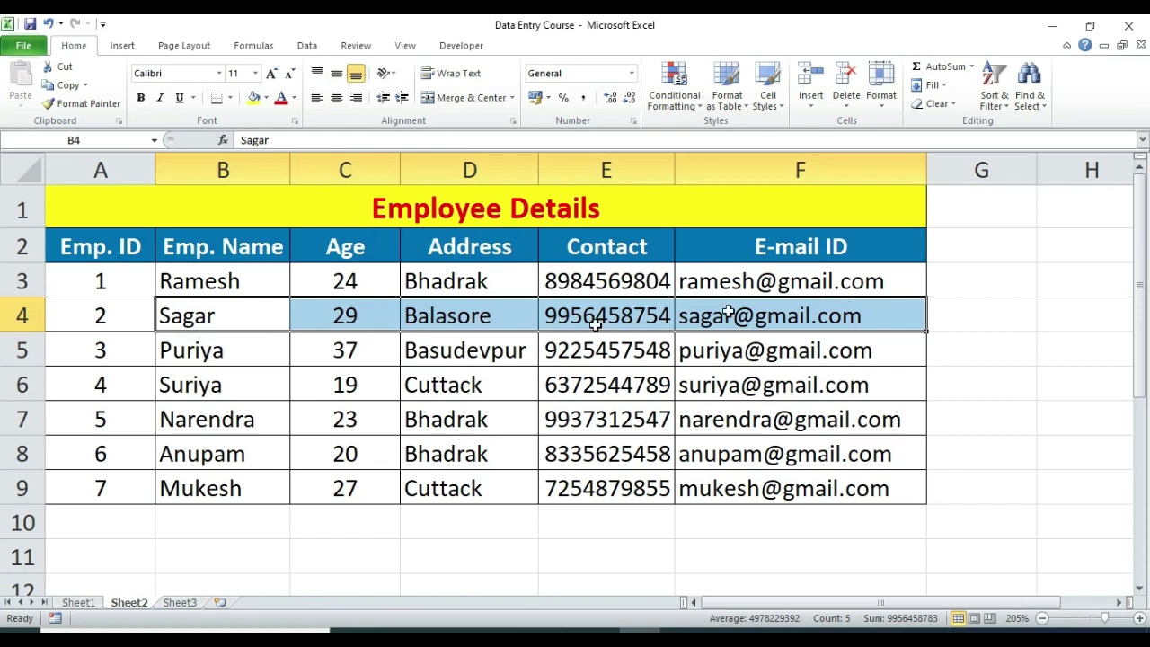
left_click(116, 321)
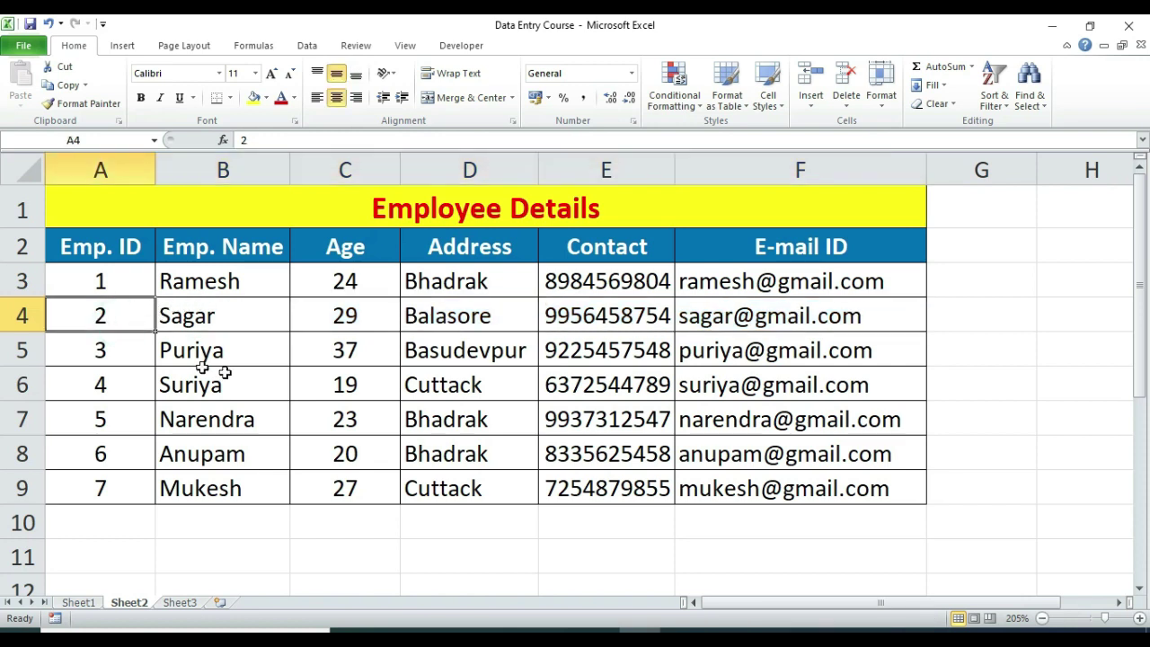
left_click(320, 371)
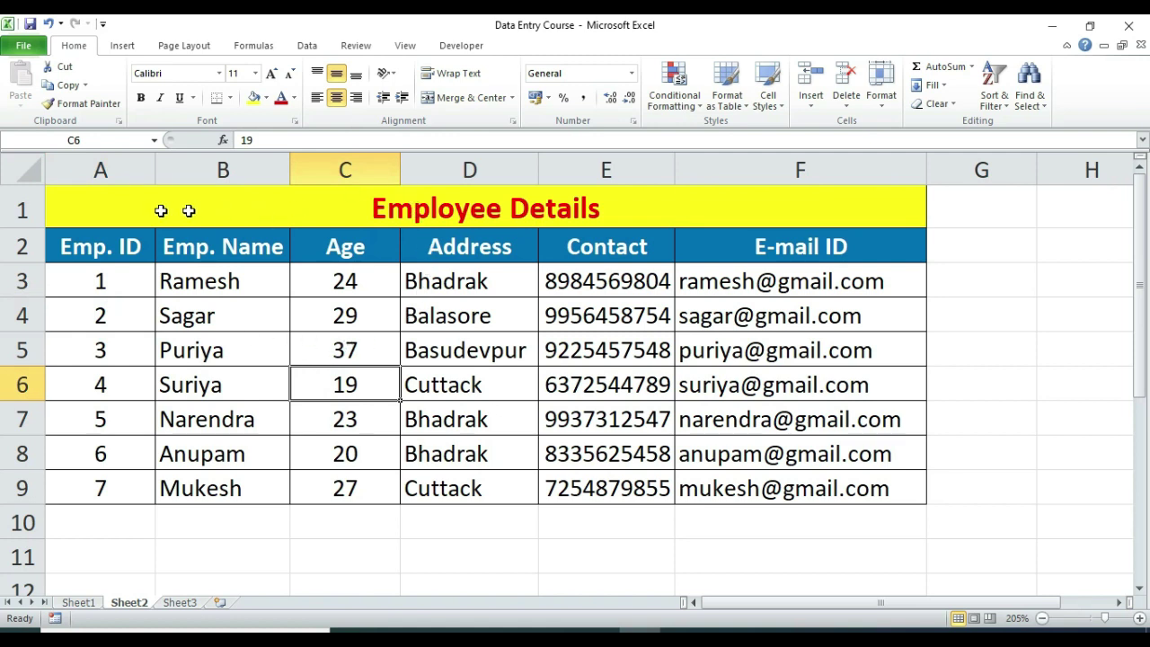
left_click_drag(116, 205, 121, 489)
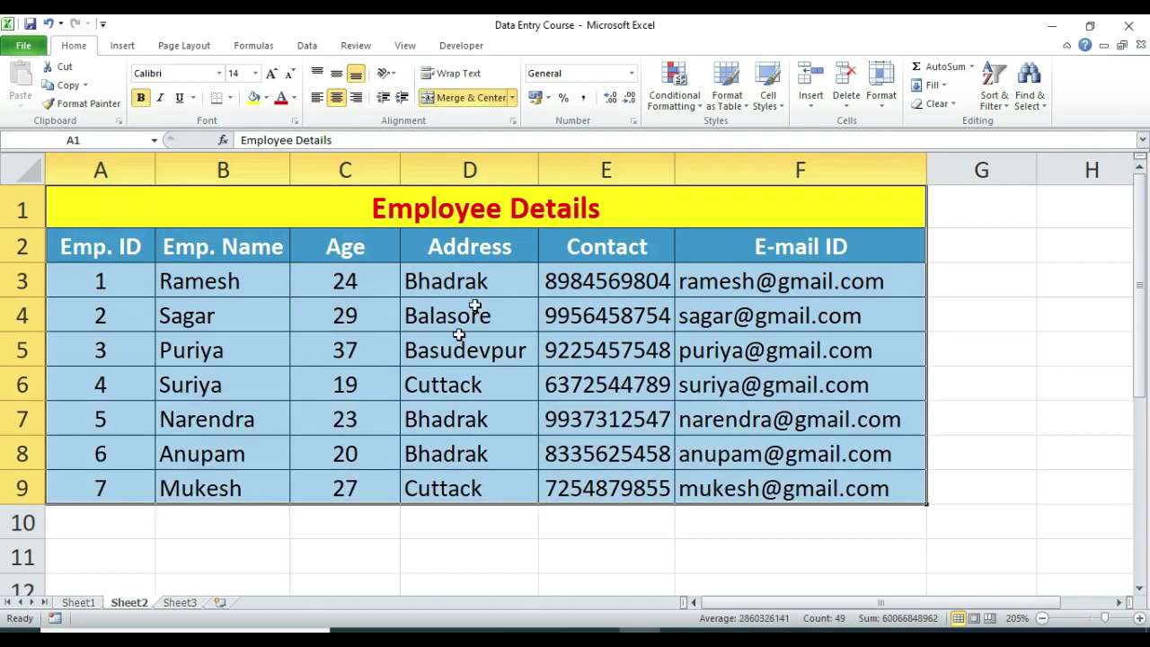
left_click_drag(510, 205, 510, 484)
double_click(448, 384)
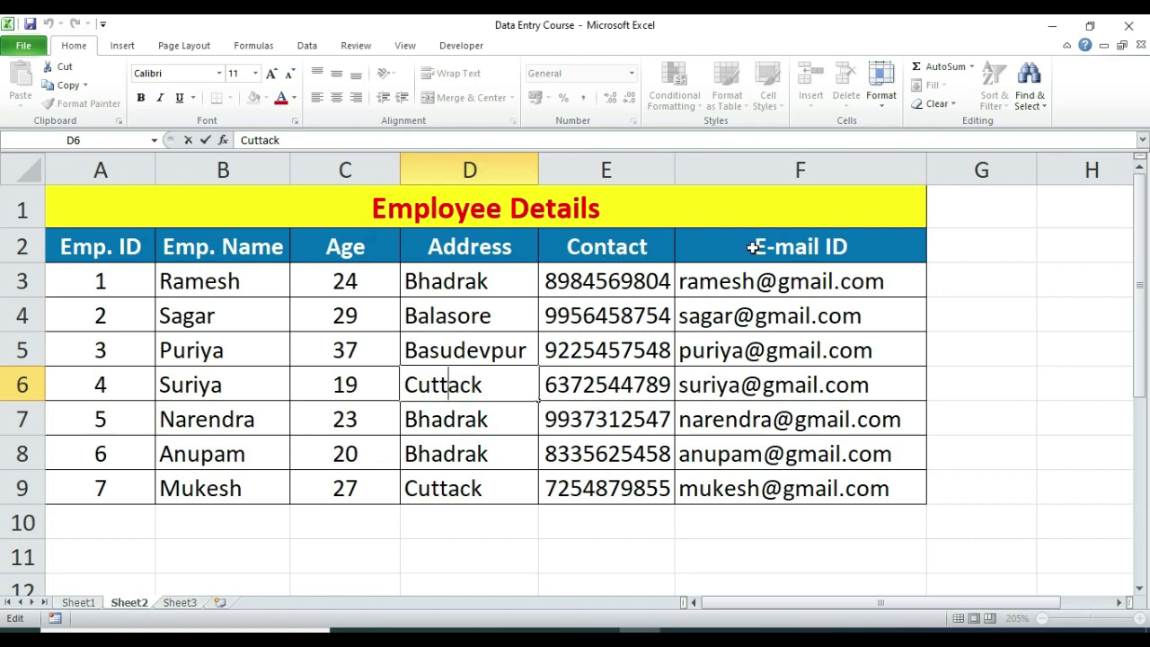
left_click(117, 252)
left_click(216, 250)
left_click(343, 252)
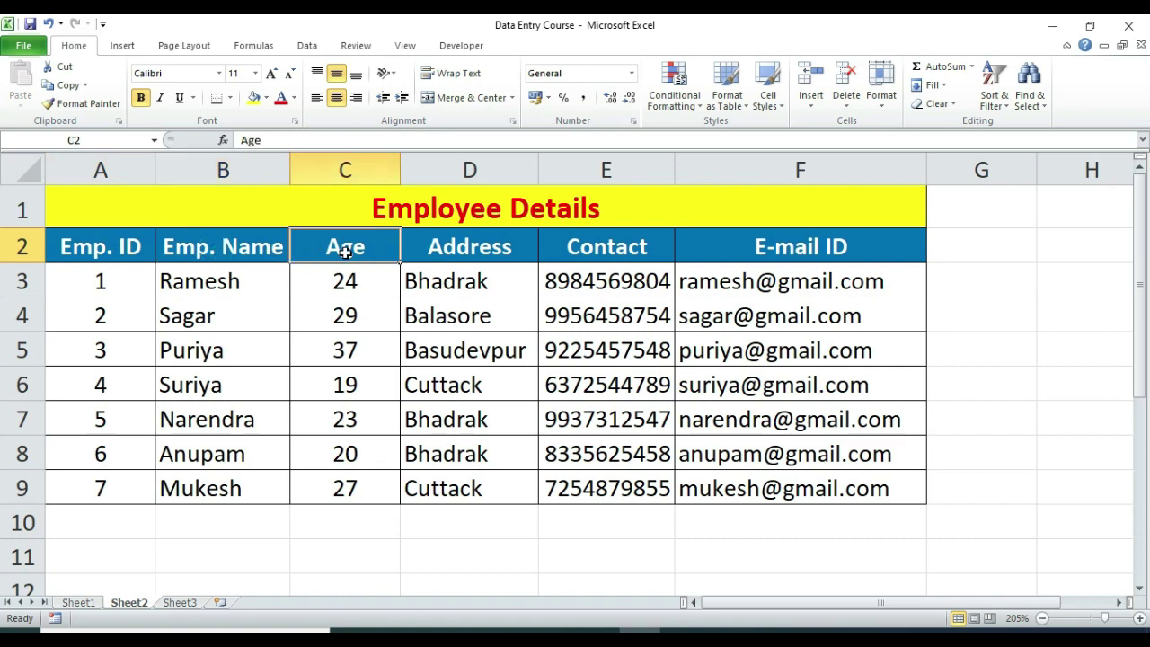
left_click(476, 253)
left_click(588, 236)
left_click(734, 232)
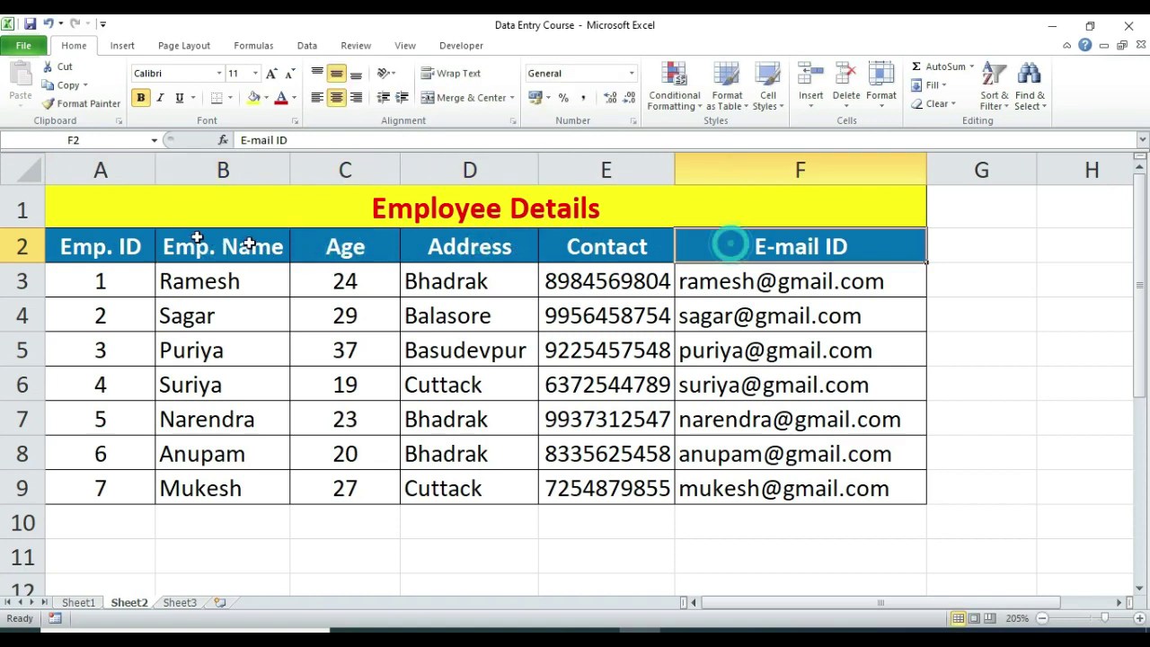
left_click_drag(98, 250, 834, 243)
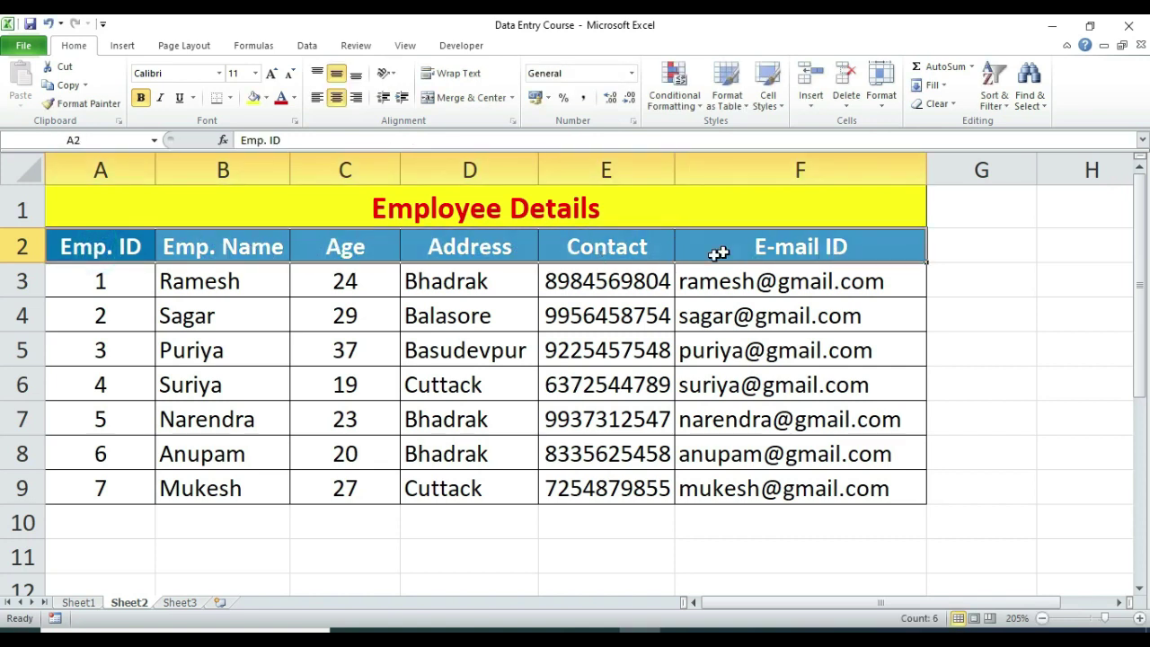
left_click(439, 308)
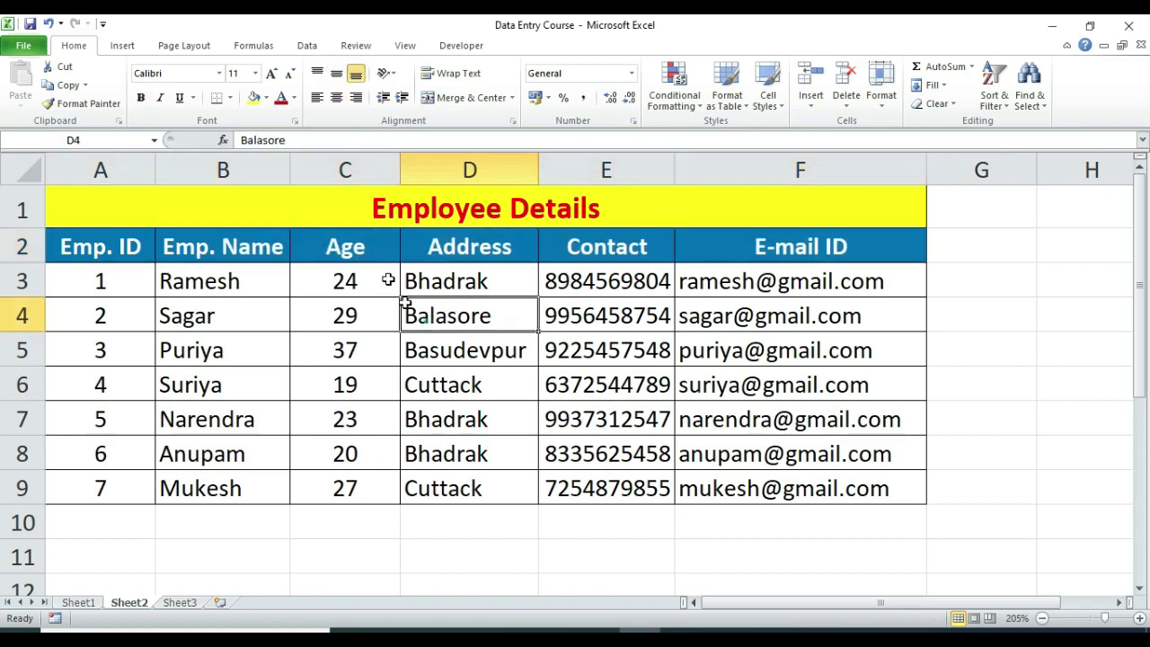
left_click_drag(345, 246, 311, 492)
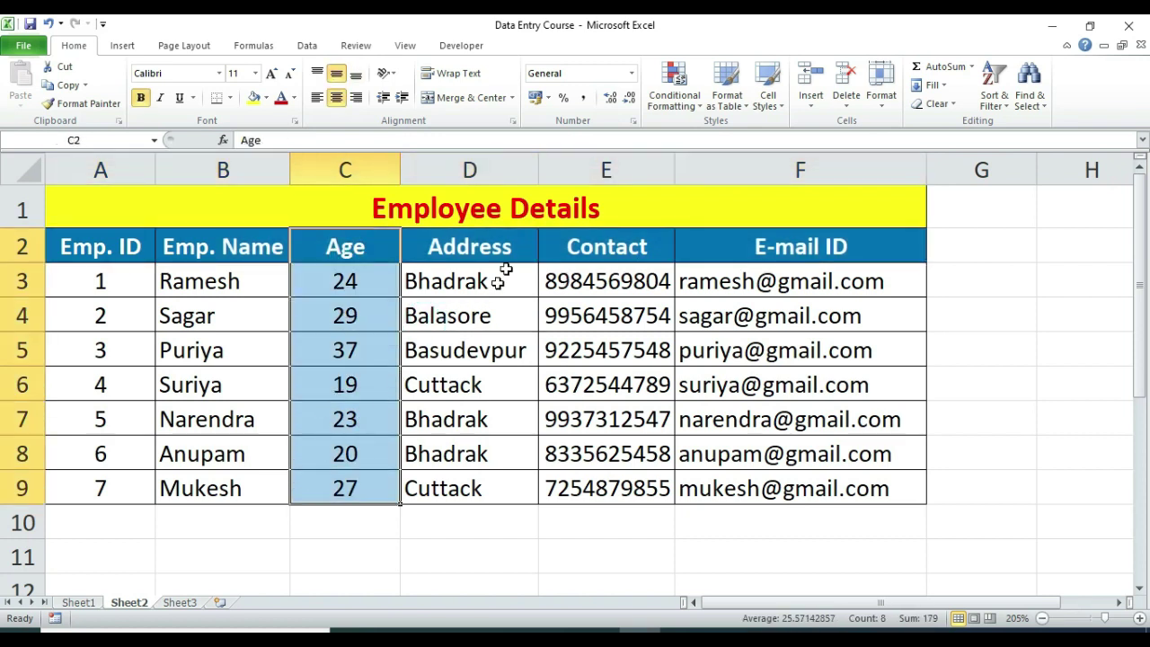
left_click_drag(492, 246, 460, 486)
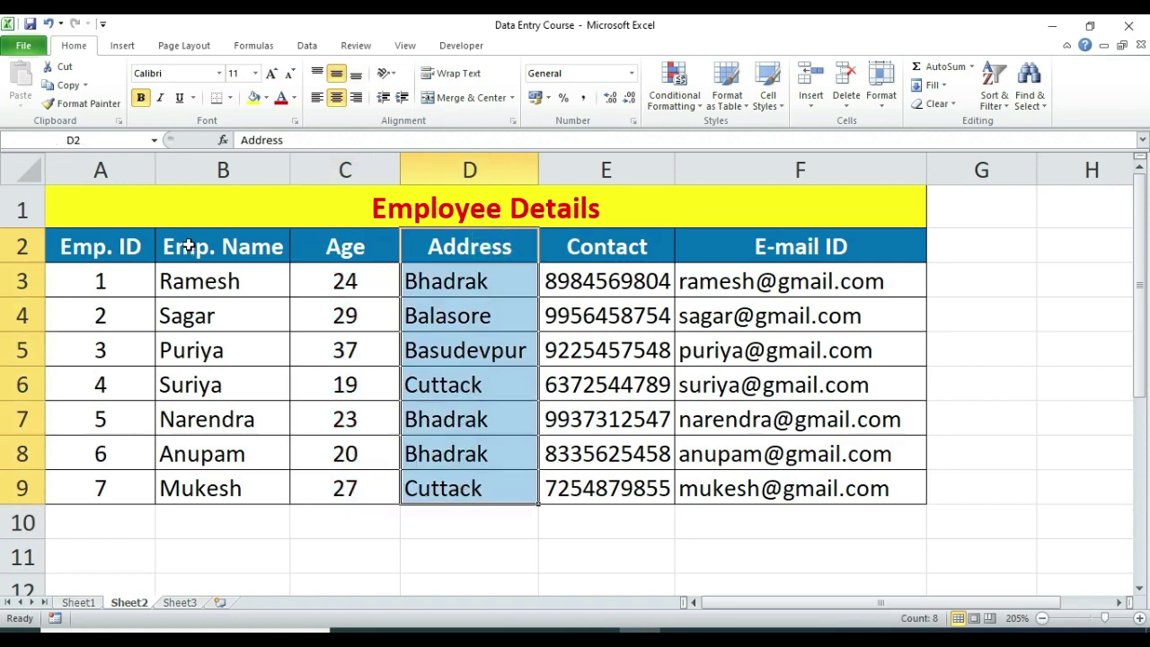
left_click_drag(191, 246, 189, 486)
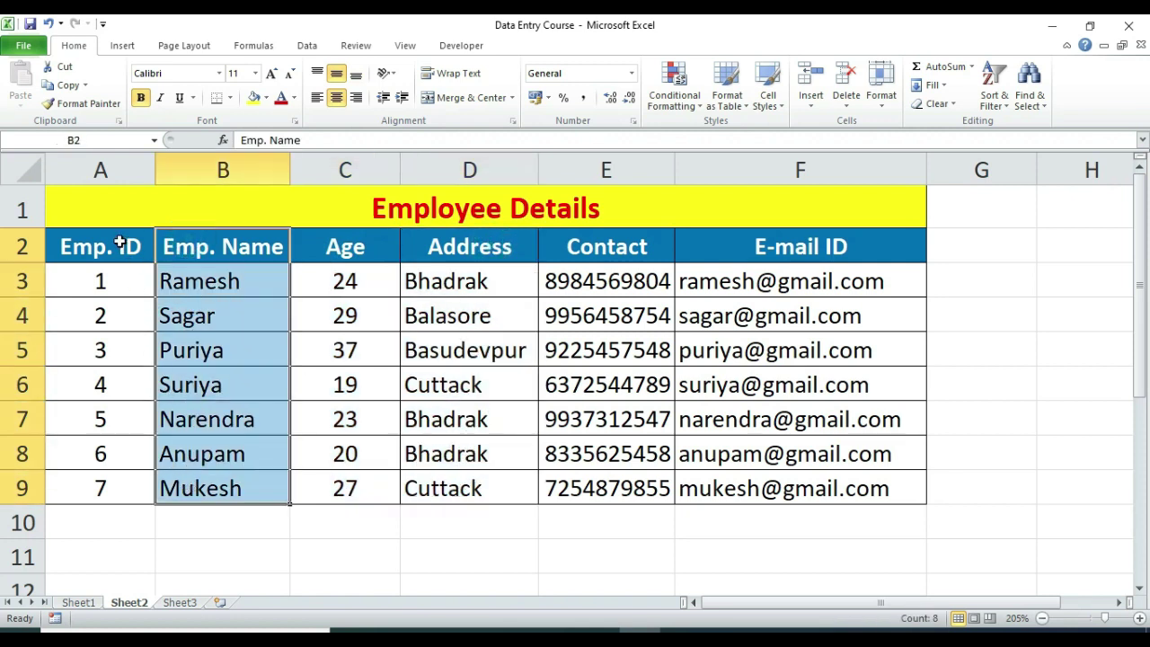
mouse_move(123, 247)
left_mouse_down()
mouse_move(107, 451)
mouse_move(135, 472)
left_mouse_up()
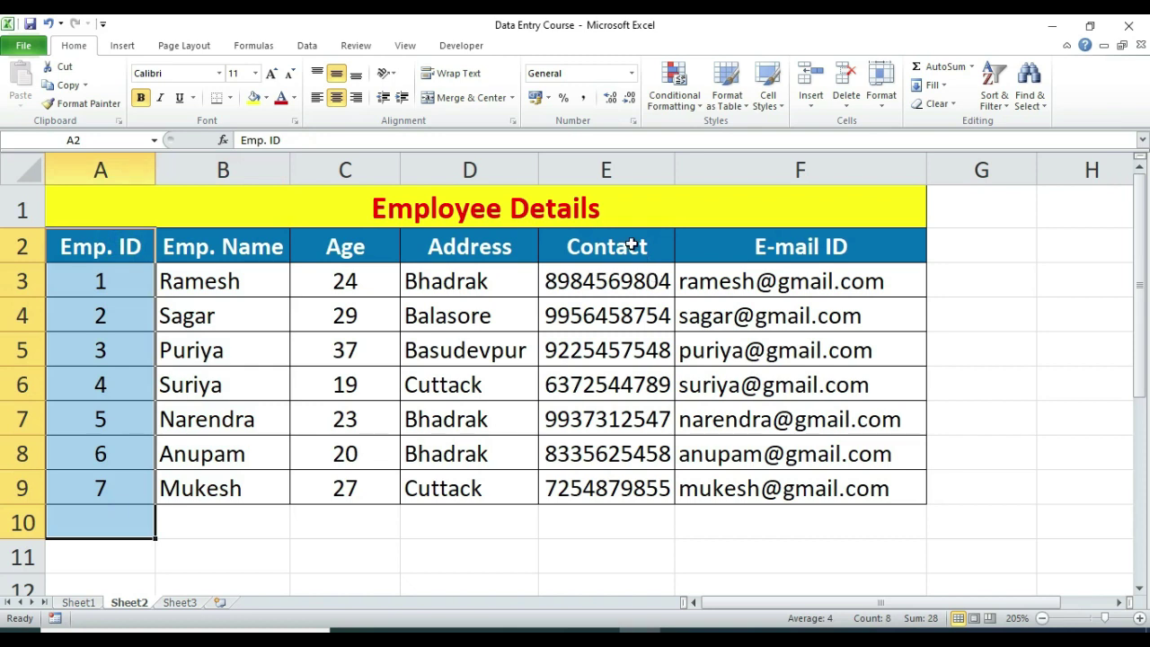
left_click(213, 241)
left_click(330, 250)
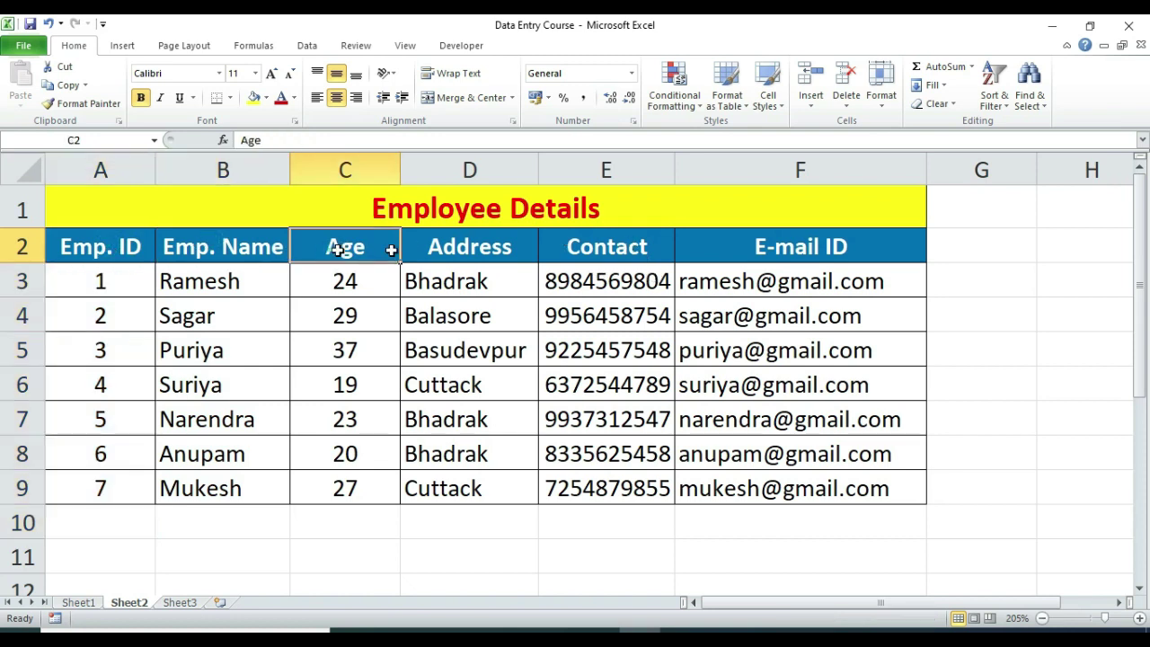
left_click(453, 245)
left_click(573, 246)
left_click(765, 237)
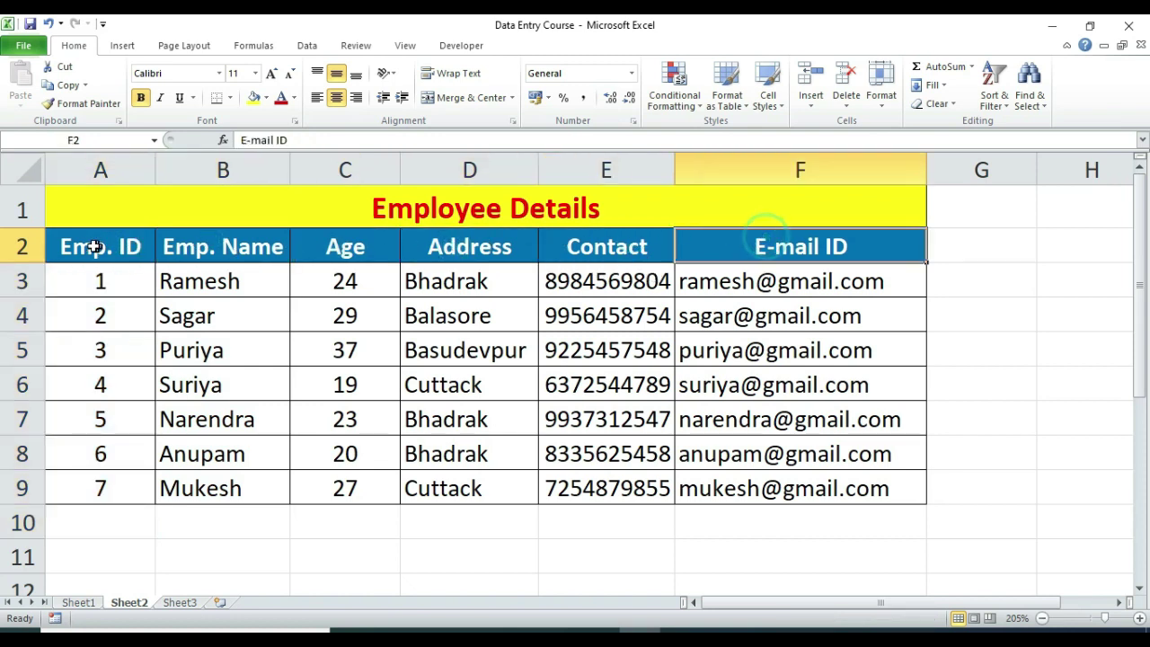
left_click_drag(90, 246, 729, 241)
left_click(683, 329)
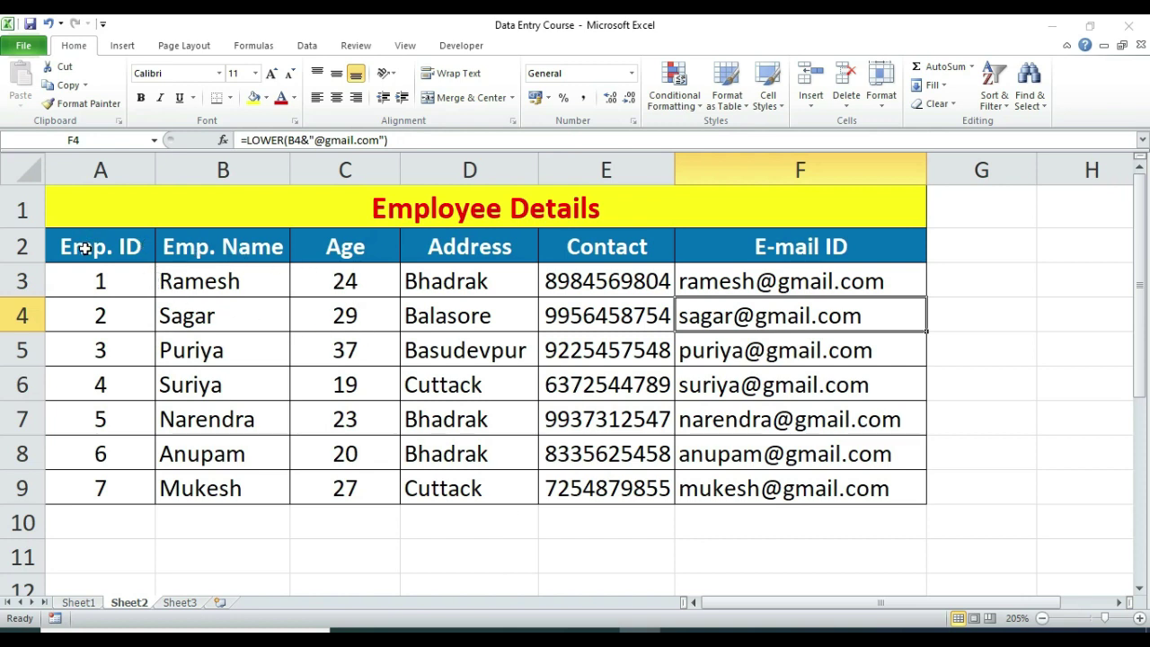
left_click_drag(106, 250, 802, 257)
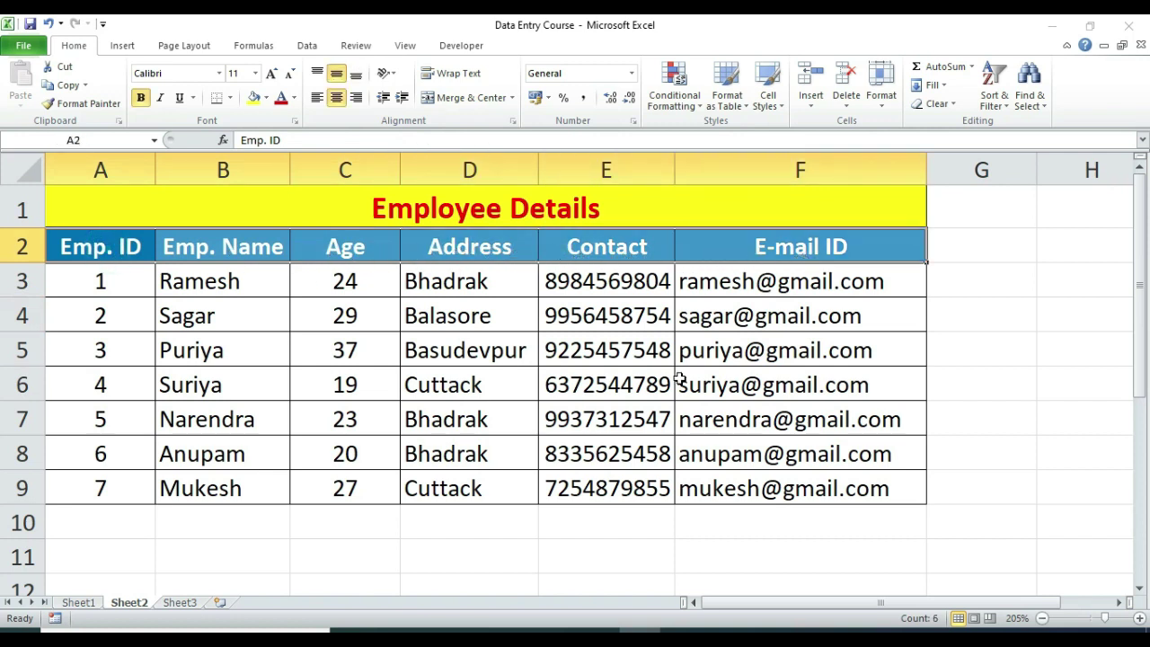
Copy the header row A2:F2 into A11 and select the empty lookup row 12 beneath it
key("ctrl+c")
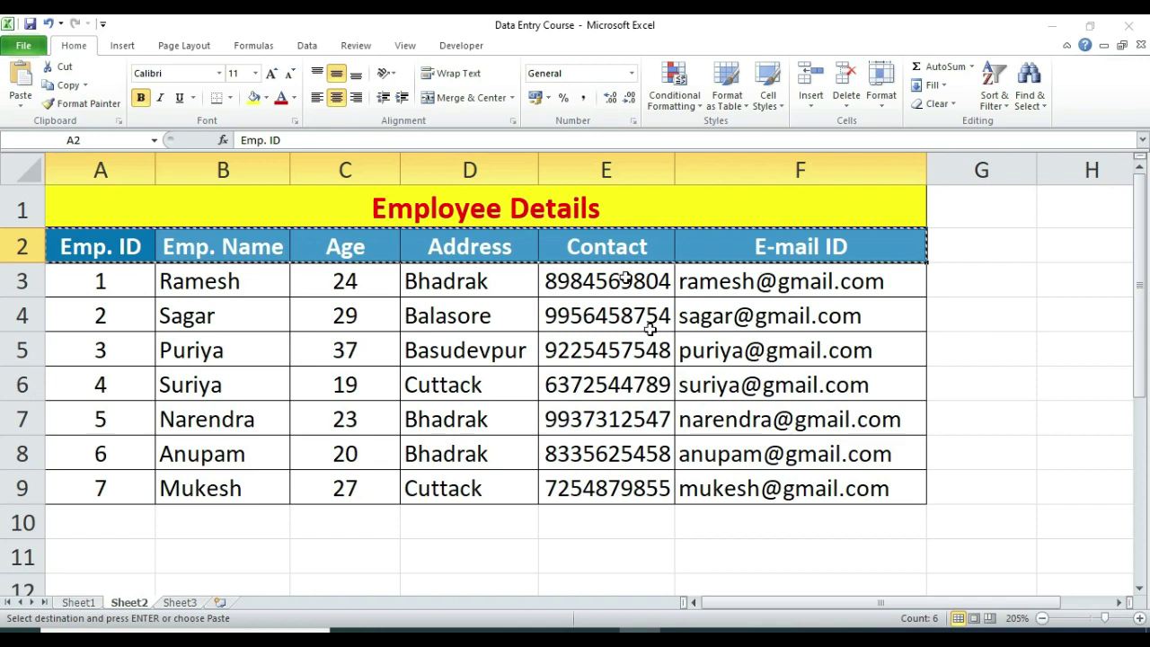
left_click(115, 554)
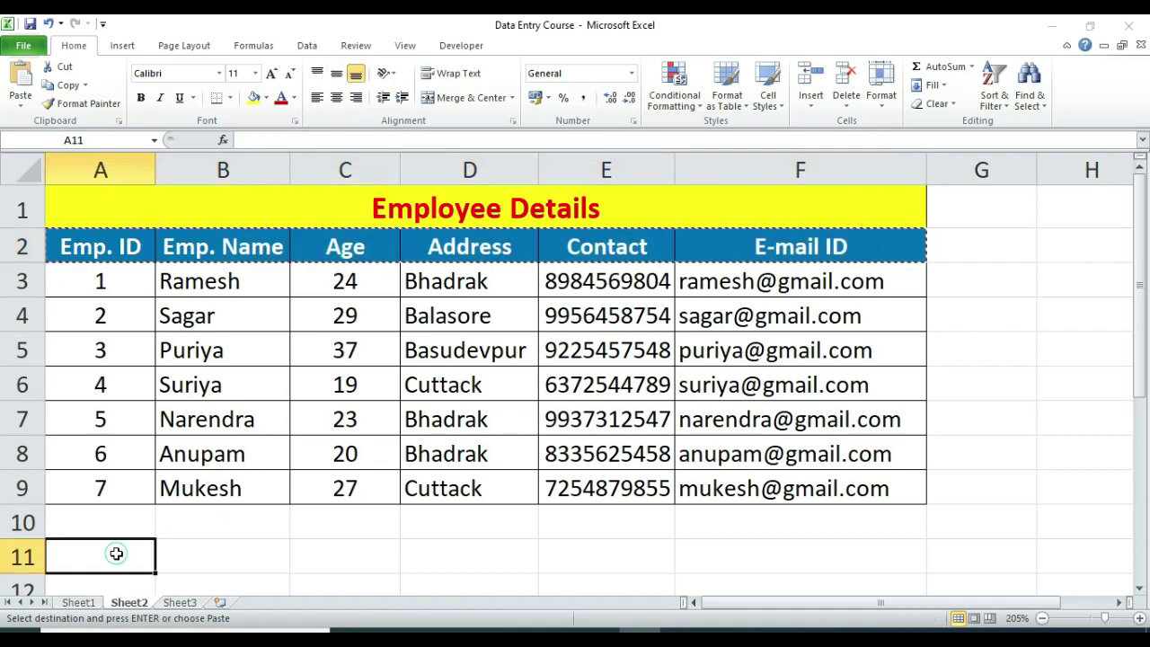
key("ctrl+v")
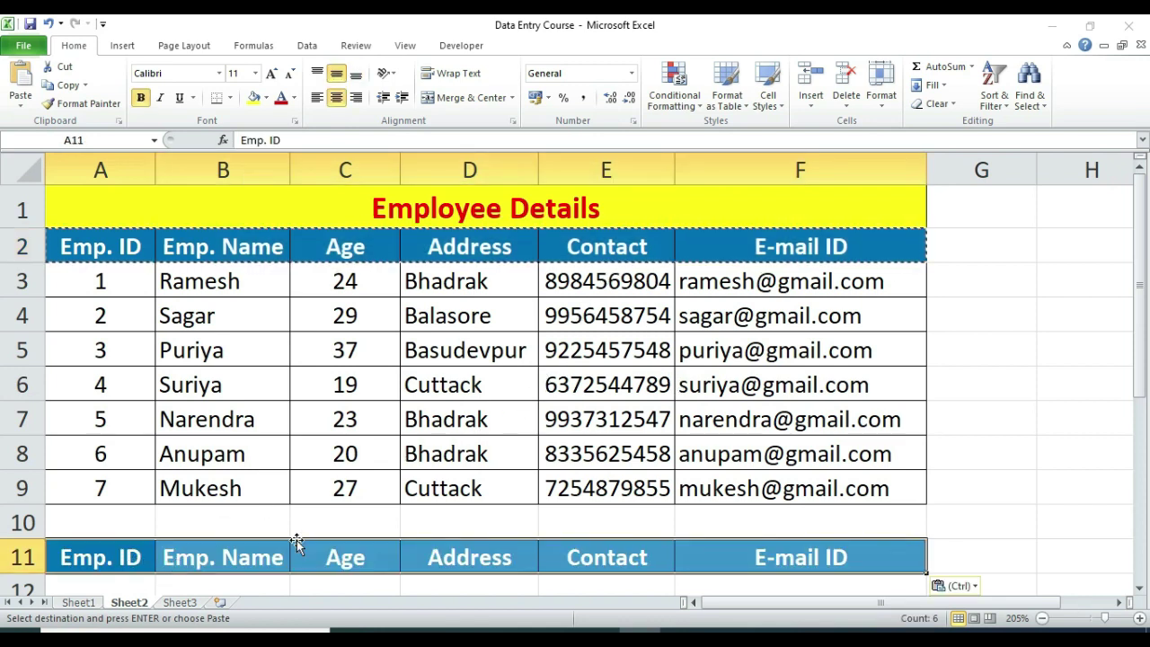
scroll(296, 539, "down", 1)
left_click(436, 558)
left_click_drag(90, 554, 677, 558)
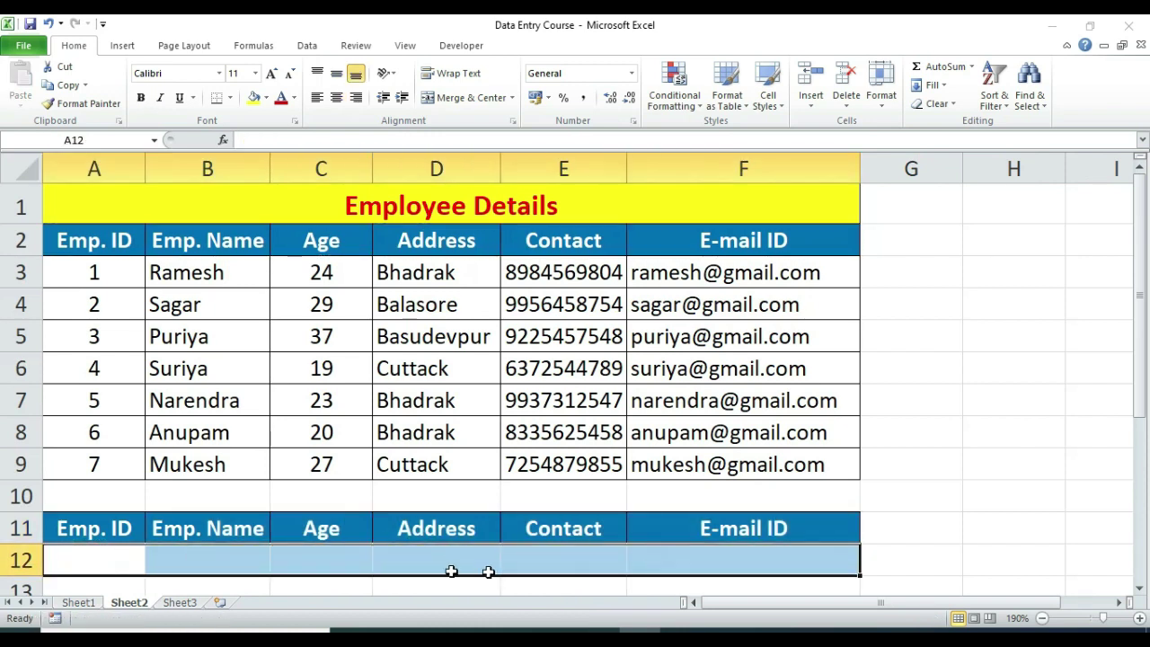
left_click(315, 552)
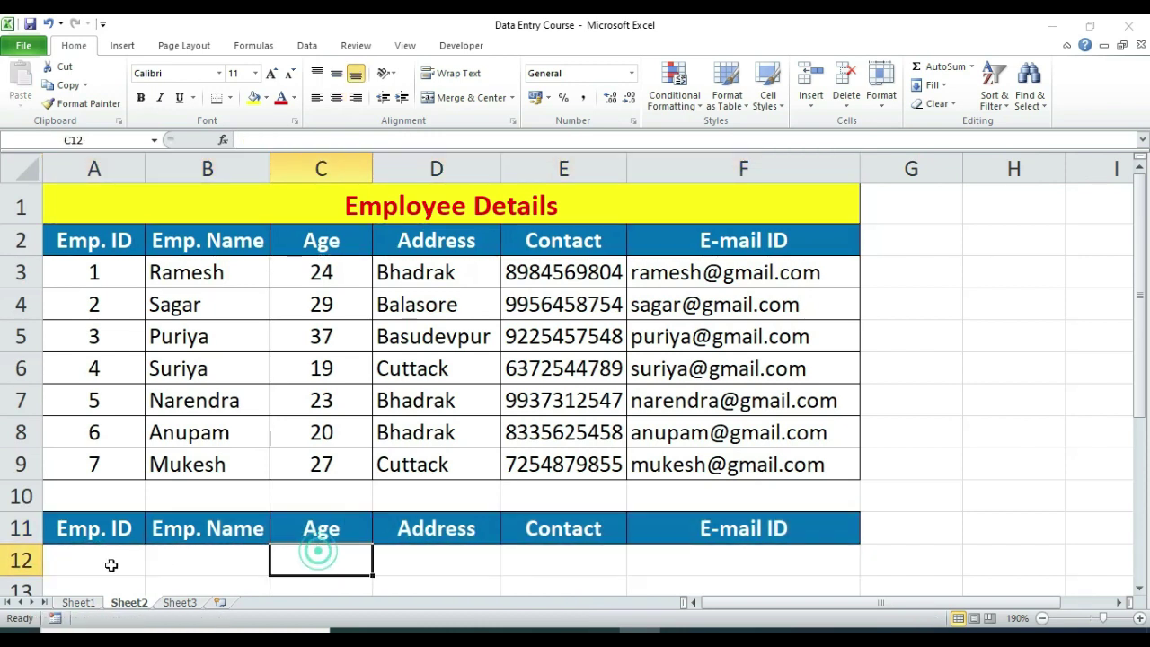
left_click(107, 557)
left_click_drag(212, 569, 696, 565)
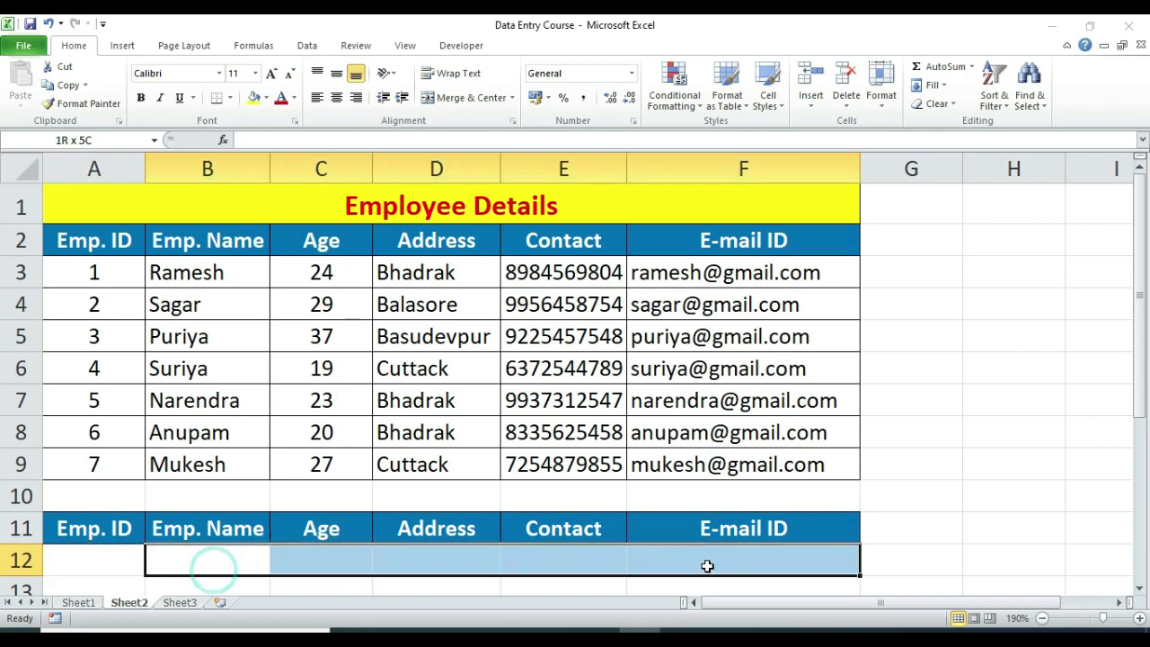
left_click(570, 561)
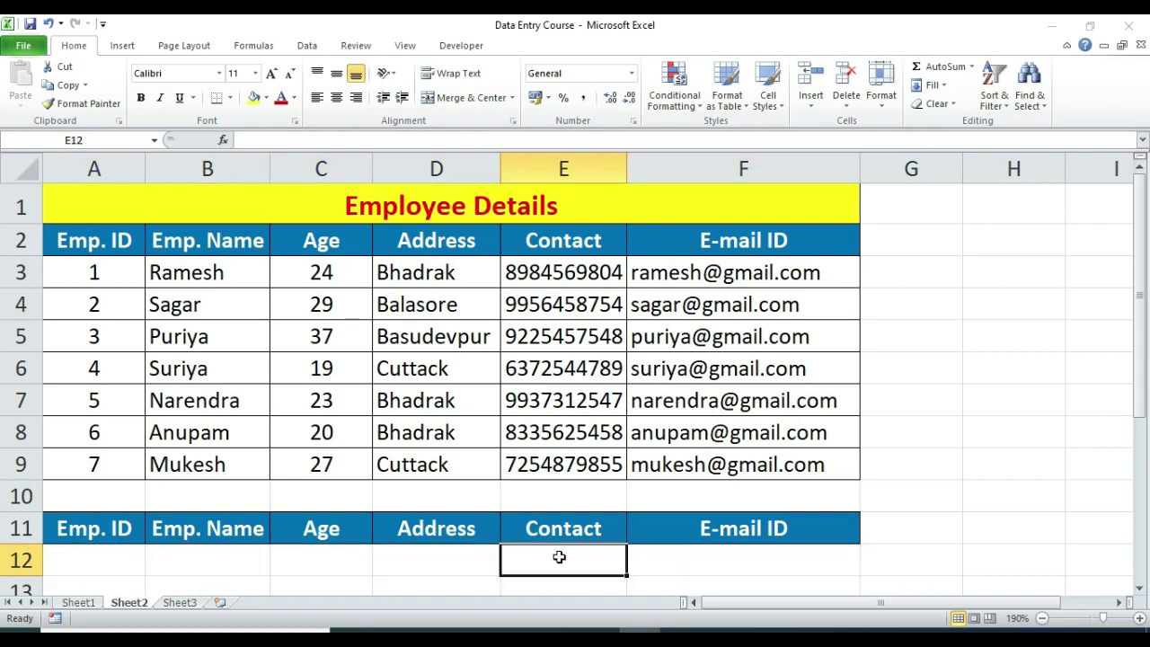
left_click(206, 562)
left_click(90, 557)
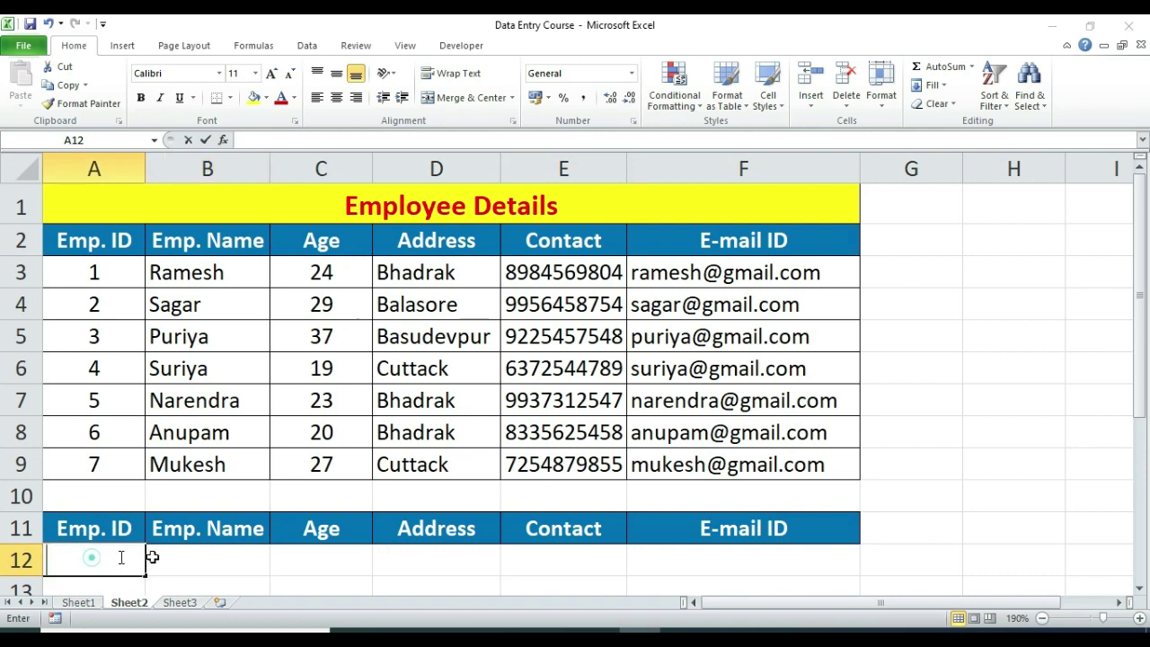
left_click(192, 556)
left_click(130, 377)
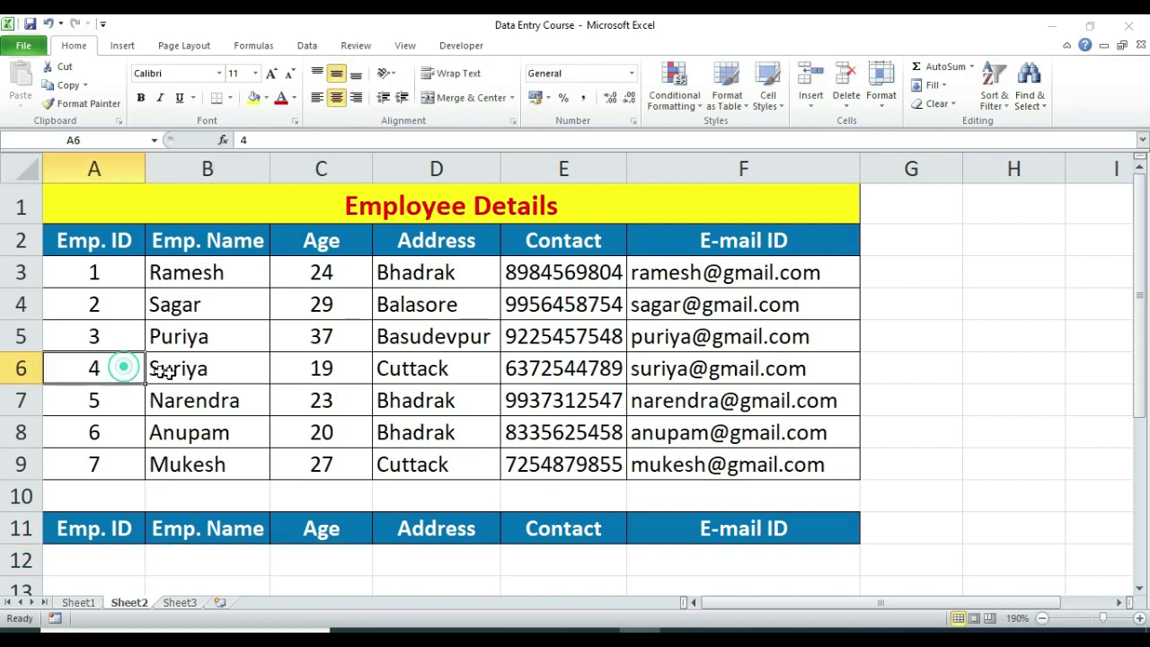
double_click(175, 372)
left_click(215, 557)
left_click(300, 566)
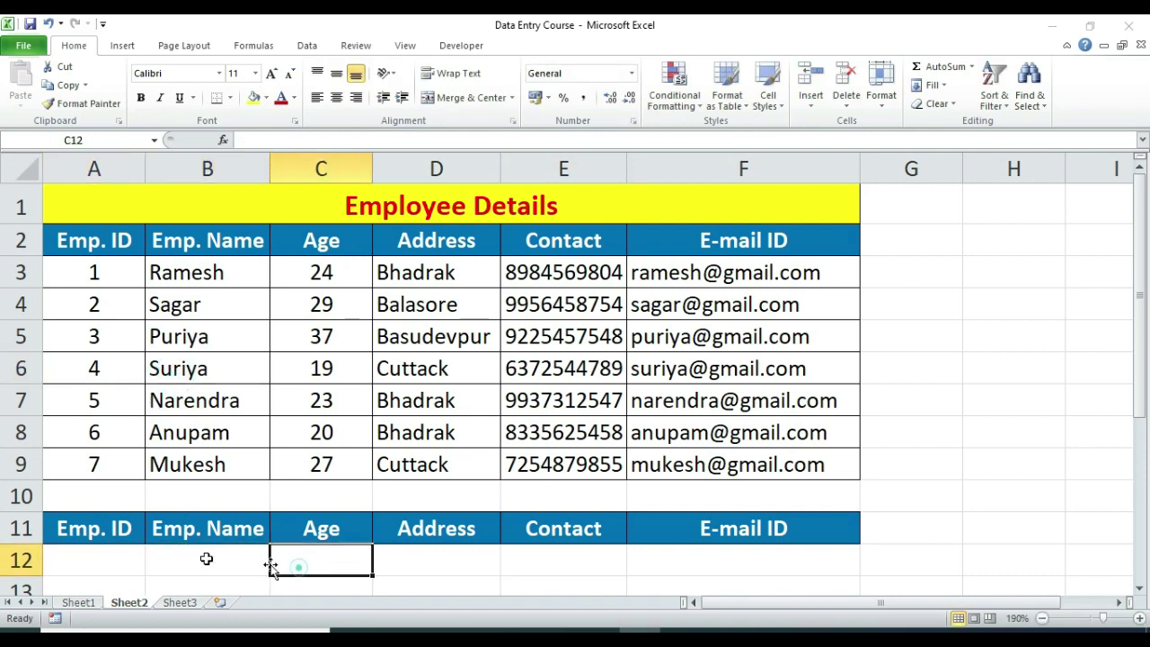
left_click(171, 559)
left_click(116, 565)
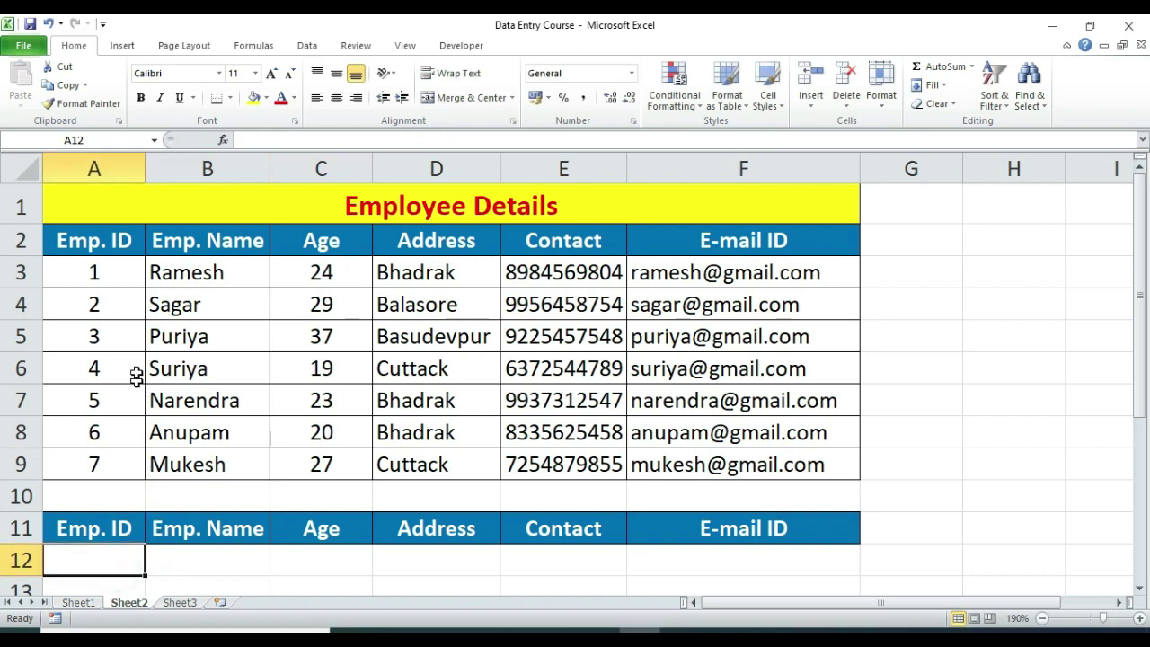
type("1")
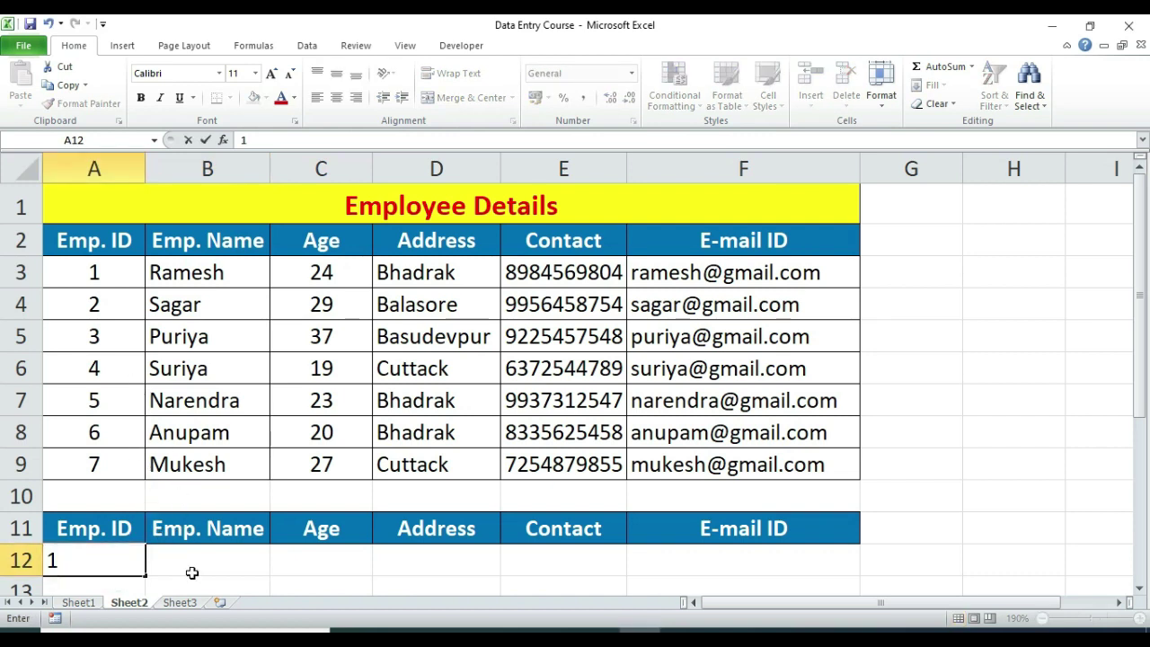
left_click(180, 567)
left_click(118, 566)
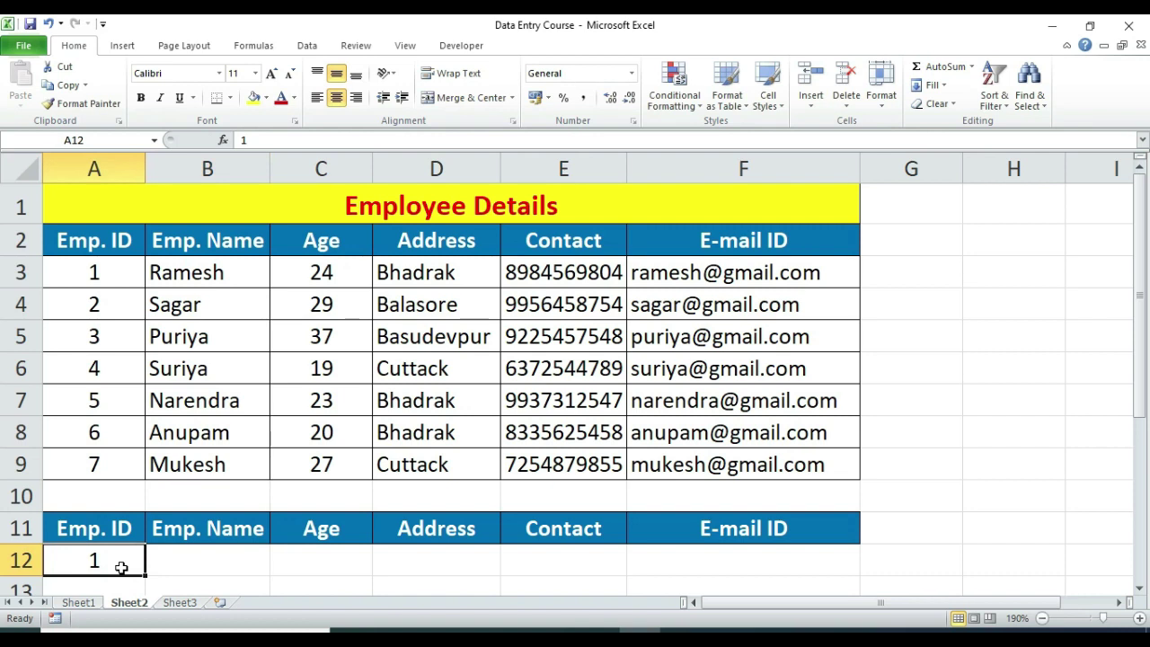
key("BackSpace")
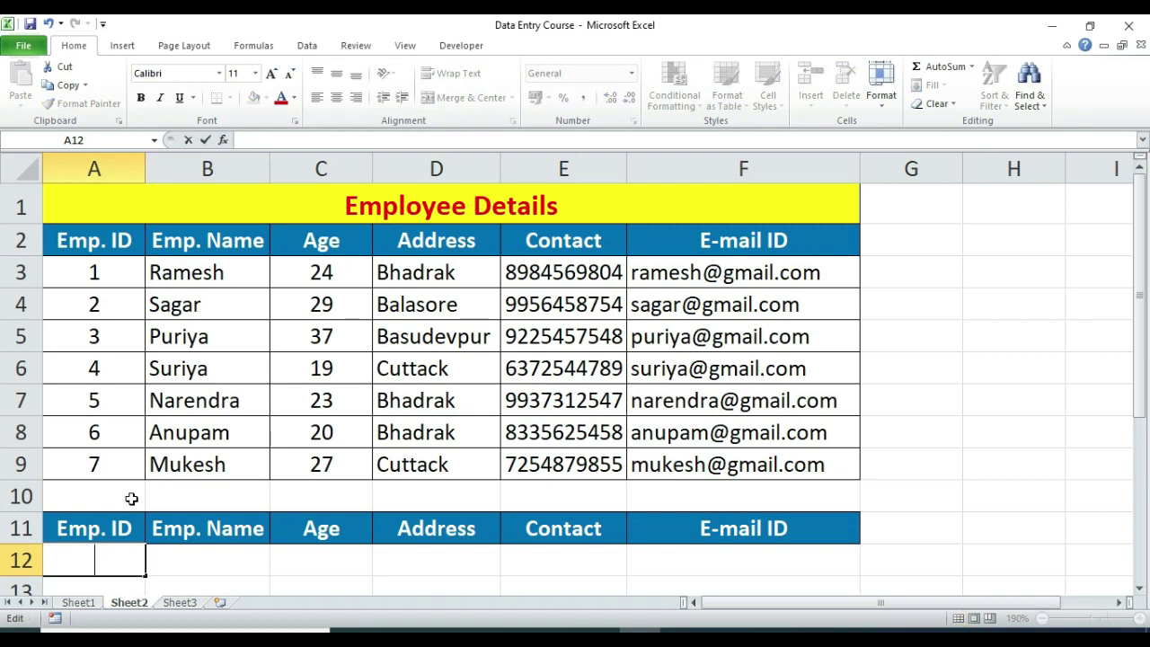
left_click(200, 554)
left_click(290, 562)
left_click(231, 557)
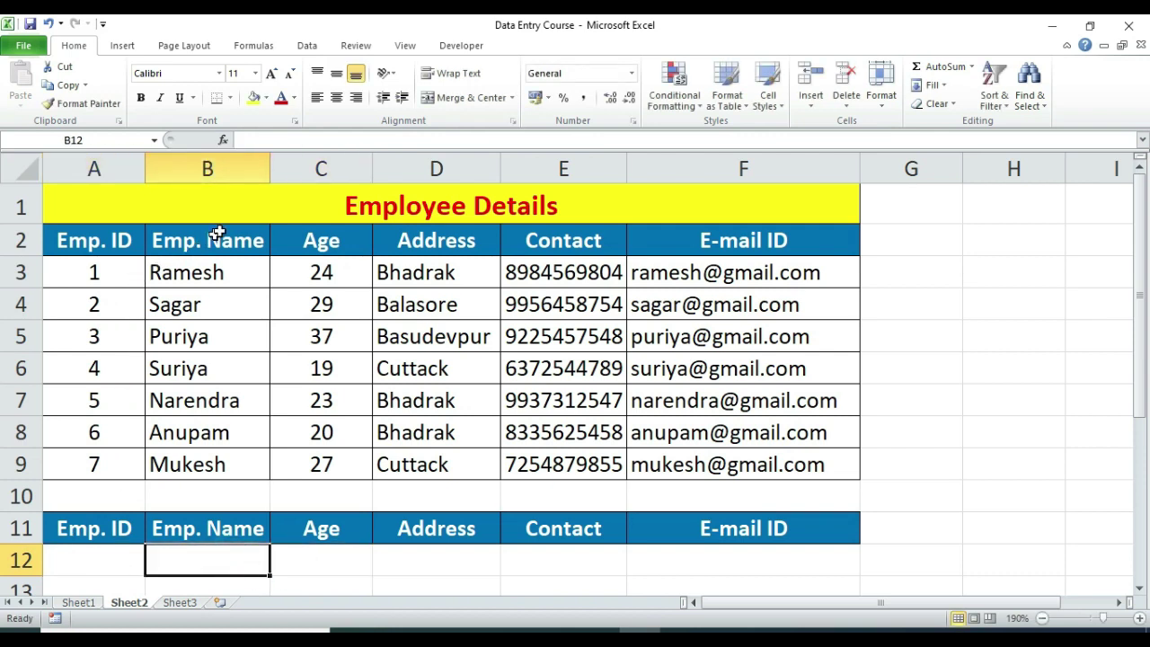
left_click_drag(267, 210, 297, 460)
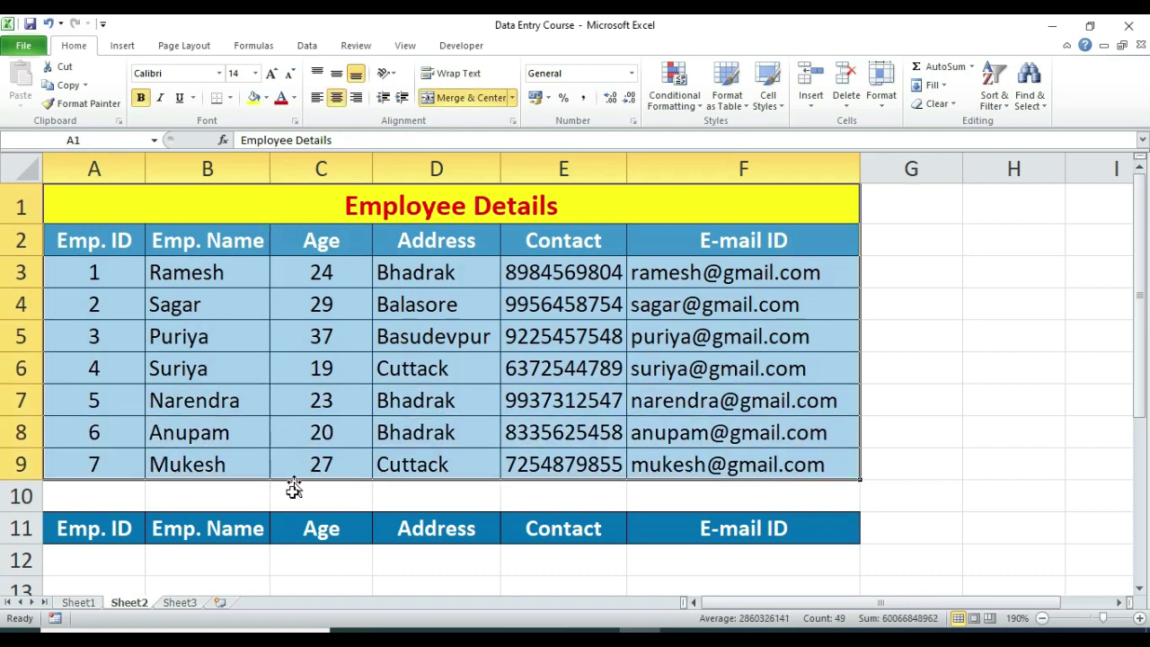
left_click(203, 557)
left_click(291, 566)
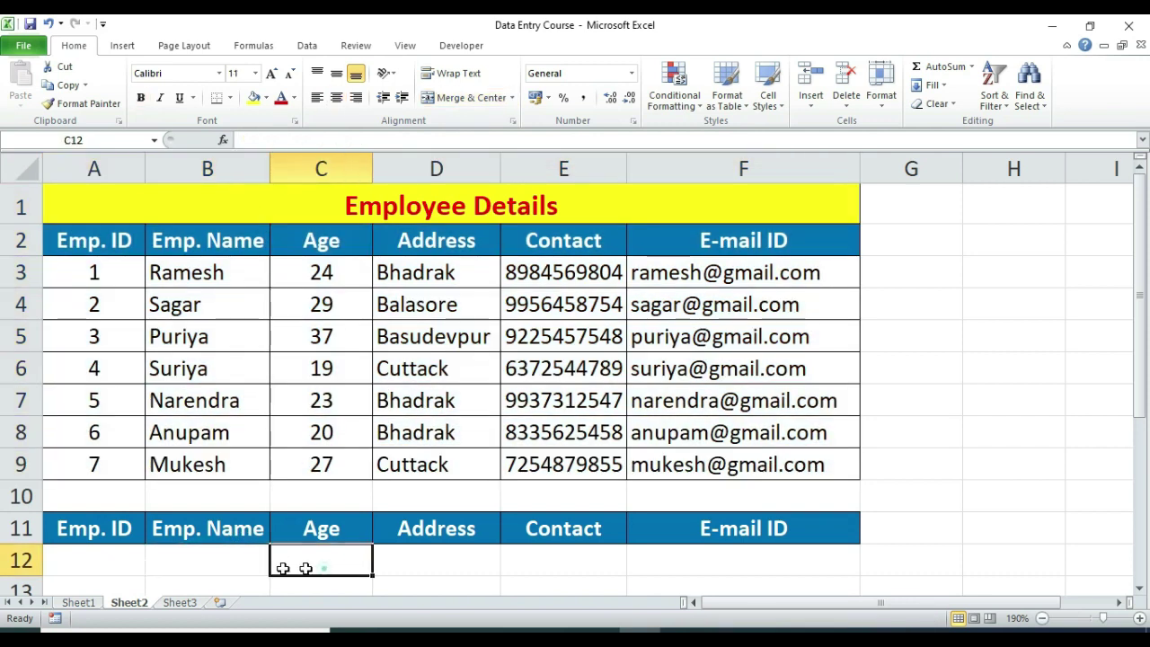
left_click(217, 556)
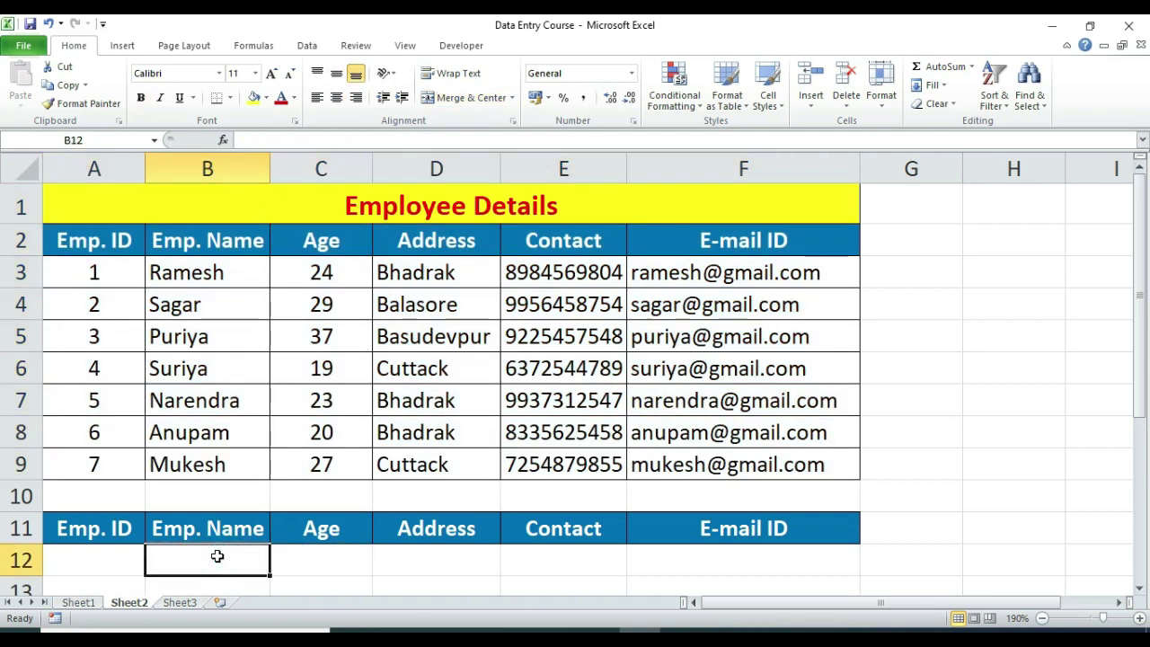
Enter =VLOOKUP(A12,A2:F9,2,0) in B12 to return the name for the ID in A12
type("=")
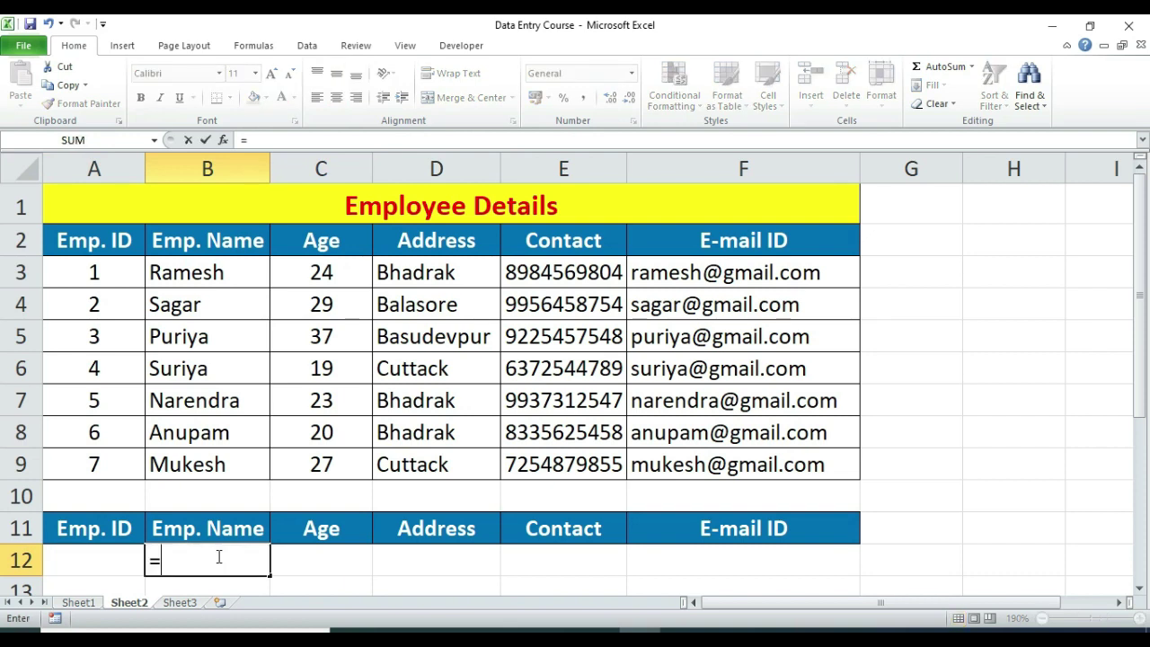
type("vlooku")
key("Tab")
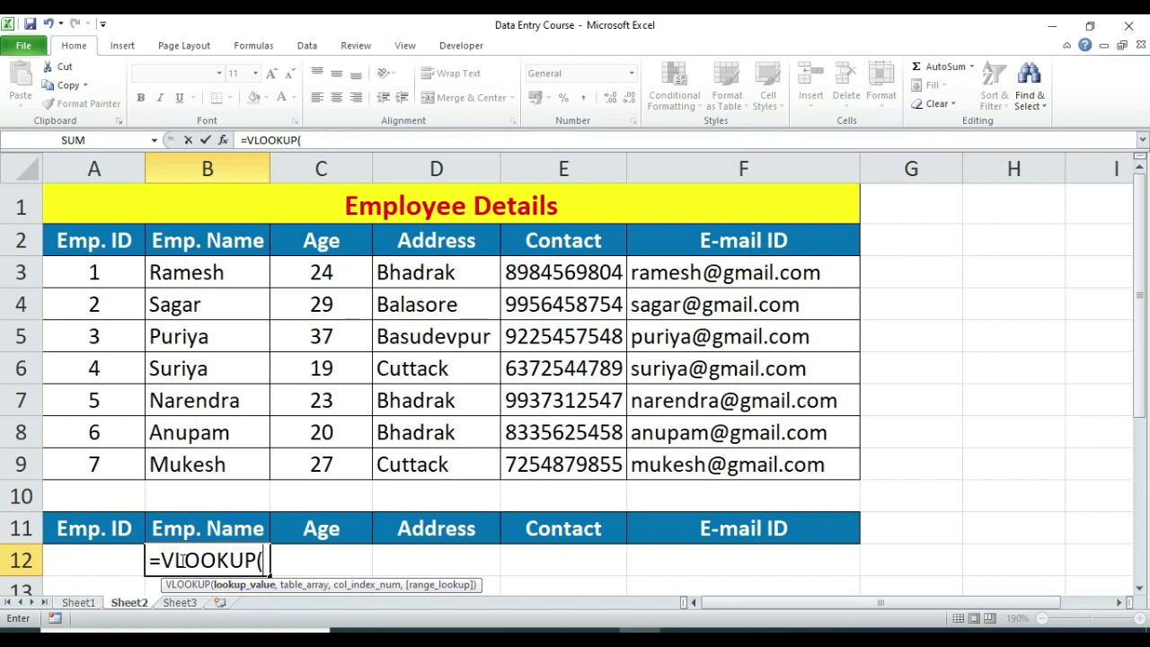
left_click(76, 558)
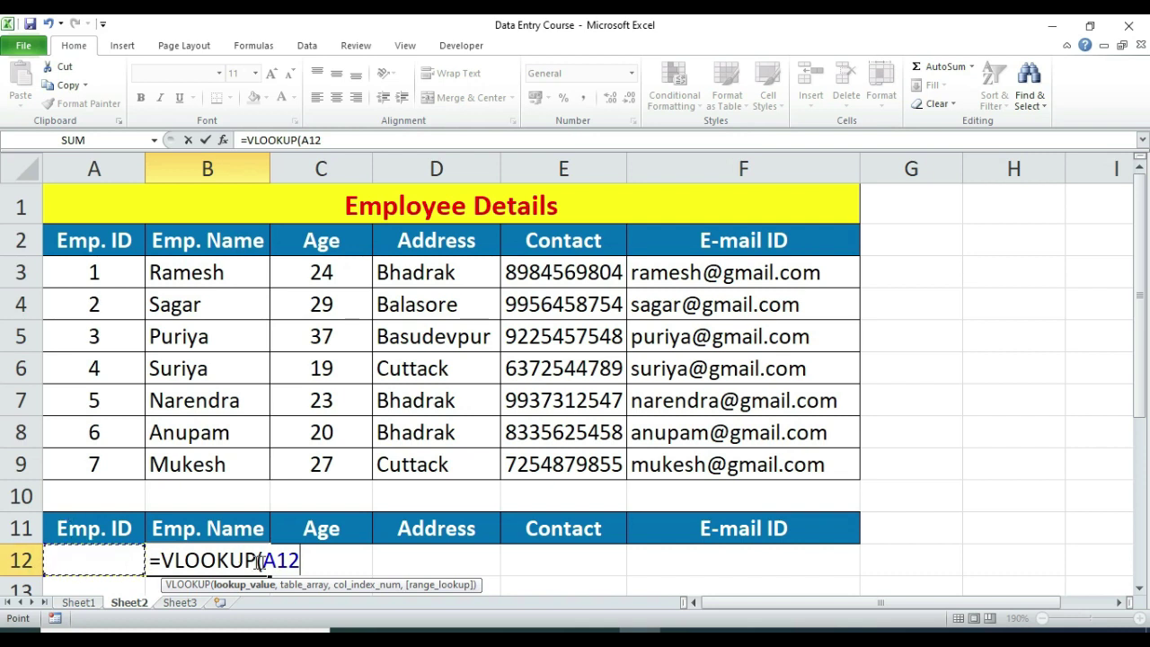
type(",")
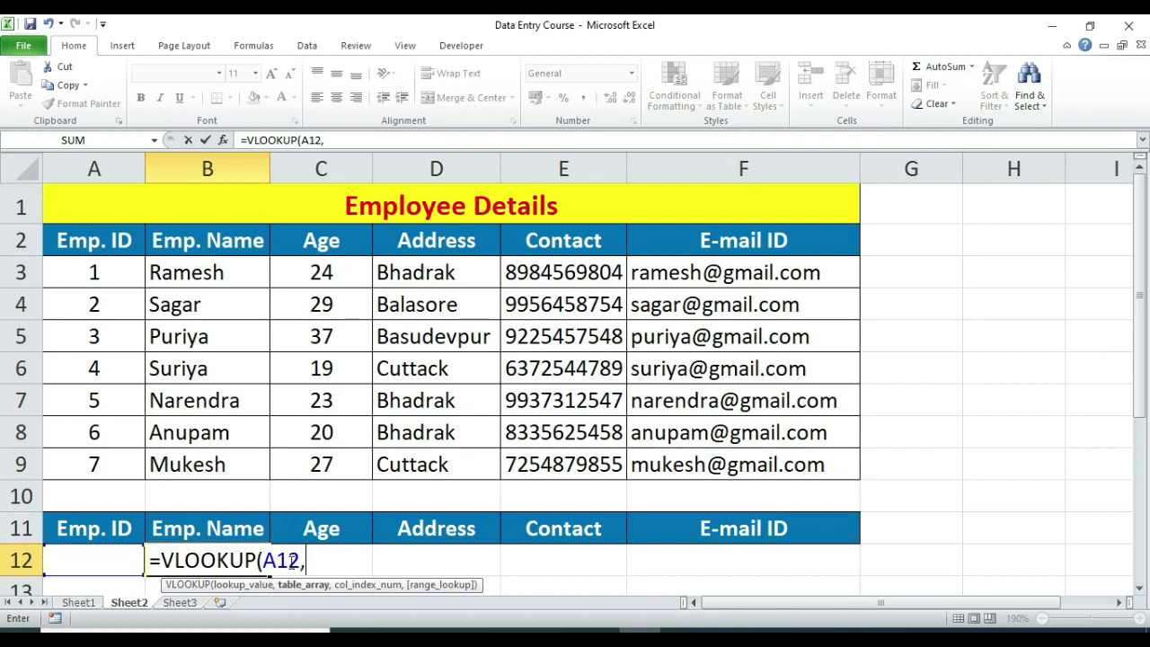
left_click_drag(101, 254, 751, 469)
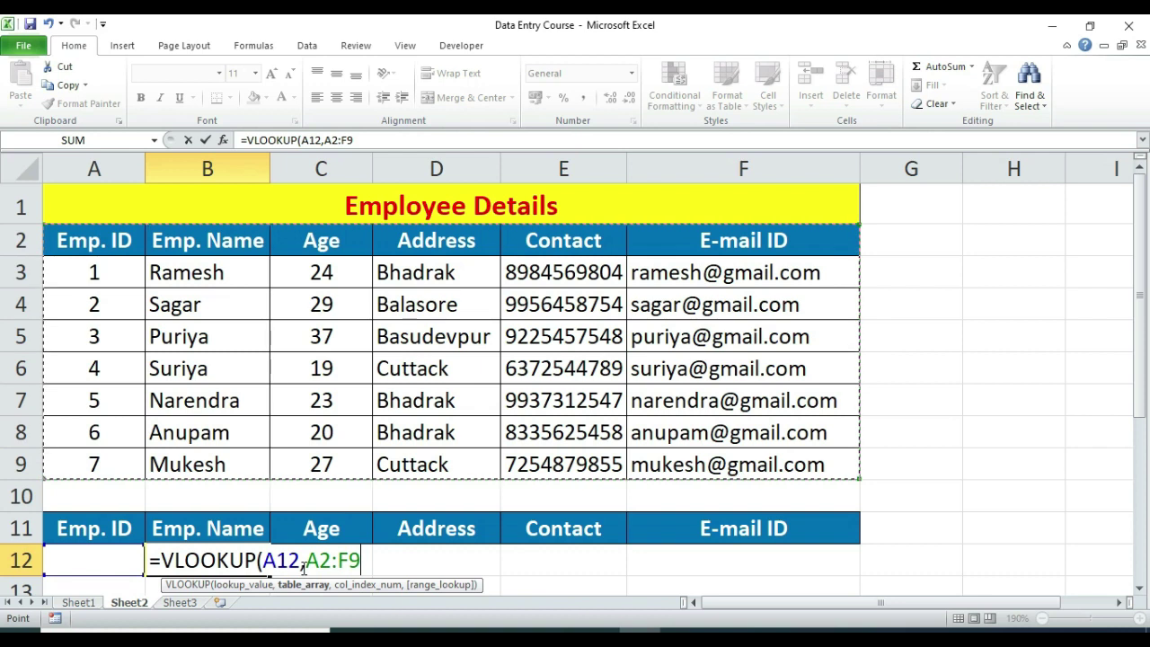
type(",")
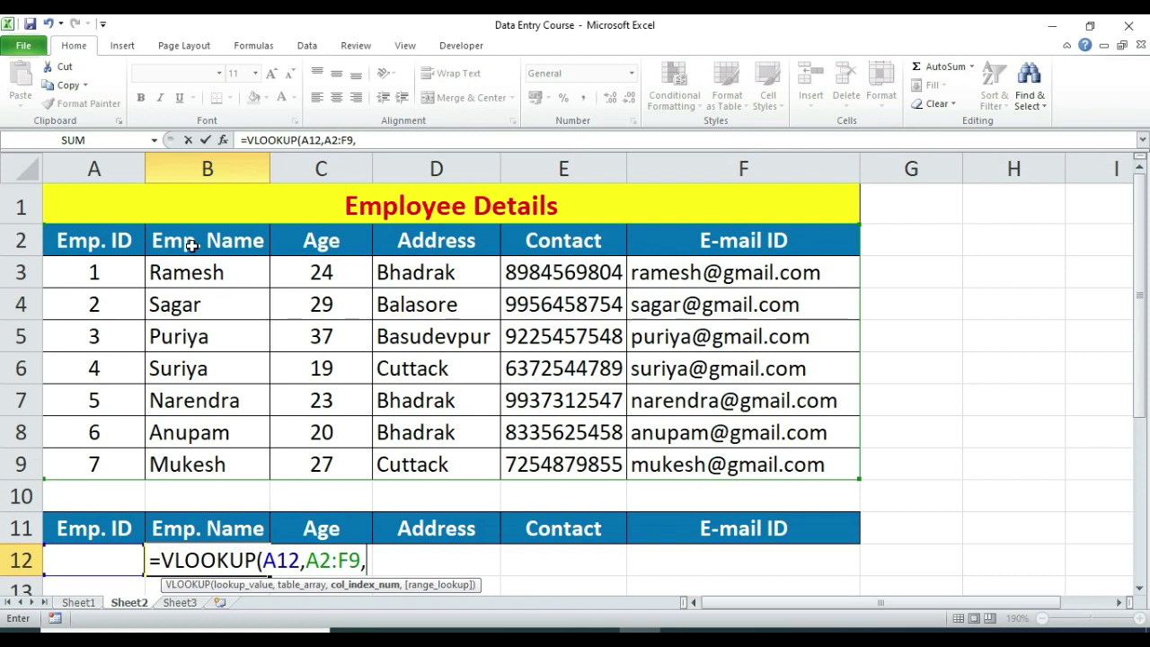
type("2,")
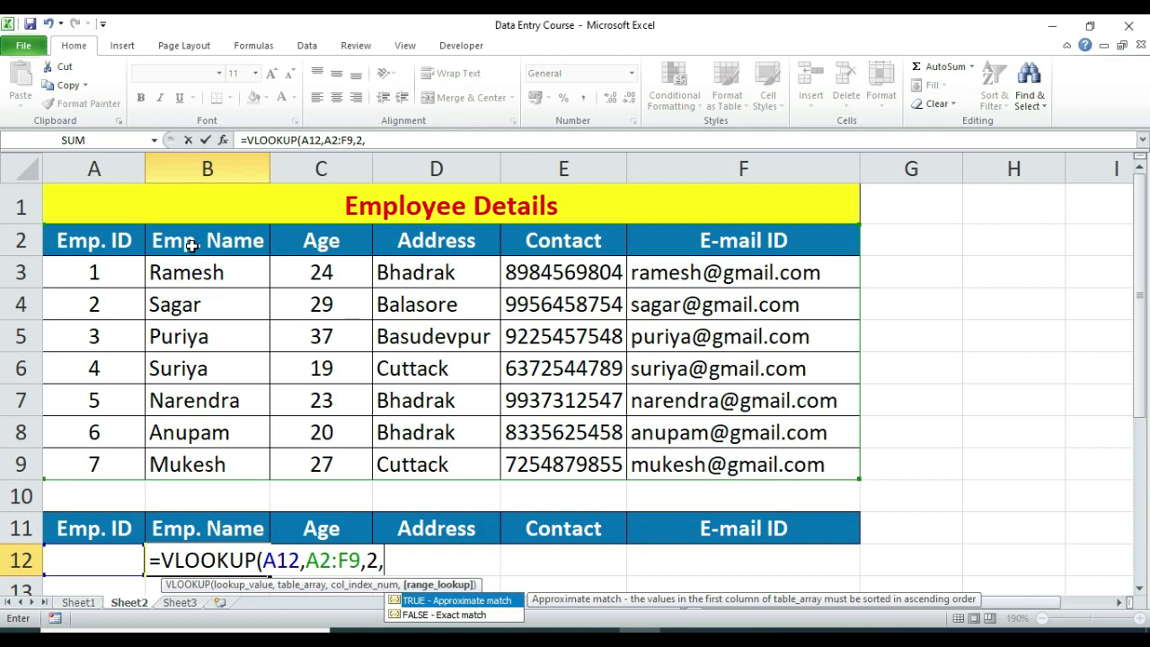
type("0")
type(")")
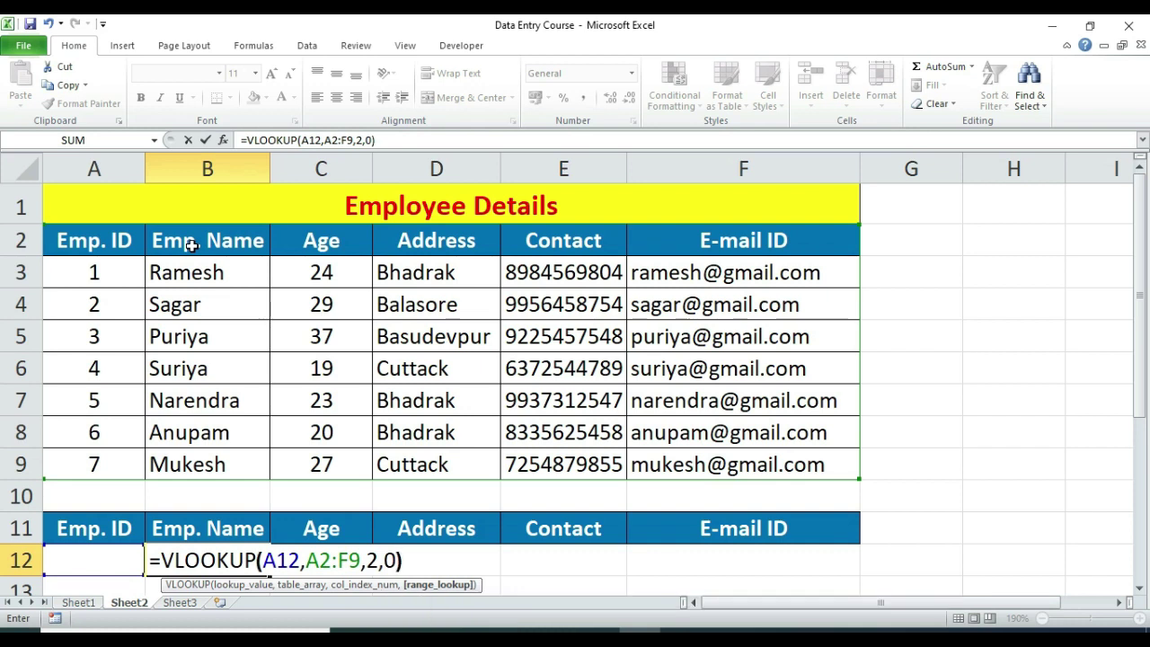
key("Return")
Review B12's VLOOKUP formula and its #N/A result, then go to the Emp. ID cell A12
left_click(355, 528)
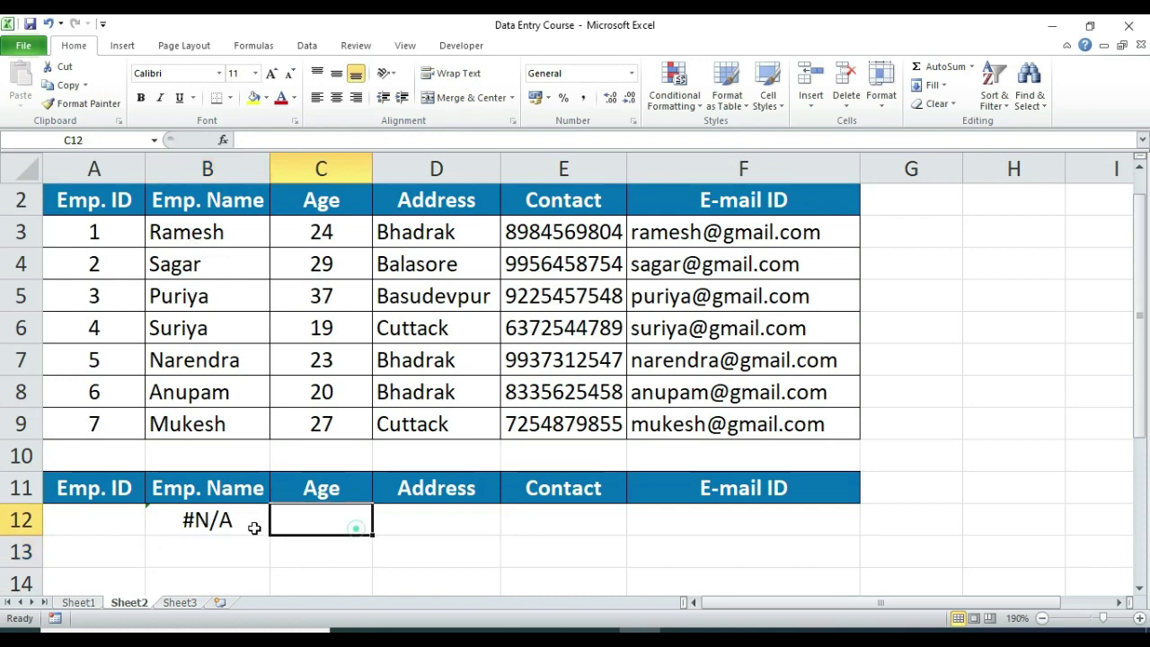
double_click(254, 528)
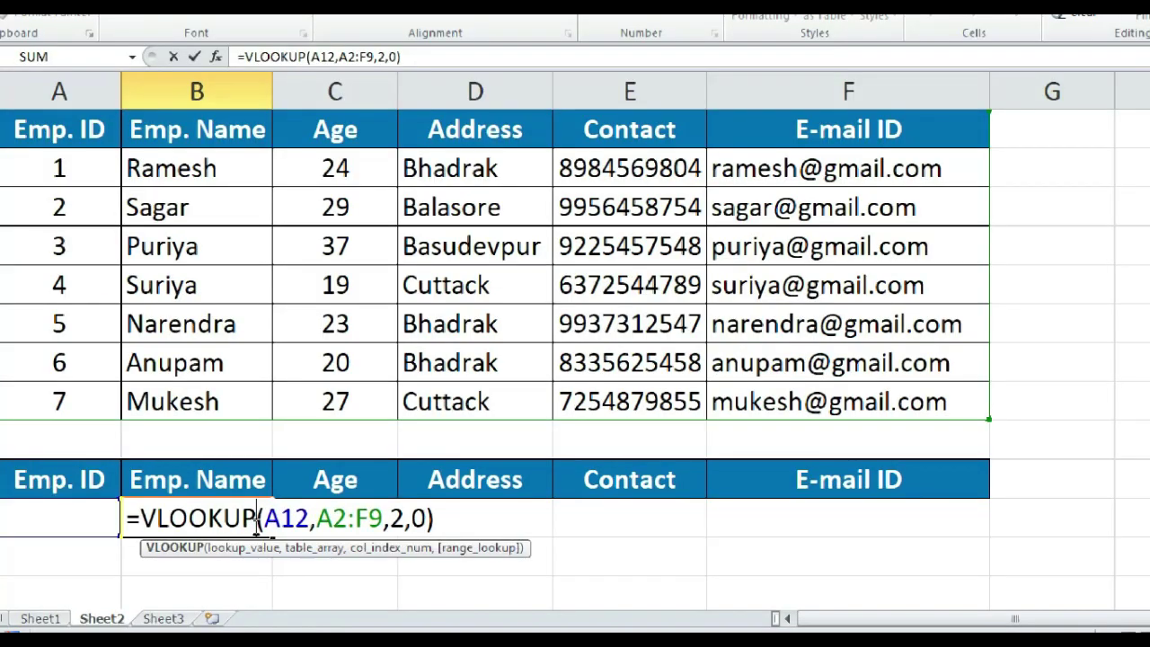
key("Return")
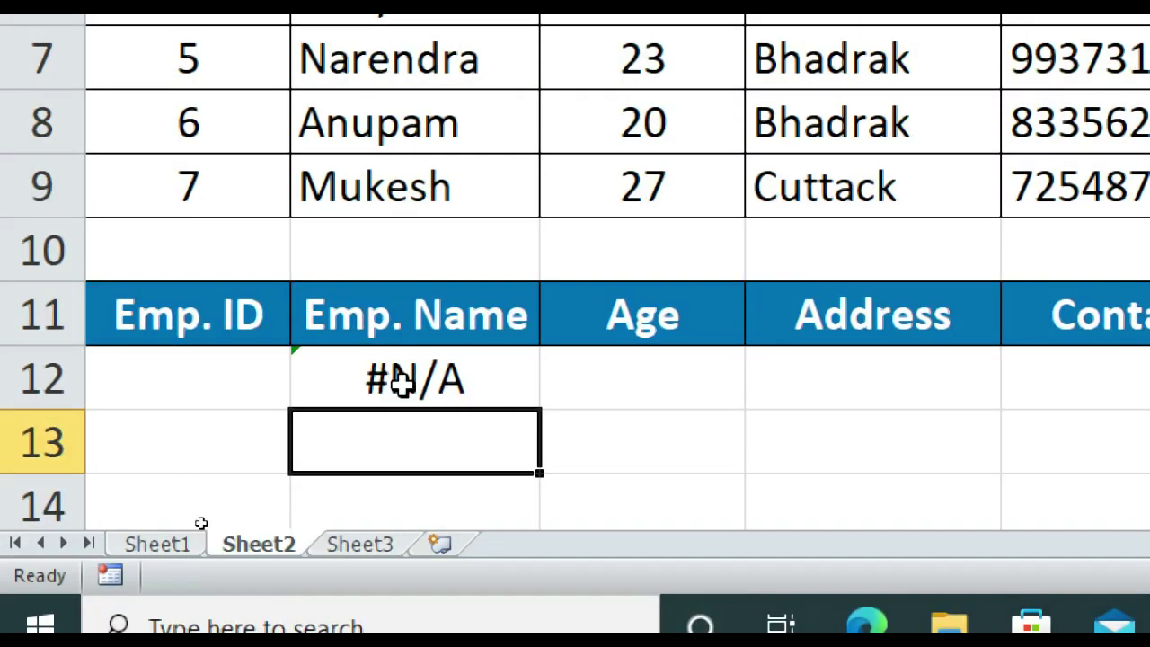
left_click(118, 378)
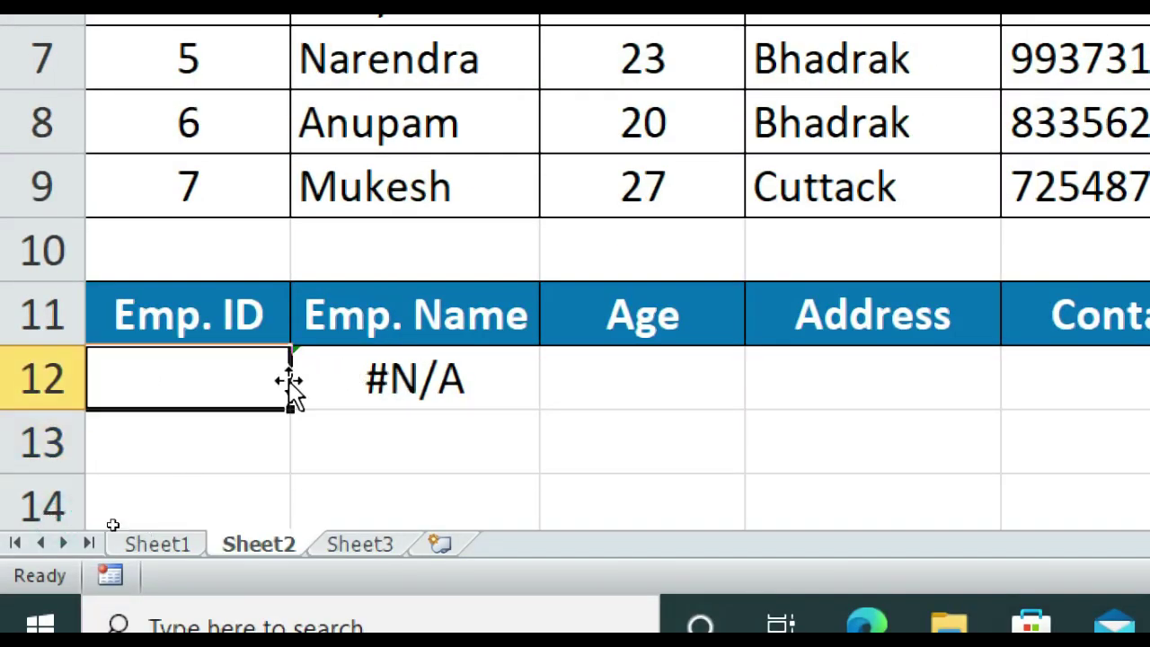
left_click(372, 381)
left_click(659, 414)
left_click(610, 396)
left_click(354, 390)
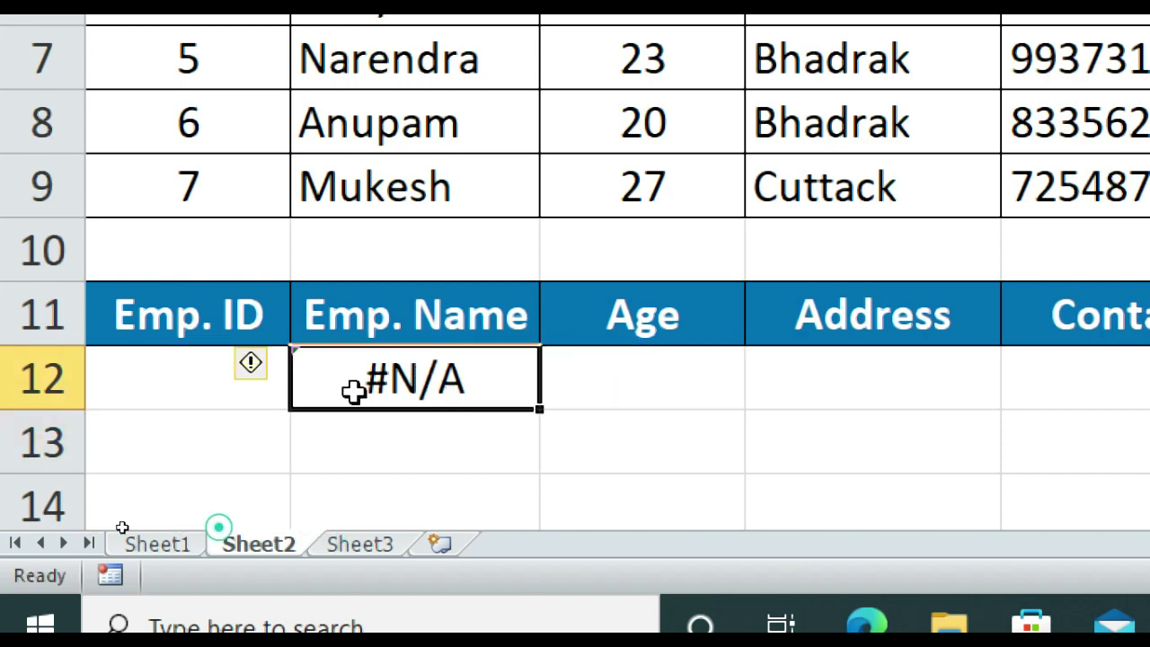
left_click(194, 392)
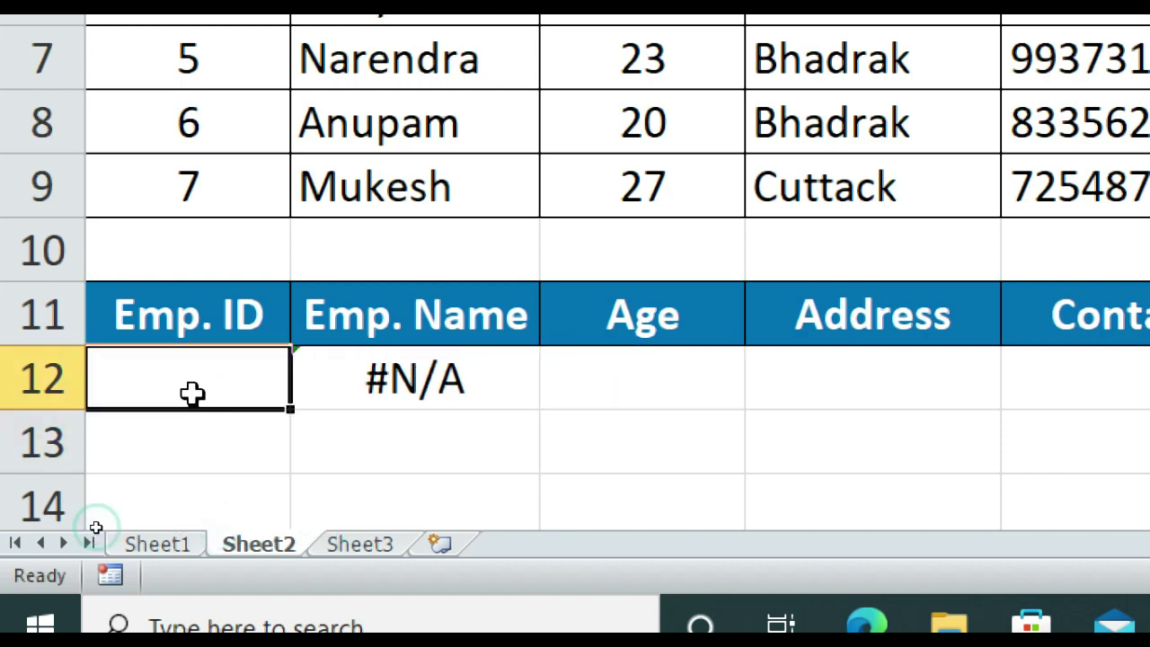
Enter Emp. ID 5 in A12 so B12 shows the matching name, and locate ID 5 in the table
type("5")
key("Return")
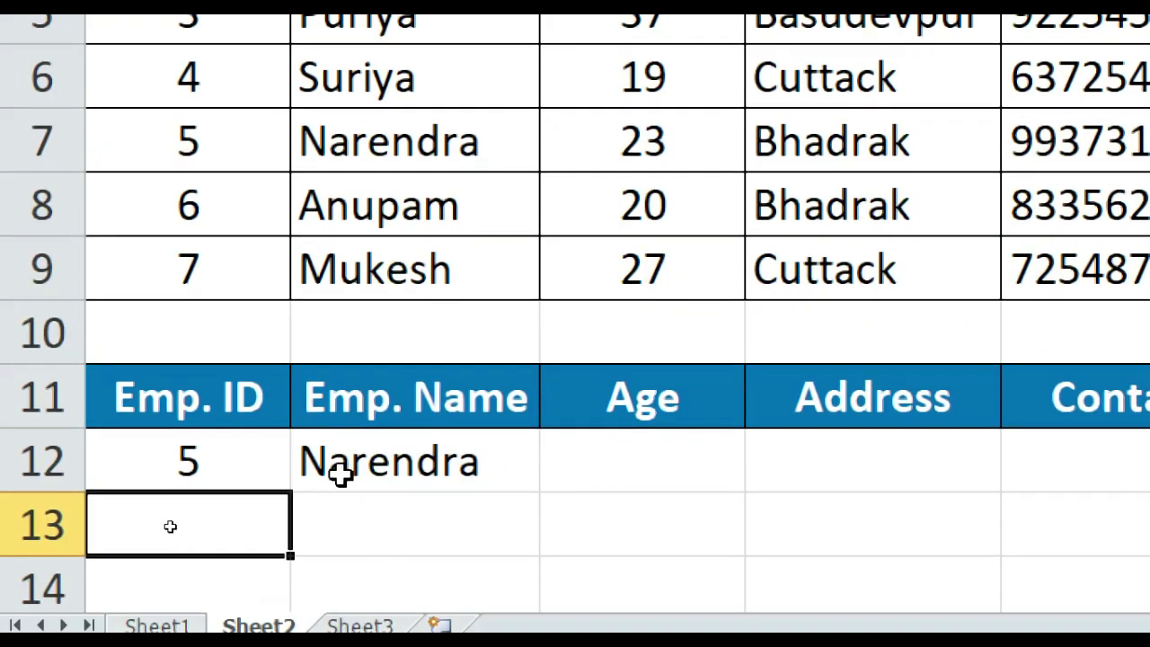
left_click(254, 455)
left_click(433, 458)
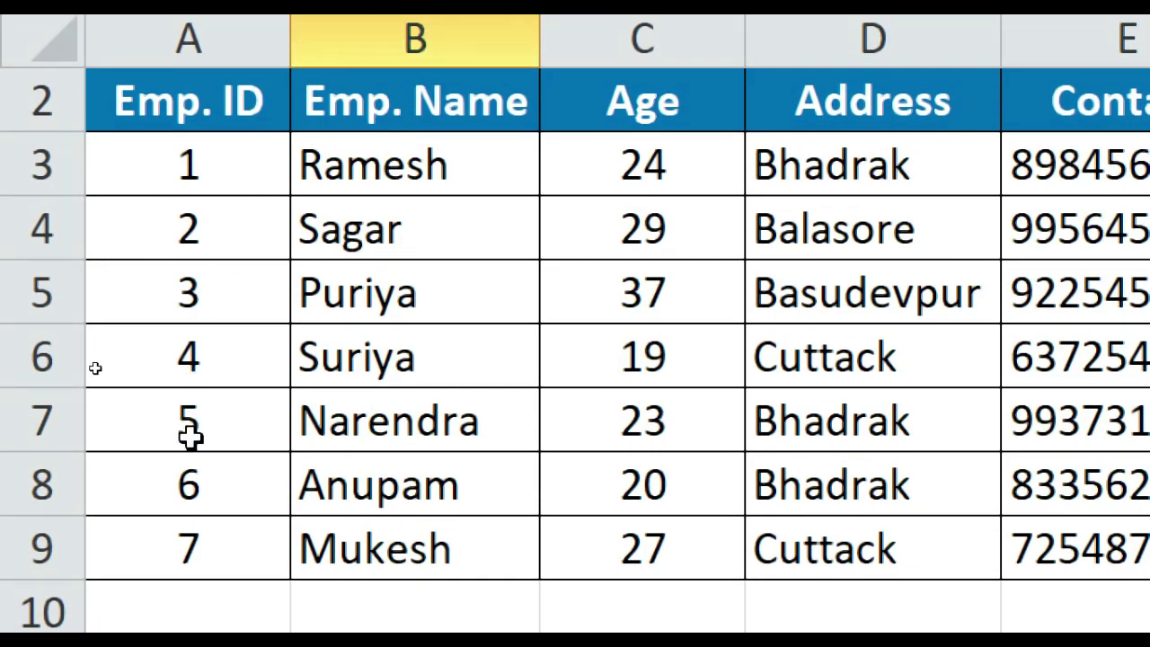
left_click(190, 435)
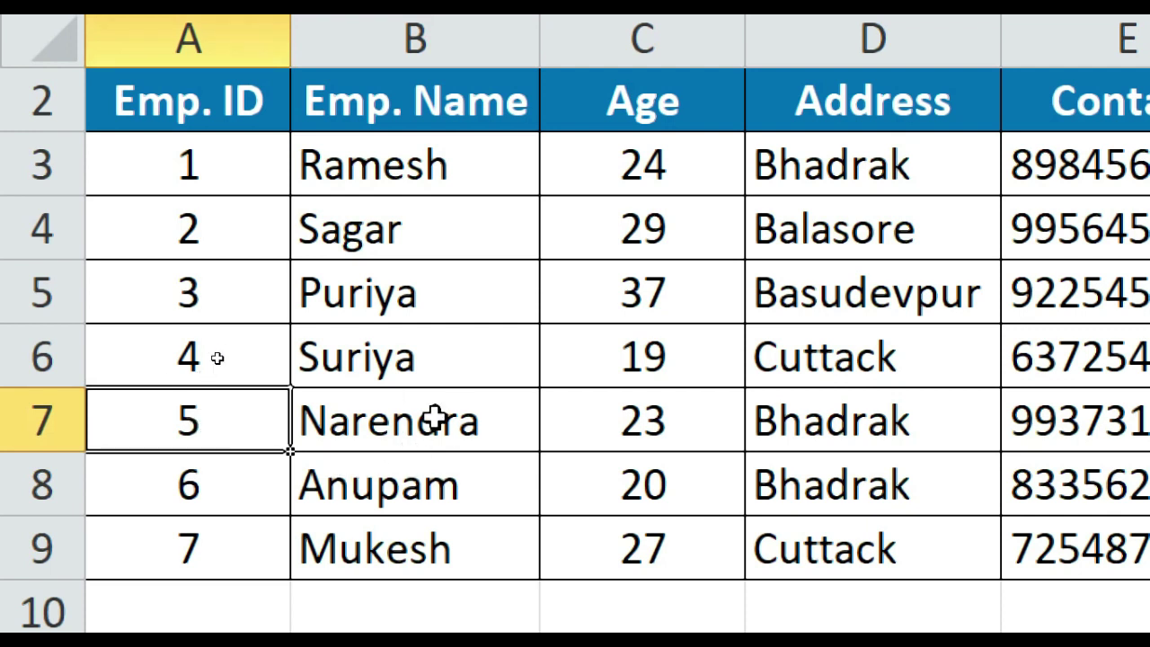
Recheck the B12 lookup formula against the source row for ID 2 and its name
scroll(435, 419, "down", 2)
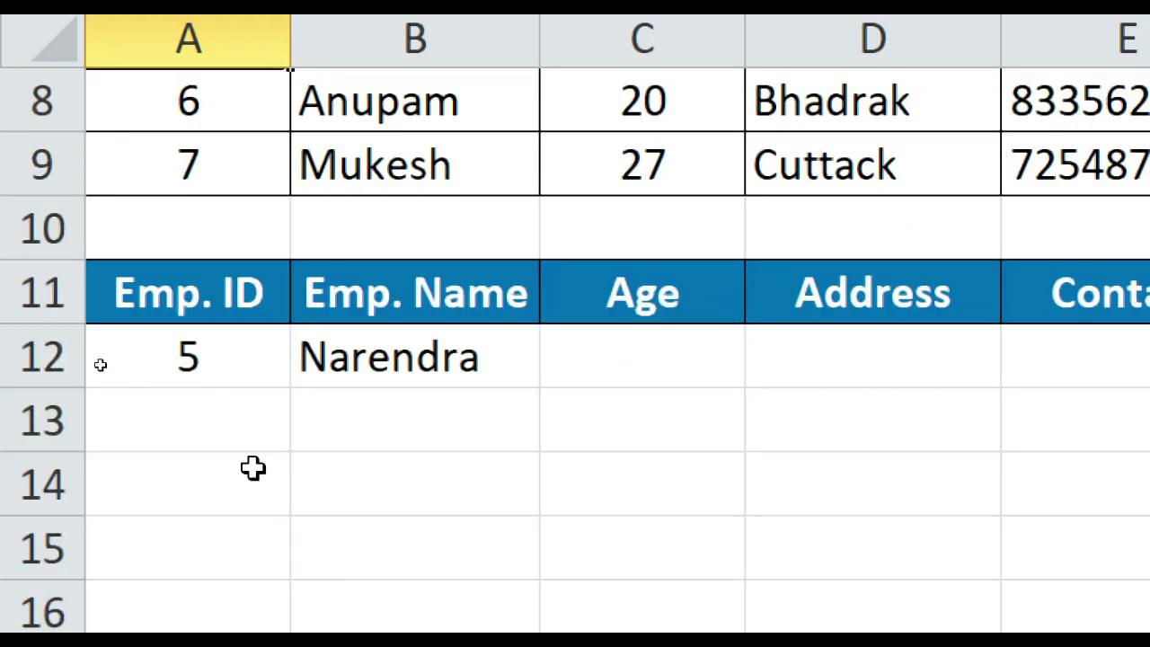
left_click(181, 359)
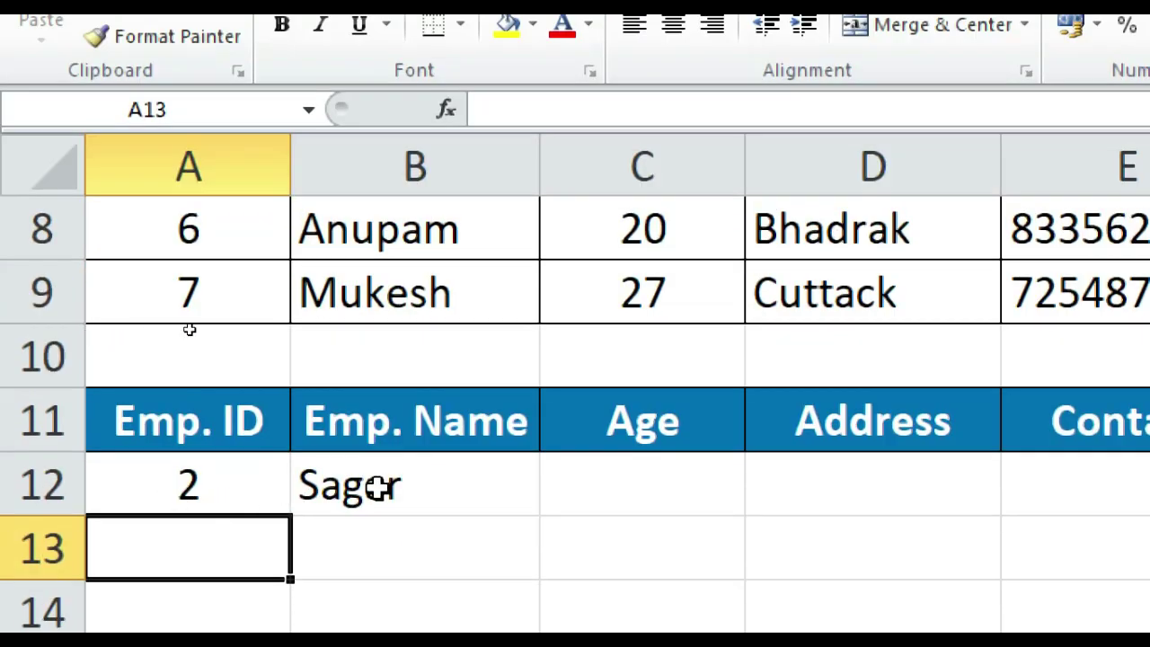
left_click(377, 485)
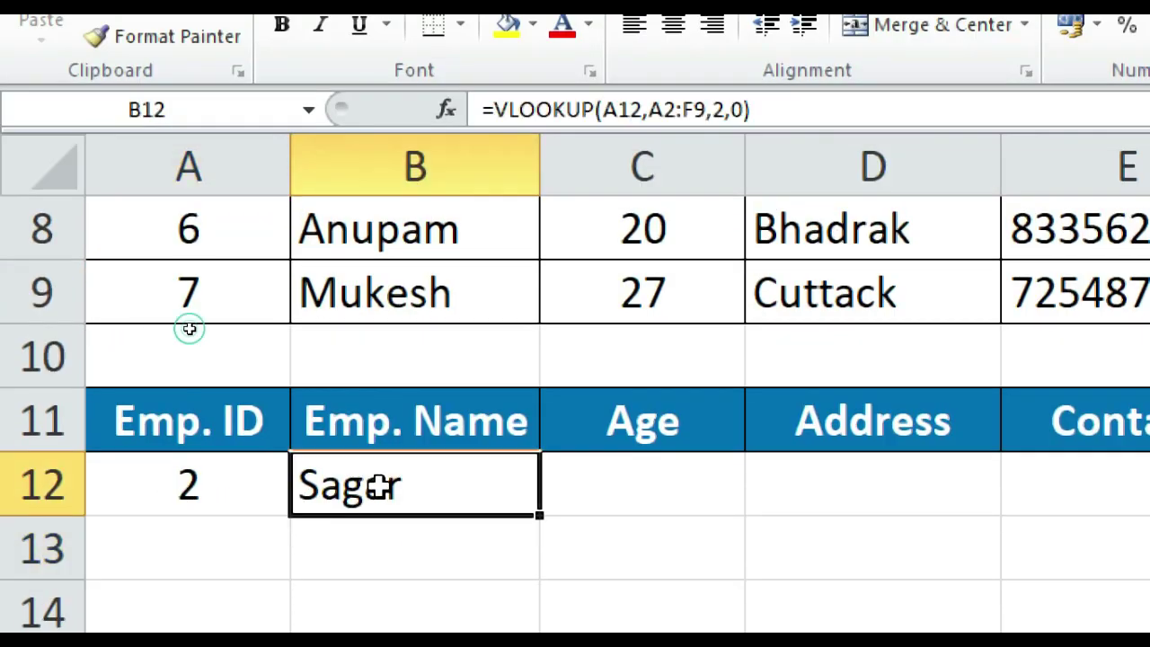
scroll(377, 489, "up", 3)
left_click(164, 432)
double_click(165, 432)
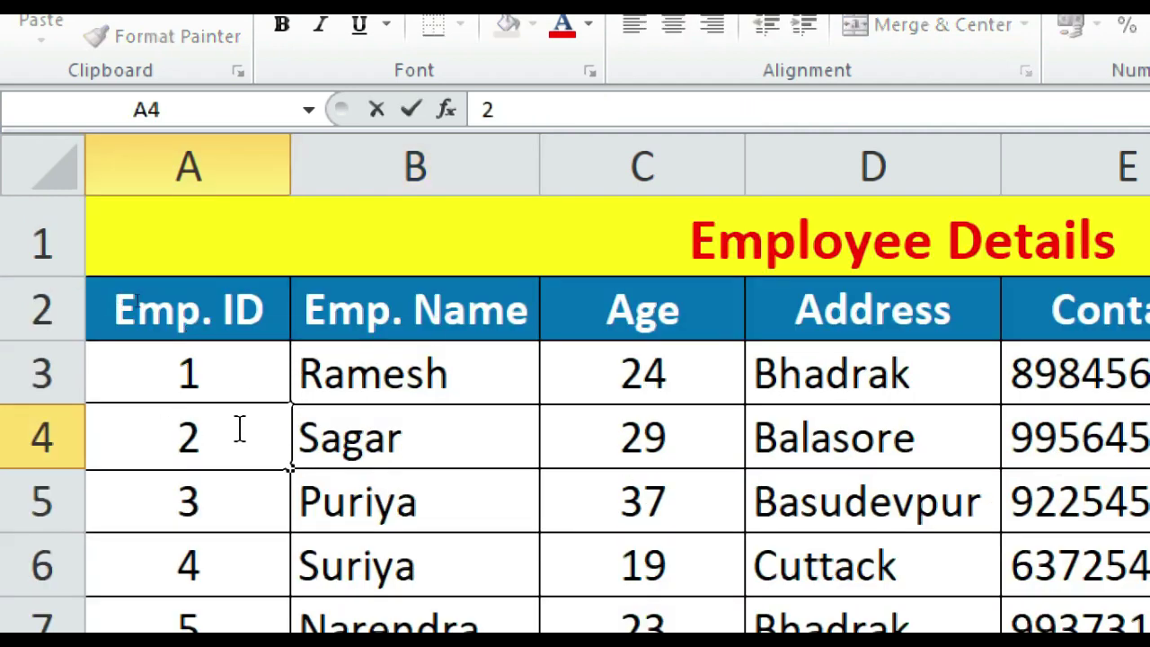
left_click(337, 436)
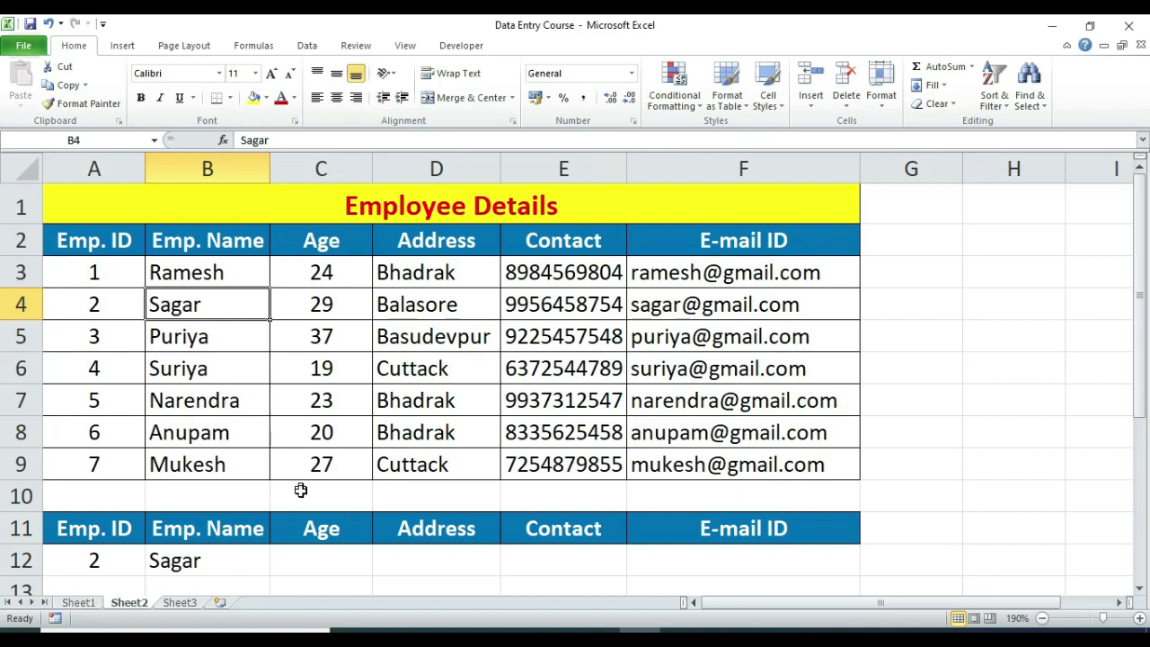
Review the lookup ID cell A12, the name formula and the empty result cells B12 to F12
left_click(280, 559)
left_click(281, 550)
left_click(231, 559)
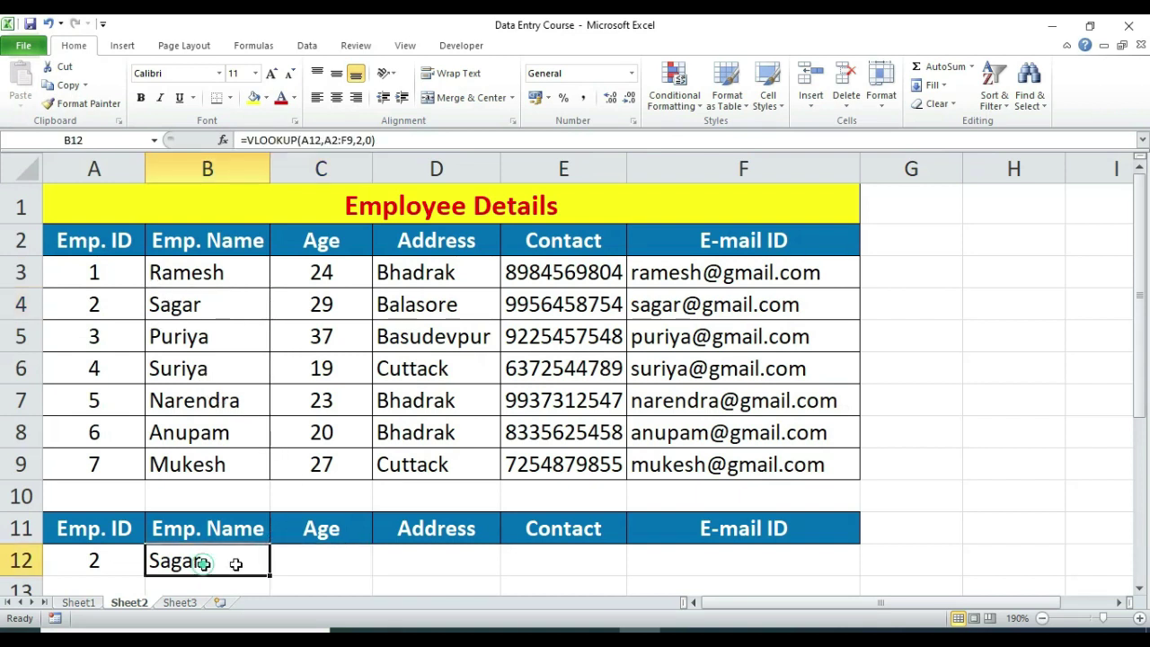
left_click(313, 565)
left_click(436, 559)
left_click(86, 560)
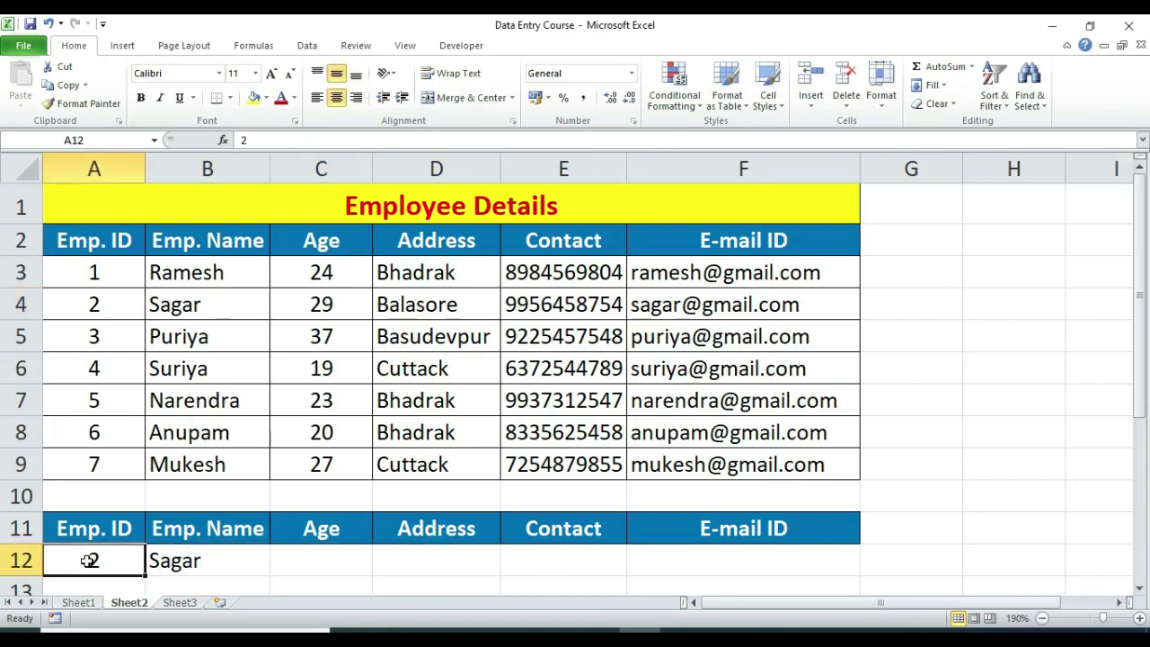
left_click(300, 552)
left_click(416, 551)
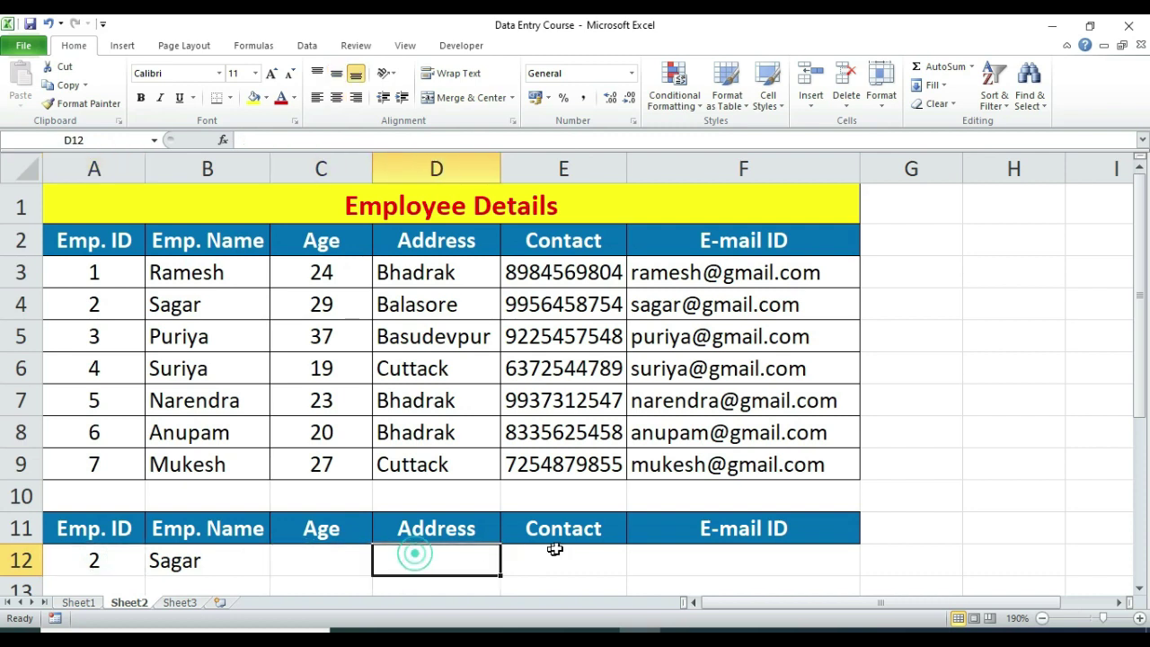
left_click(556, 550)
left_click(675, 556)
left_click_drag(219, 566, 675, 571)
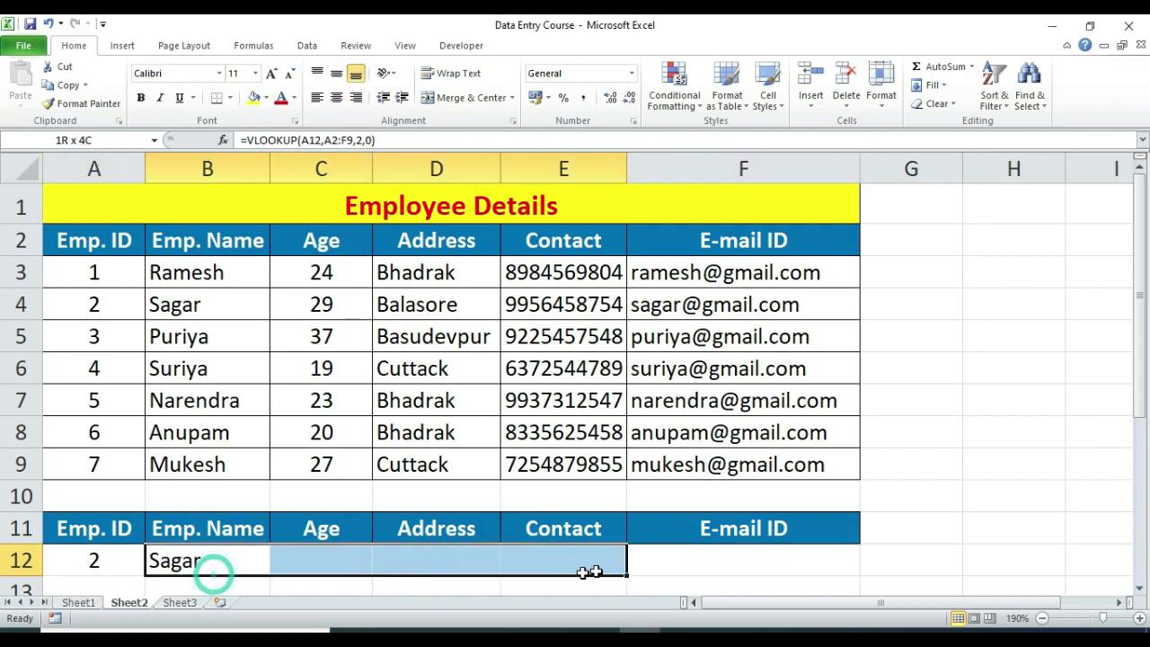
left_click(406, 553)
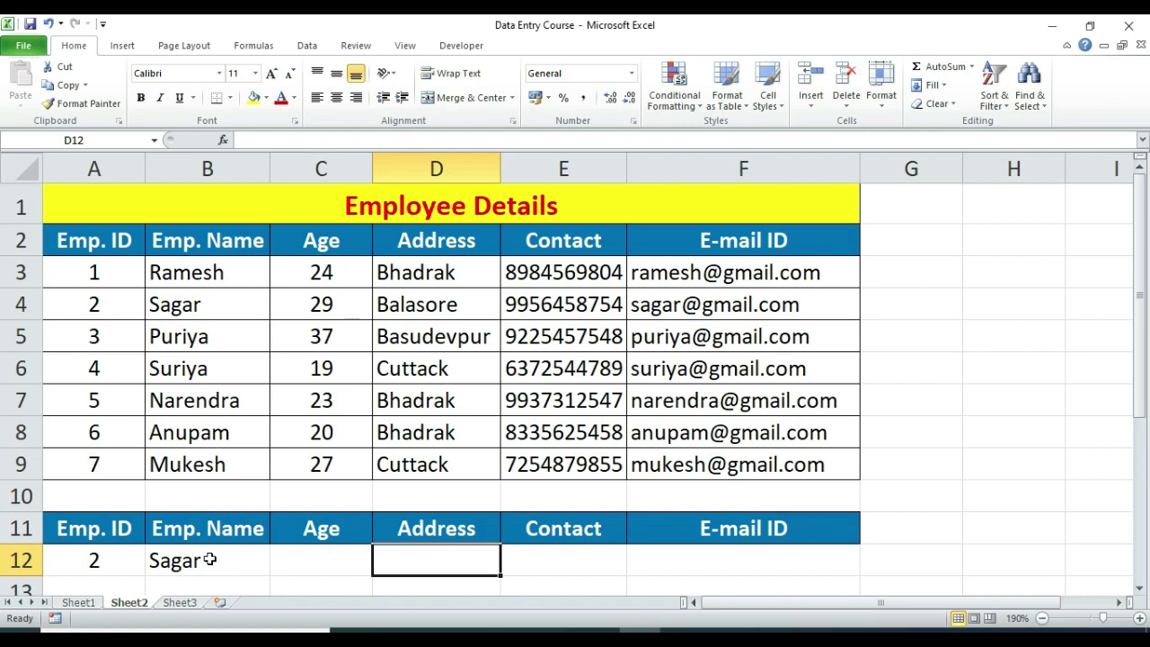
Lock B12's VLOOKUP references with F4, making them $A$12 and $A$2:$F$9
left_click(209, 558)
double_click(209, 558)
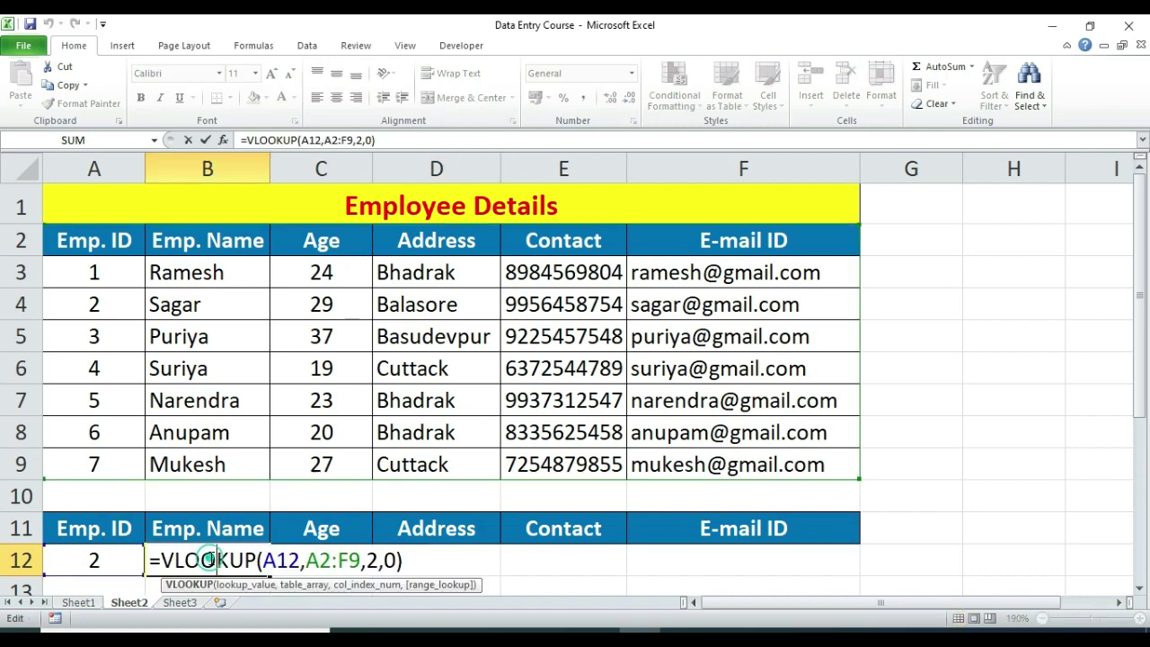
left_click(272, 559)
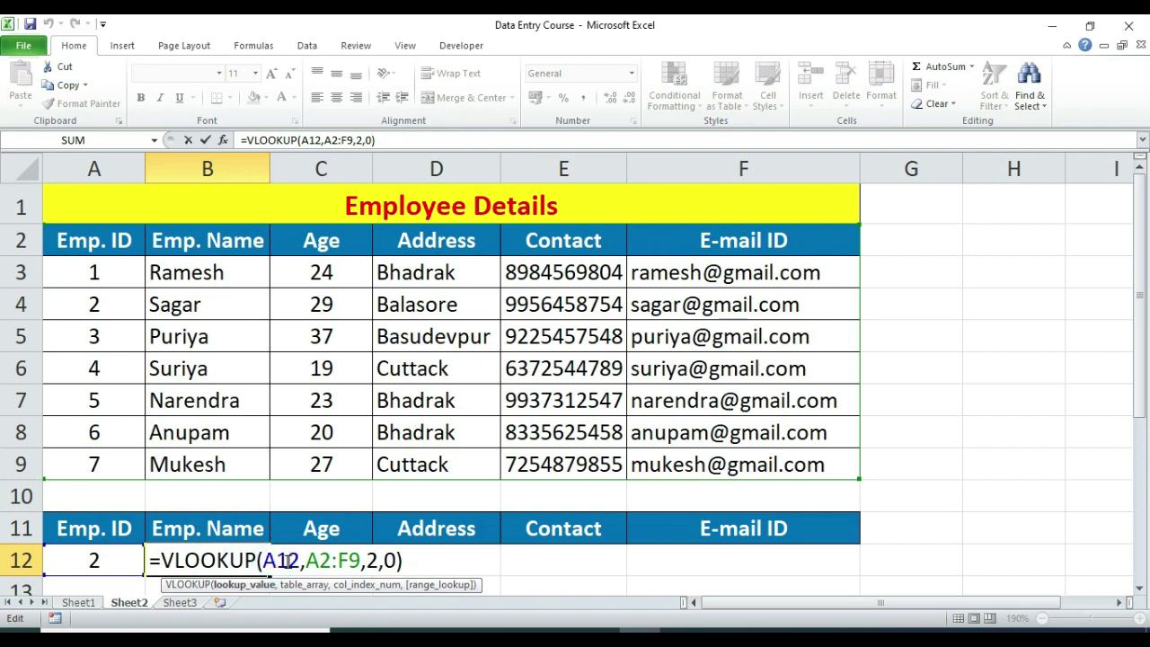
double_click(295, 560)
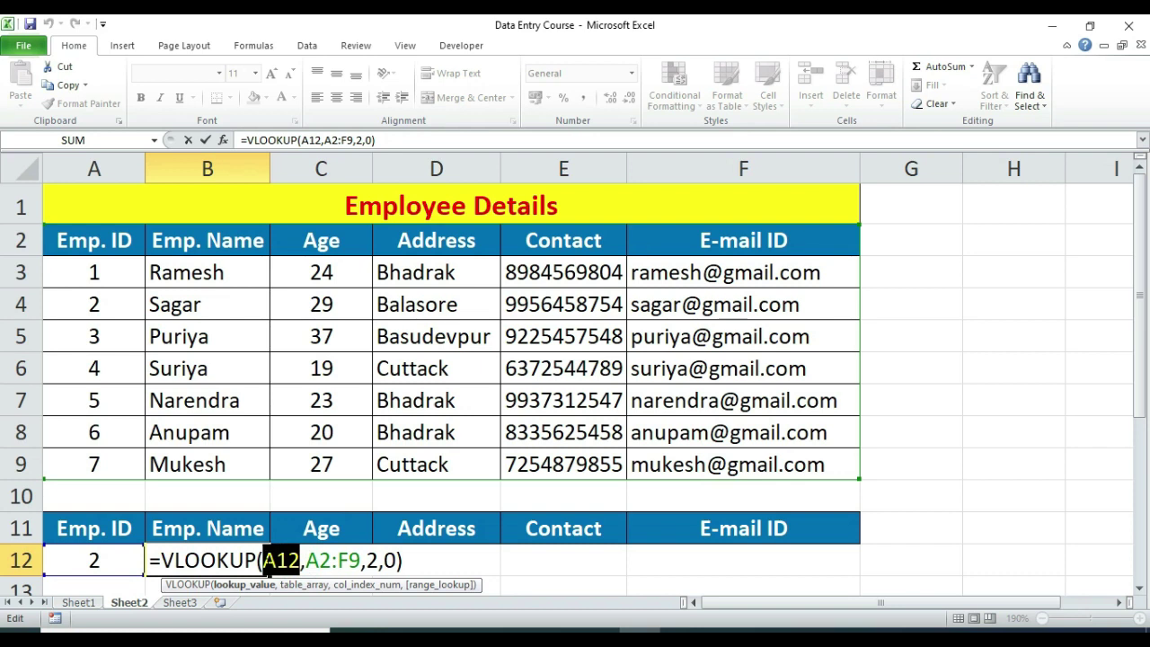
key("F4")
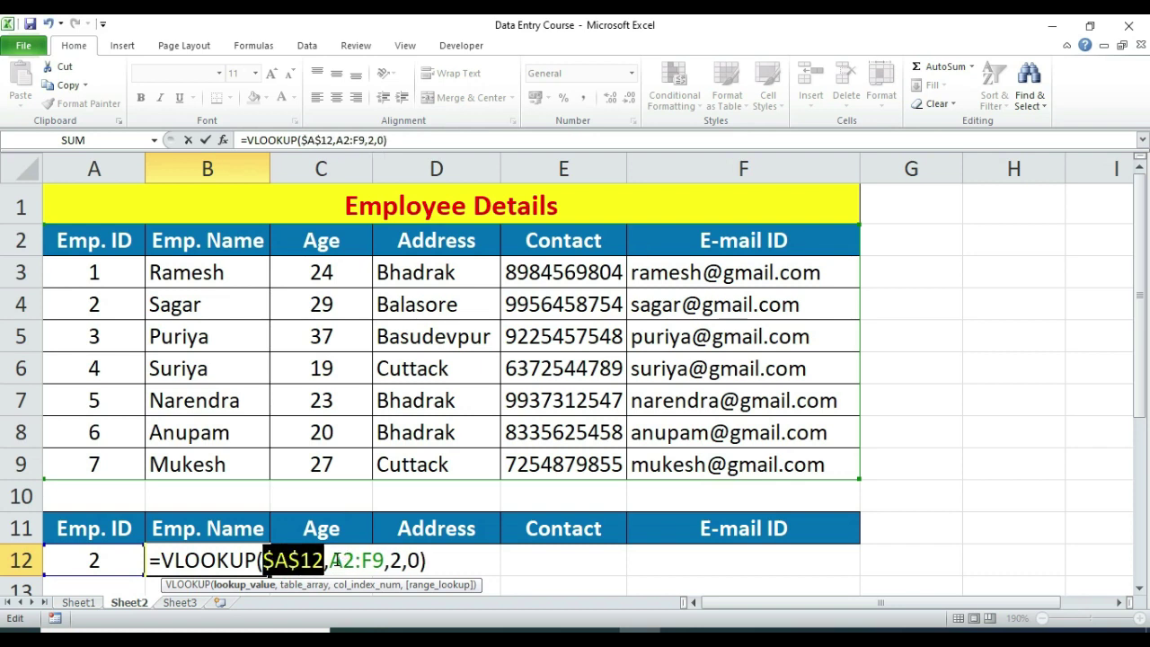
left_click(334, 559)
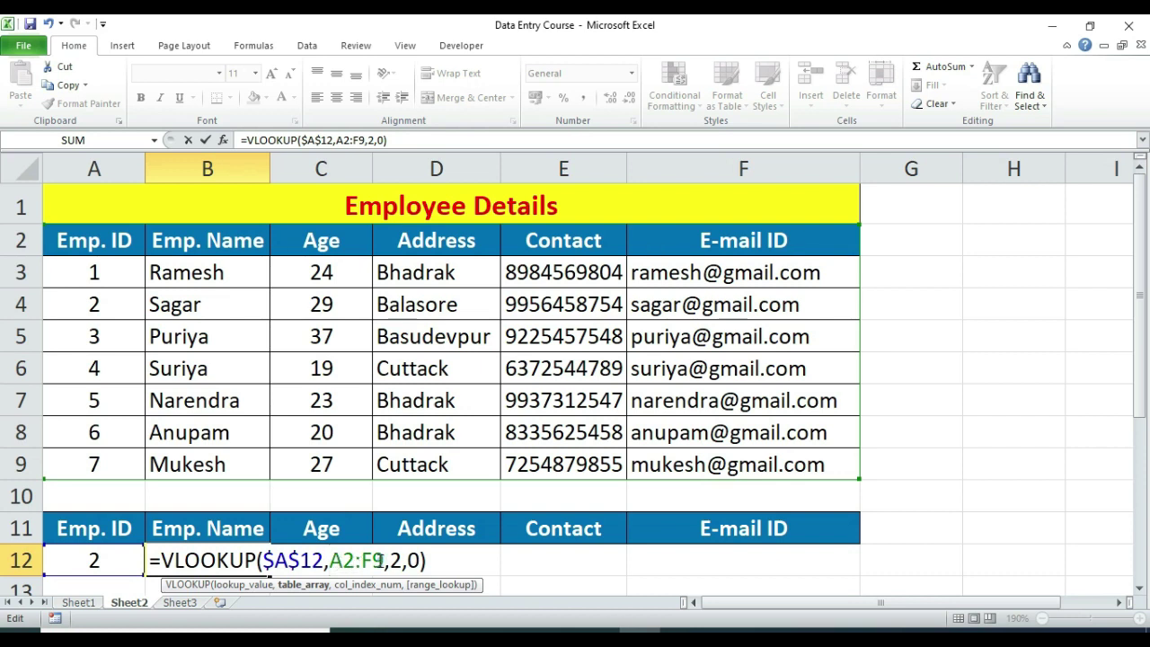
left_click_drag(381, 560, 329, 560)
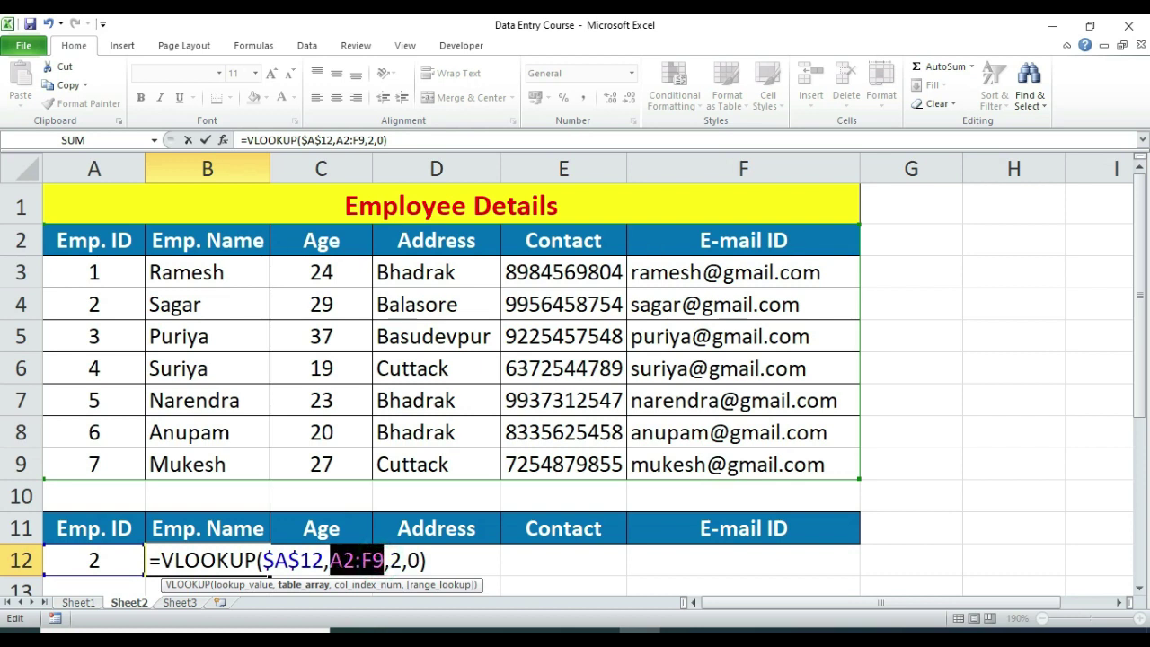
key("F4")
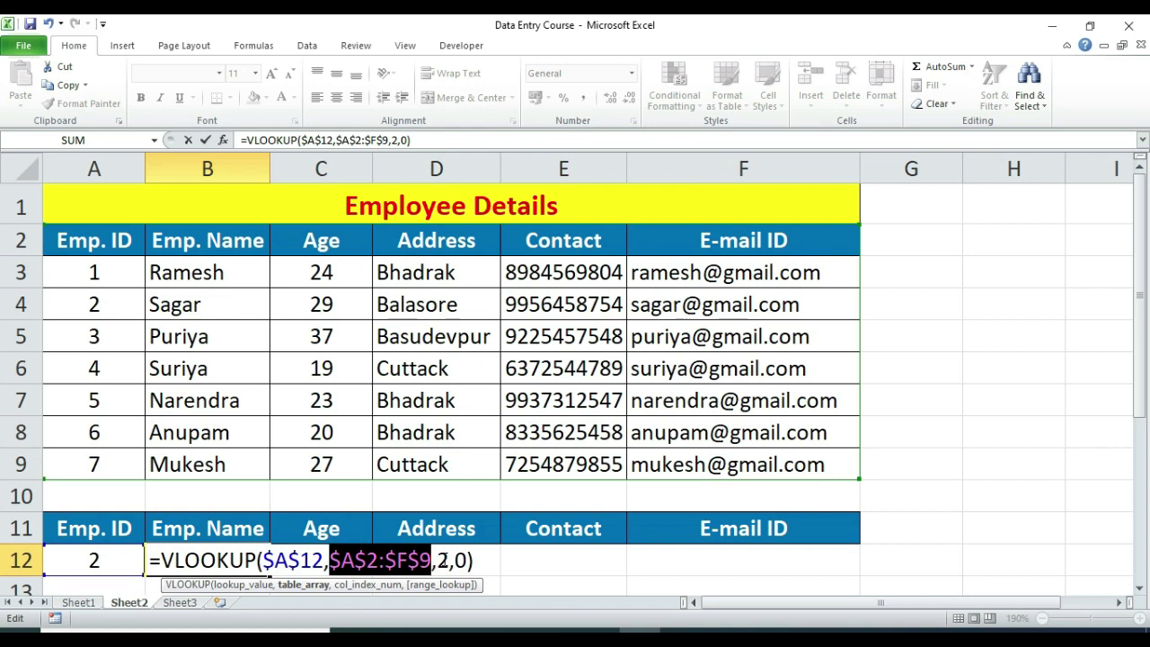
key("Return")
left_click(264, 529)
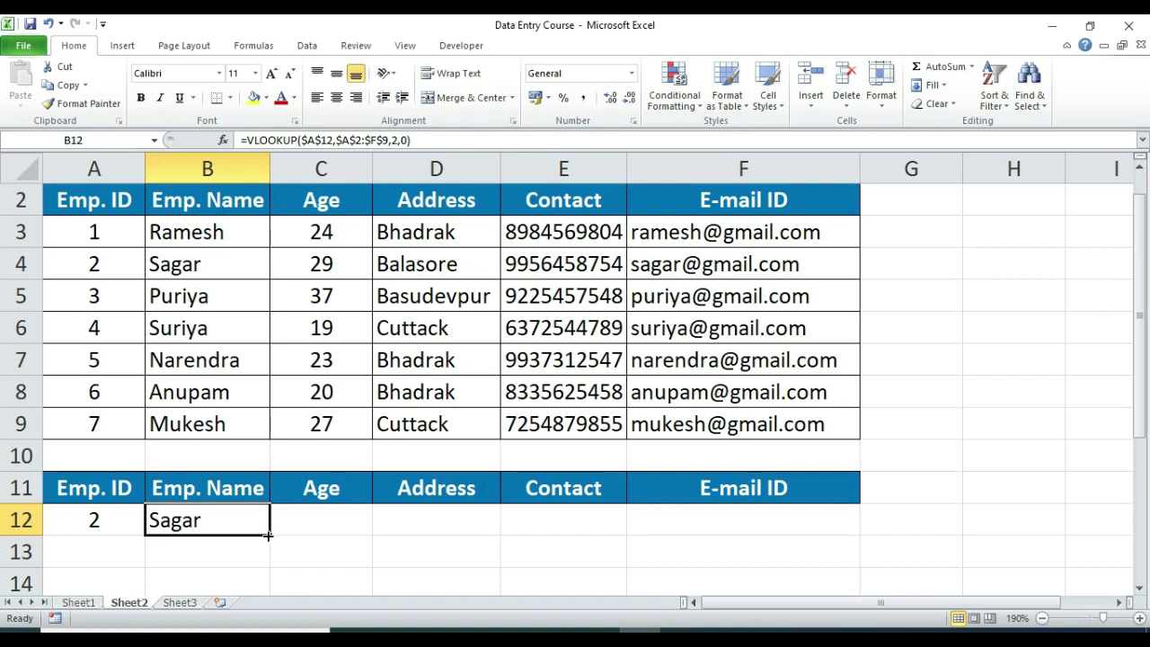
Fill B12's lookup formula across to F12 and inspect the copied formulas
left_click_drag(268, 534, 782, 528)
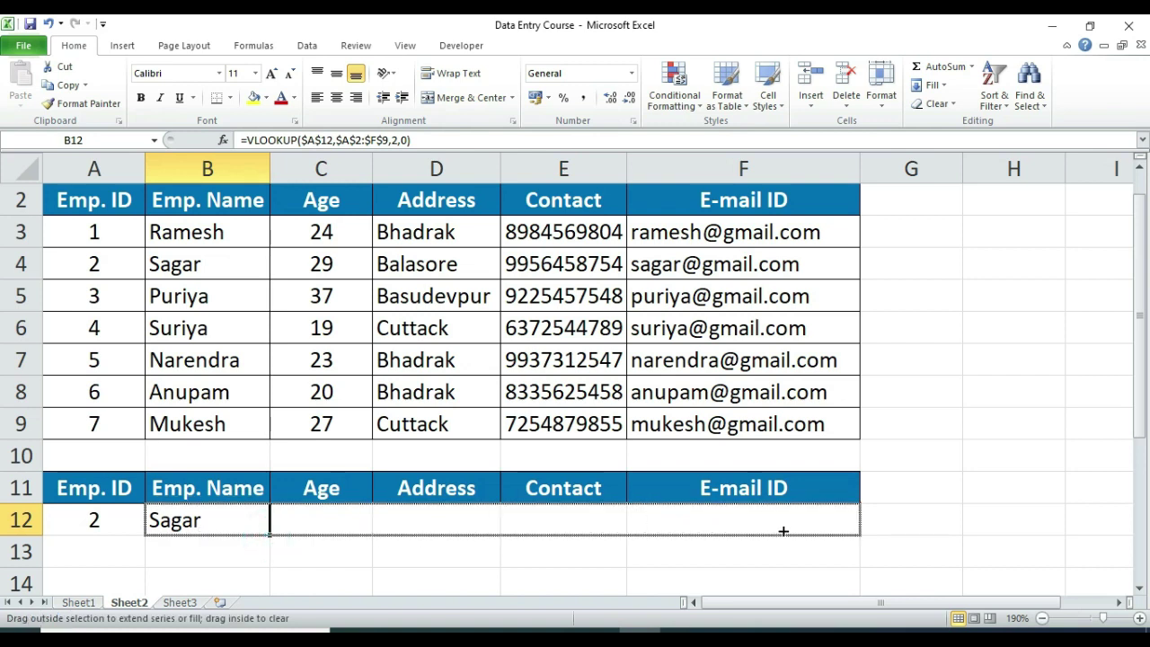
left_click(557, 578)
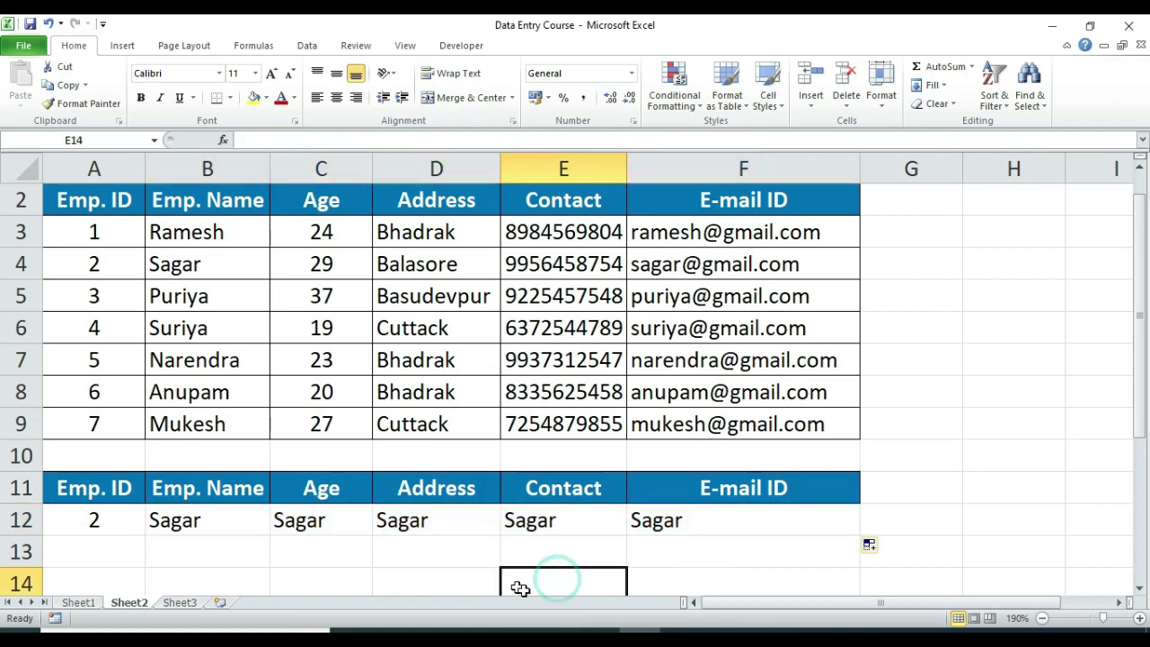
left_click(280, 565)
left_click(296, 520)
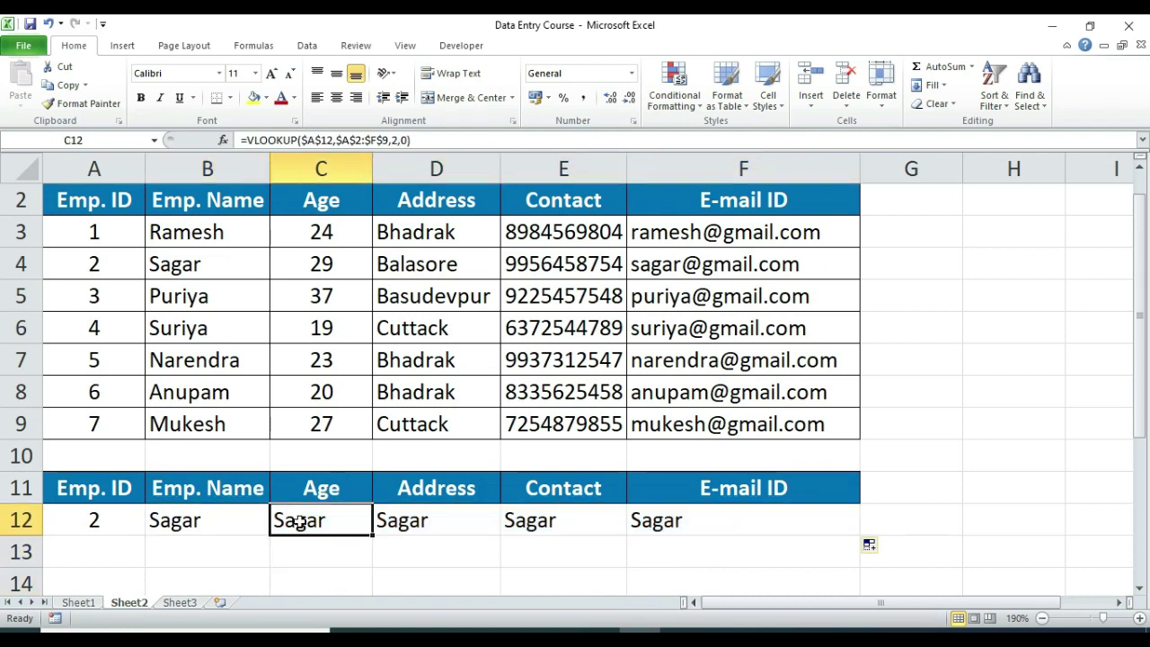
left_click(401, 528)
left_click(331, 523)
double_click(428, 519)
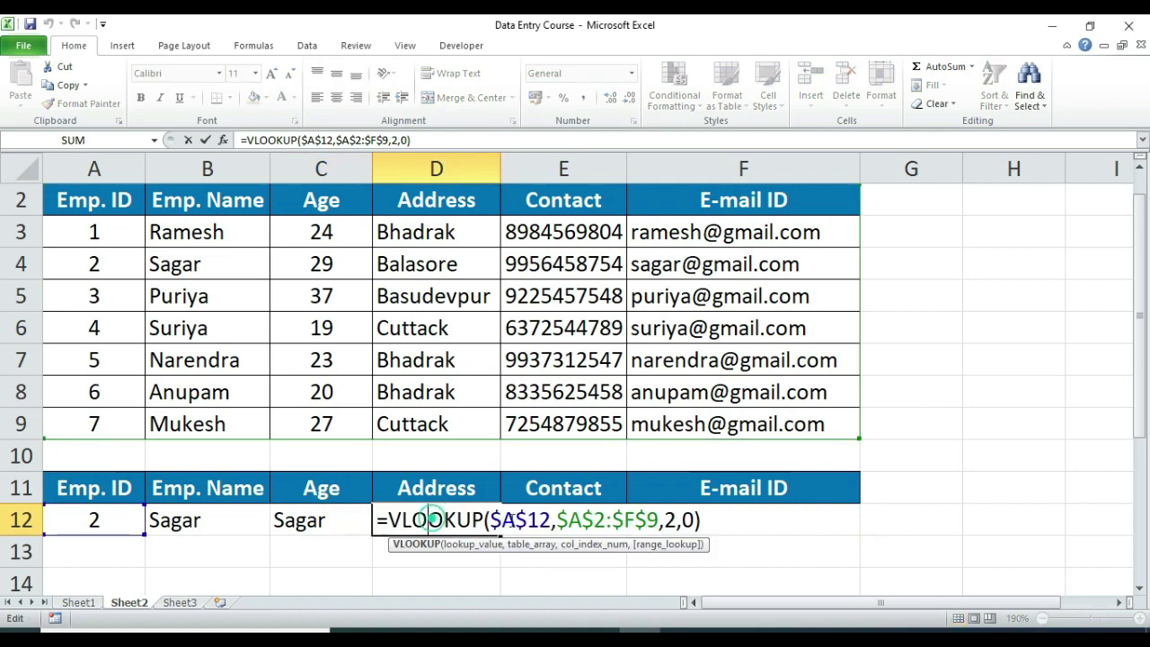
key("Return")
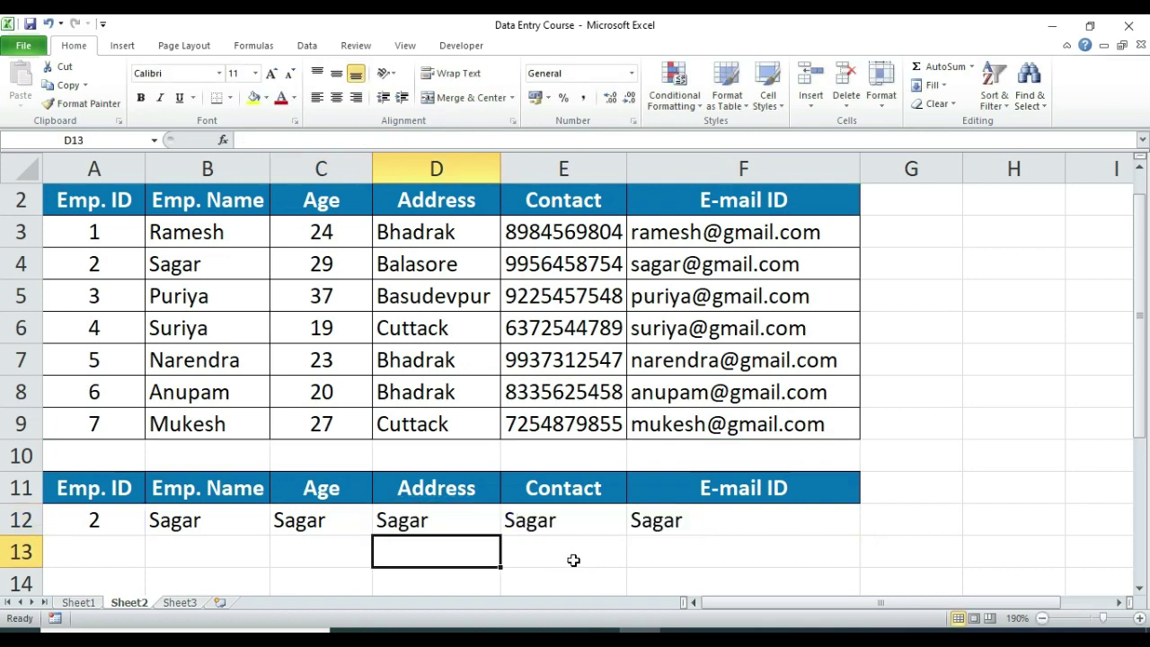
Change the column number to 3 for Age (C12) and 4 for Address (D12)
double_click(330, 523)
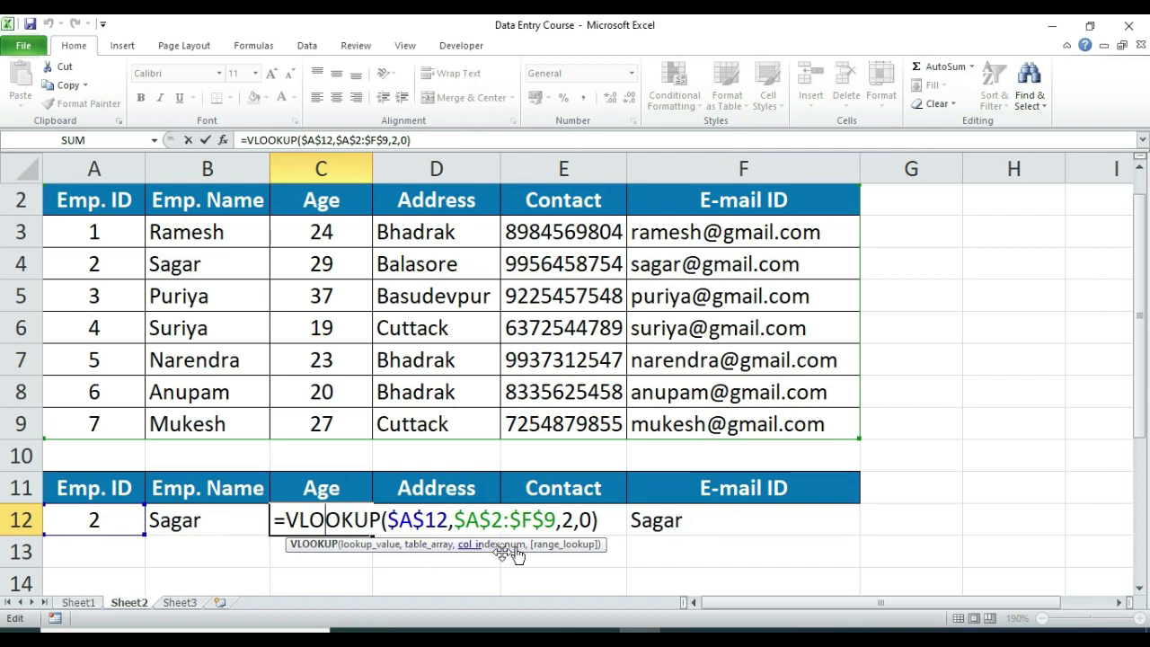
left_click(566, 521)
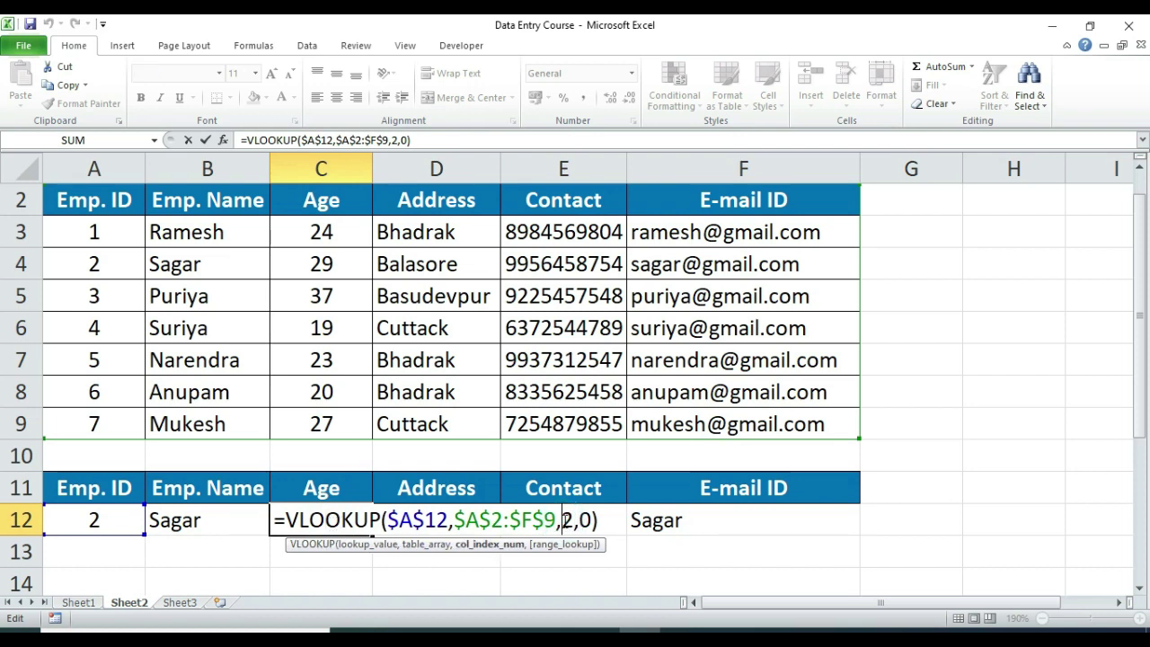
key("Delete")
type("3")
key("Return")
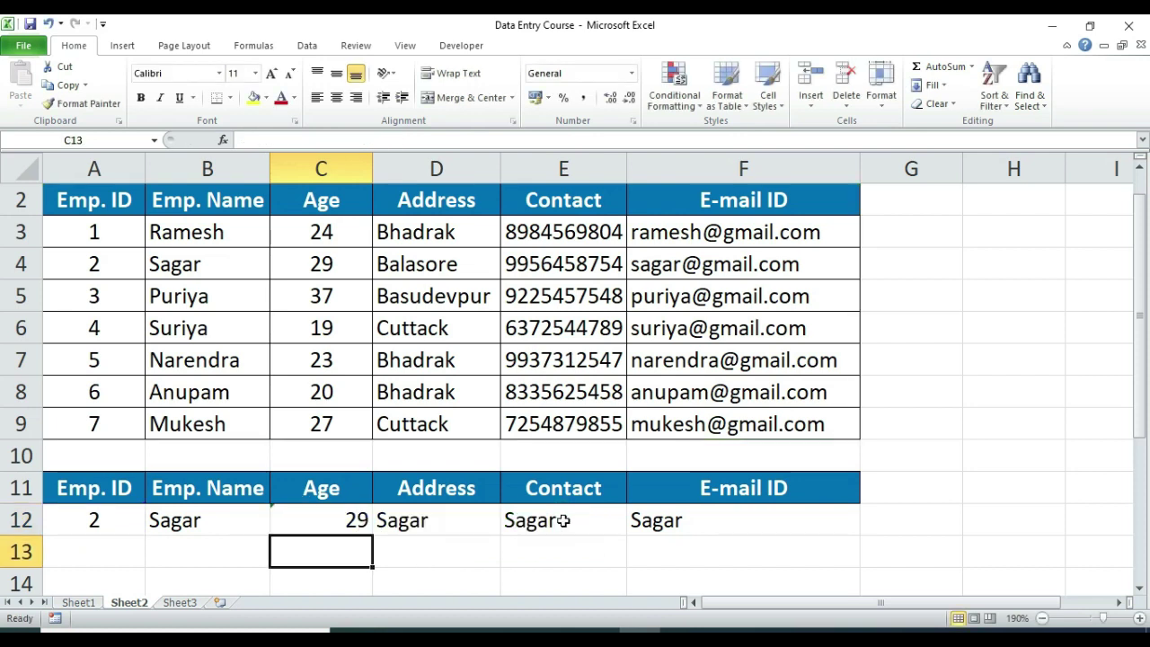
left_click(480, 526)
double_click(476, 530)
left_click(670, 519)
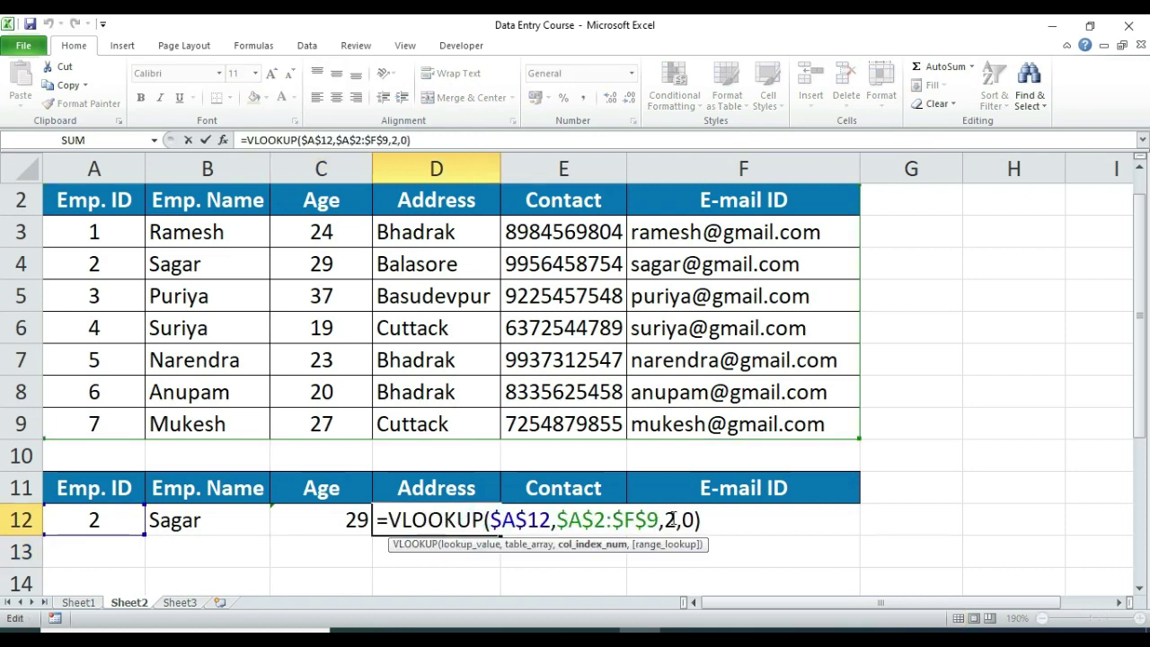
double_click(670, 519)
key("Delete")
type("4")
key("Return")
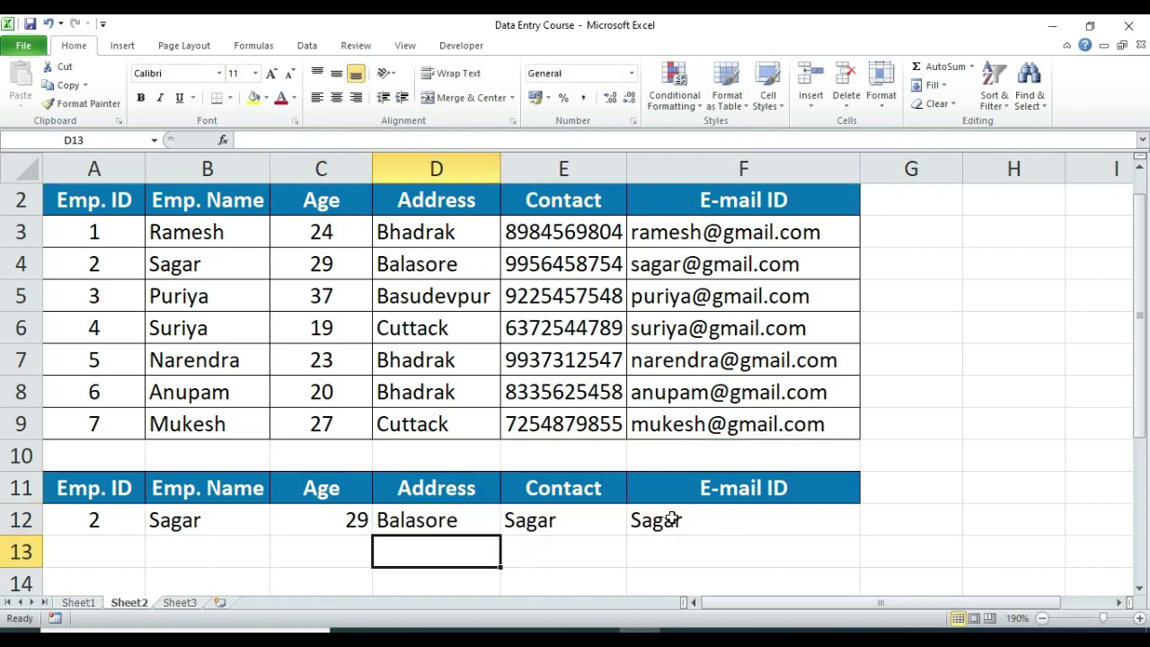
Change the column number to 5 for Contact (E12) and 6 for E-mail ID (F12)
double_click(550, 530)
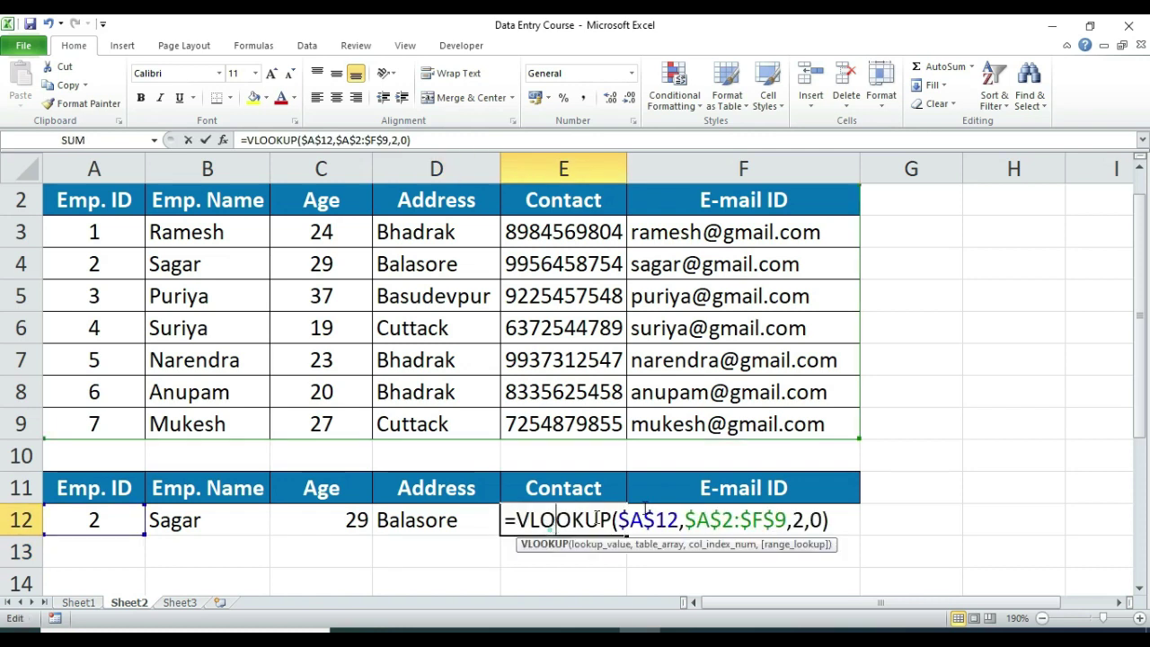
left_click(803, 520)
key("BackSpace")
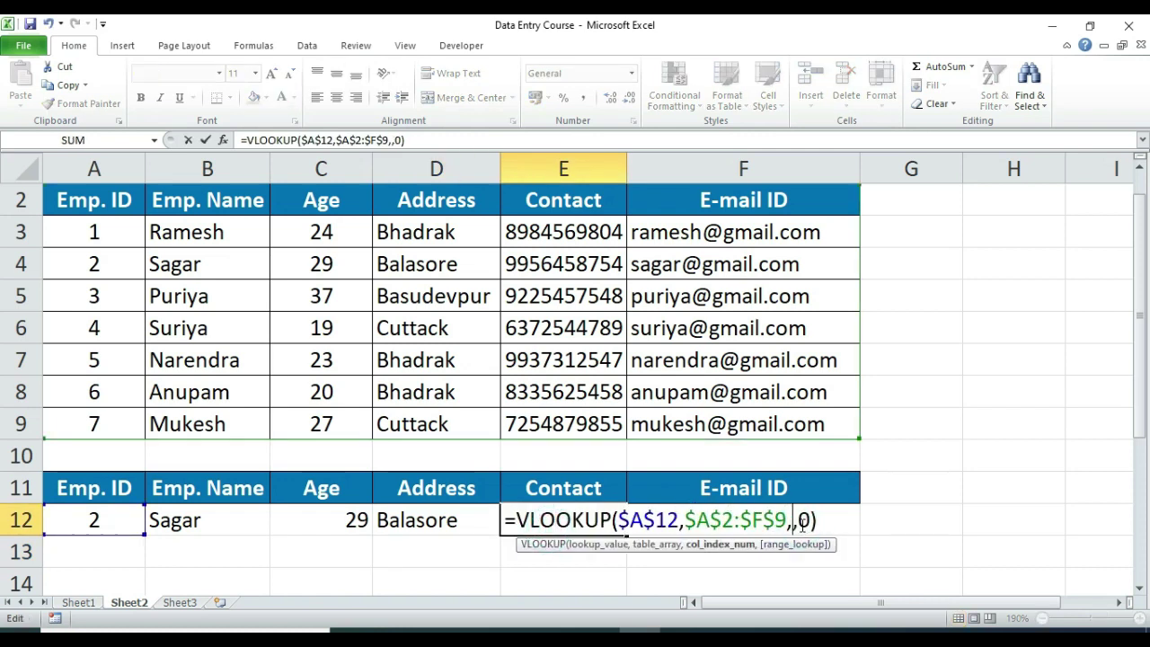
type("5")
key("Return")
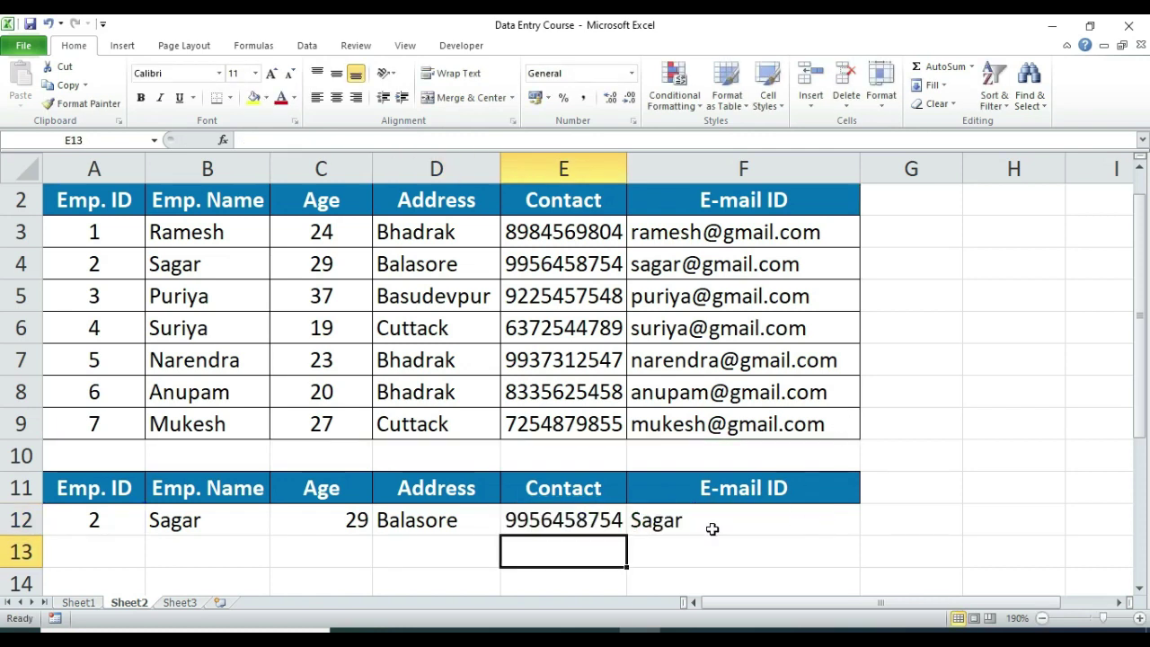
double_click(709, 528)
double_click(923, 520)
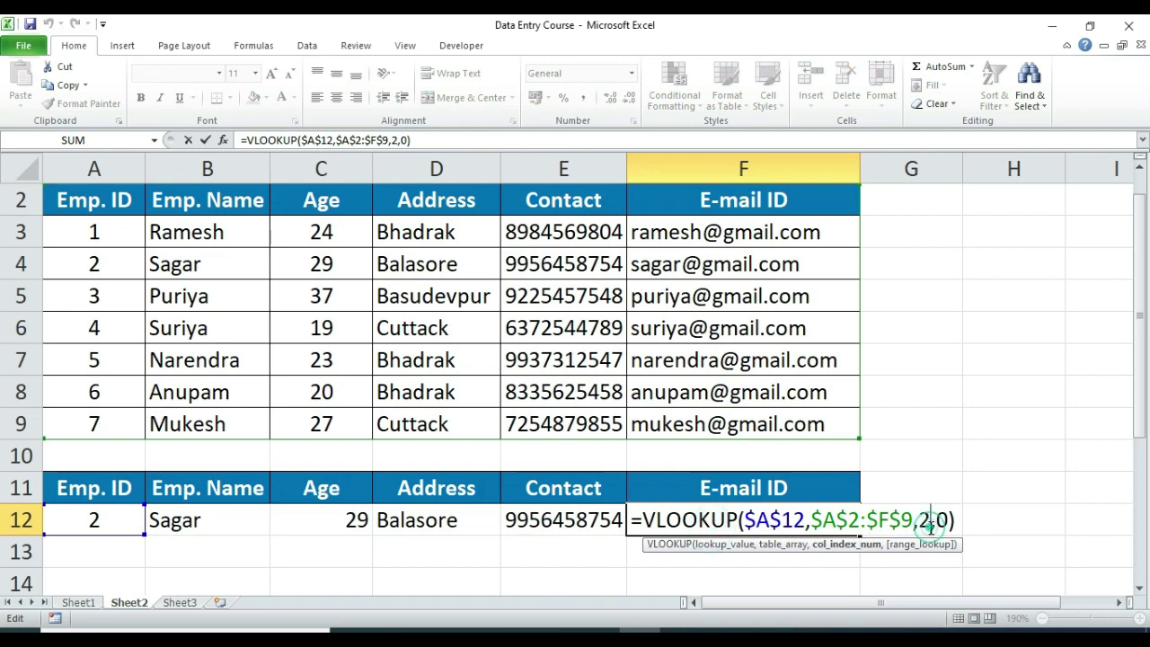
key("BackSpace")
type("6")
key("Return")
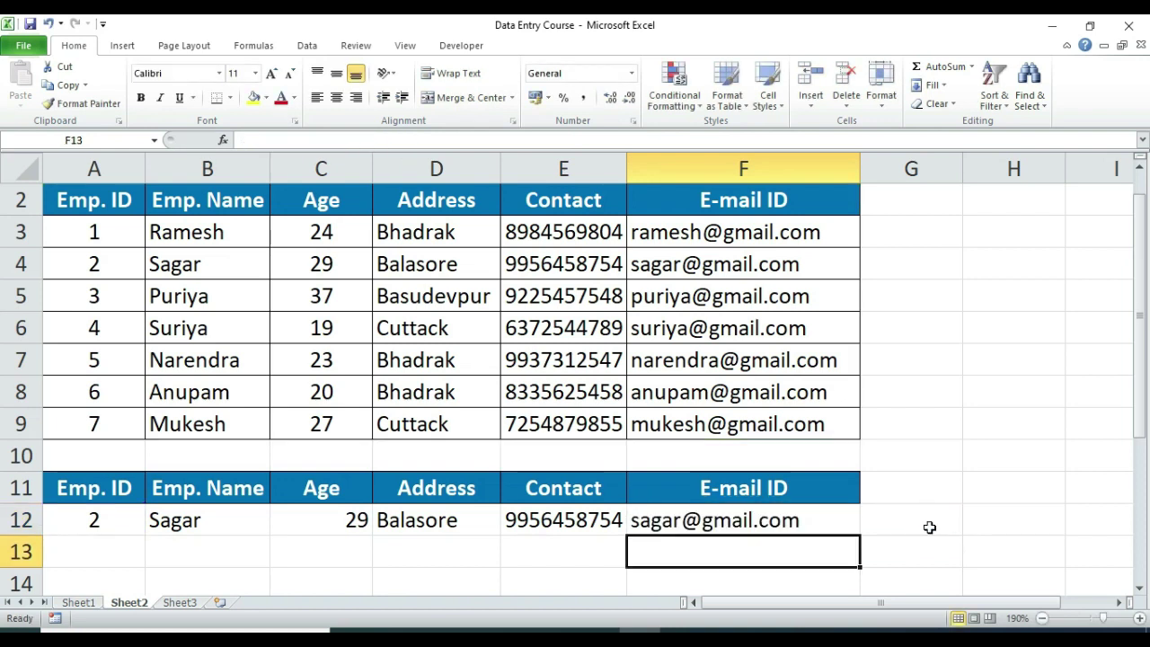
Review the current lookup results in B12 to F12 for Emp. ID 2
left_click(88, 529)
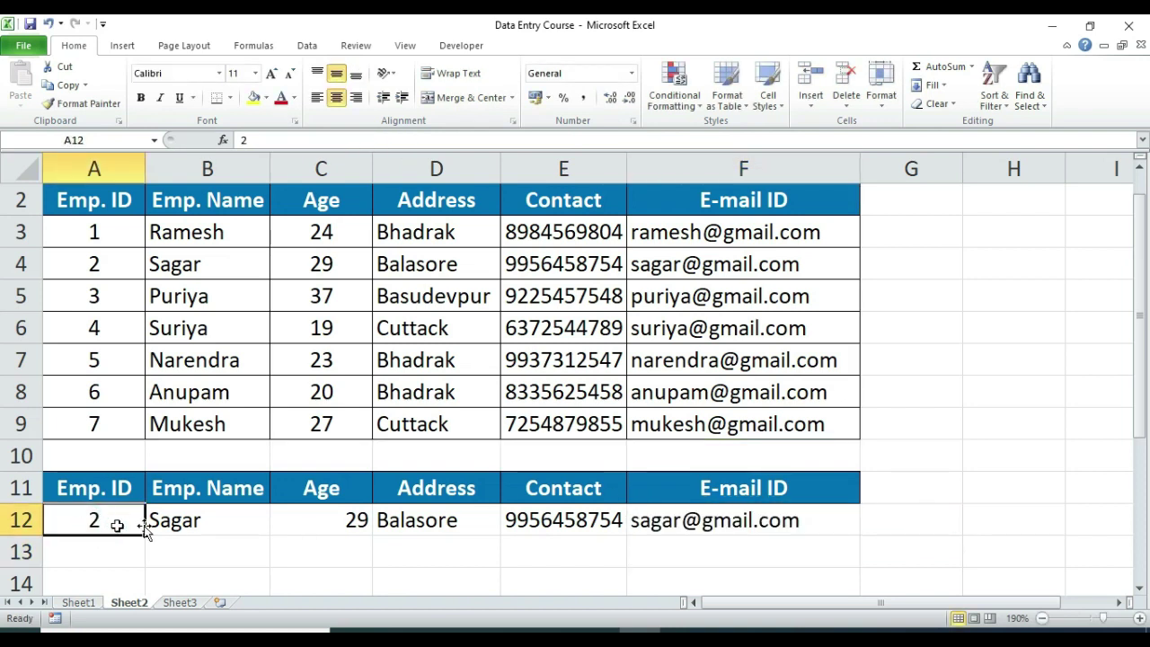
left_click(179, 521)
left_click(418, 521)
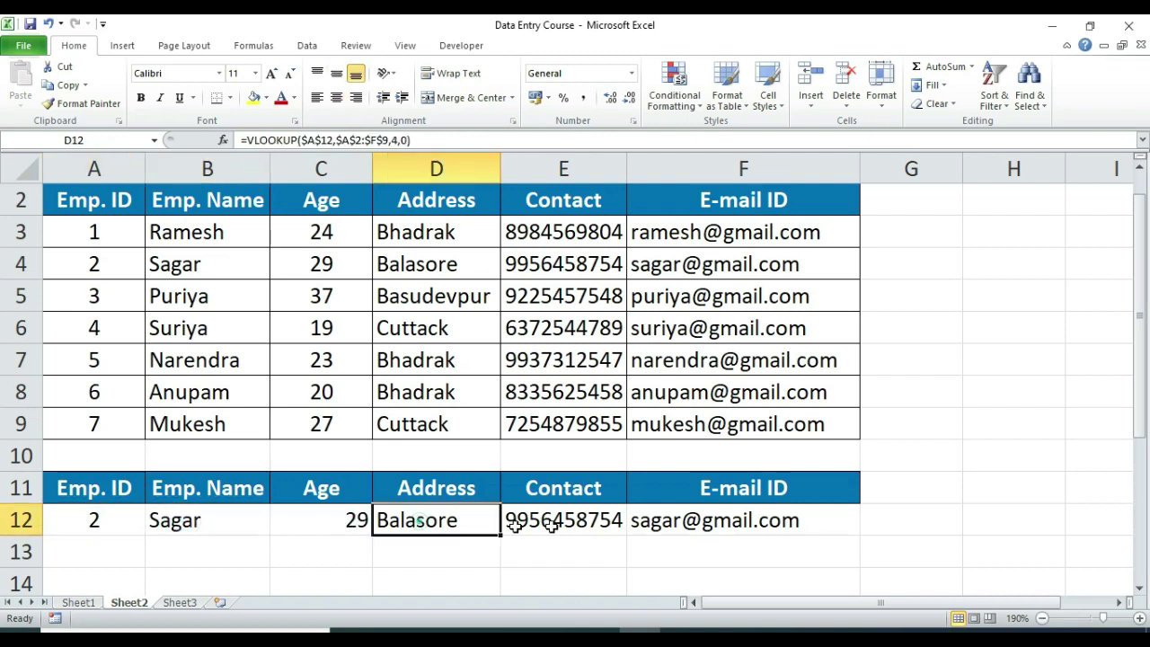
left_click(600, 517)
left_click(719, 516)
left_click_drag(207, 519, 661, 532)
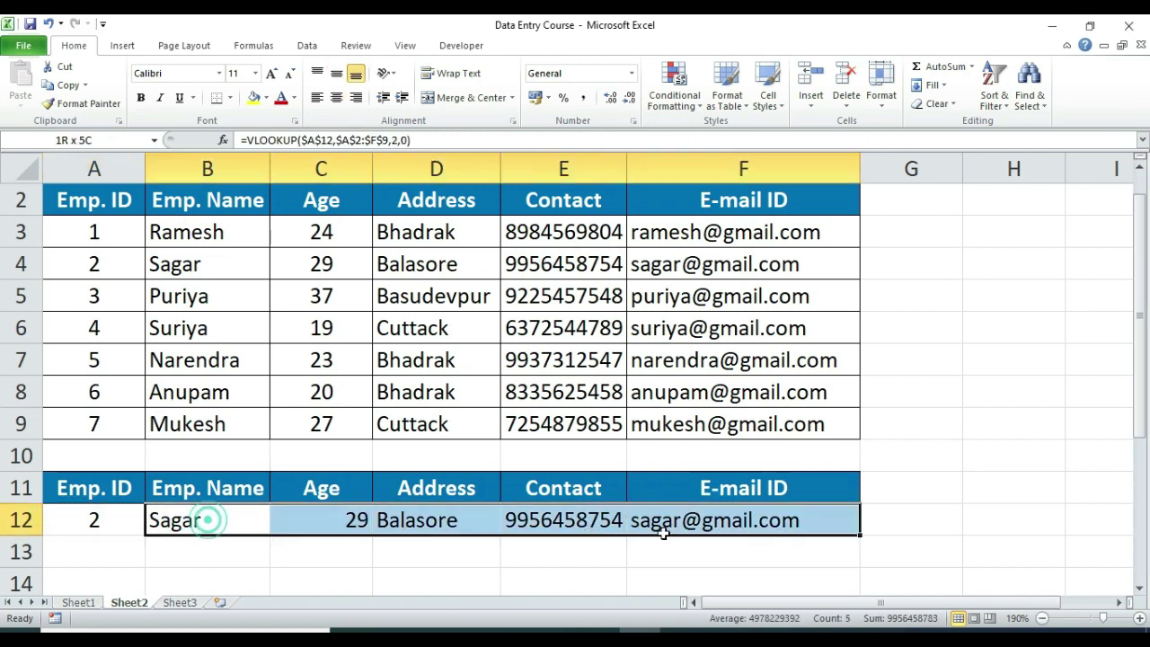
left_click(405, 572)
Change the lookup Emp. ID in A12 to 3 and check the updated results
left_click(87, 519)
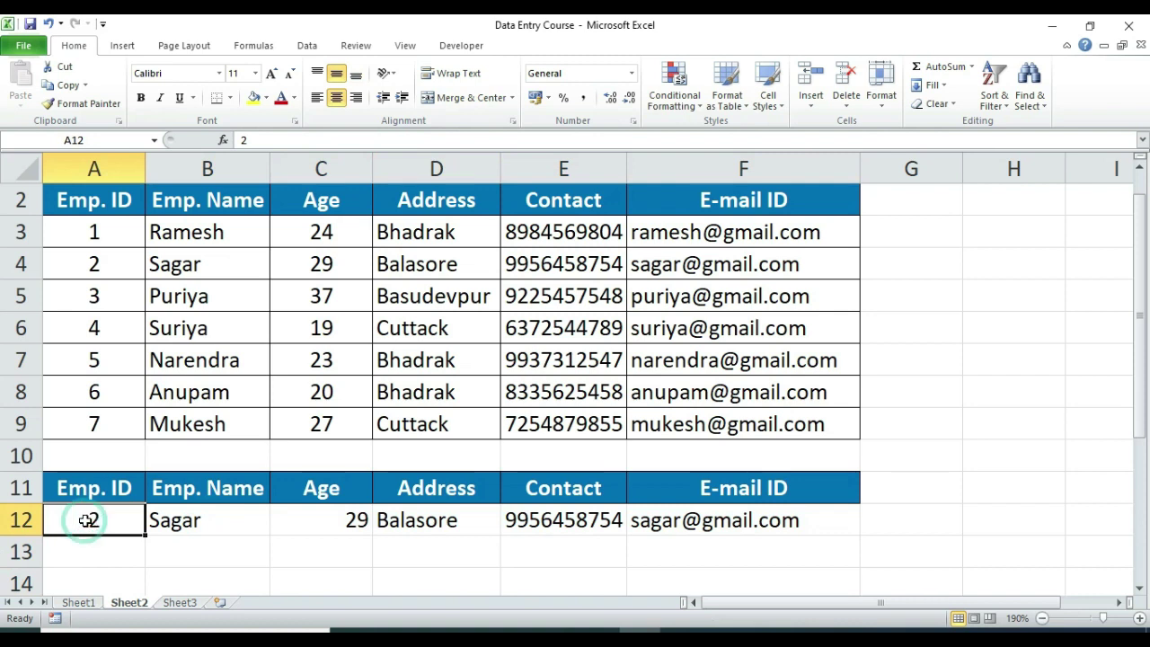
type("3")
key("Return")
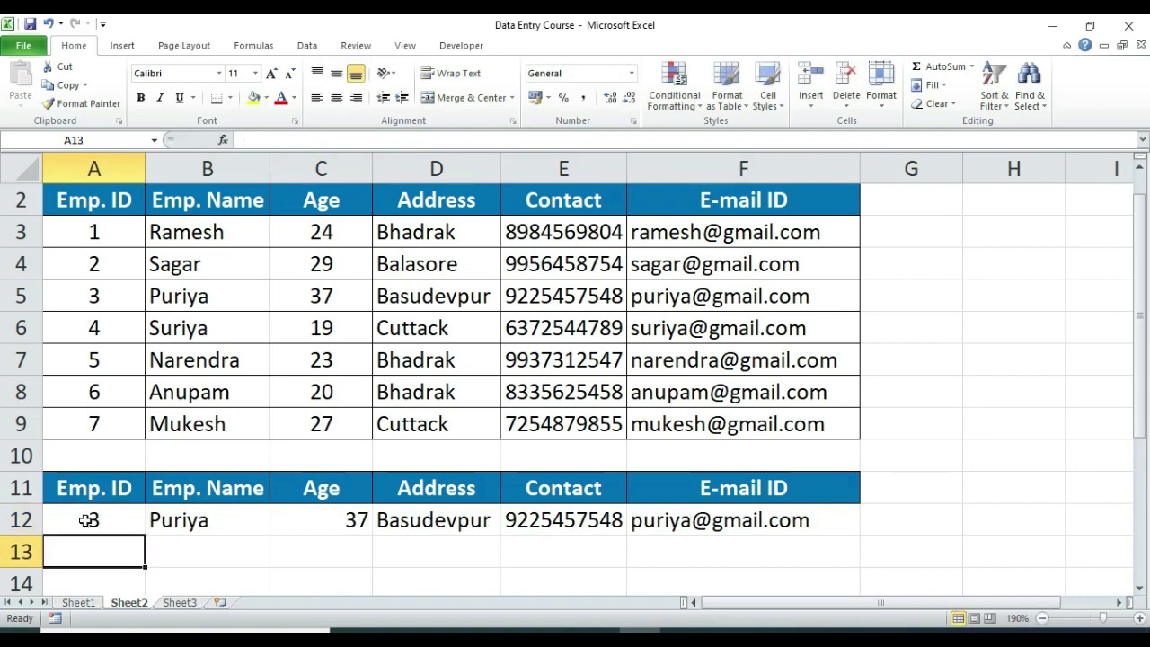
left_click(170, 515)
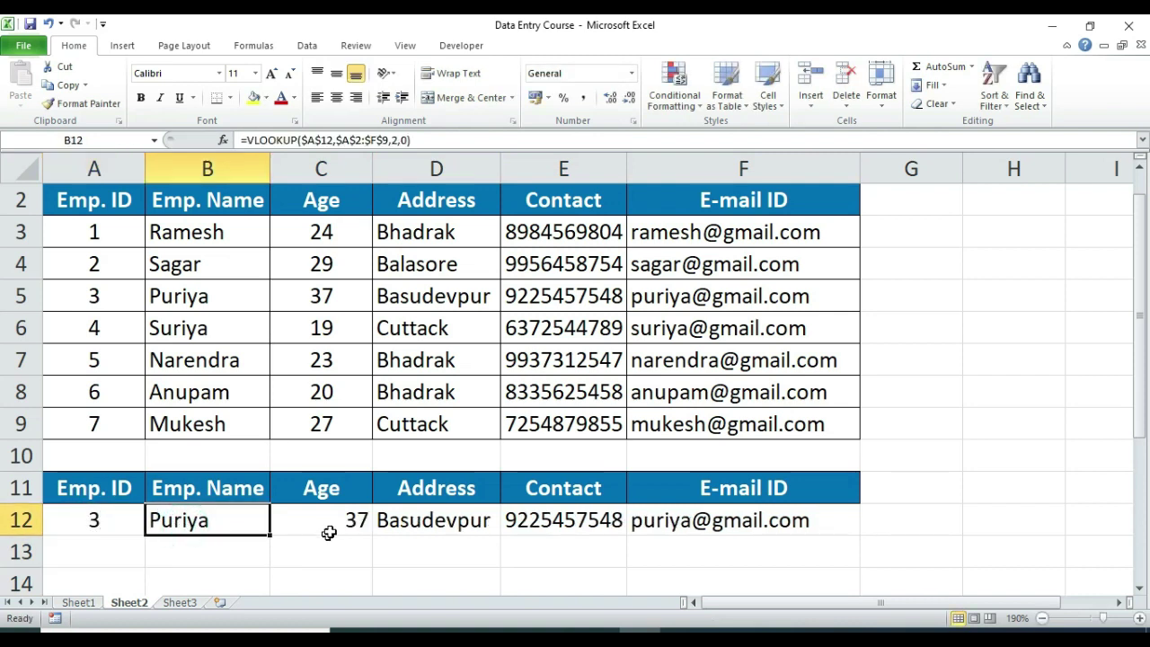
left_click(433, 522)
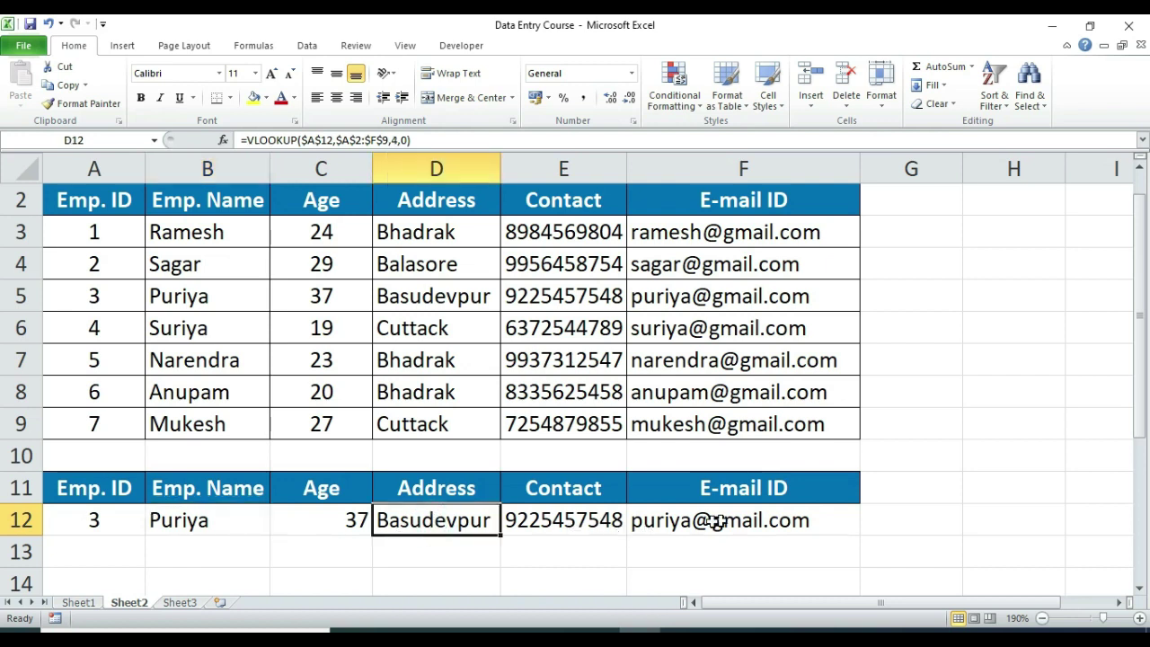
Compare lookup row A12:F12 with the matching Emp. ID 3 row in the source table
left_click(115, 356)
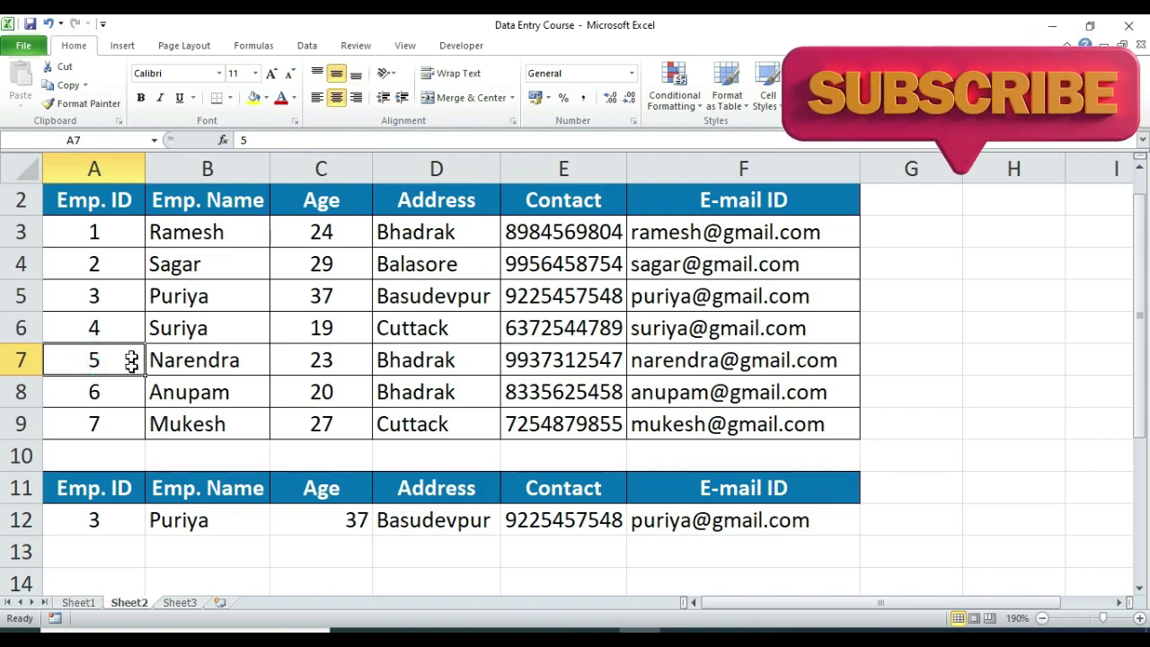
left_click_drag(120, 296, 806, 320)
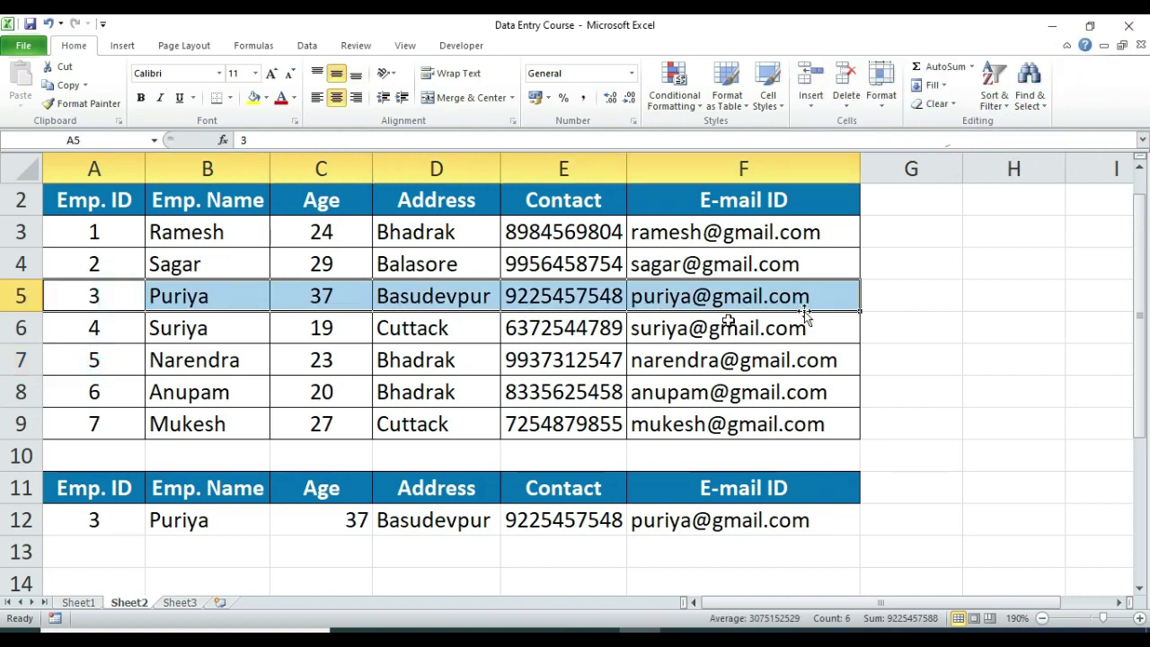
left_click_drag(117, 525, 769, 530)
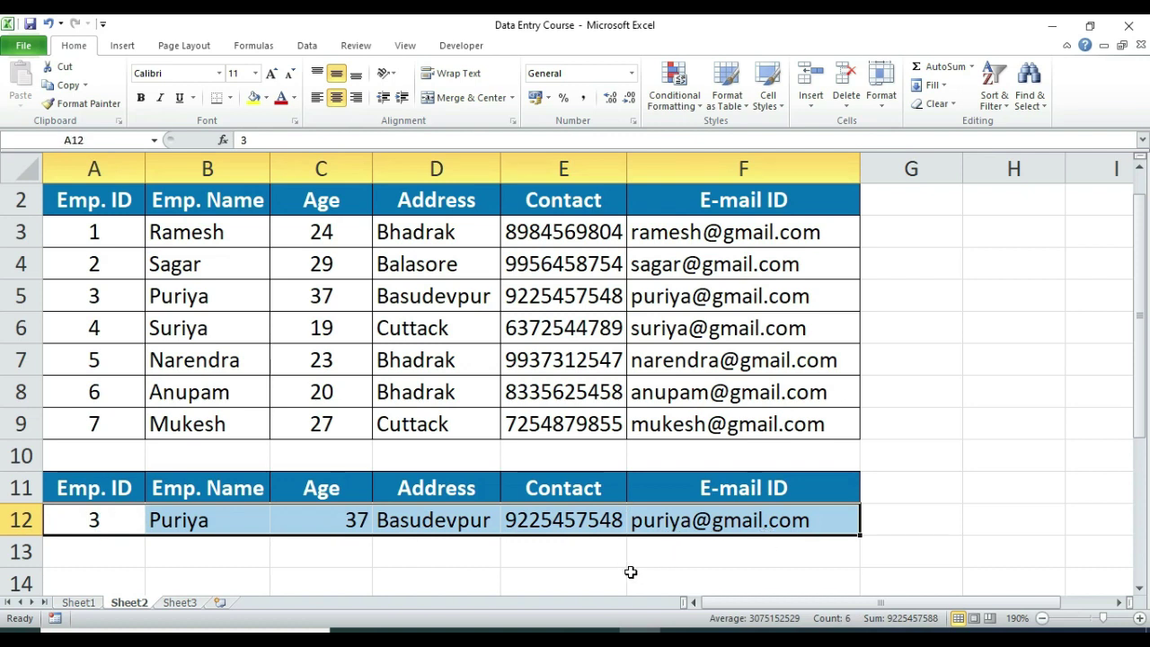
left_click(630, 572)
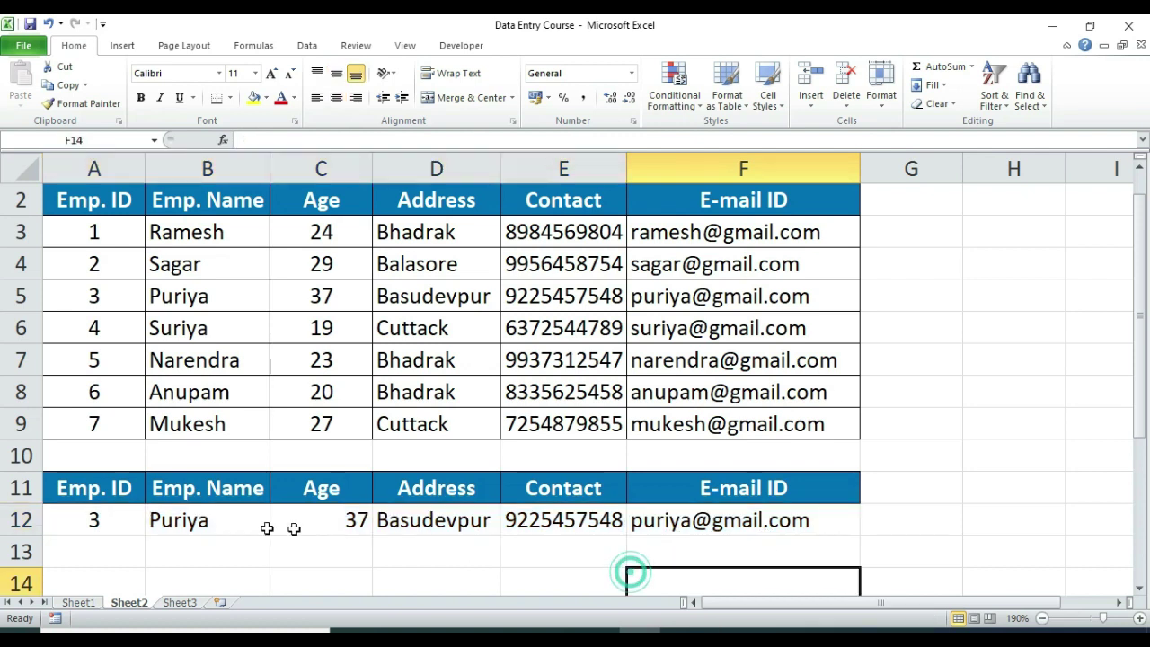
left_click_drag(131, 519, 487, 521)
left_click(108, 517)
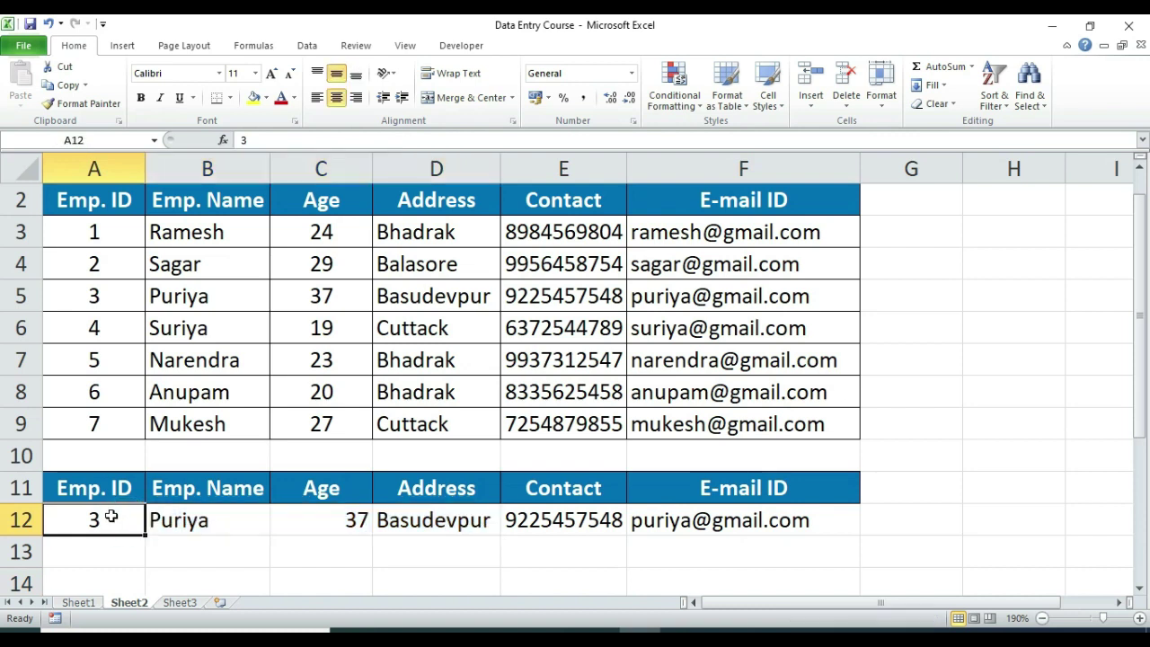
mouse_move(183, 526)
left_mouse_down()
mouse_move(530, 530)
mouse_move(777, 514)
left_mouse_up()
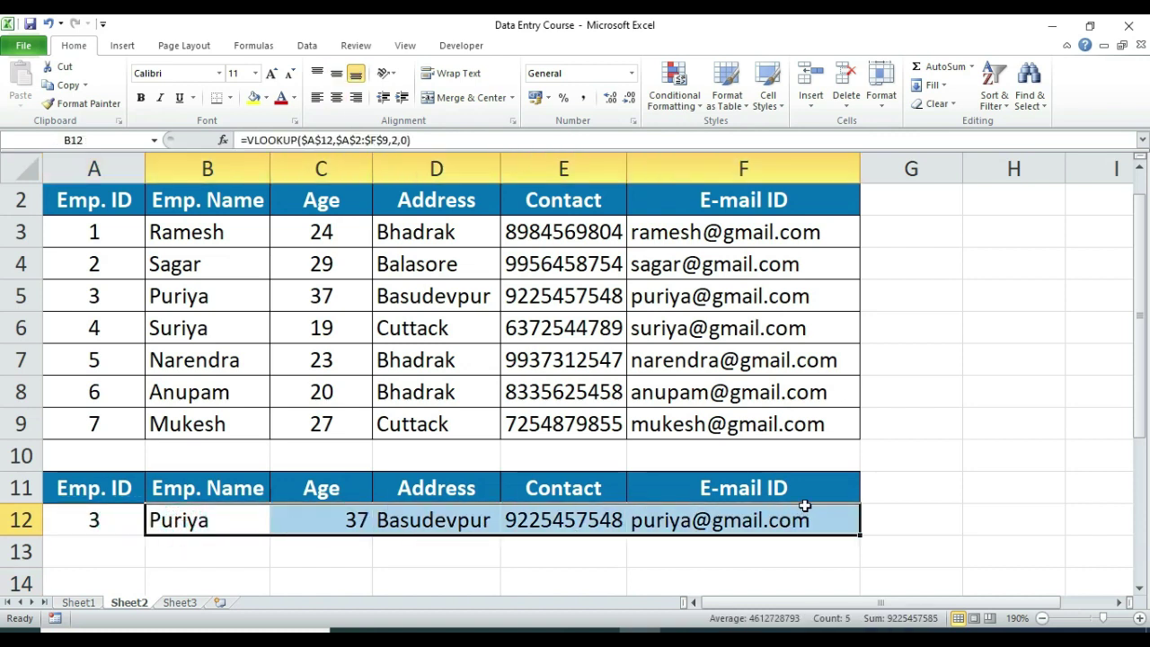
left_click(980, 429)
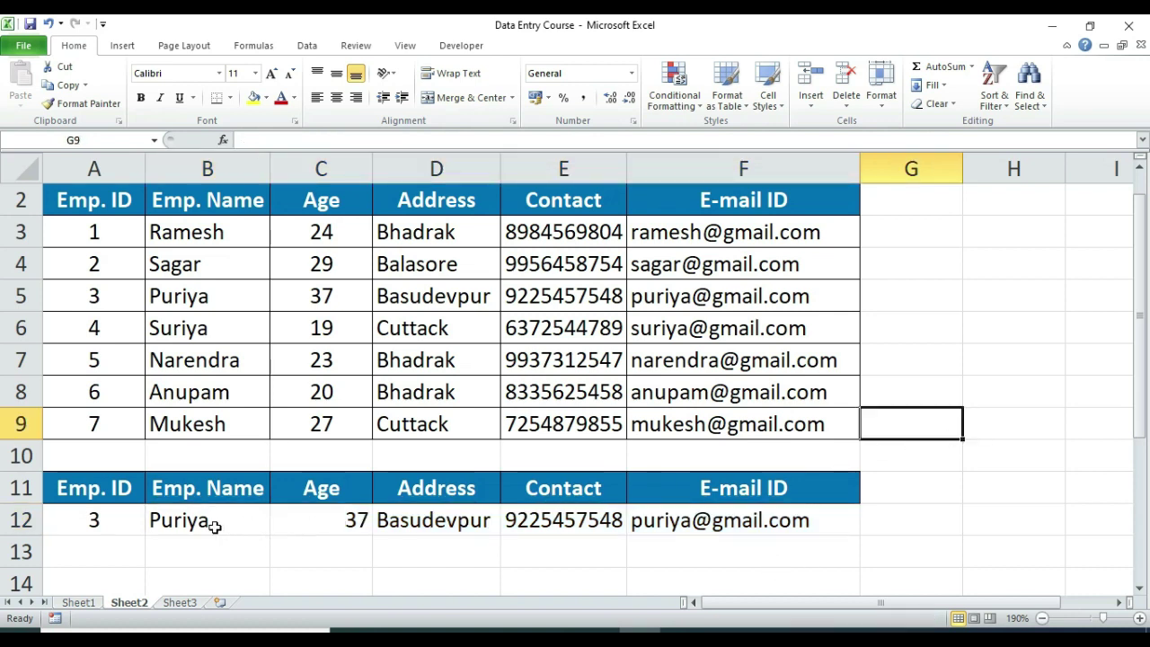
left_click(124, 519)
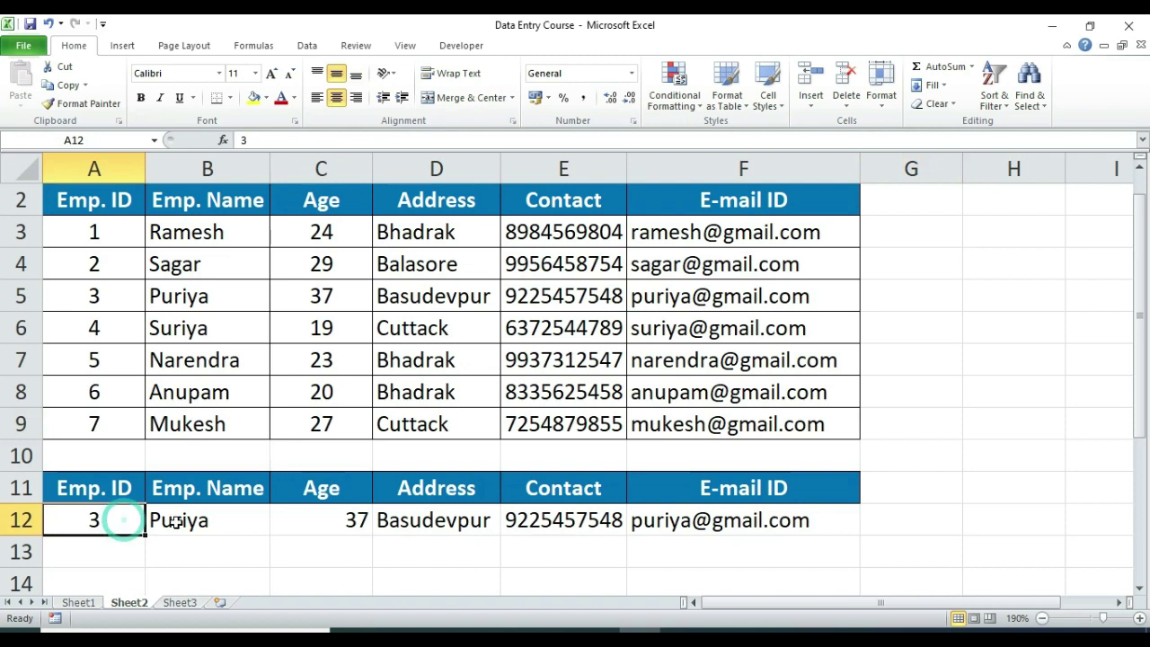
left_click_drag(179, 521, 600, 519)
double_click(700, 521)
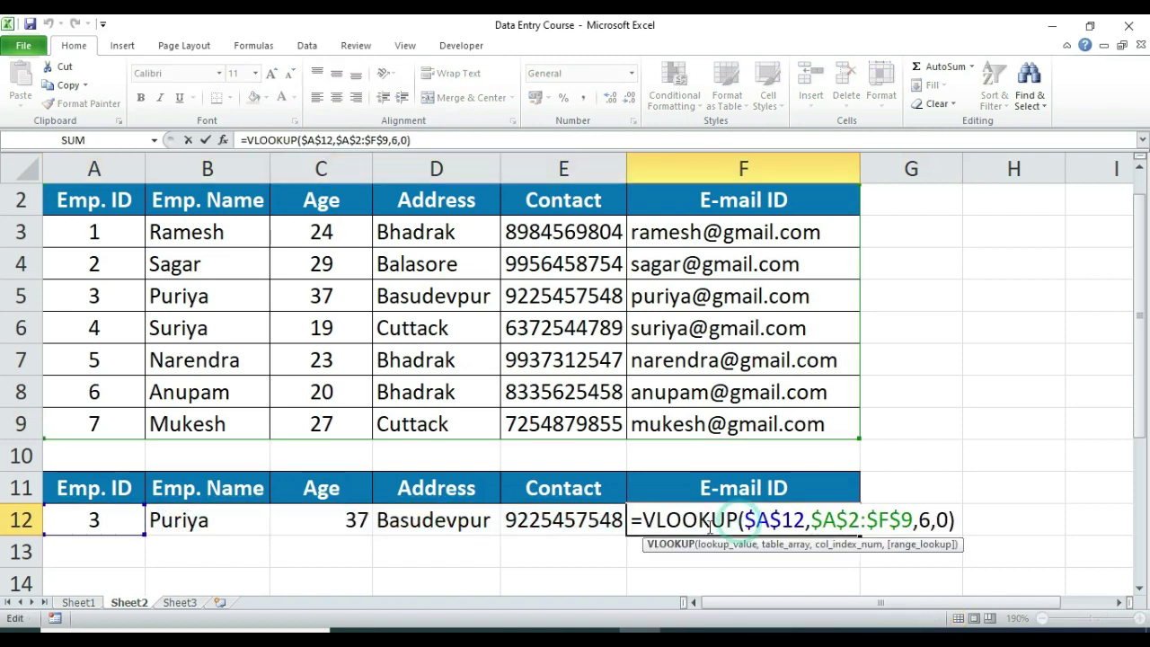
key("Return")
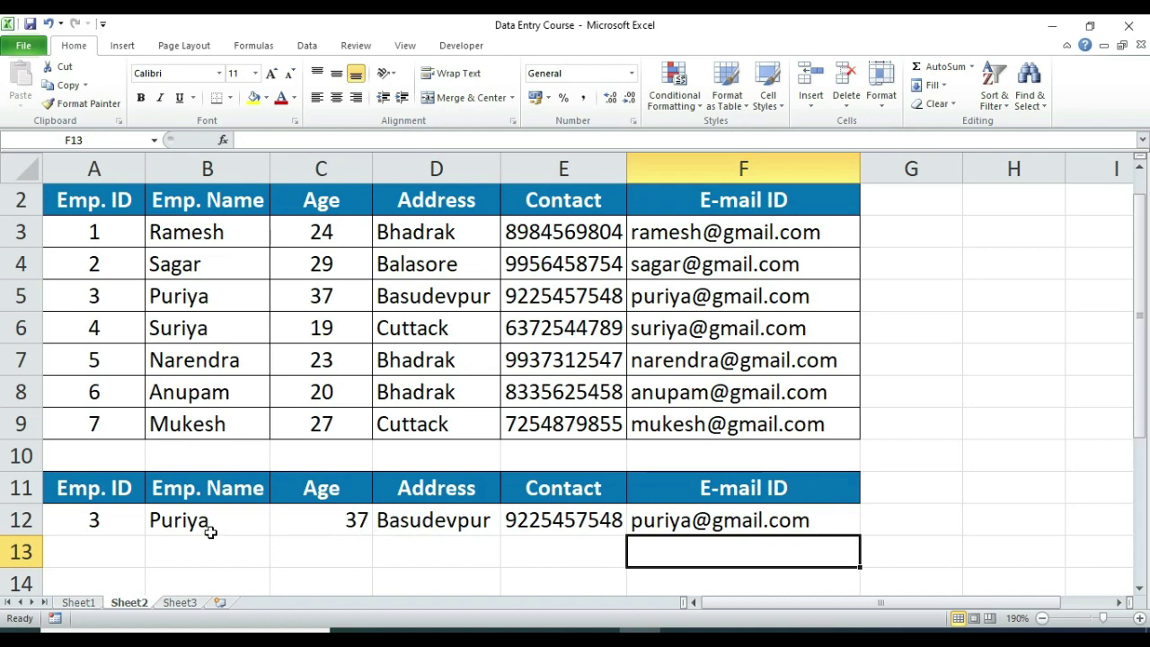
left_click(336, 518)
double_click(321, 516)
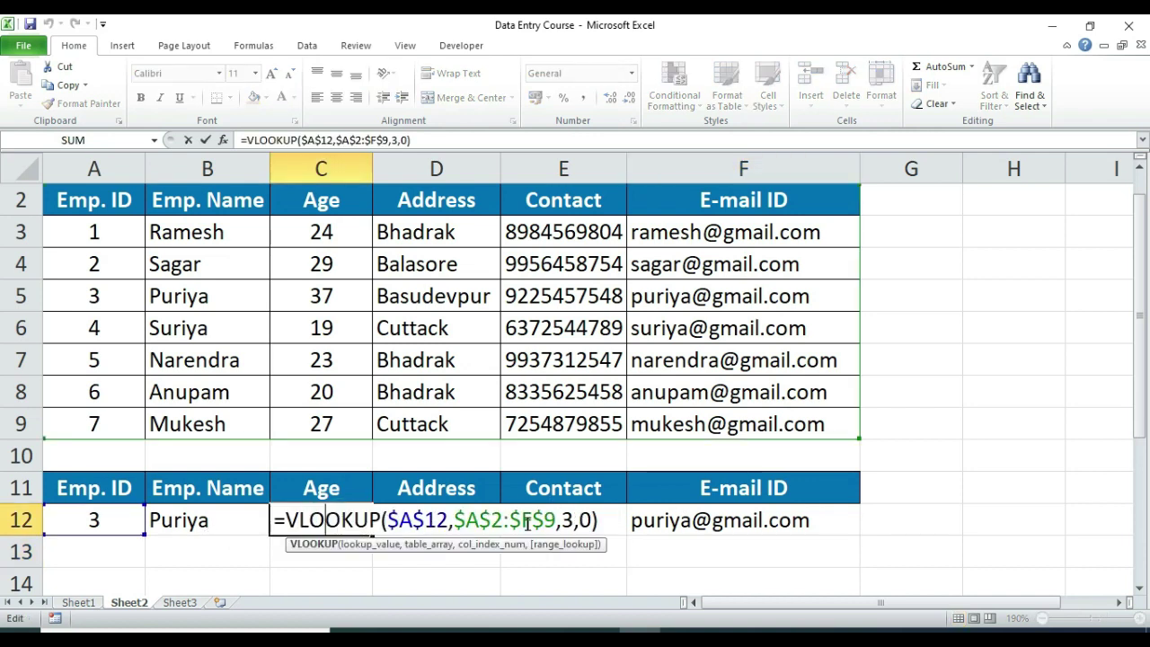
key("Return")
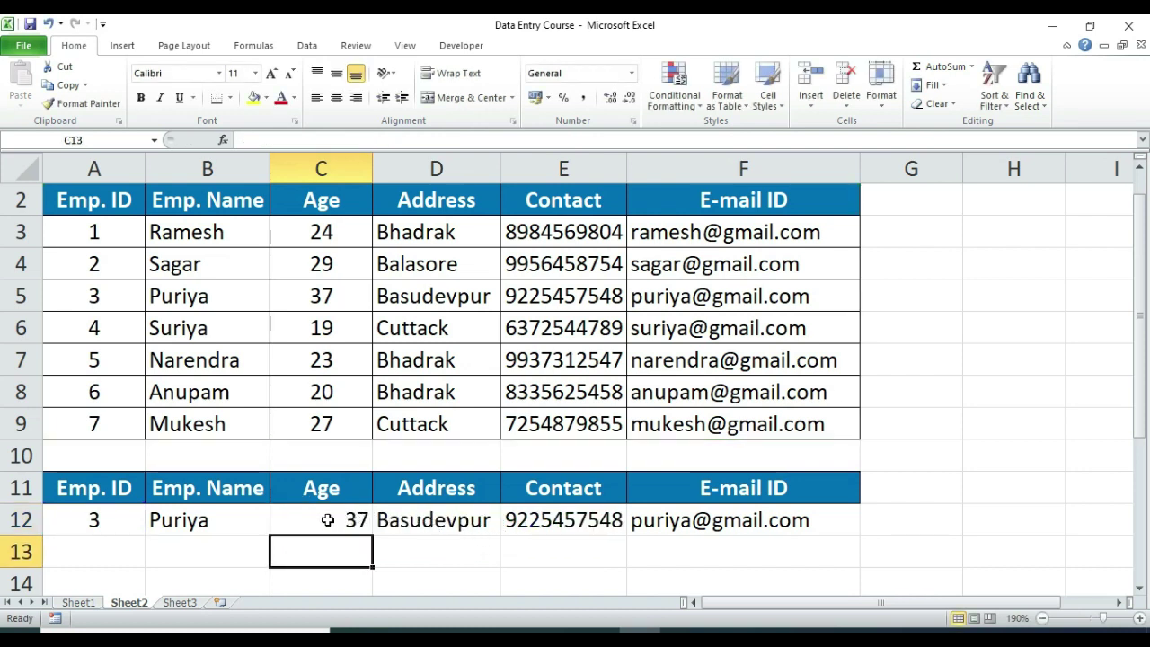
double_click(327, 519)
key("Return")
left_click_drag(162, 522, 670, 523)
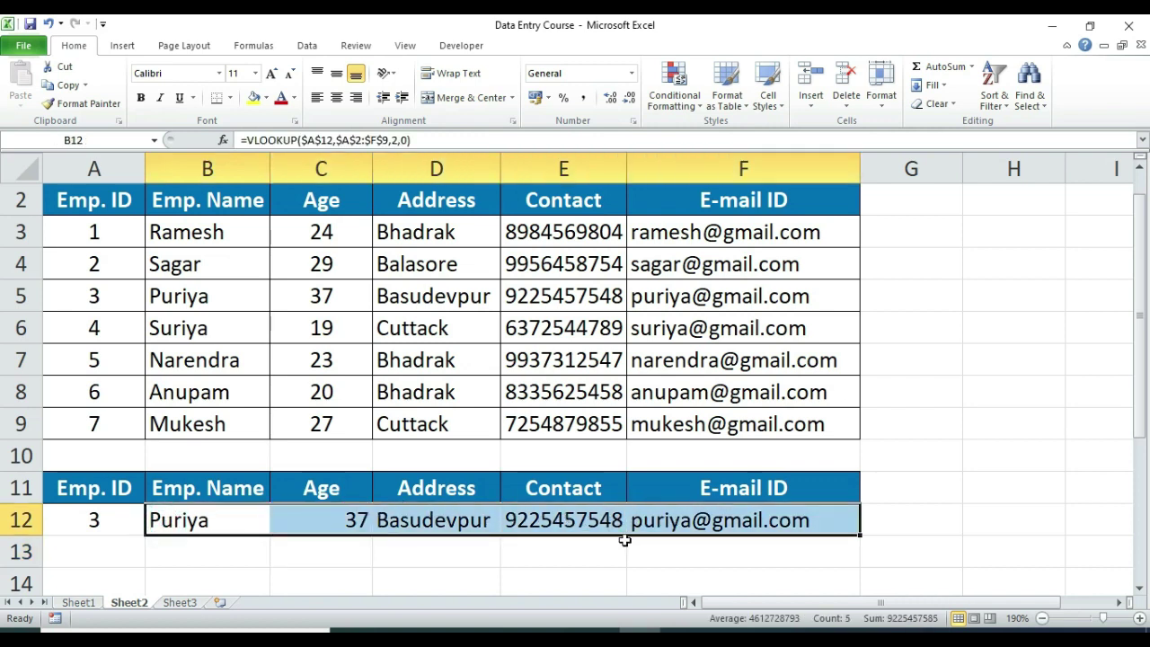
left_click(588, 556)
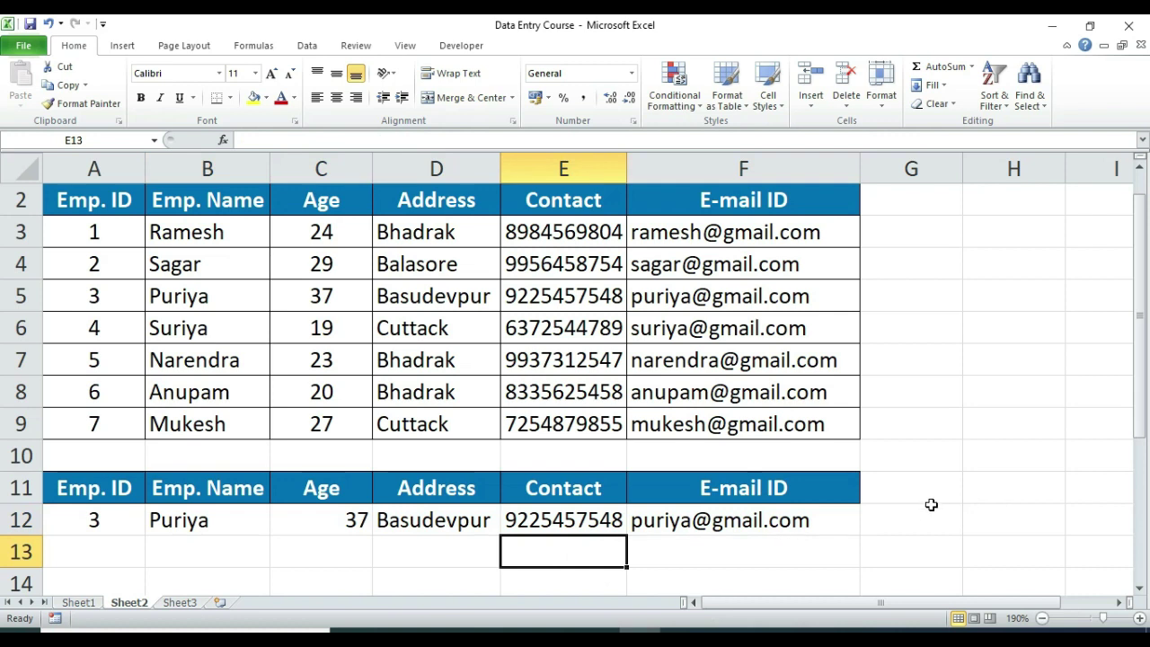
left_click(907, 544)
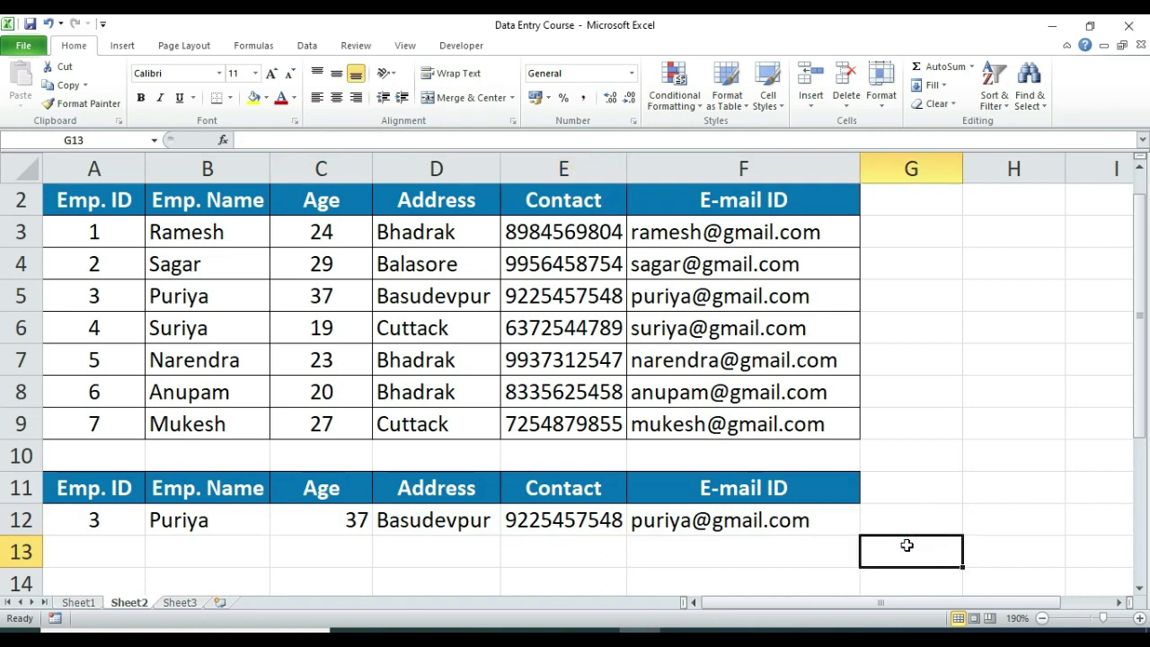
Enter a test MATCH of the Address header D11 within header row A11:F11, returning 4
type("=match")
key("Tab")
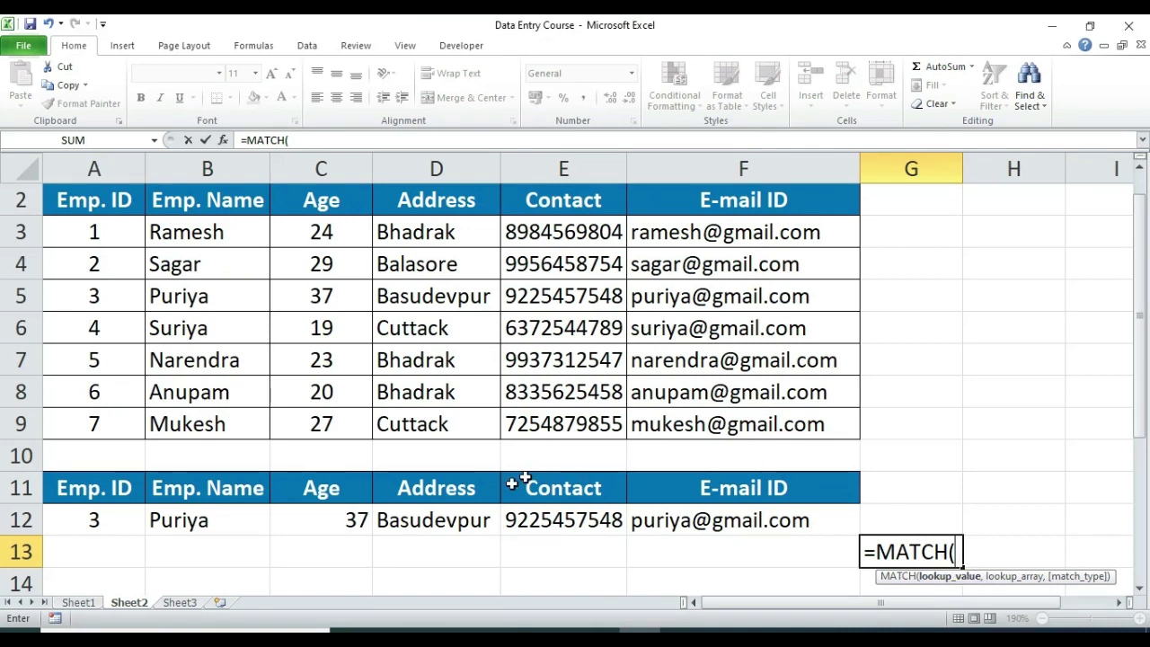
left_click(415, 490)
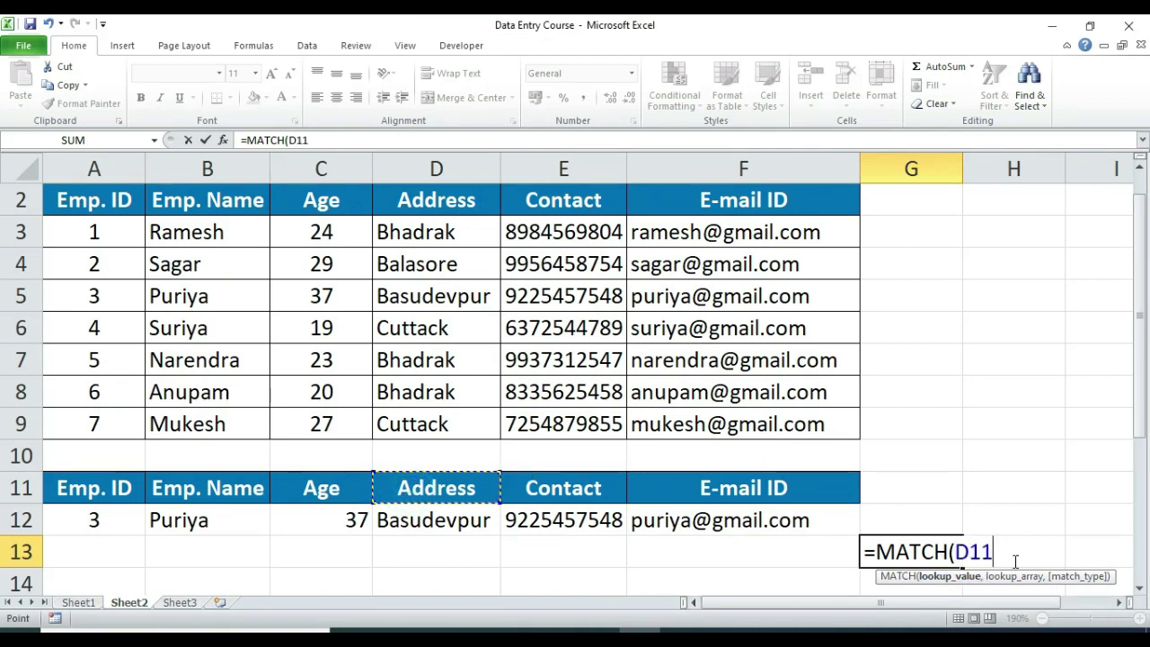
type(",")
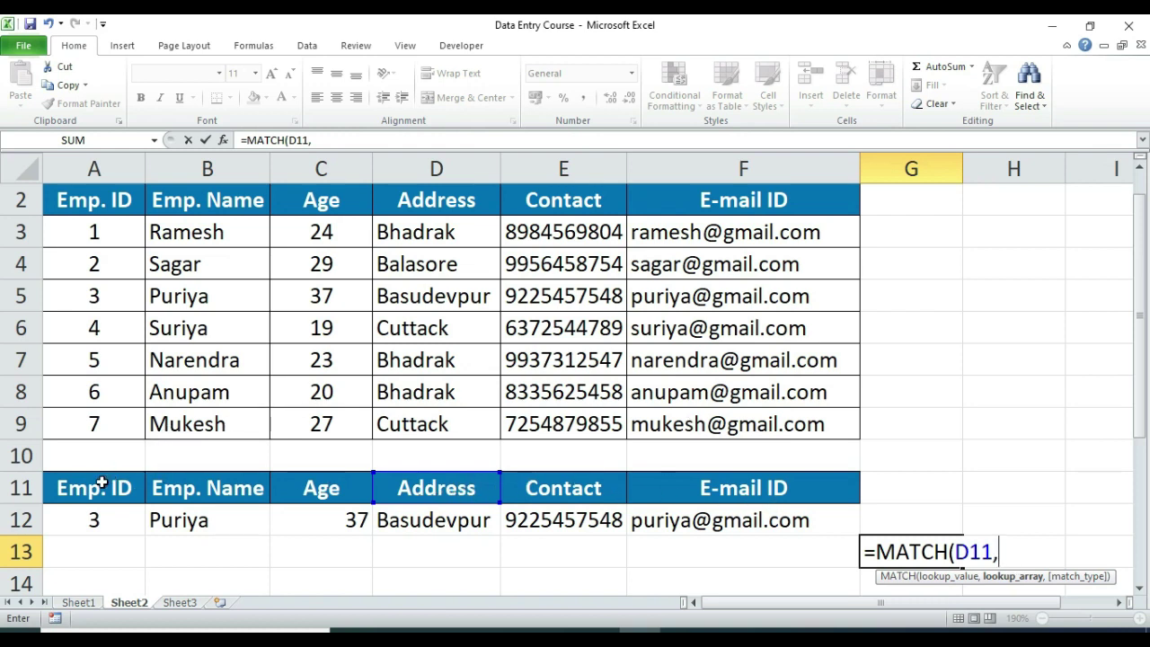
left_click_drag(95, 479, 658, 490)
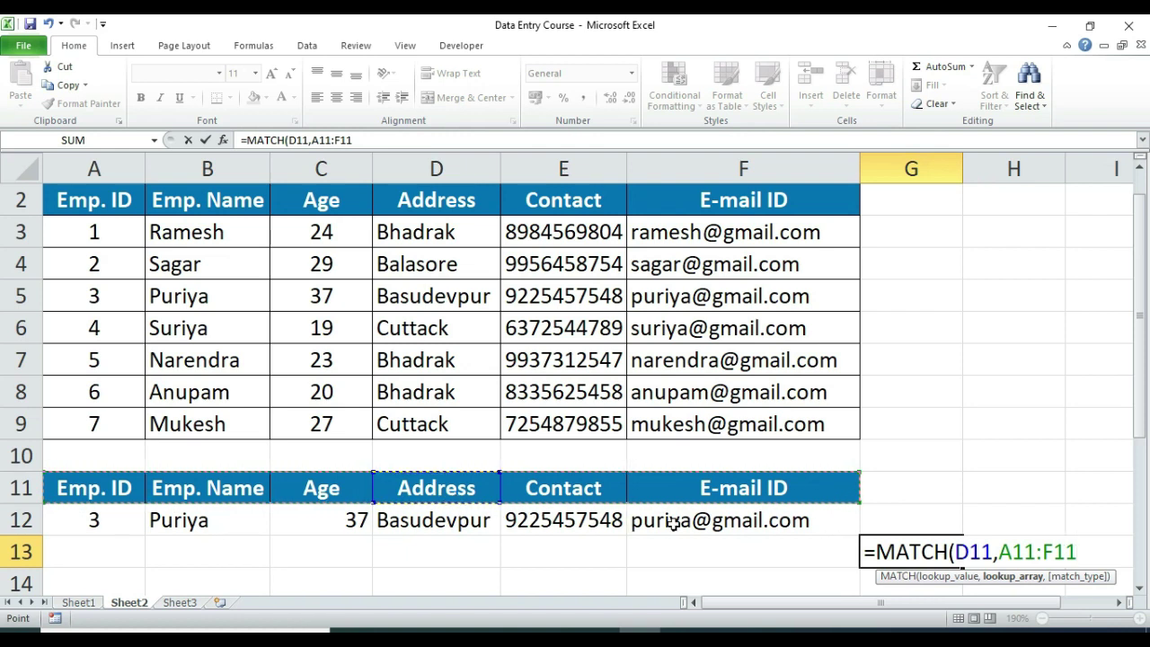
type(",")
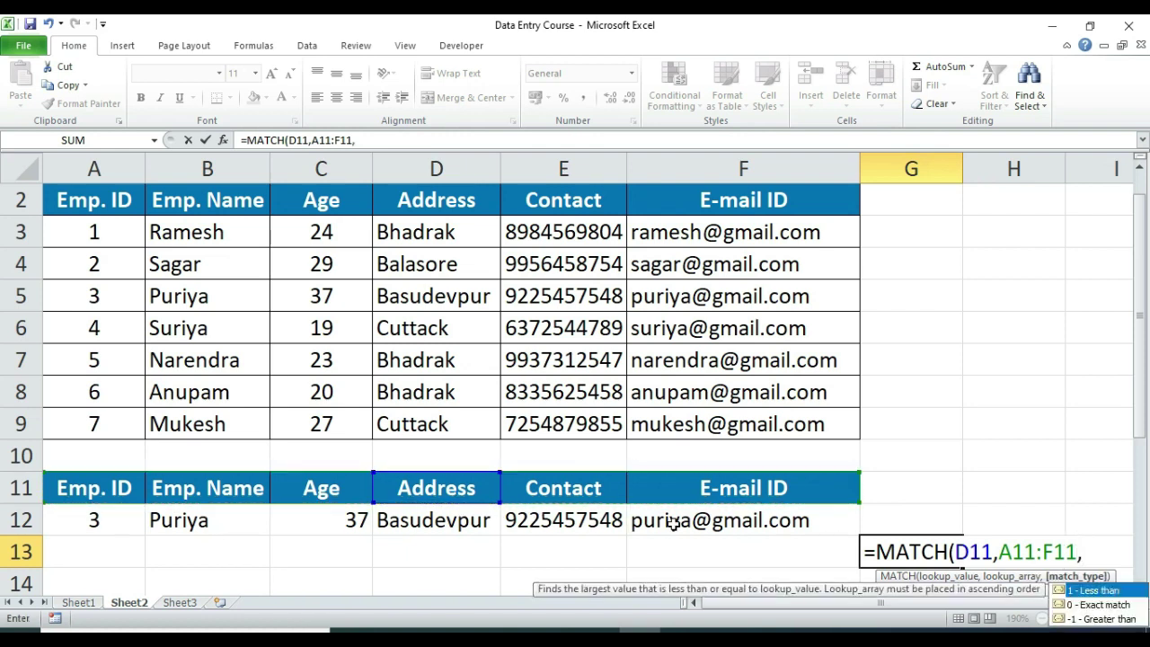
type(")")
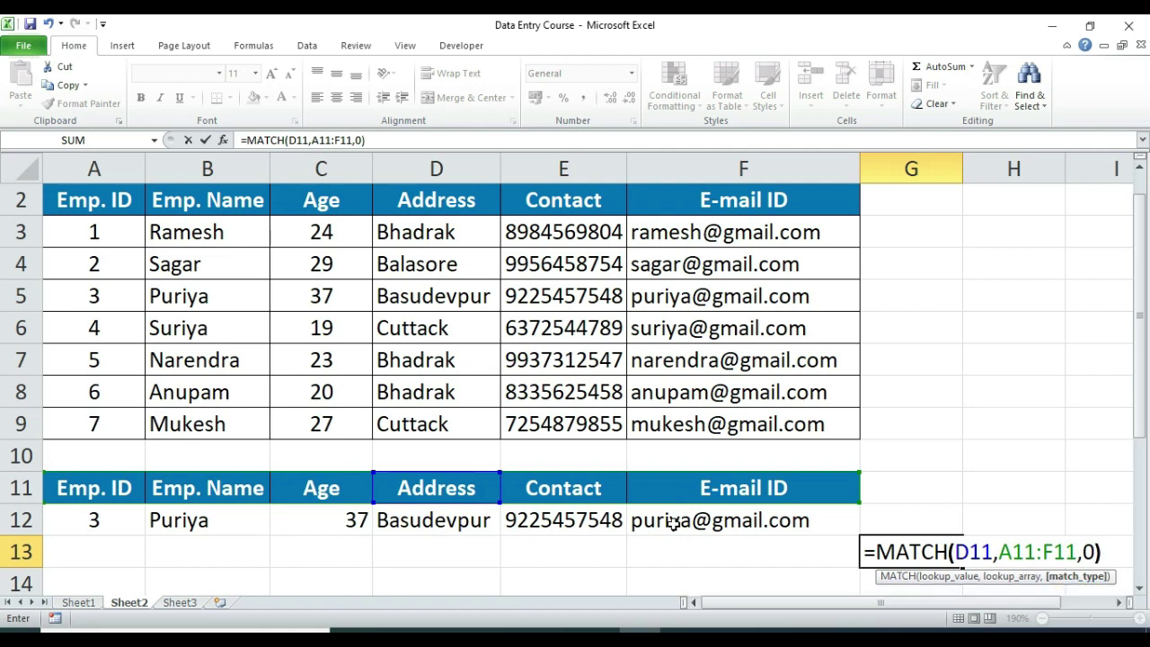
key("Return")
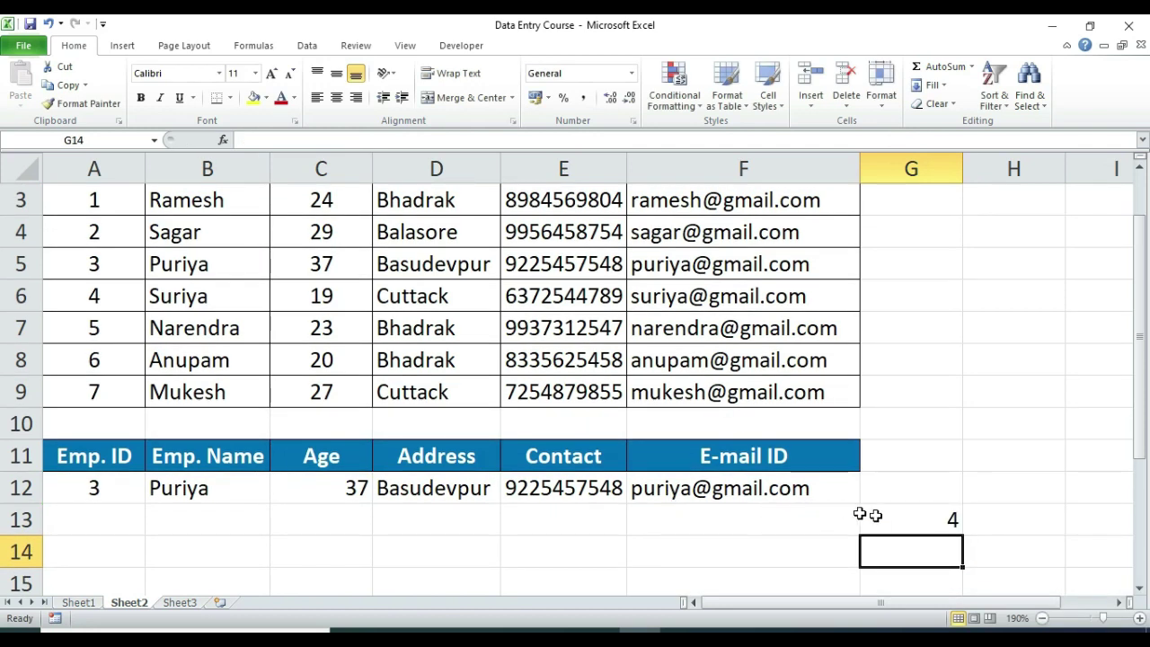
Verify Address is the fourth header in row 11, matching the MATCH result
left_click(898, 521)
left_click(1006, 521)
left_click(940, 522)
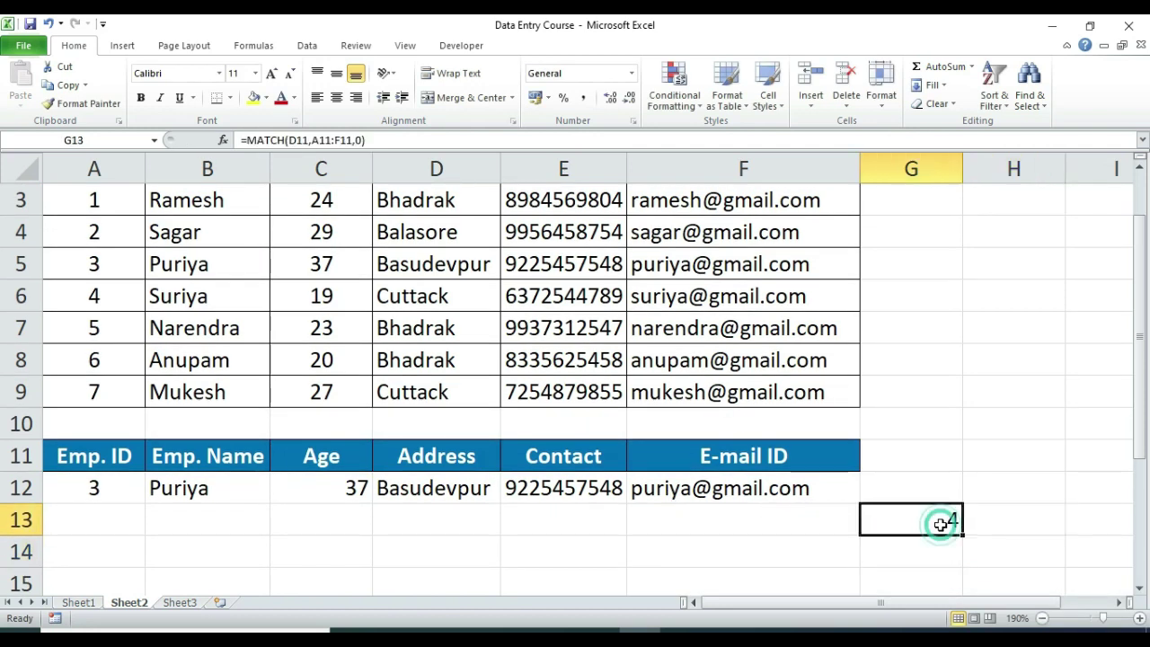
left_click(603, 528)
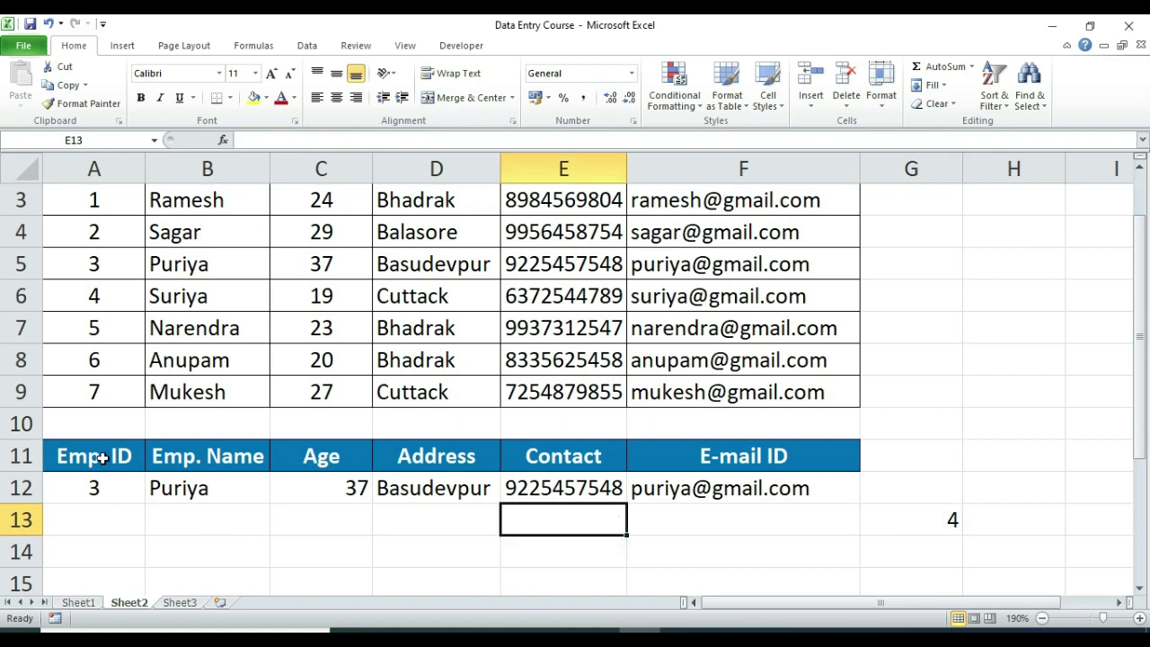
left_click(98, 456)
left_click(222, 456)
left_click(303, 453)
left_click(398, 454)
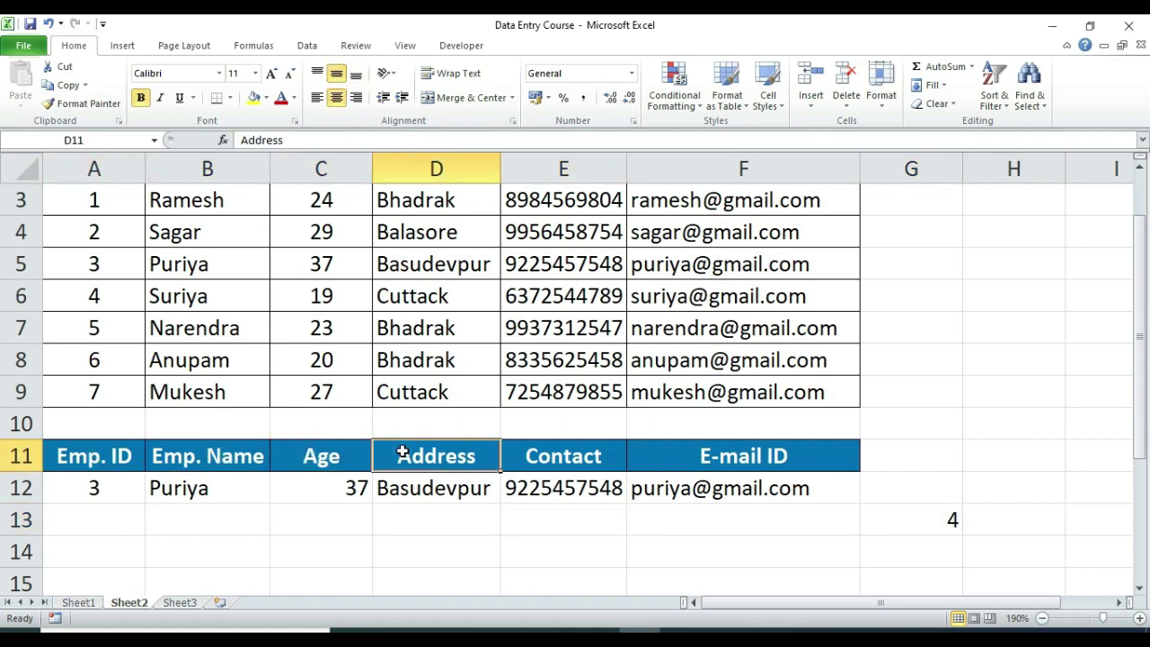
Change the MATCH lookup value in G13 to D10, giving #N/A
left_click(934, 521)
double_click(930, 519)
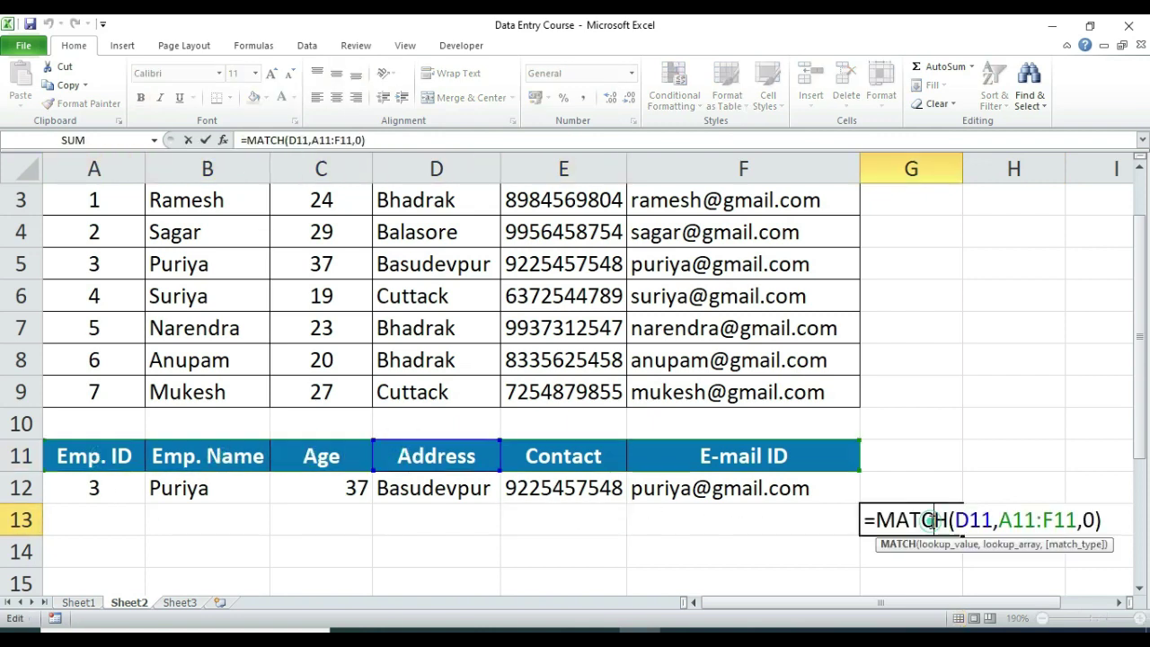
left_click(990, 523)
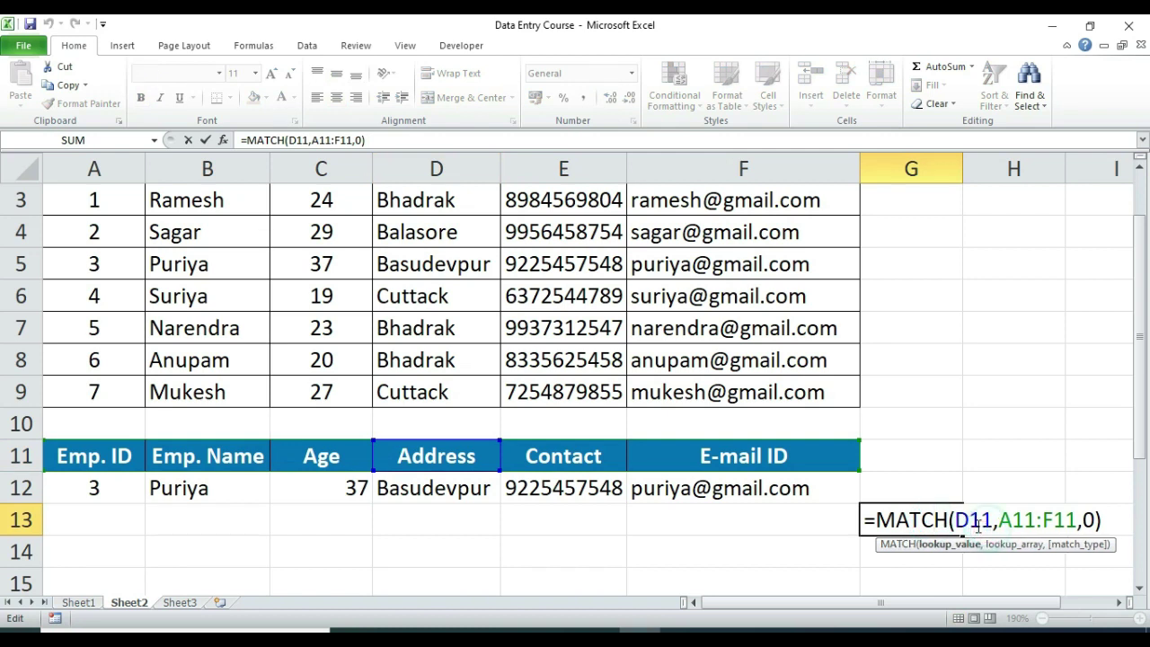
key("BackSpace")
type("0")
key("Return")
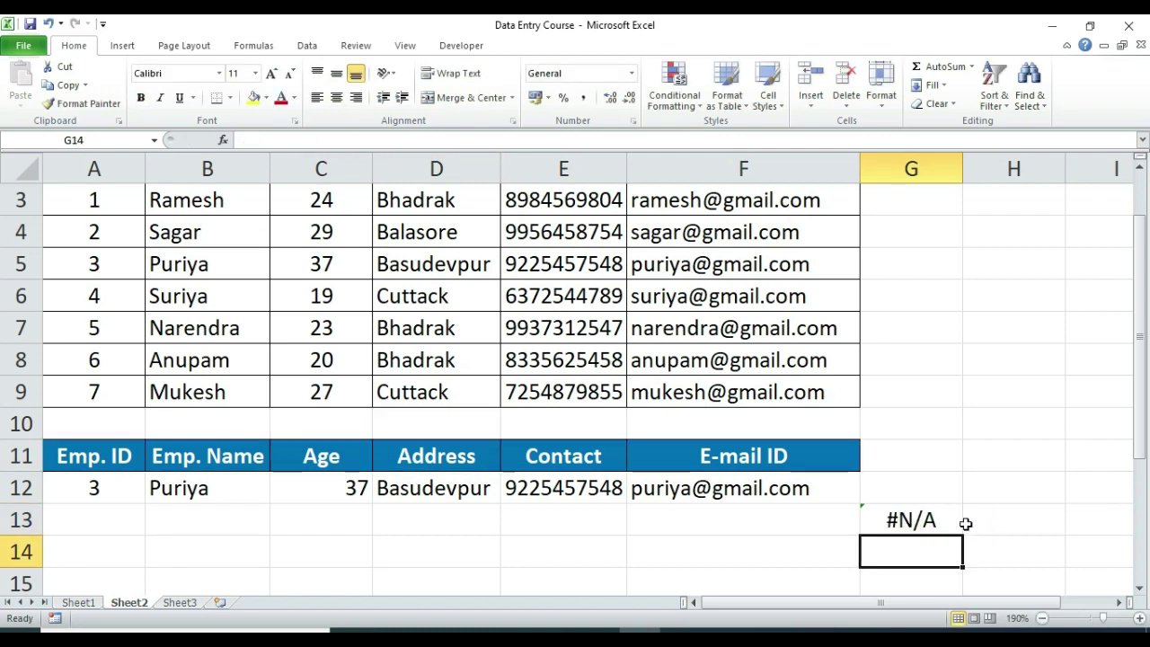
Change the MATCH lookup value in G13 to the Age header C11
left_click(962, 525)
double_click(957, 525)
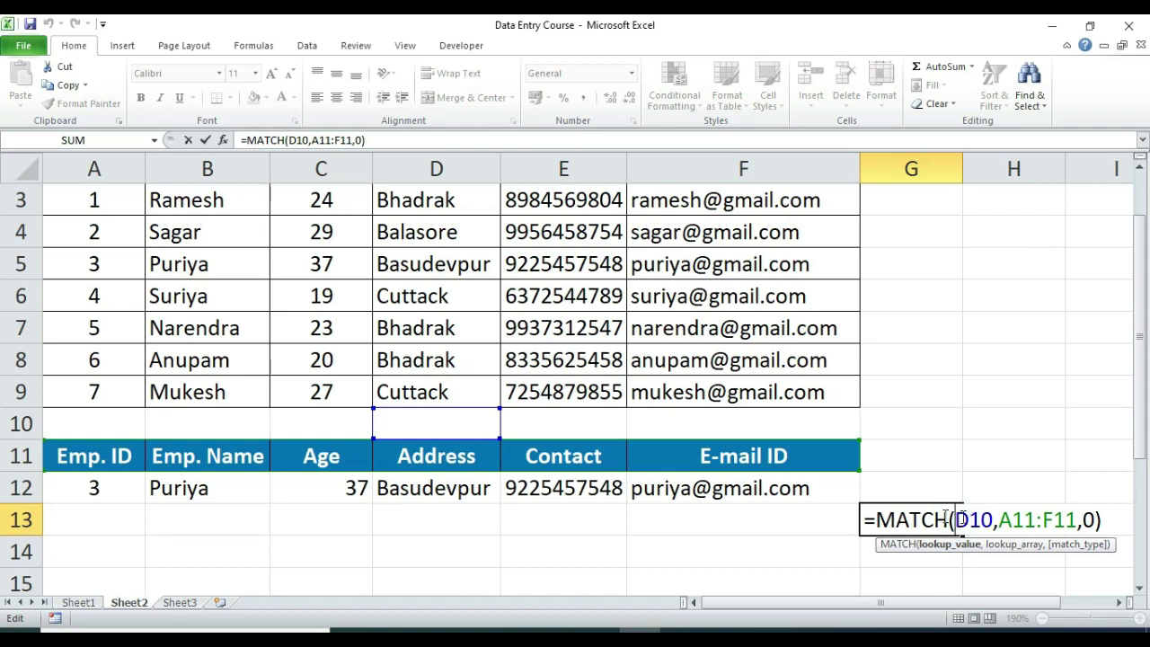
left_click(981, 519)
key("BackSpace")
type("1")
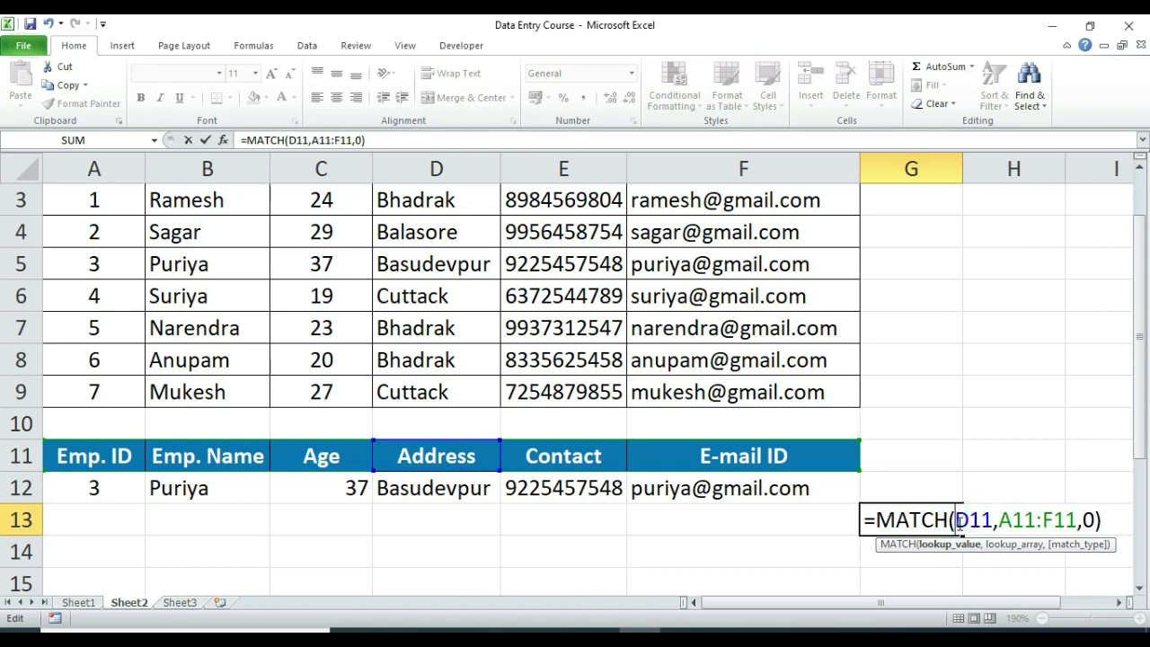
left_click(957, 525)
key("Delete")
type("c")
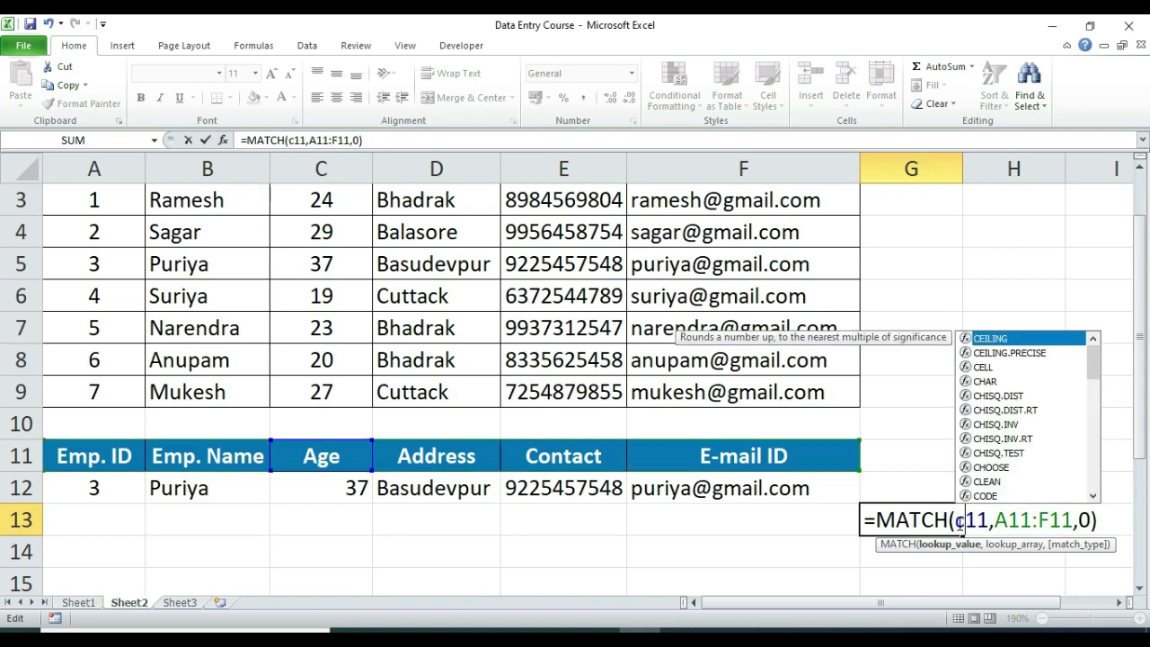
key("Return")
Inspect G13's =MATCH(C11,A11:F11,0) formula, which returns 3
left_click(979, 516)
left_click(949, 517)
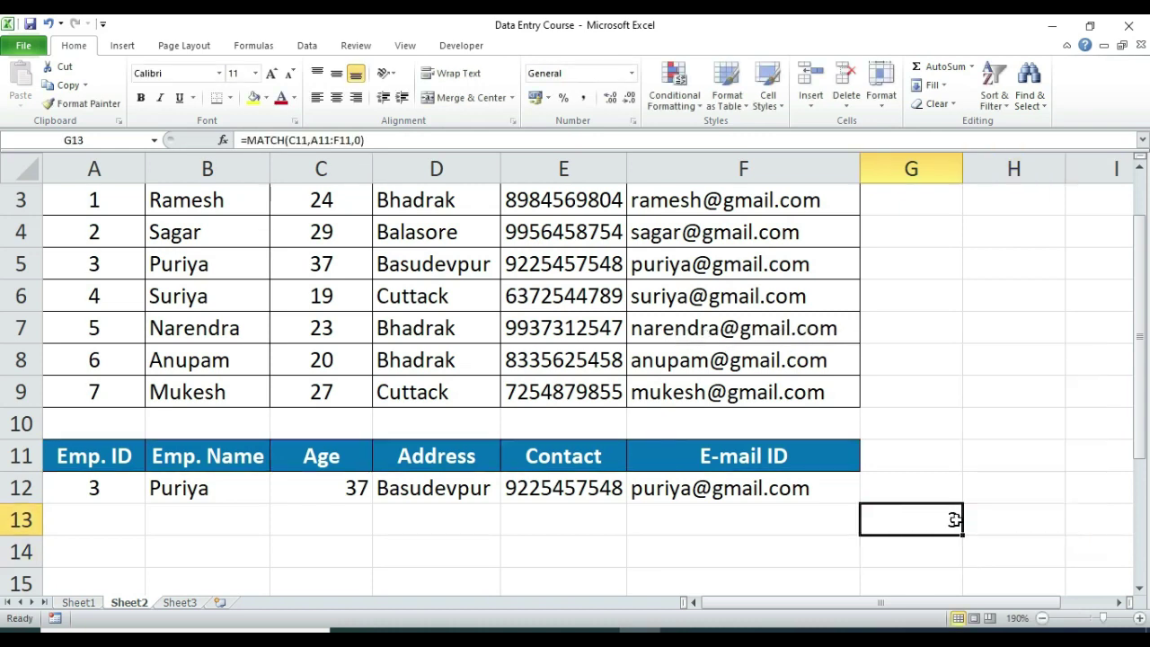
key("Right")
left_click(934, 523)
double_click(933, 521)
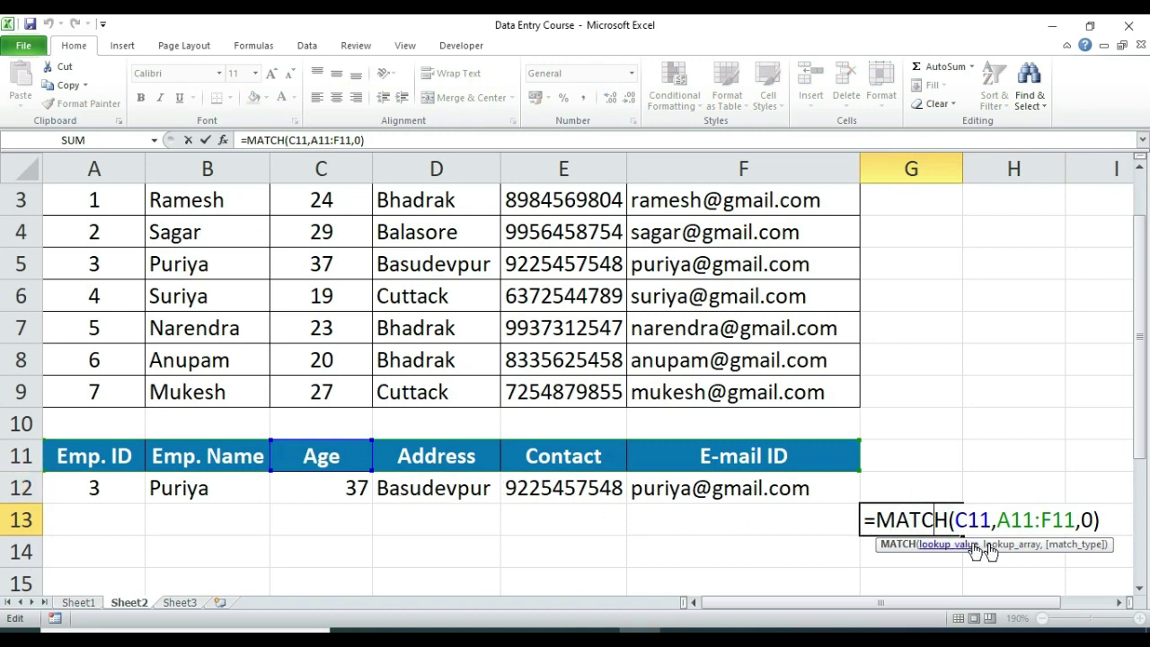
key("Return")
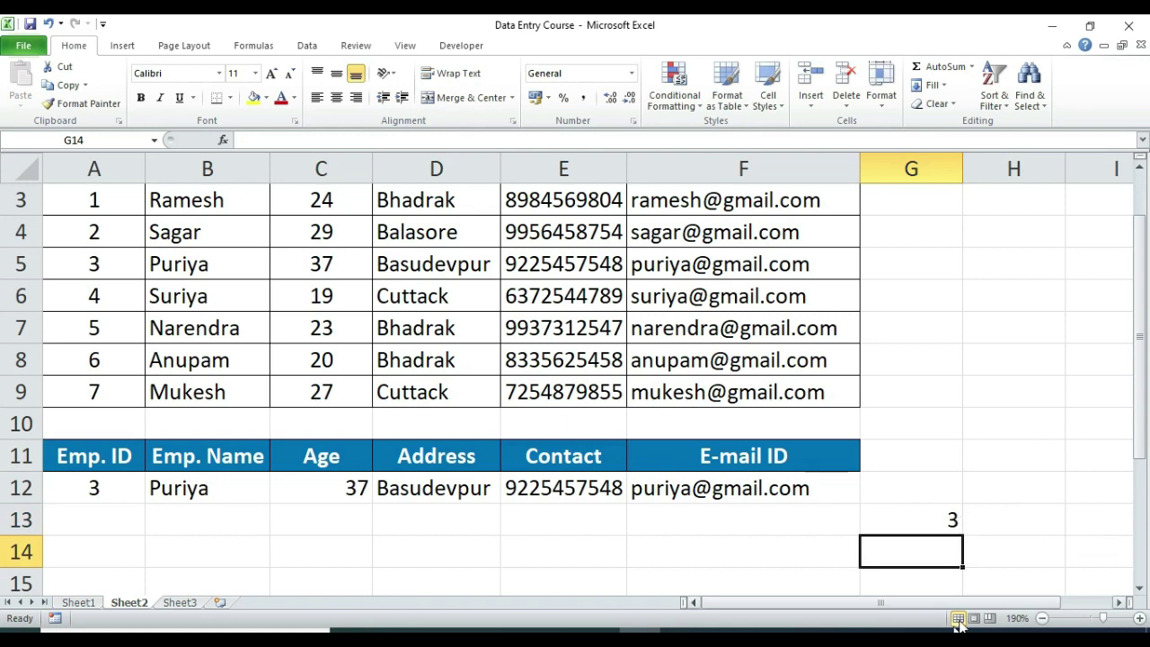
double_click(950, 526)
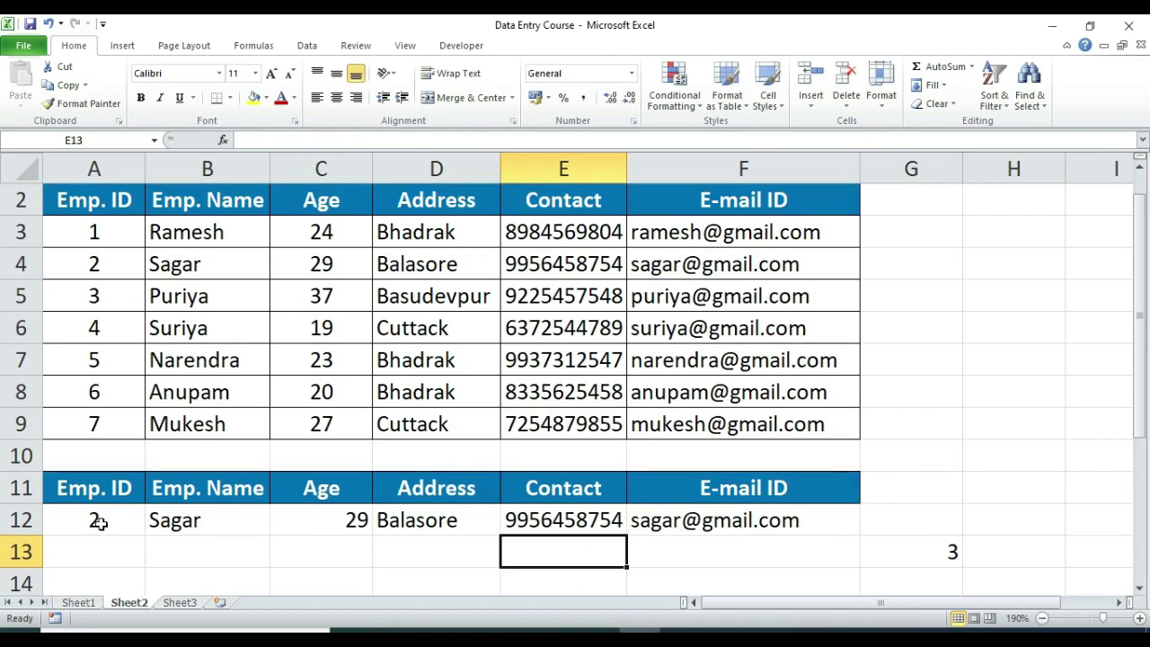
Delete the old lookup row and MATCH test result in A12:G13
left_click_drag(101, 524, 951, 562)
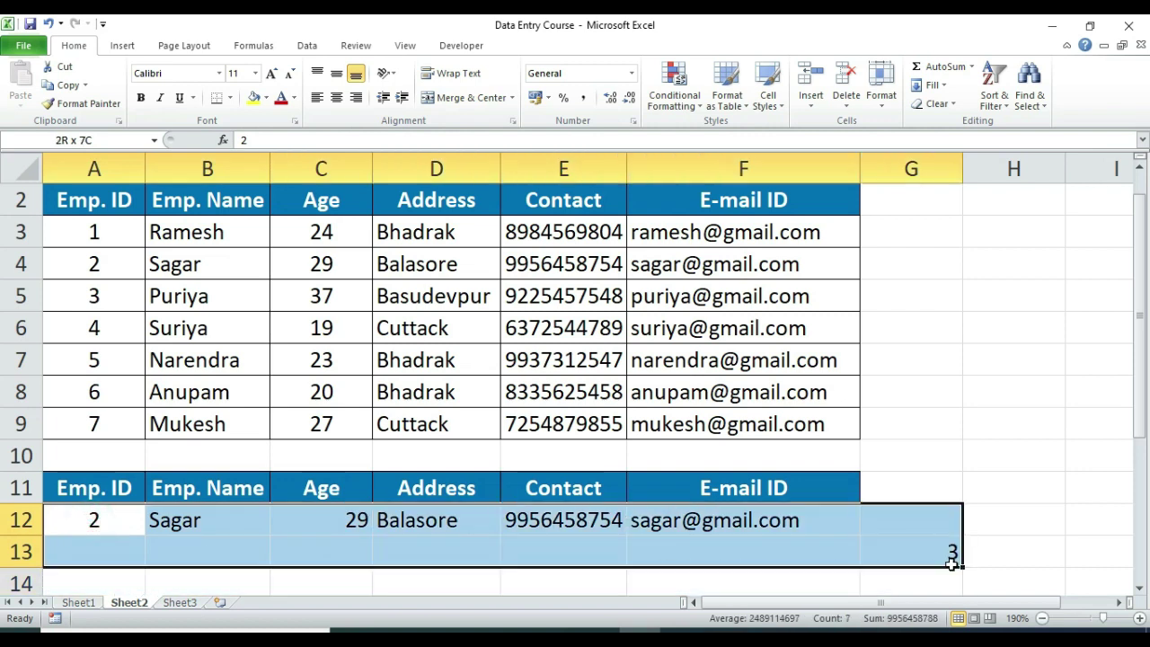
key("Delete")
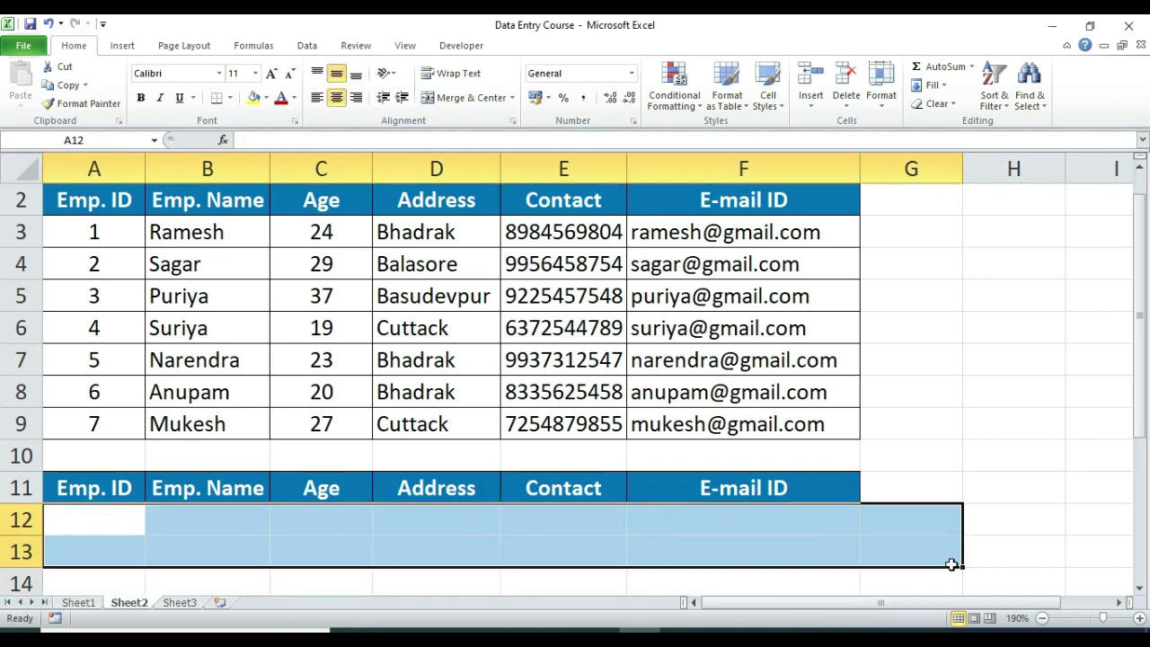
left_click(1034, 434)
left_click_drag(94, 519, 673, 526)
Check the emptied row 12 cells, ending on B12 for the new name formula
left_click(260, 521)
left_click(310, 516)
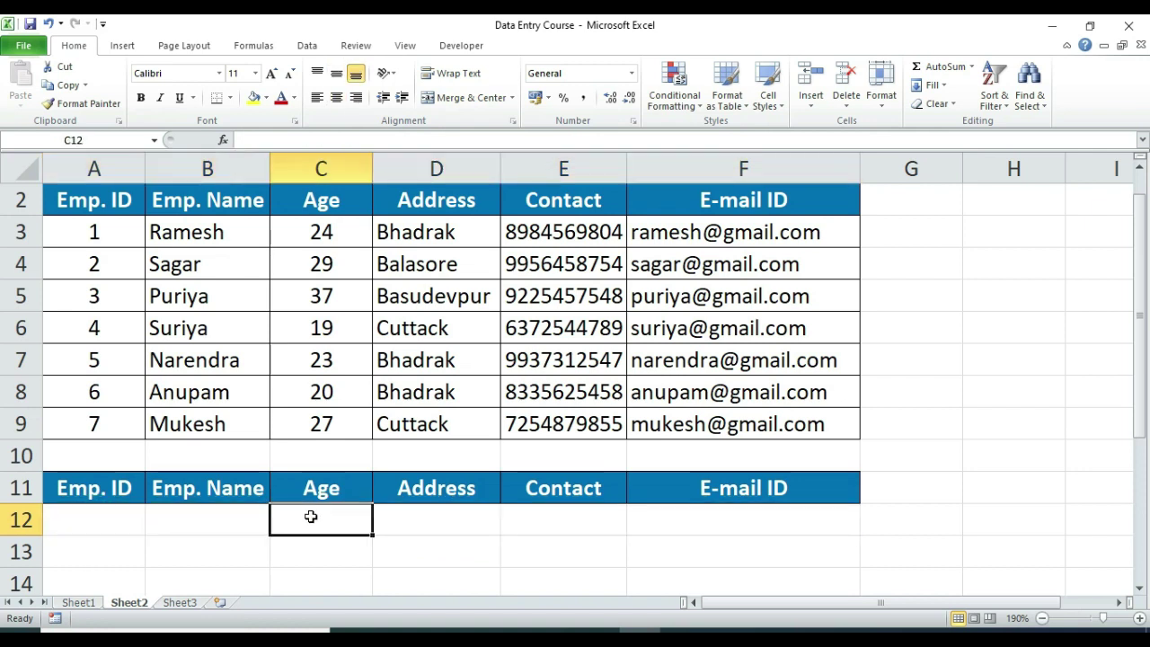
left_click(261, 516)
left_click(300, 514)
left_click(222, 521)
left_click(216, 525)
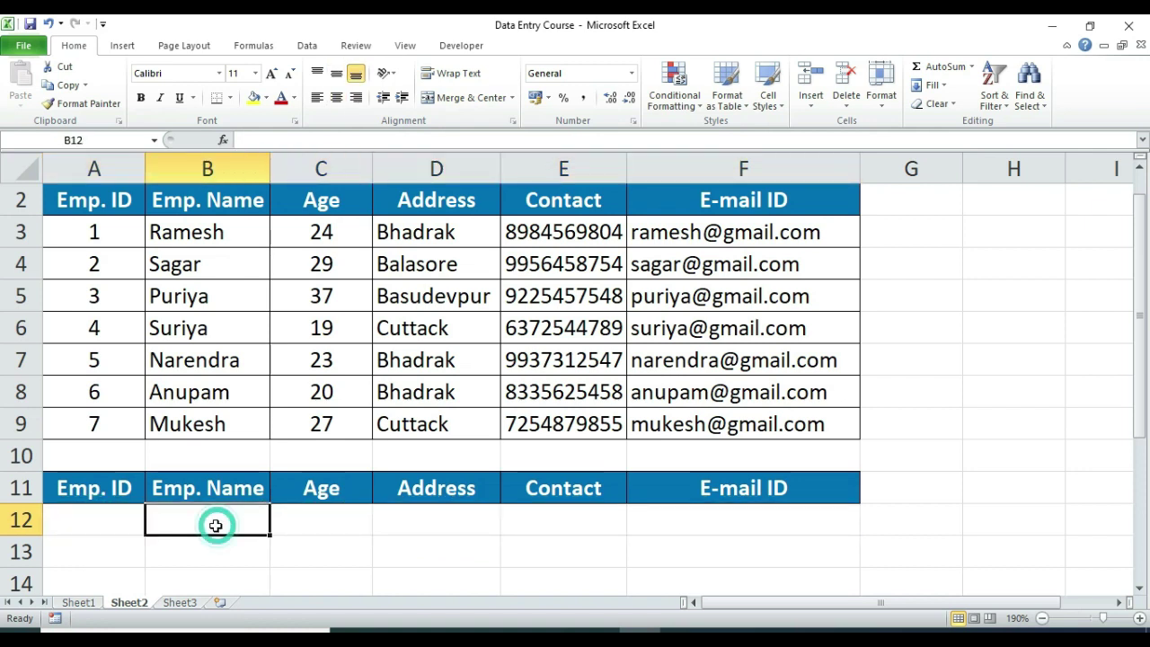
double_click(95, 521)
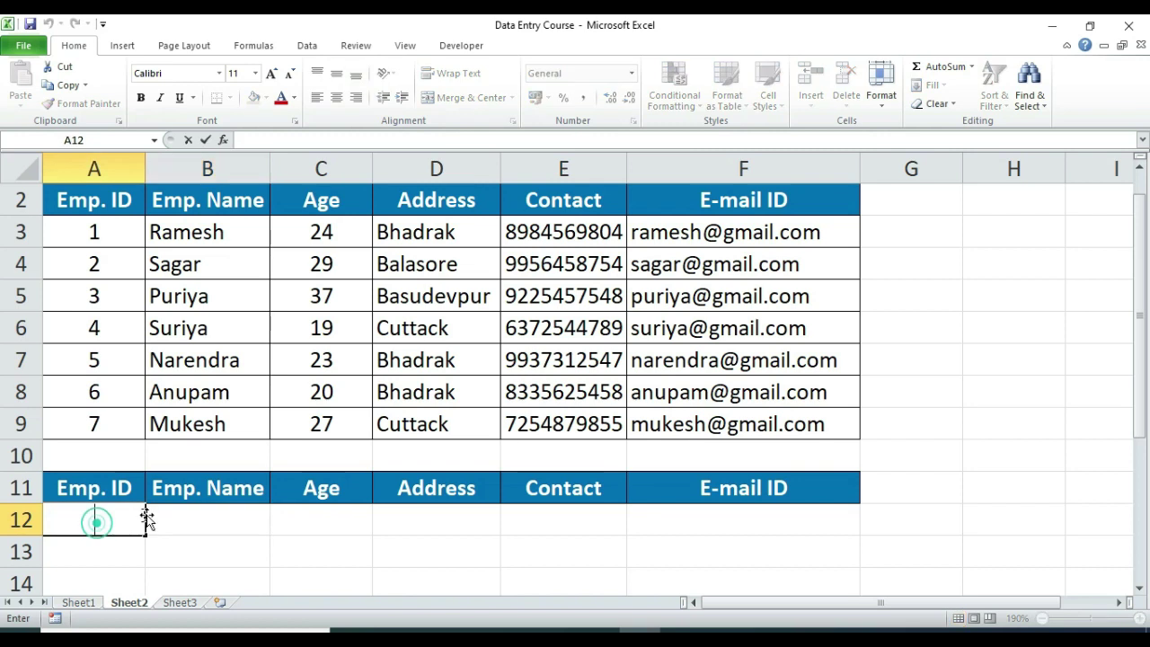
left_click(162, 519)
left_click(296, 518)
left_click(404, 520)
left_click(521, 516)
left_click(363, 528)
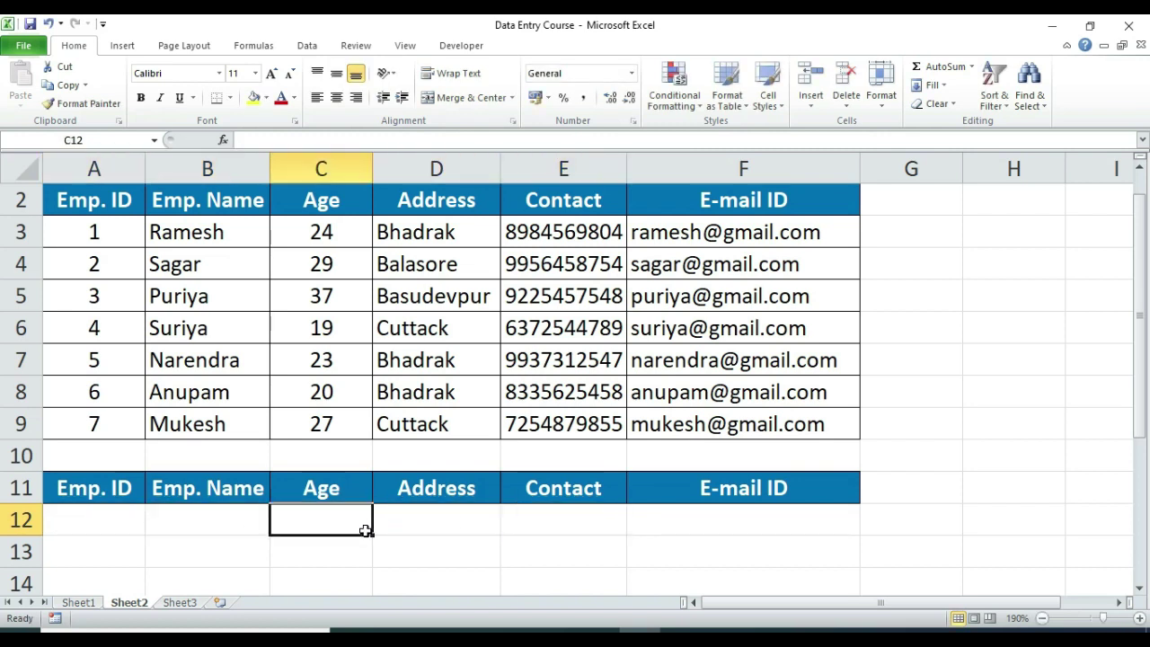
left_click(200, 526)
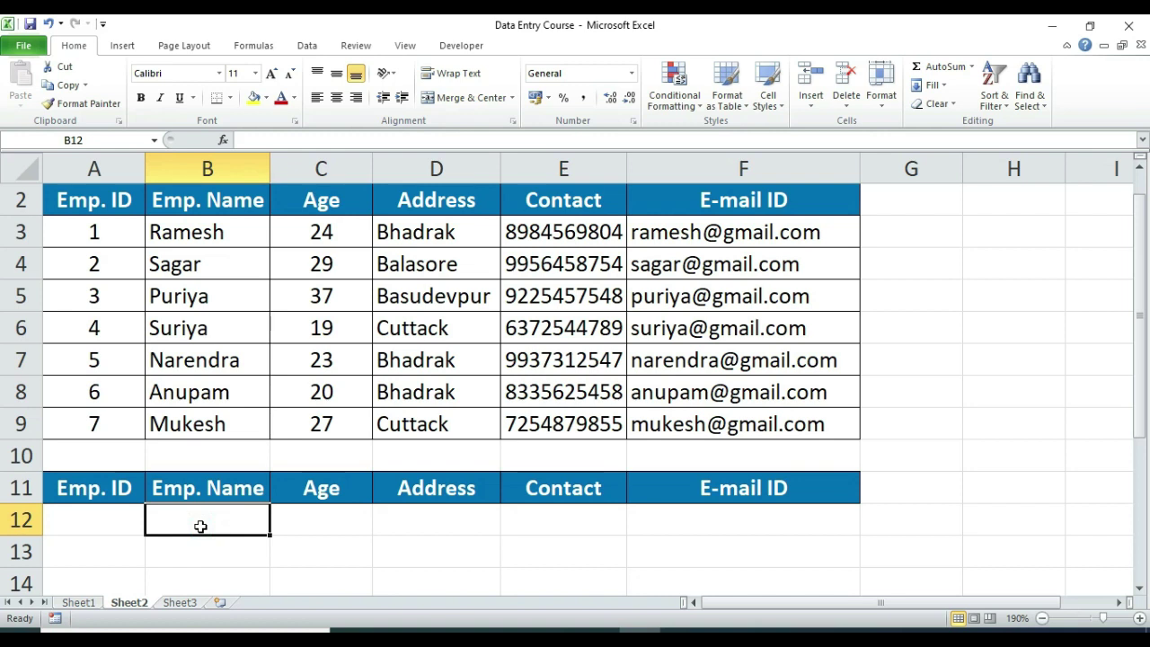
Start B12's VLOOKUP with the column-locked lookup value $A12
type("=v")
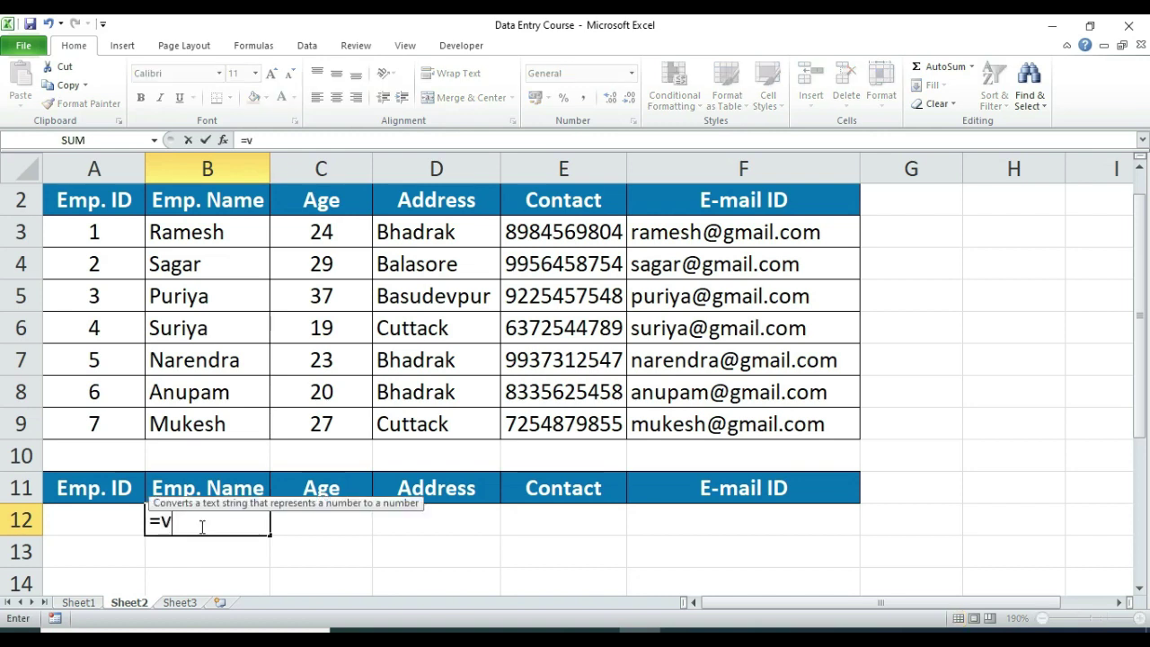
type("looku")
key("Tab")
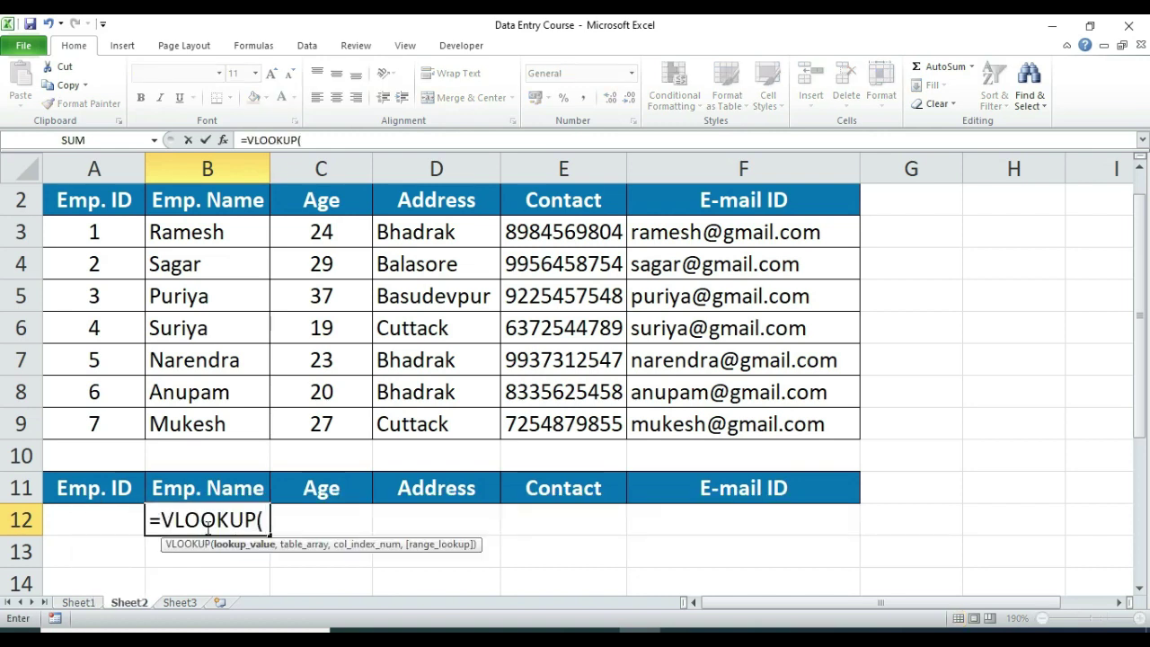
left_click(106, 521)
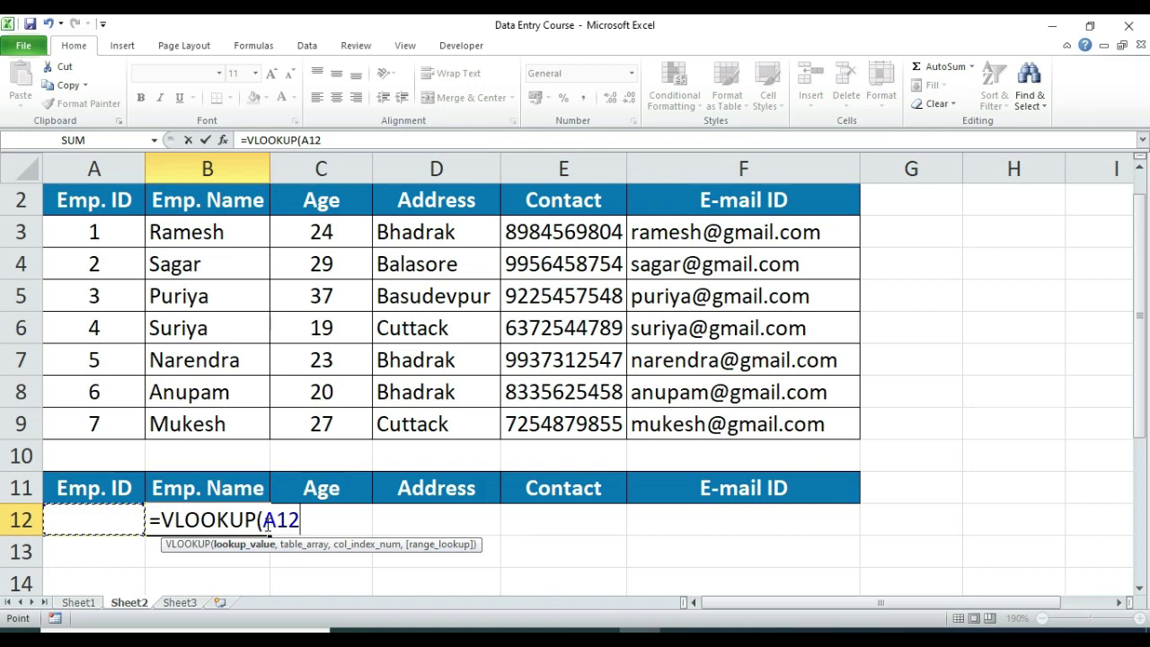
left_click(267, 523)
type("$")
left_click(311, 521)
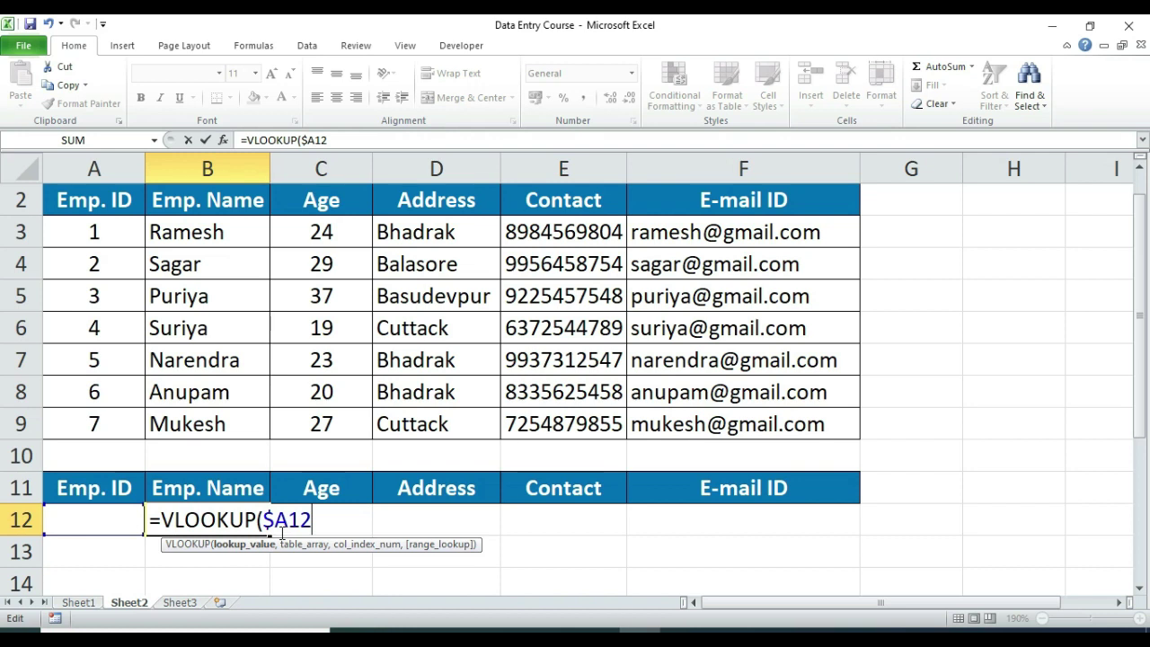
type(",")
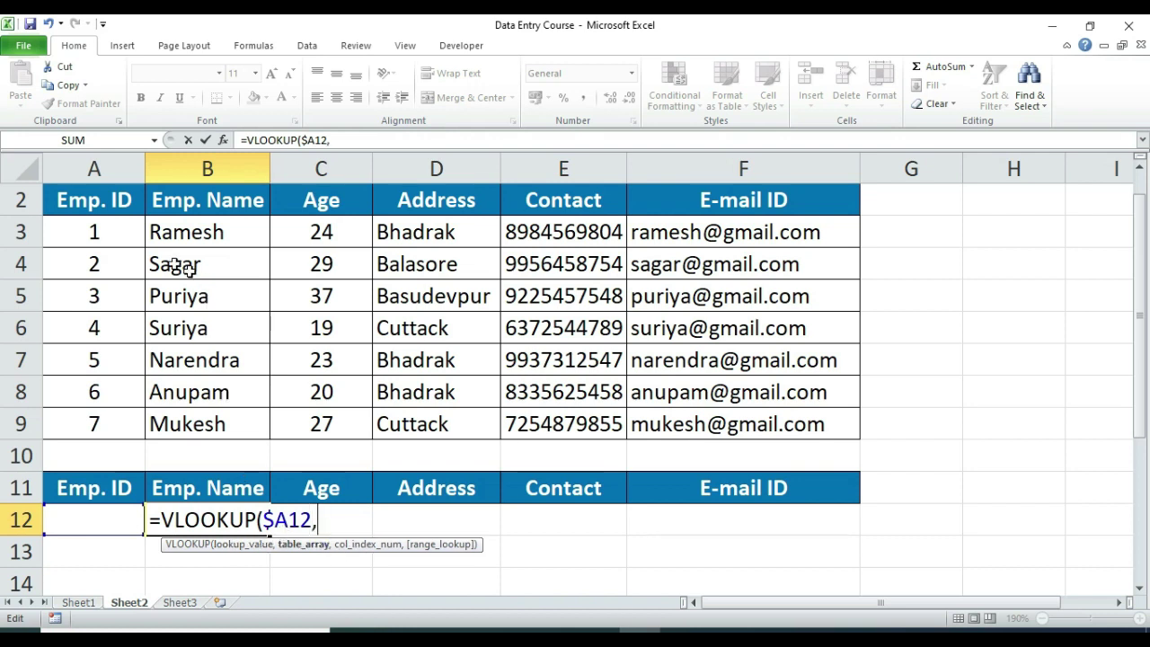
Add the absolute table range $A$2:$F$9 and begin a MATCH for the column number
left_click_drag(97, 209, 774, 425)
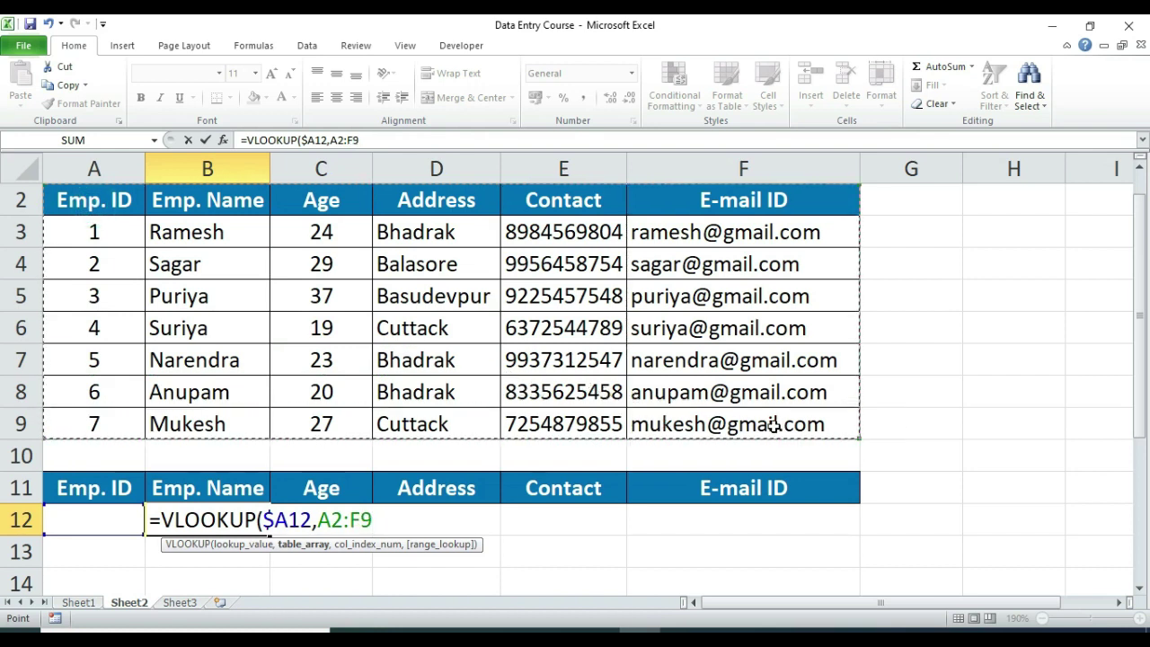
key("F4")
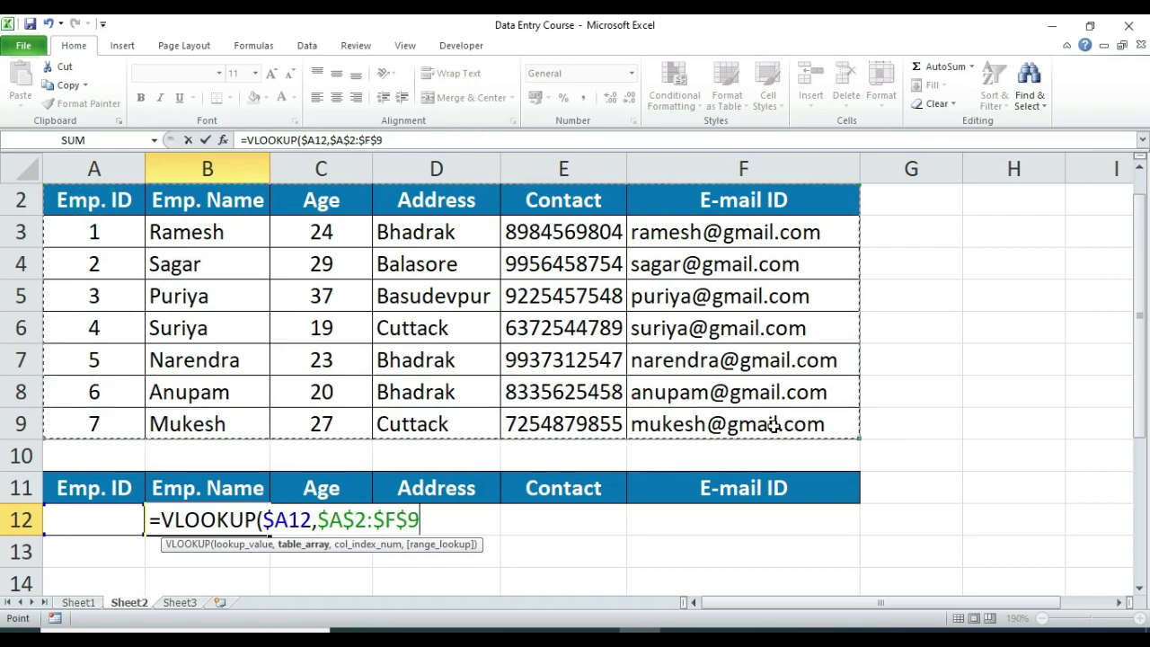
type(",")
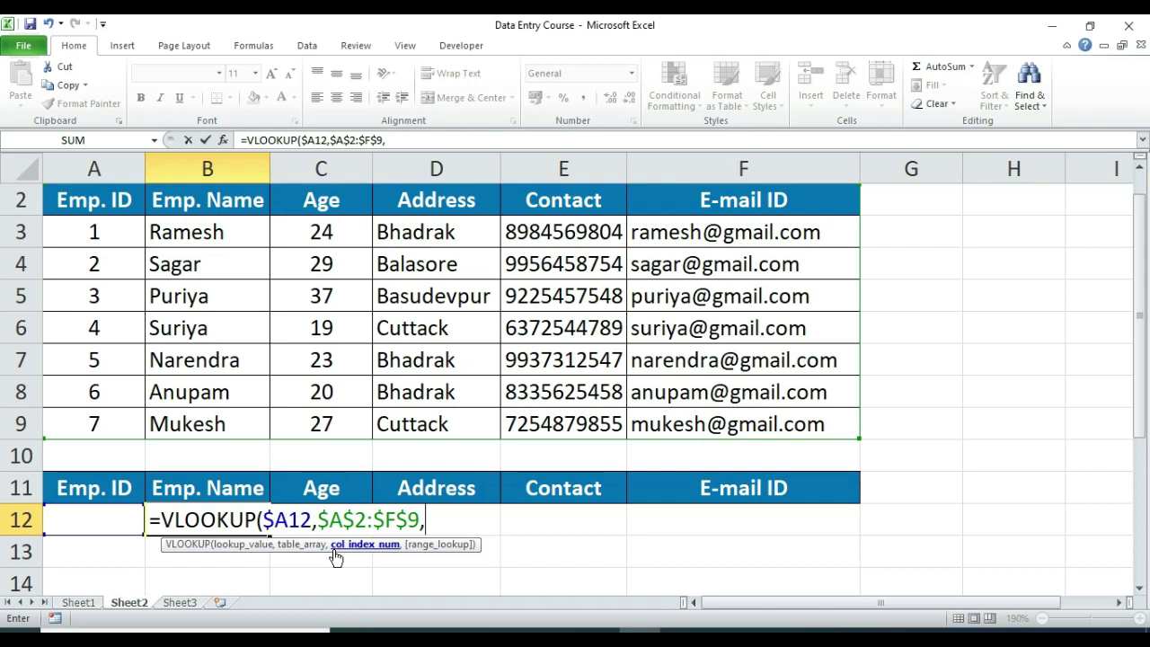
type("matc")
key("Tab")
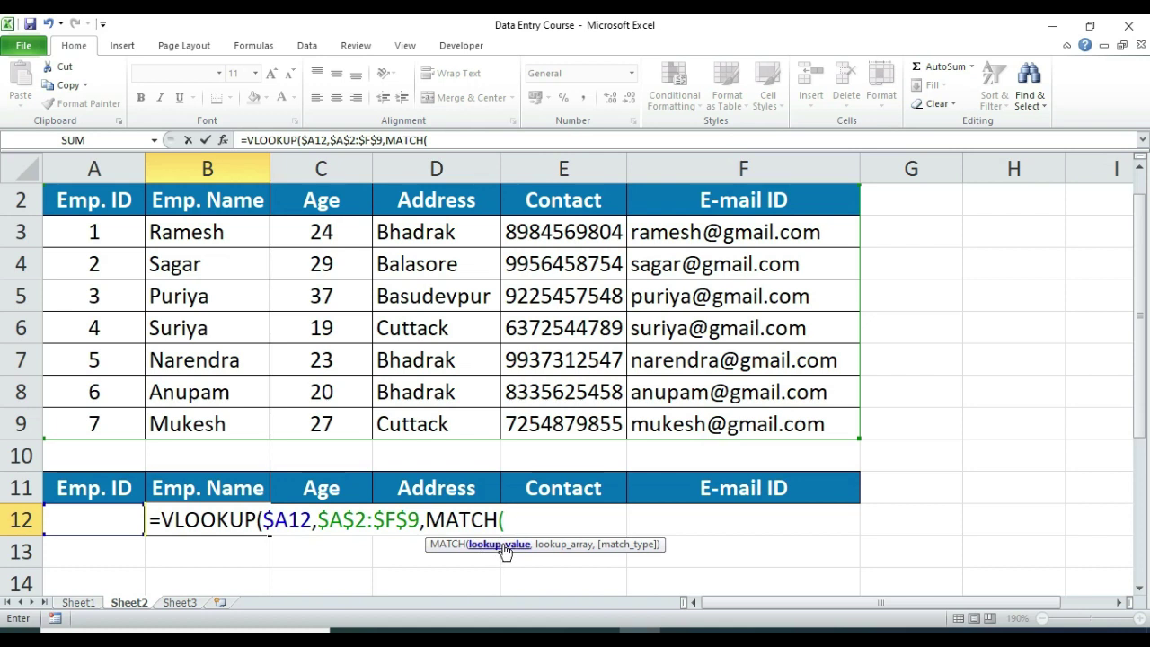
Complete B12 as =VLOOKUP($A12,$A$2:$F$9,MATCH(B$11,$A$11:$F$11,0),0) and commit it
left_click(231, 486)
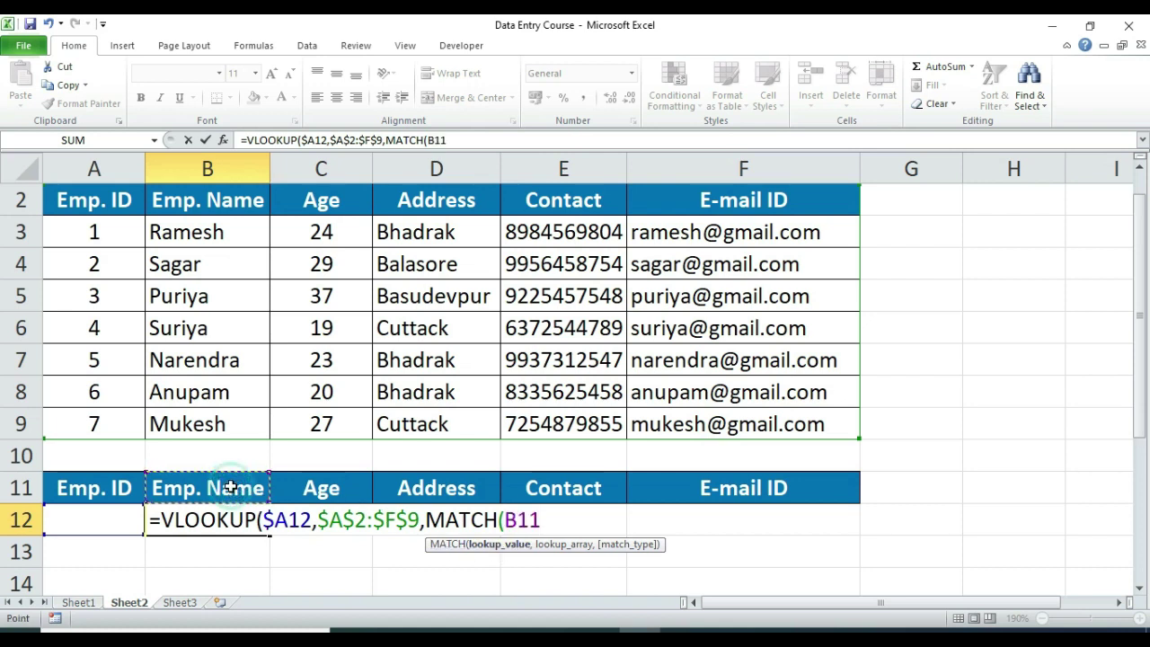
double_click(515, 520)
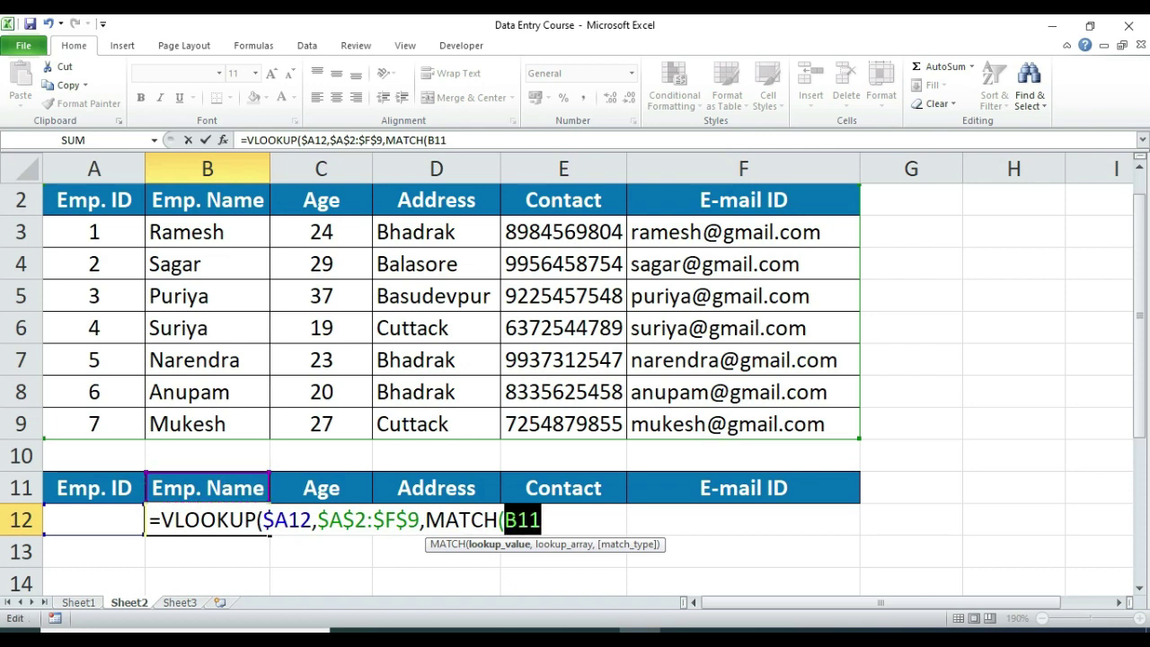
left_click(518, 521)
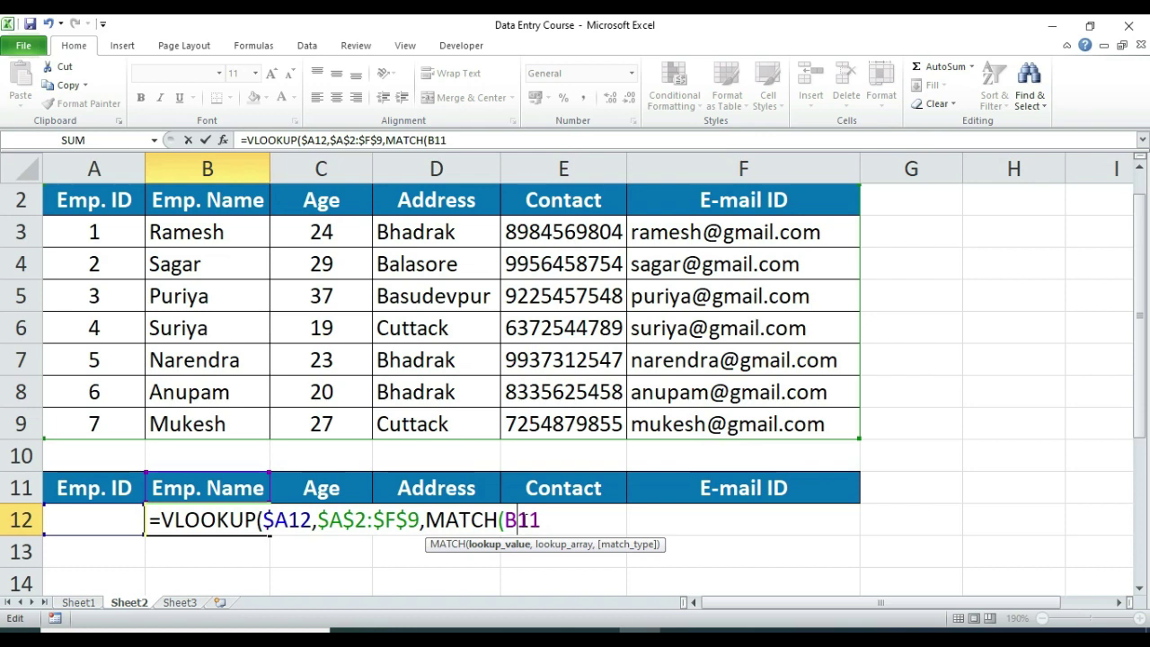
type("$9")
type(",")
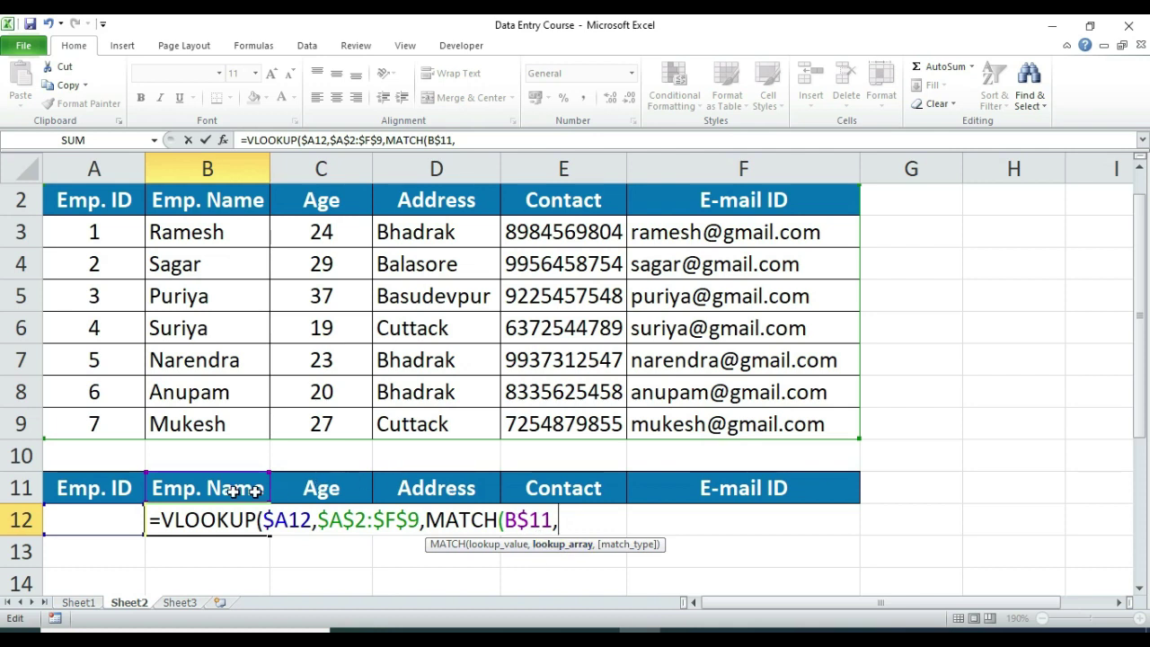
left_click_drag(84, 488, 696, 484)
key("F4")
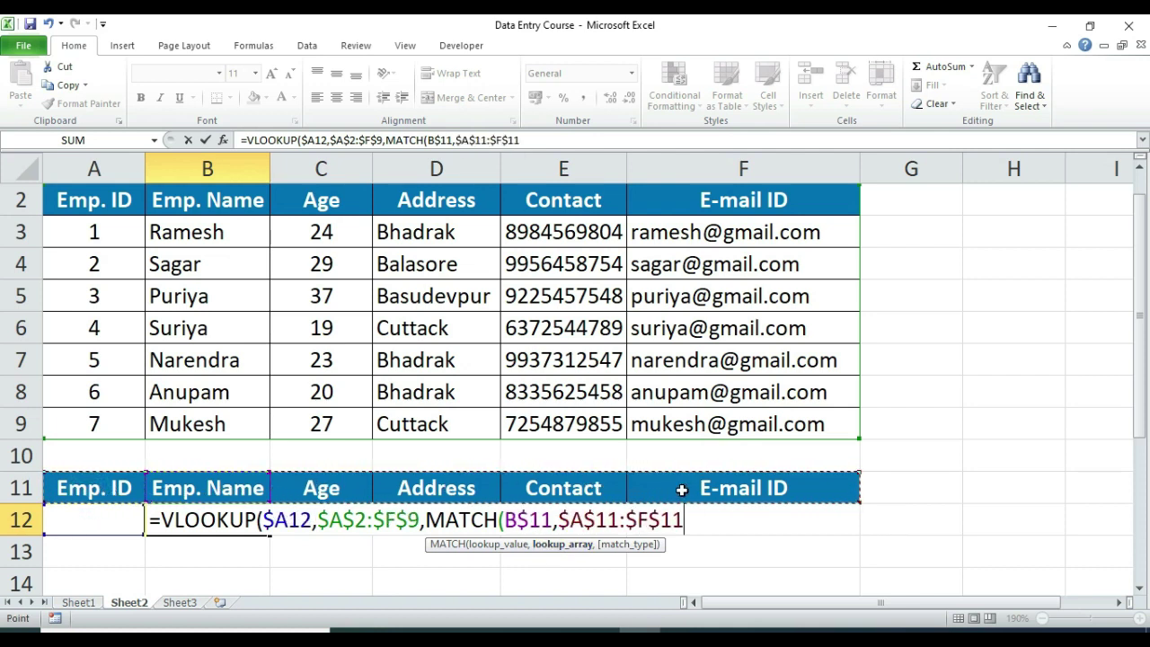
type(",")
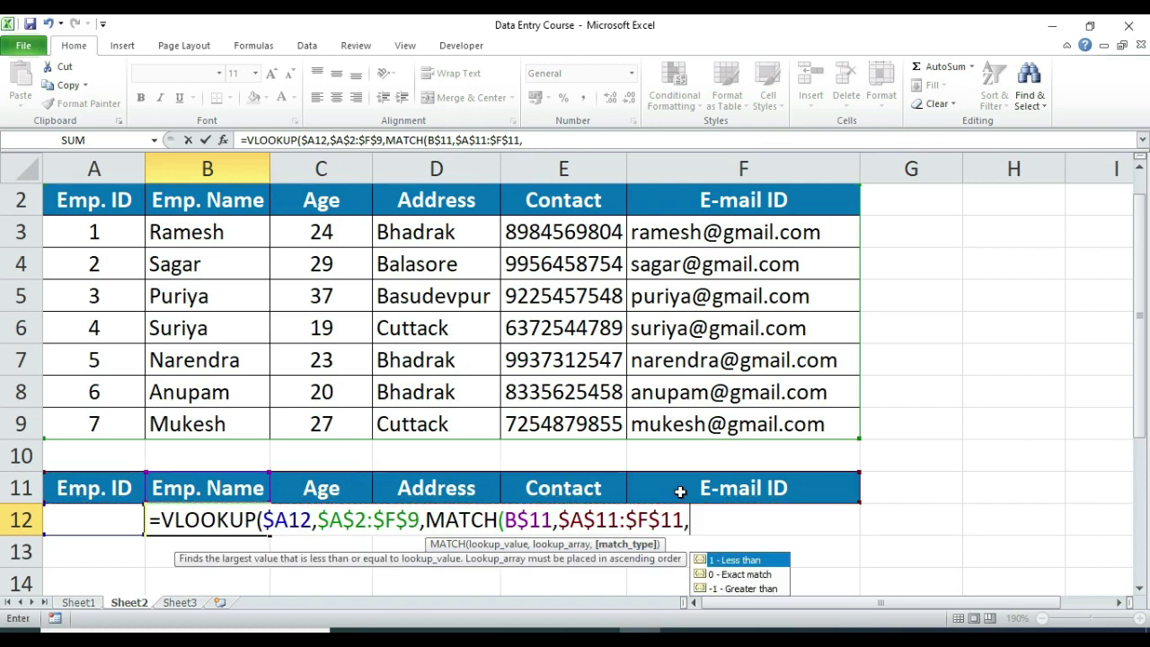
type("0")
type(")")
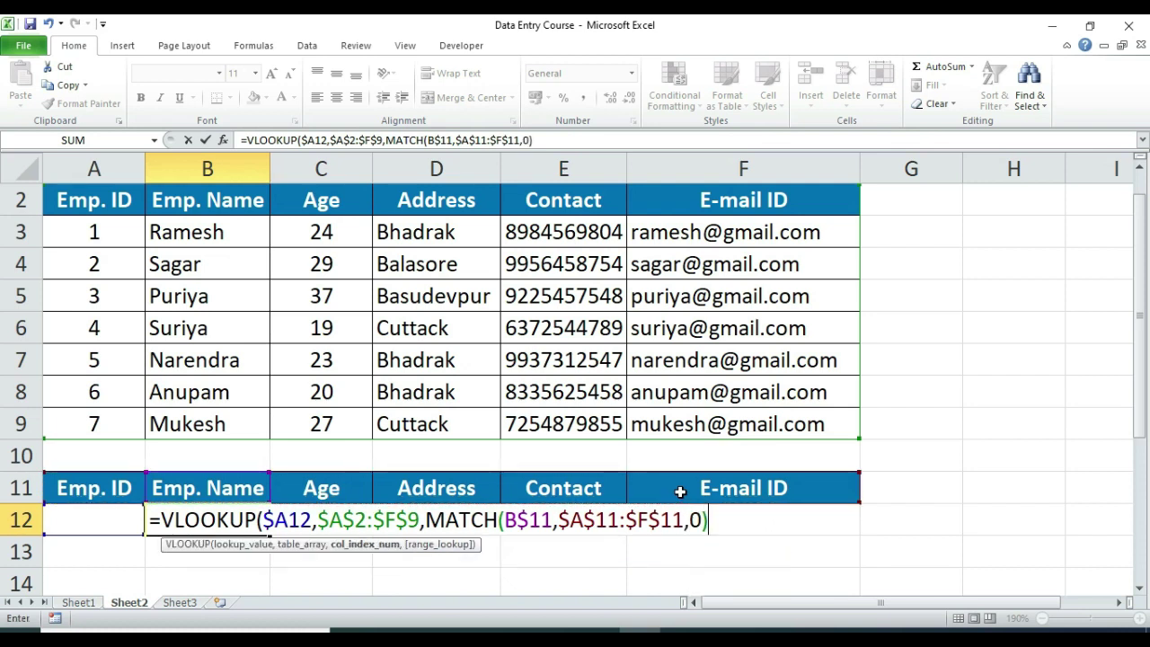
type(",")
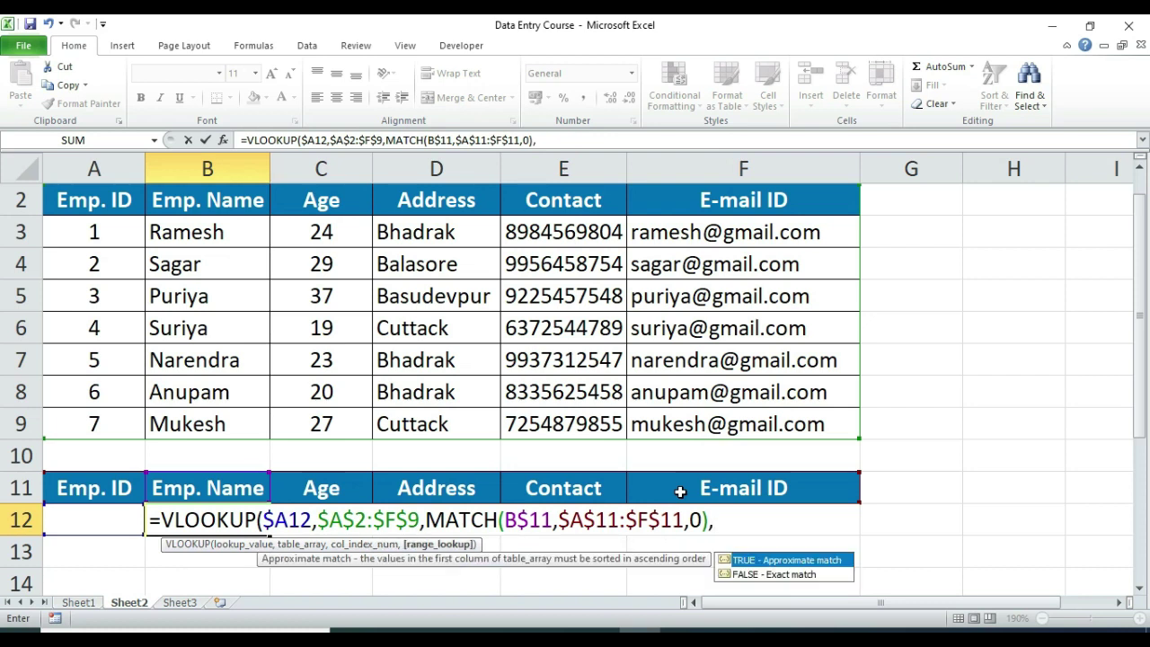
type("0")
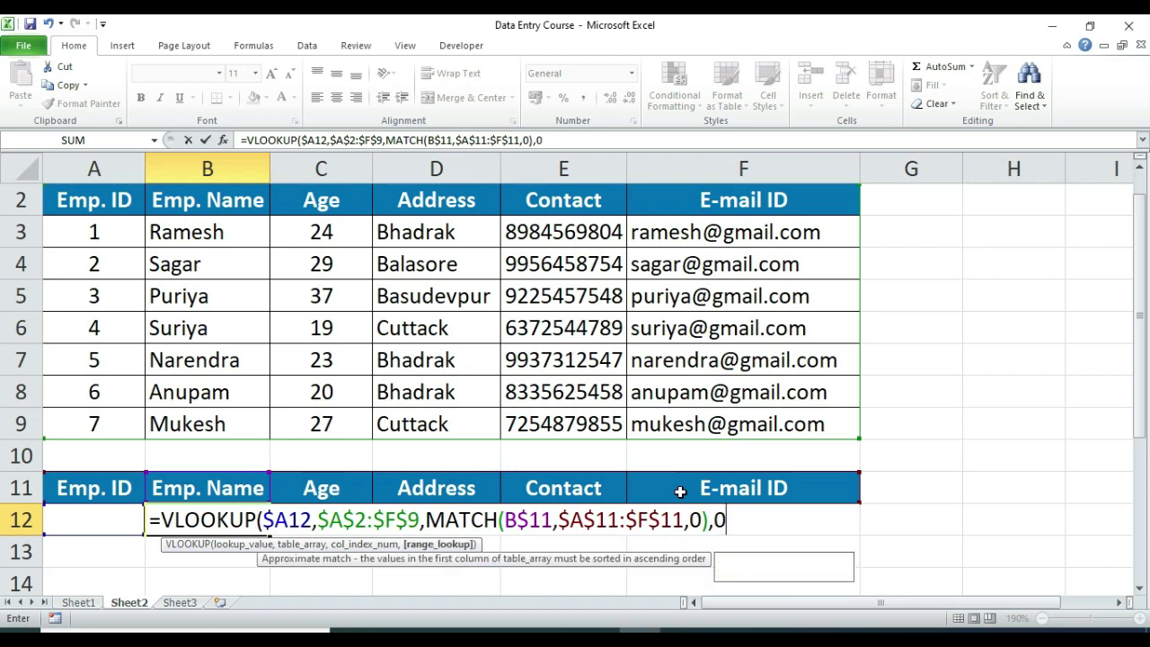
type(")")
key("Return")
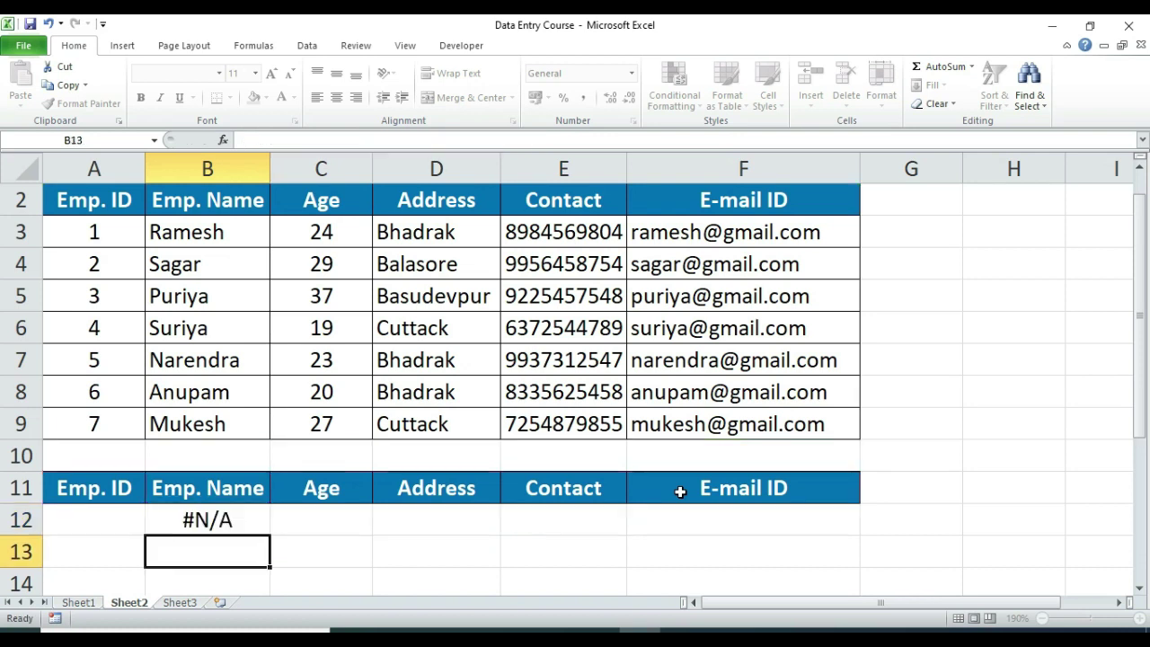
Re-commit B12's lookup formula and fill it across to F12
left_click(231, 519)
double_click(231, 519)
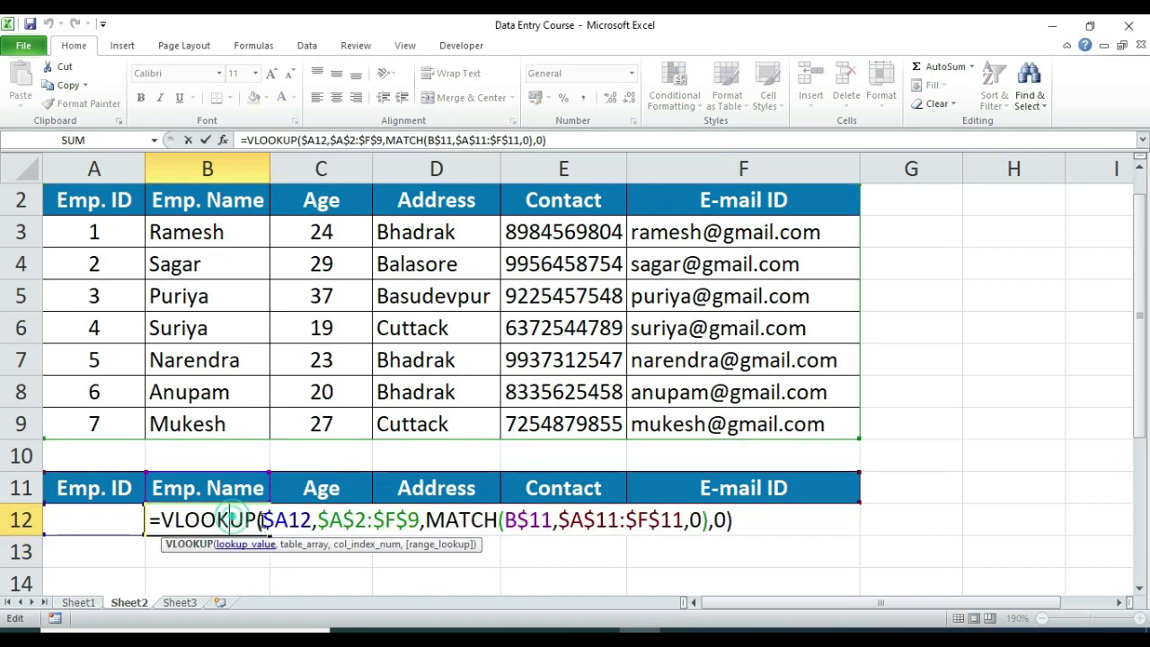
key("Return")
left_click(231, 508)
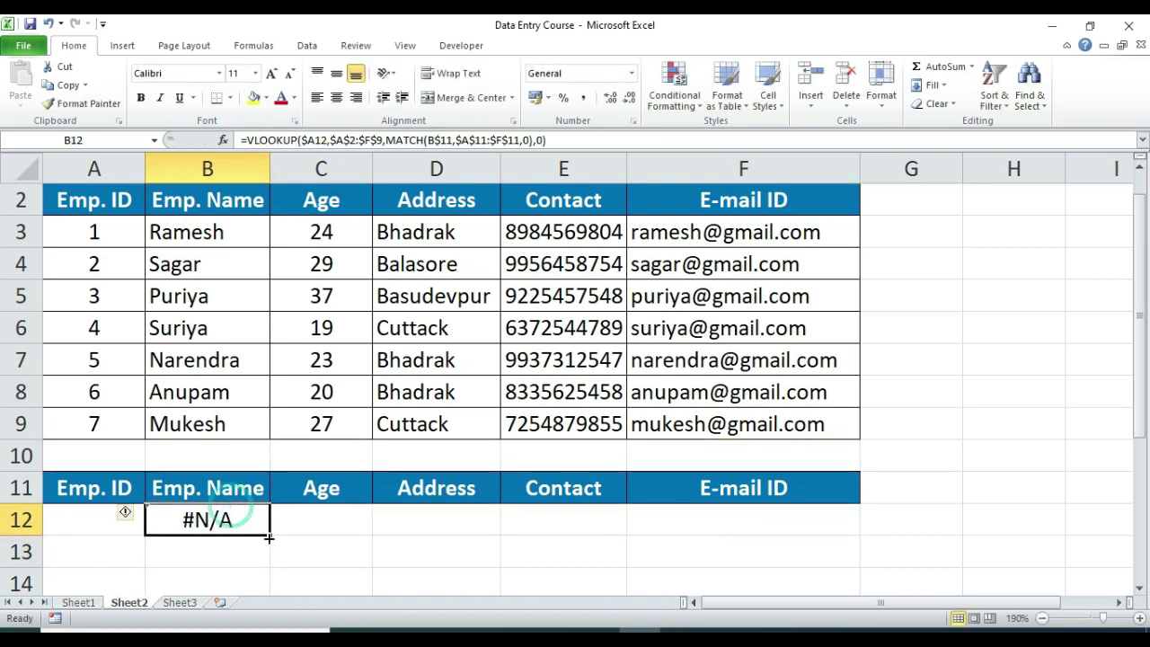
left_click_drag(268, 534, 790, 530)
left_click(410, 571)
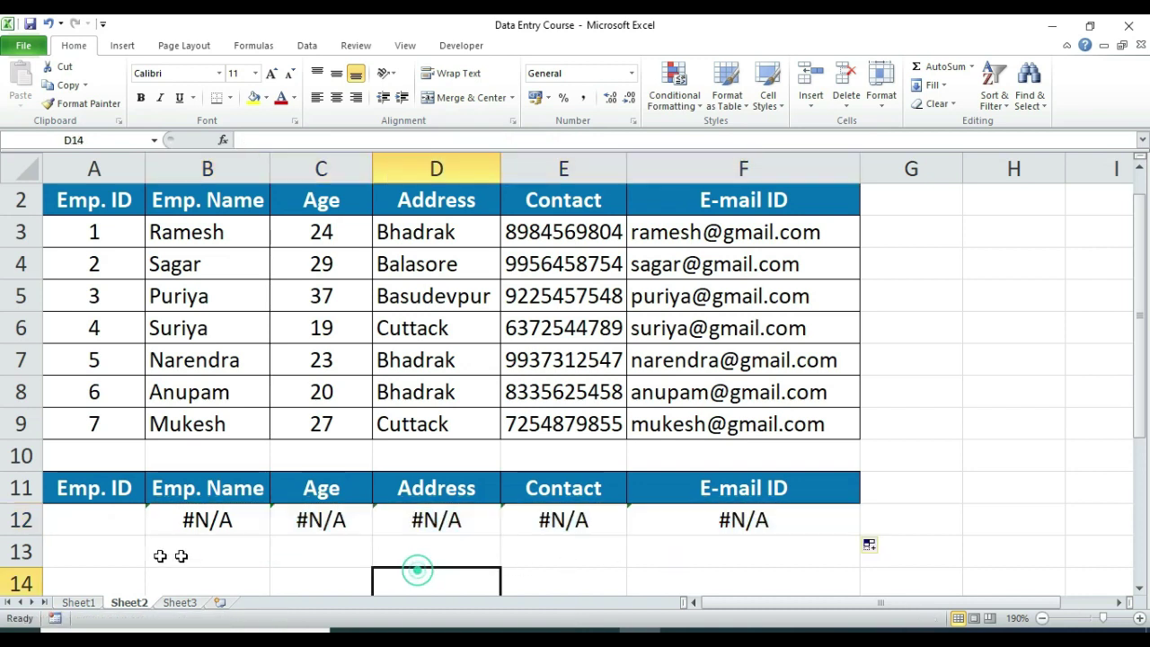
Enter Emp. ID 1 in A12 and check the looked-up values in B12:F12
left_click(91, 525)
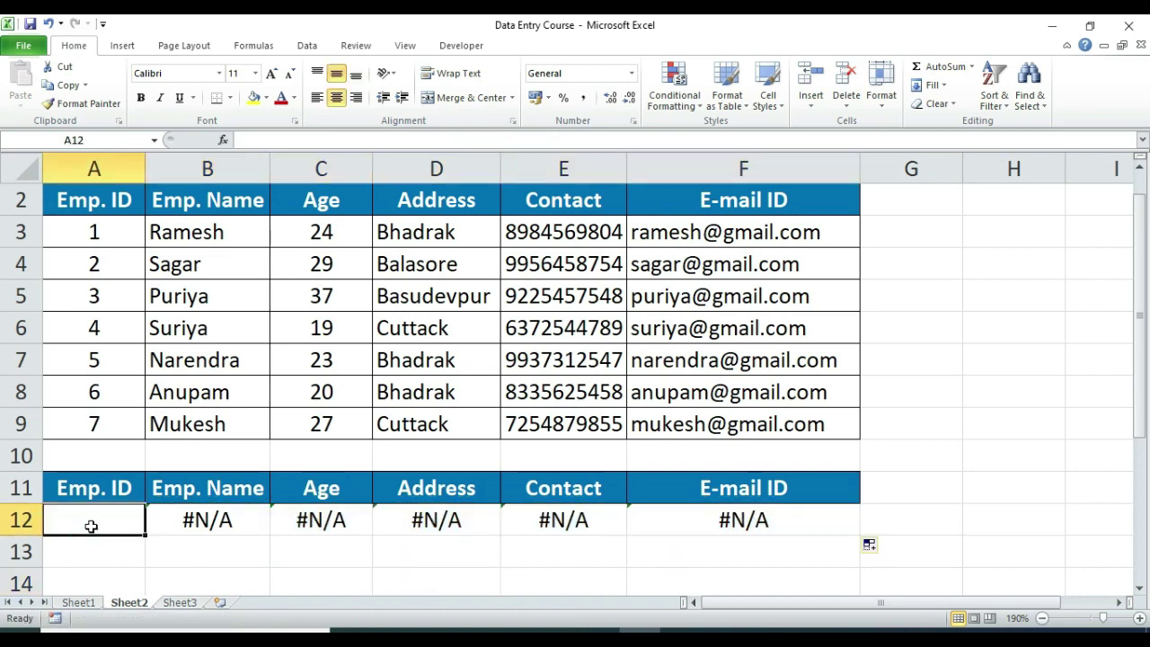
type("1")
key("Return")
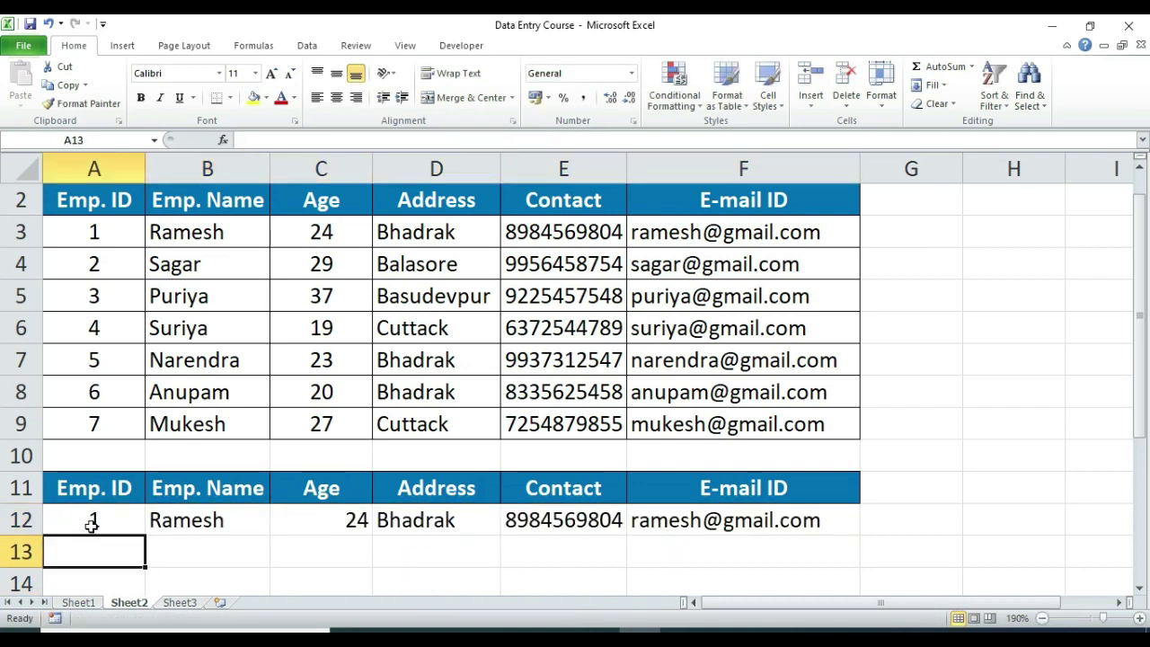
left_click(91, 525)
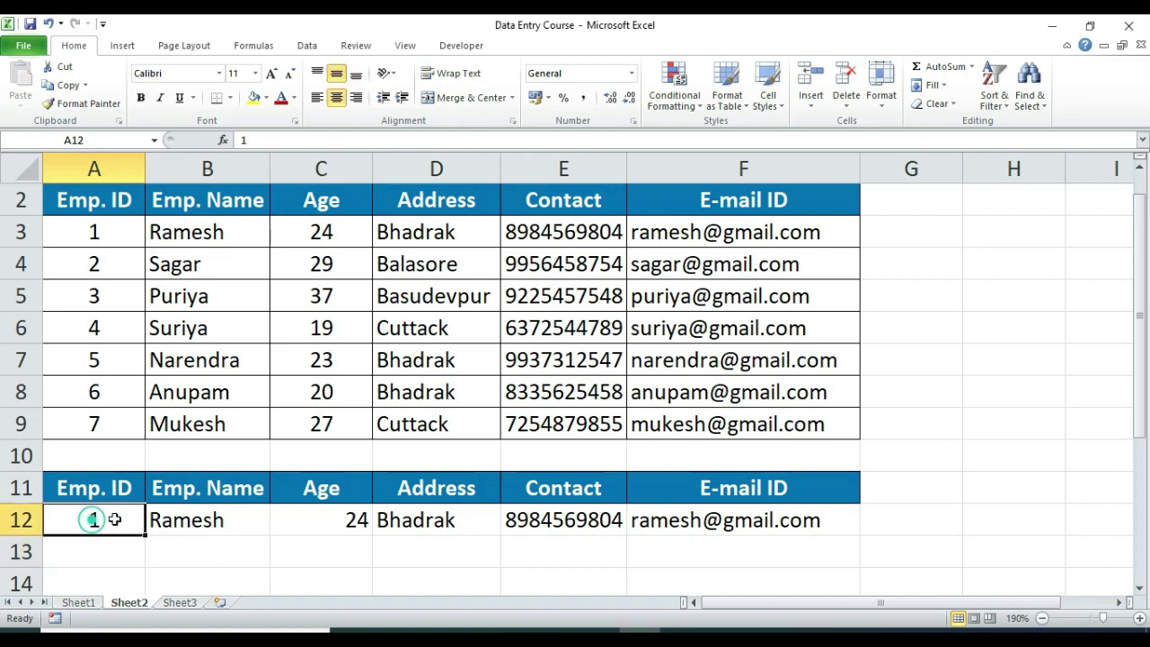
left_click(188, 518)
left_click(295, 518)
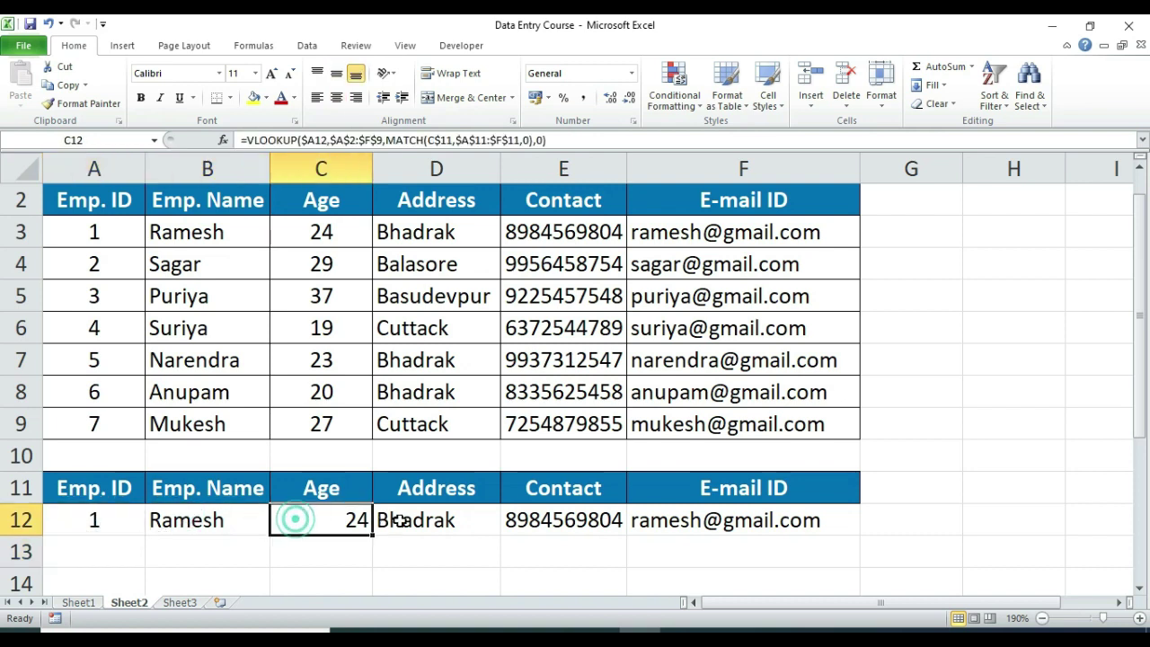
left_click(390, 518)
left_click(559, 526)
left_click(690, 519)
left_click(95, 518)
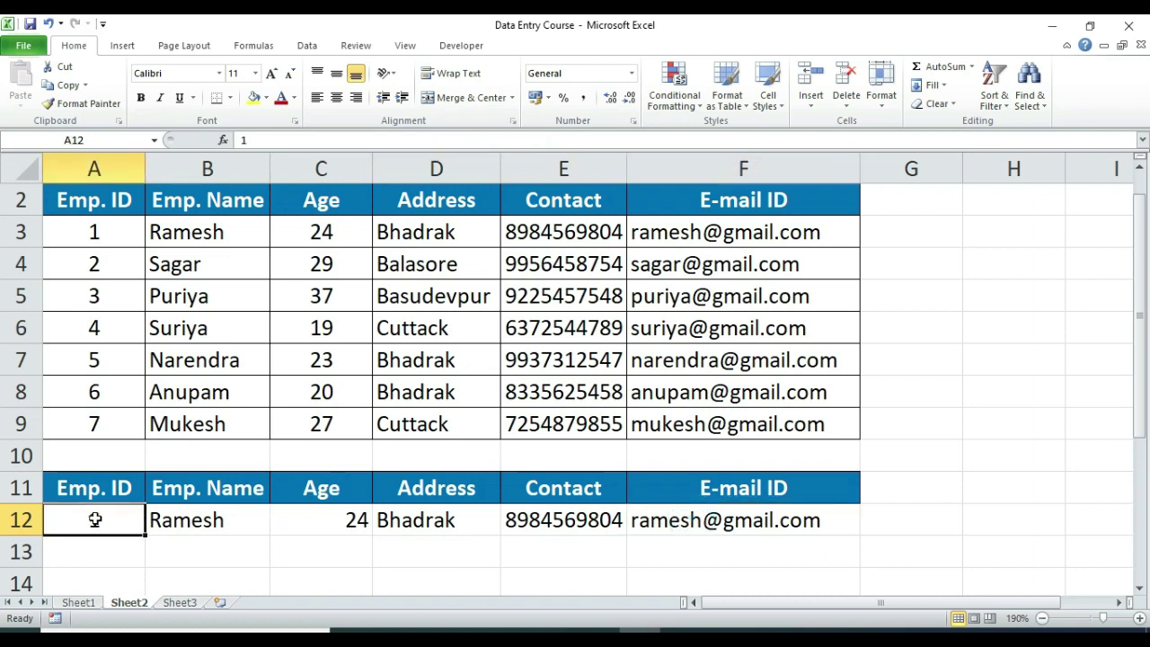
left_click(186, 549)
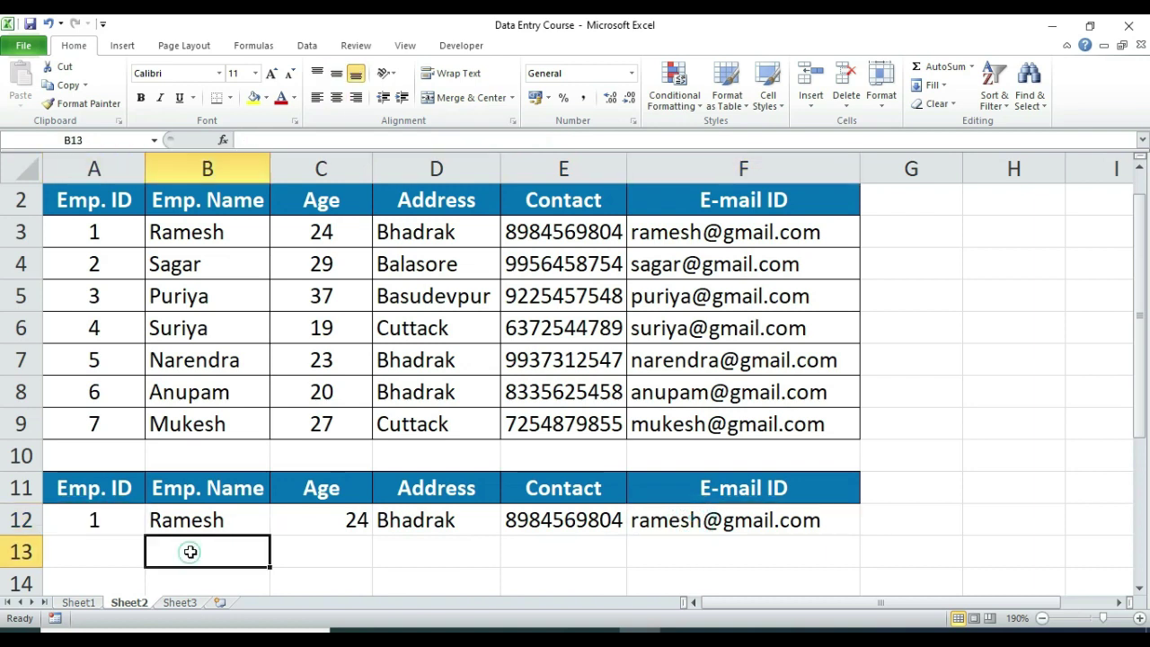
left_click(207, 526)
left_click(379, 519)
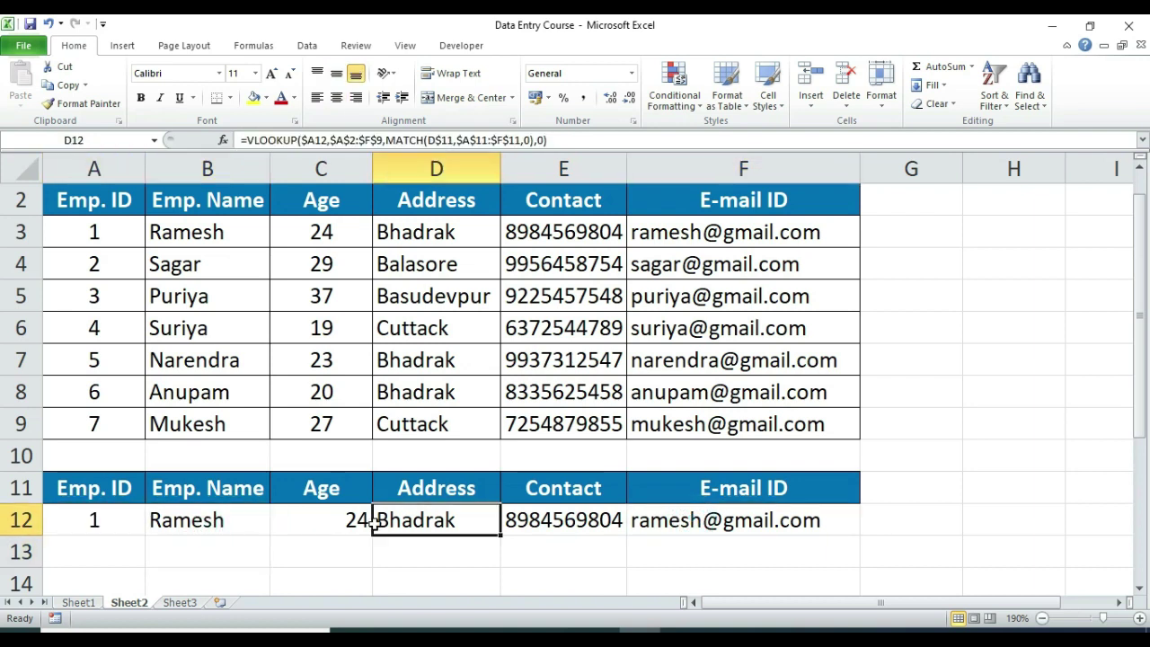
Change the ID in A12 to 2 and check the results in B12:D12
left_click(123, 526)
type("2")
key("Return")
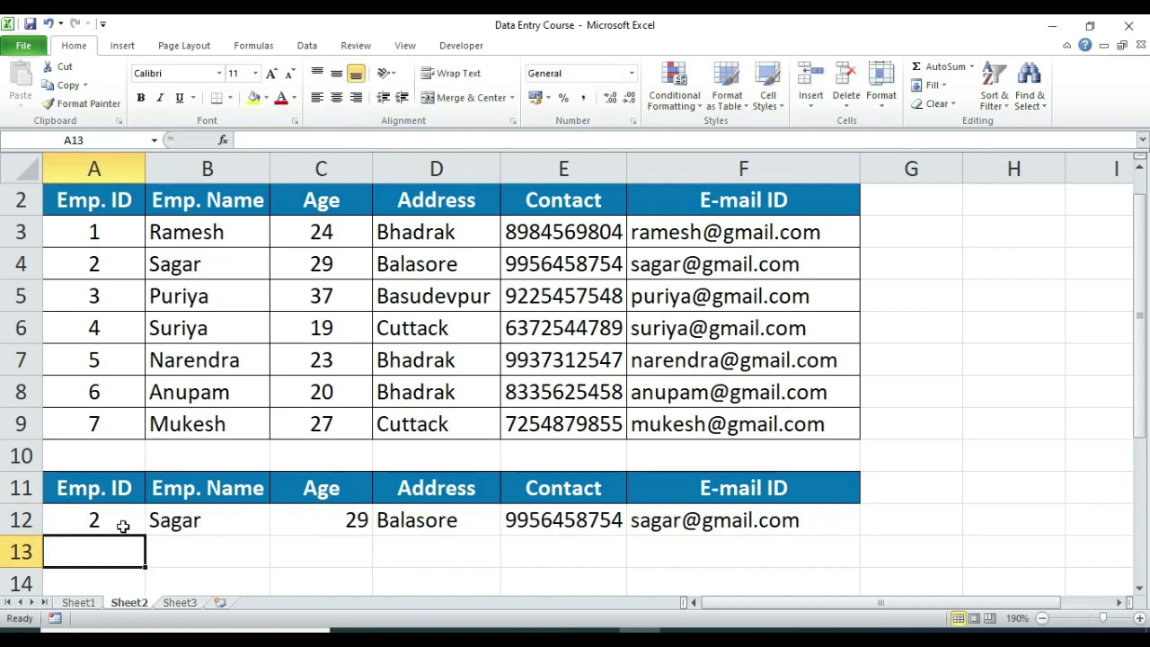
left_click(243, 522)
left_click(346, 519)
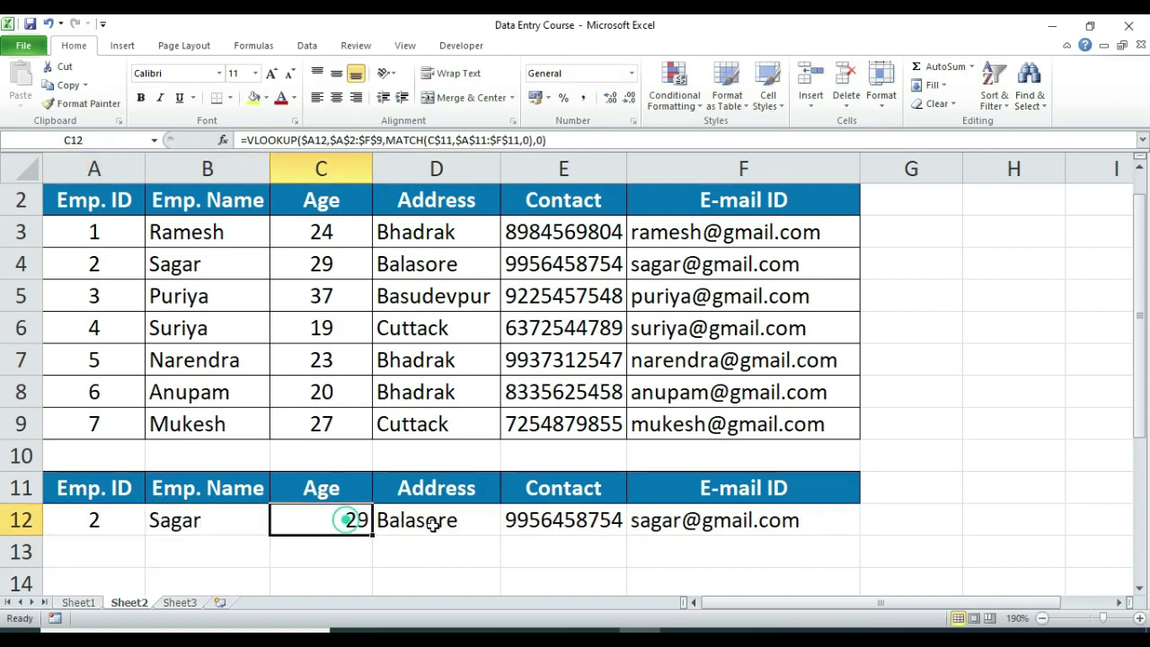
left_click(413, 519)
Try ID 25, then set A12 to Emp. ID 5 and review row 12's results
double_click(119, 519)
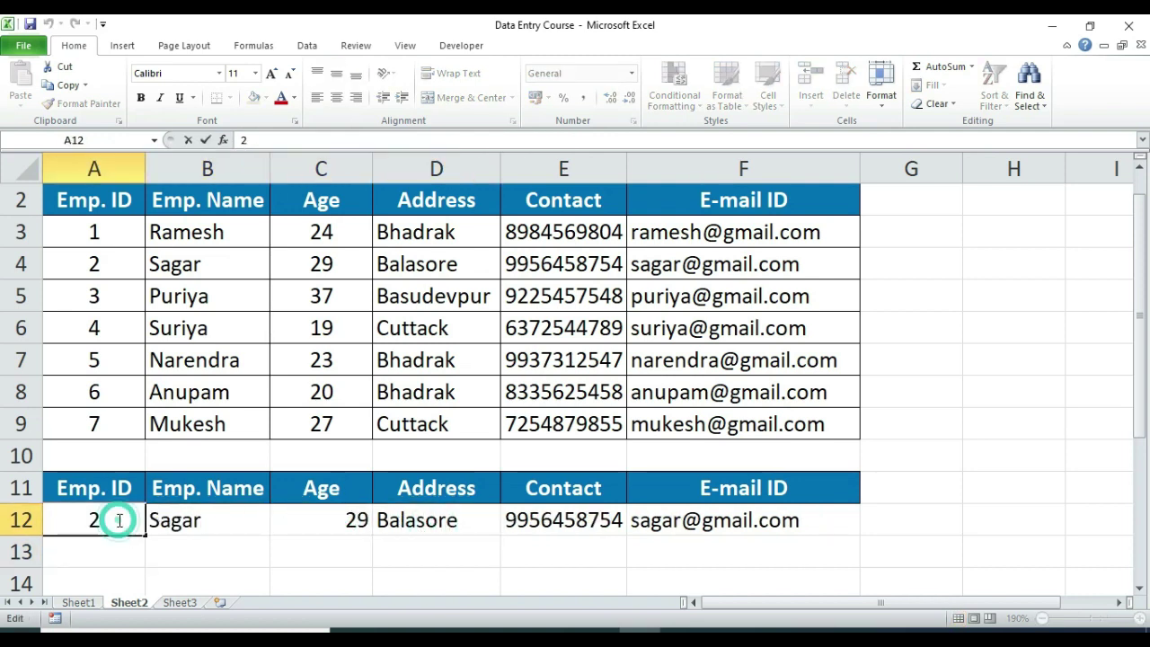
type("5")
key("Return")
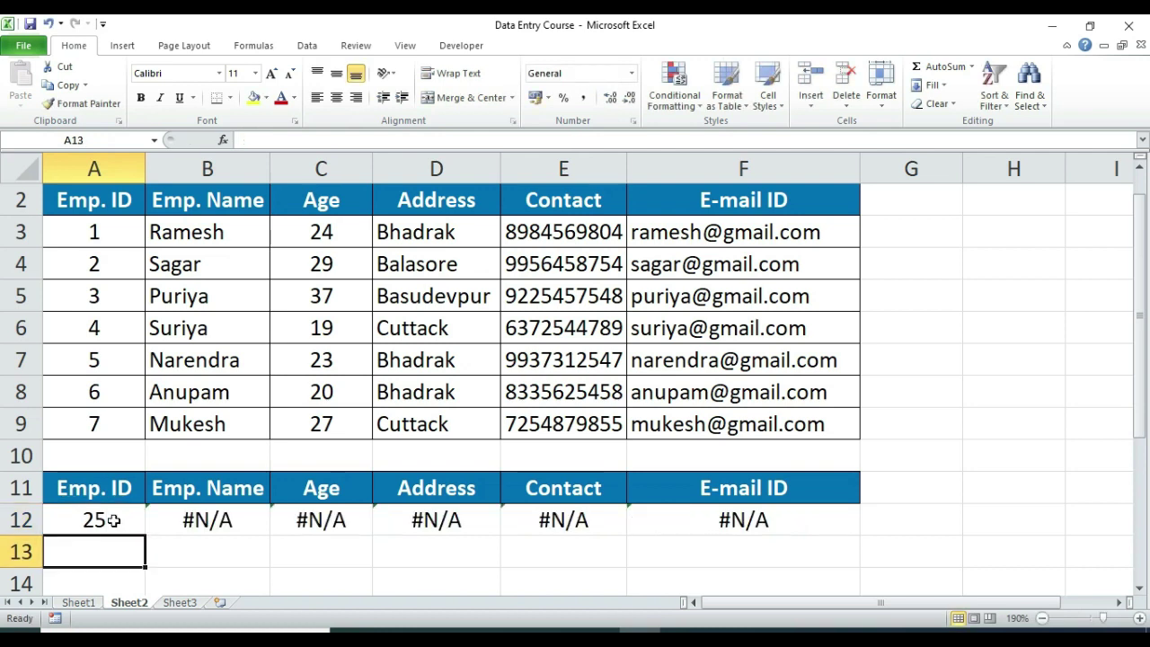
left_click(114, 520)
type("5")
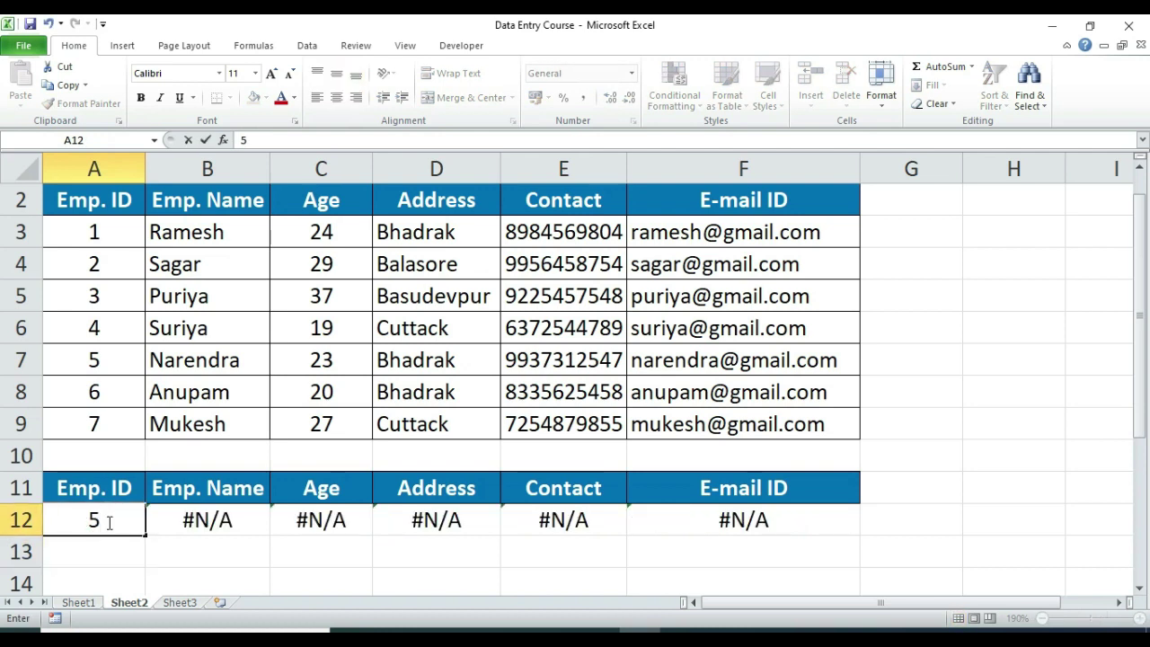
key("Return")
left_click_drag(161, 523, 643, 521)
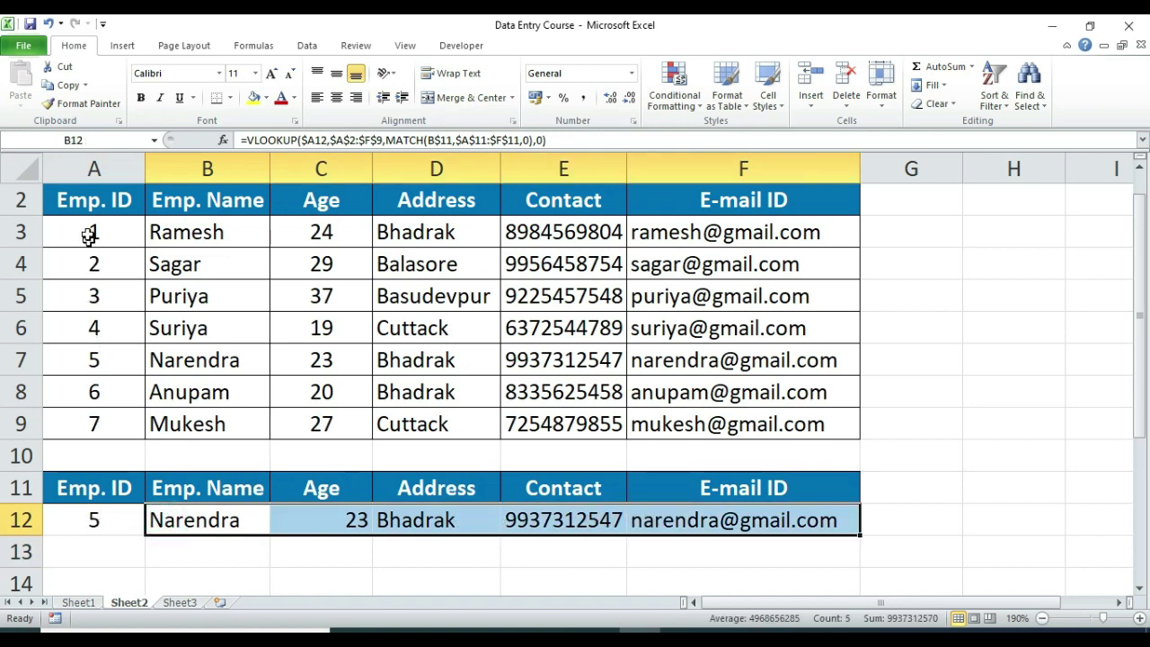
left_click_drag(90, 231, 99, 424)
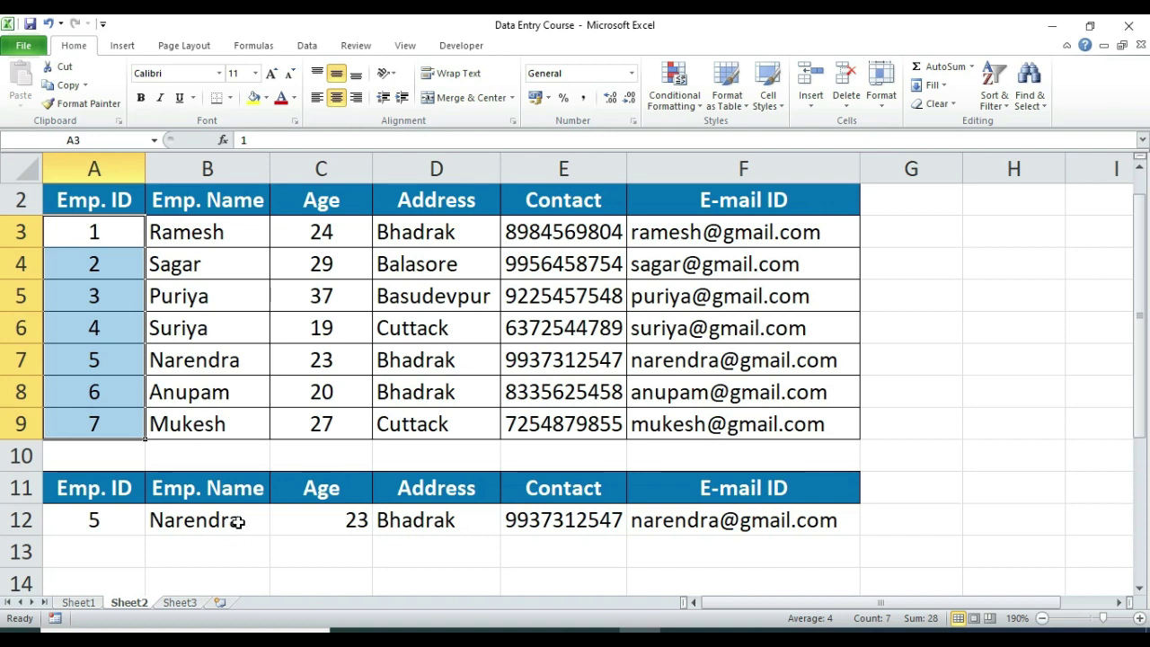
double_click(237, 521)
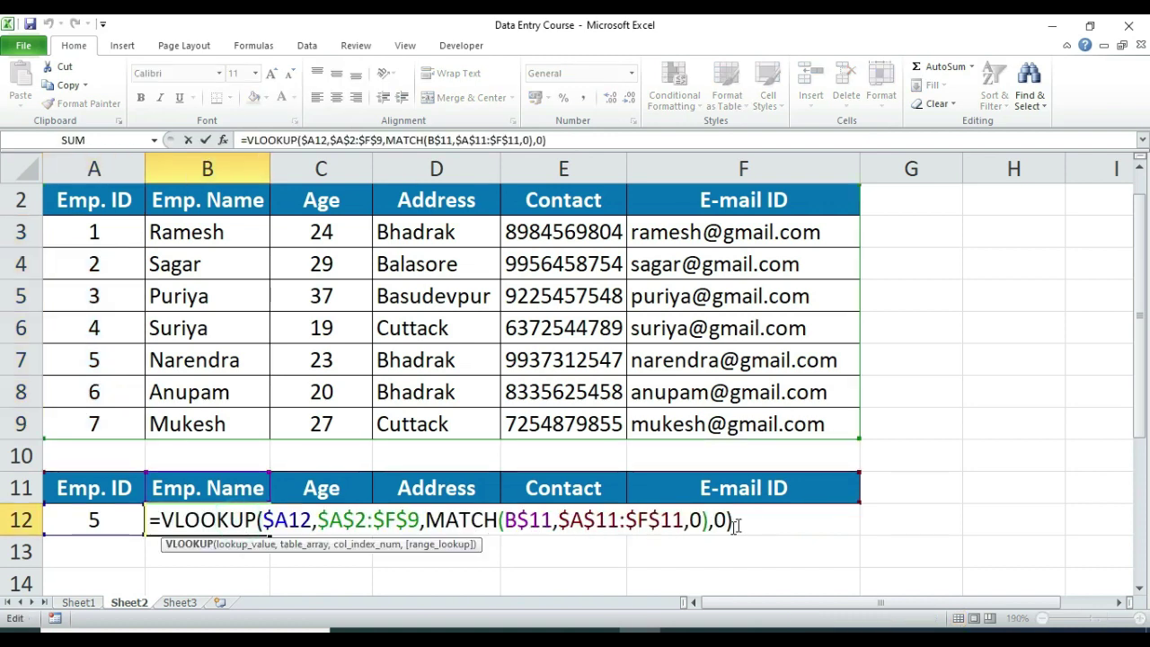
left_click_drag(737, 523, 142, 521)
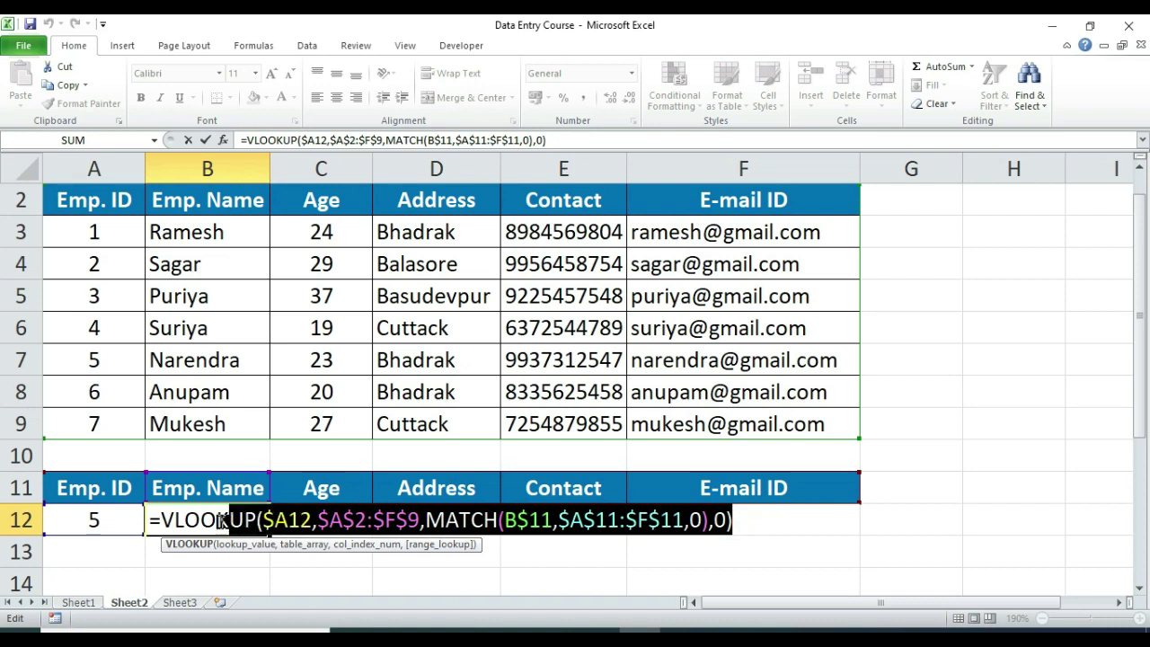
left_click(743, 525)
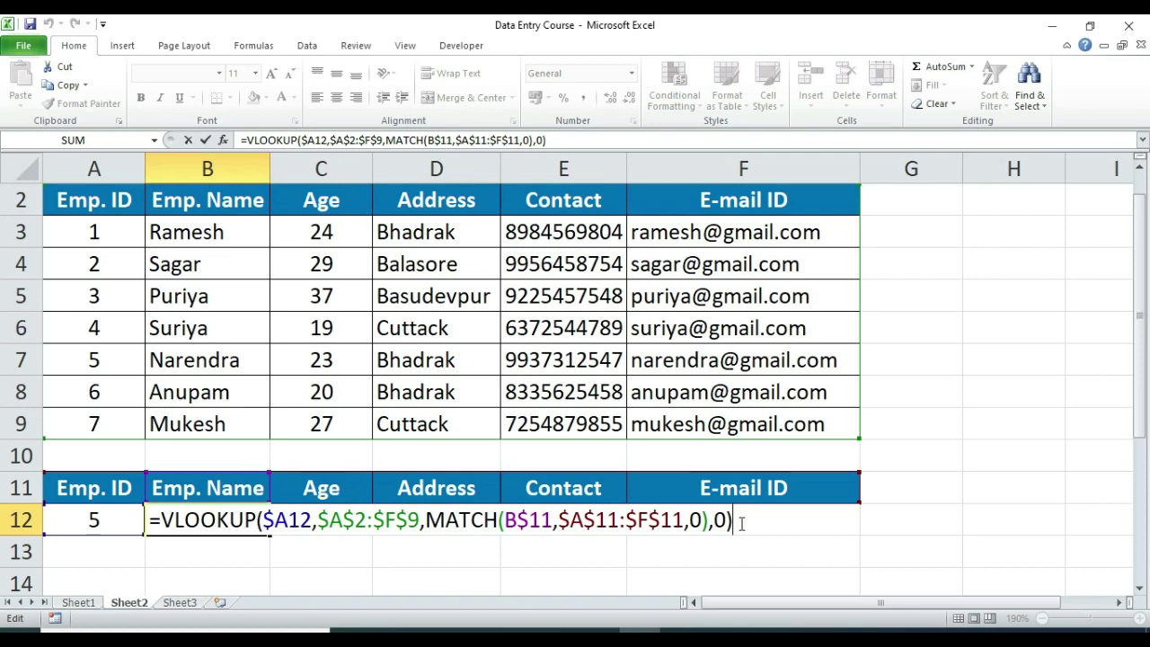
key("ctrl+Return")
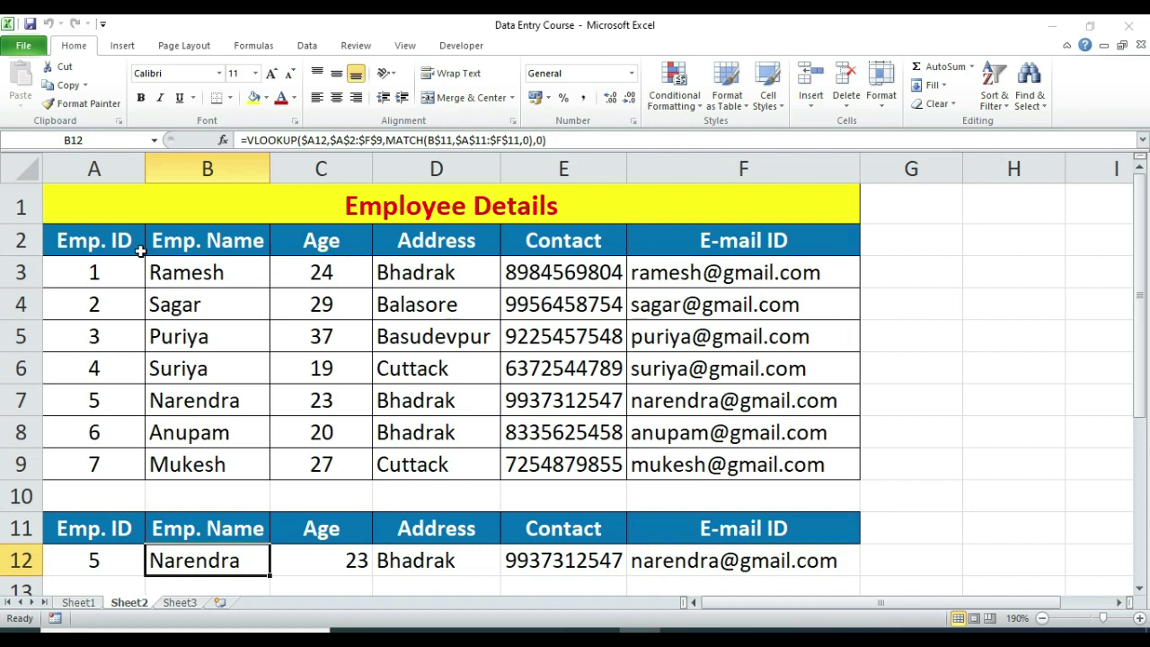
Select the employee data rows A3:F9, leaving out the header row
left_click_drag(141, 251, 789, 466)
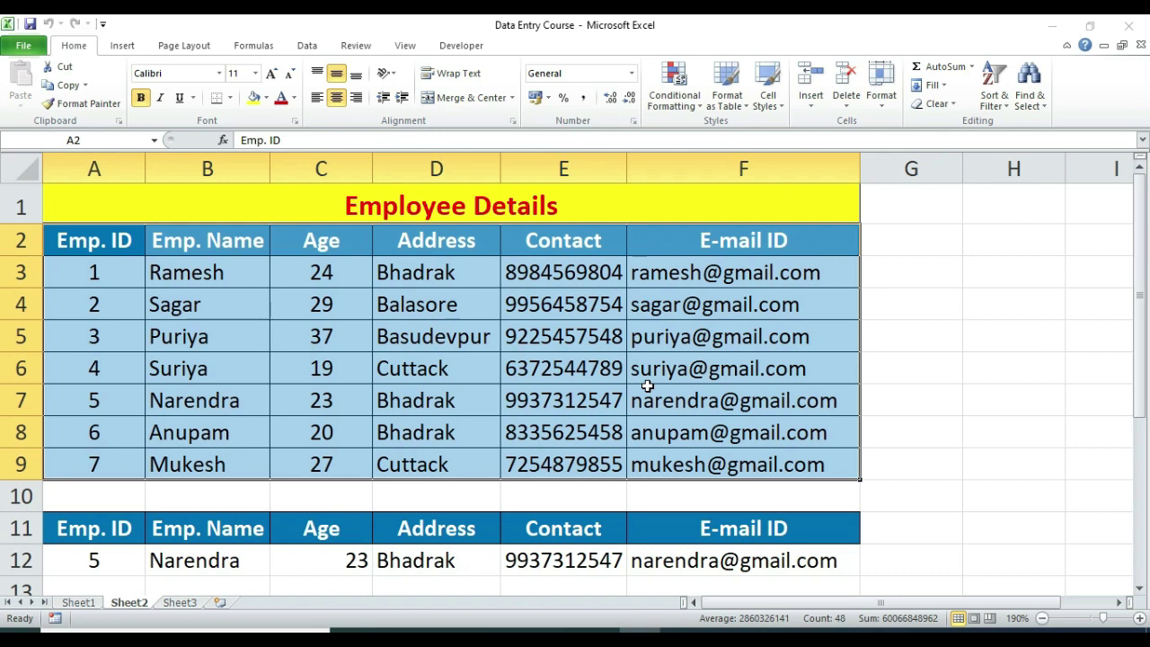
left_click(458, 363)
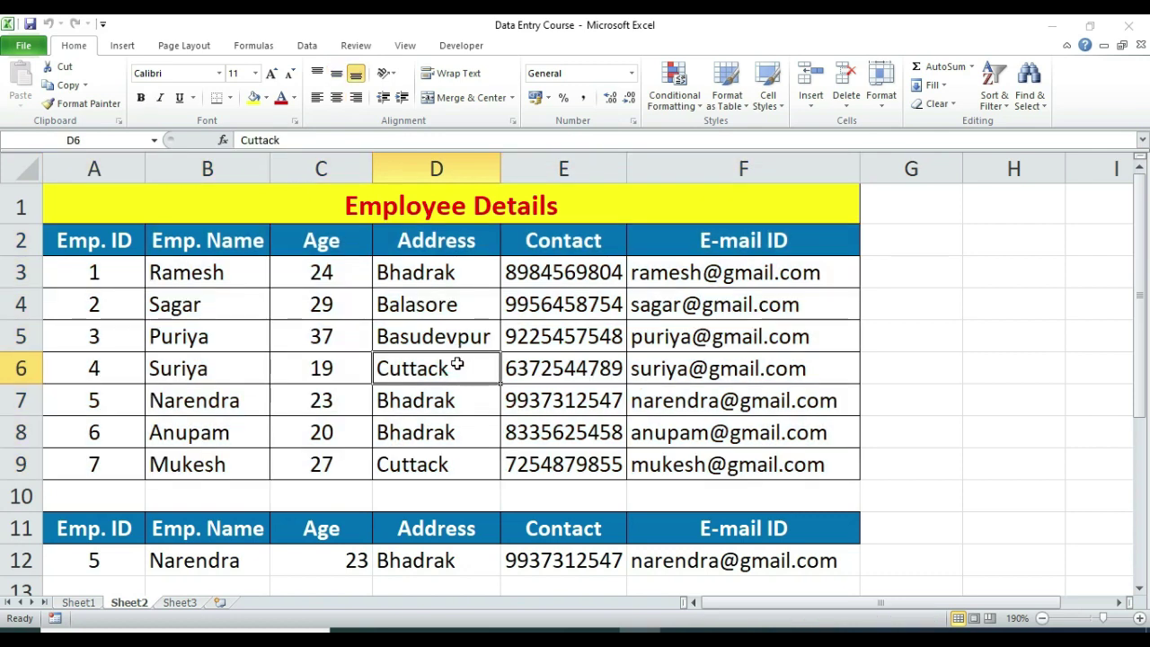
left_click_drag(75, 271, 759, 468)
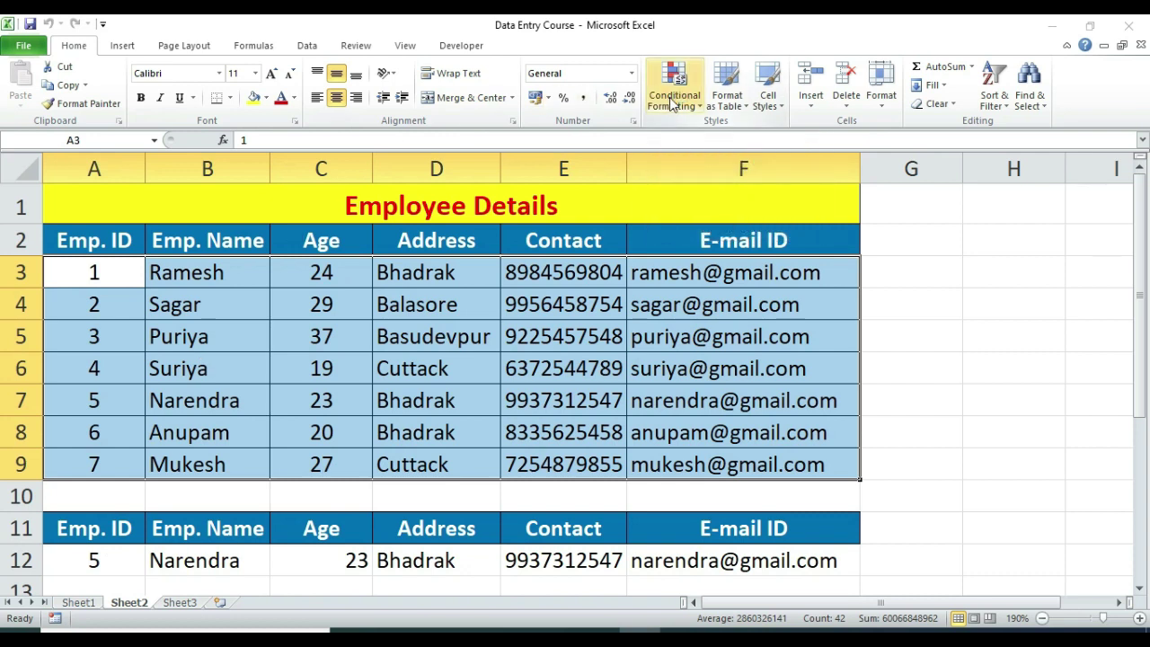
Create a new conditional formatting rule of type 'Use a formula to determine which cells to format'
key("super+plus")
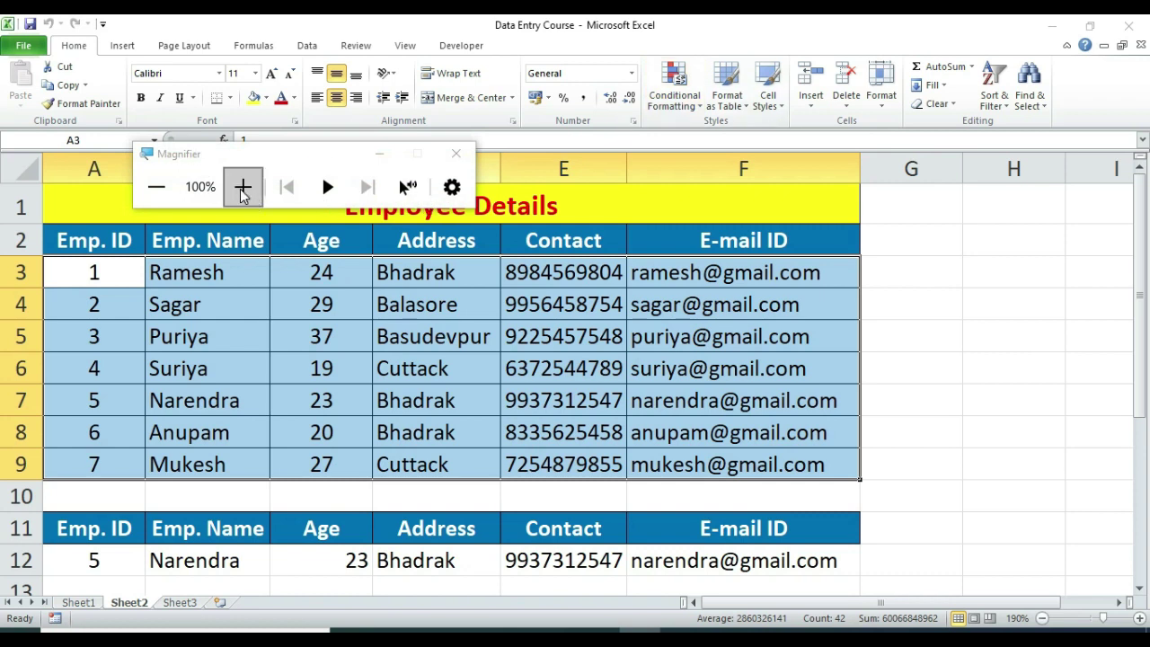
left_click(240, 188)
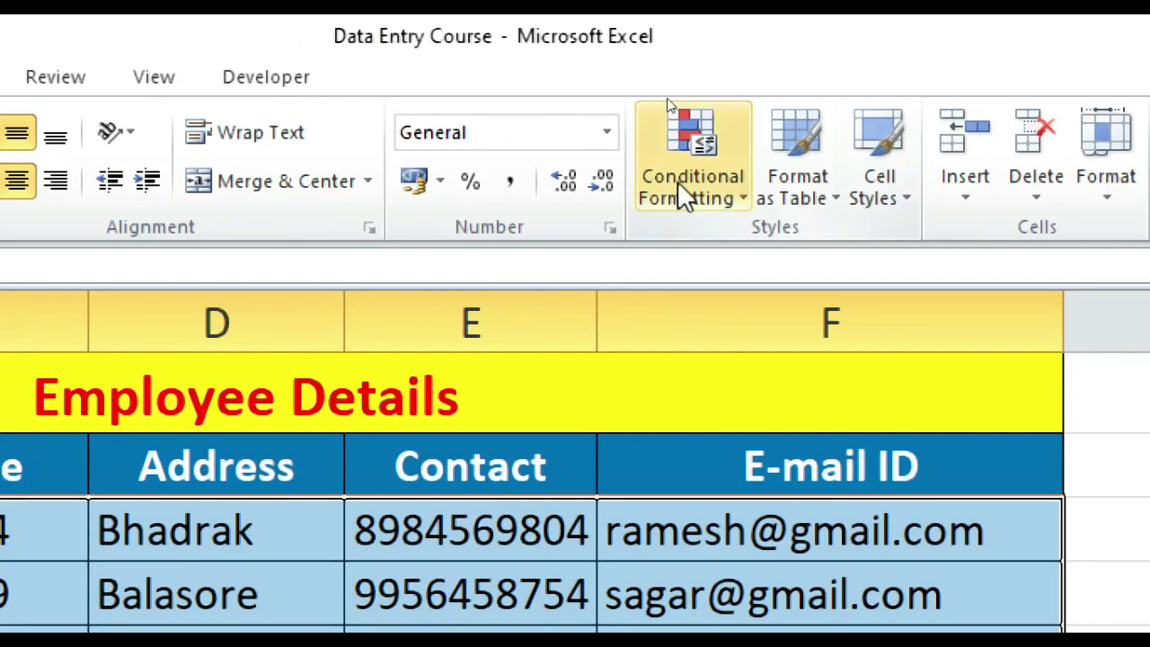
left_click(683, 189)
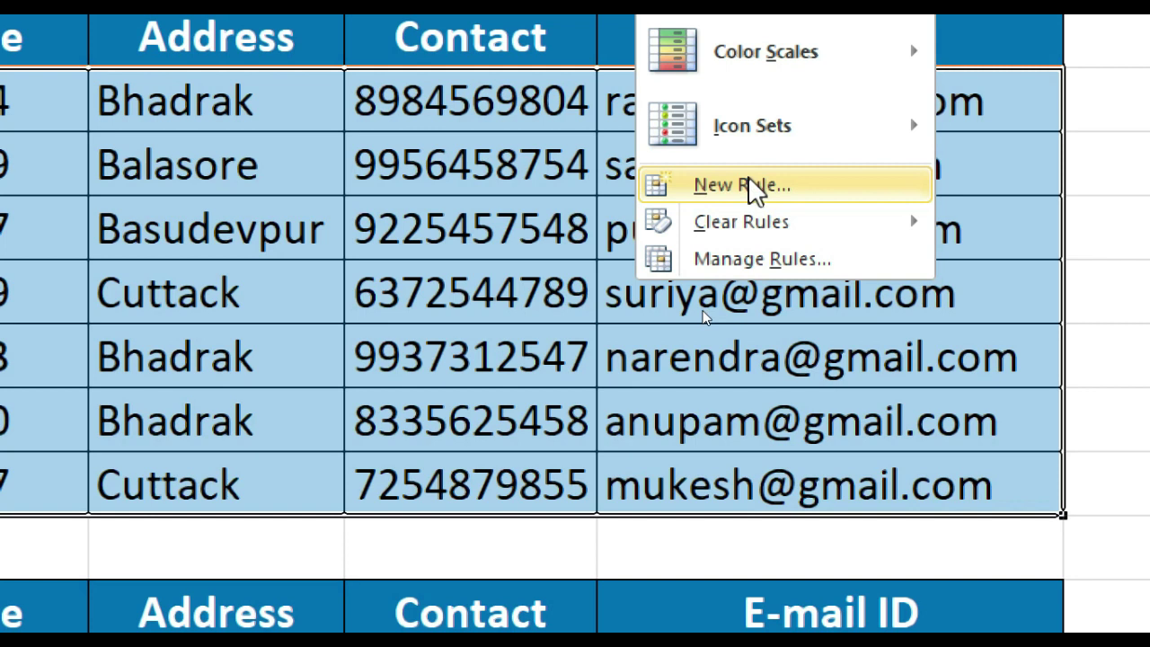
left_click(752, 187)
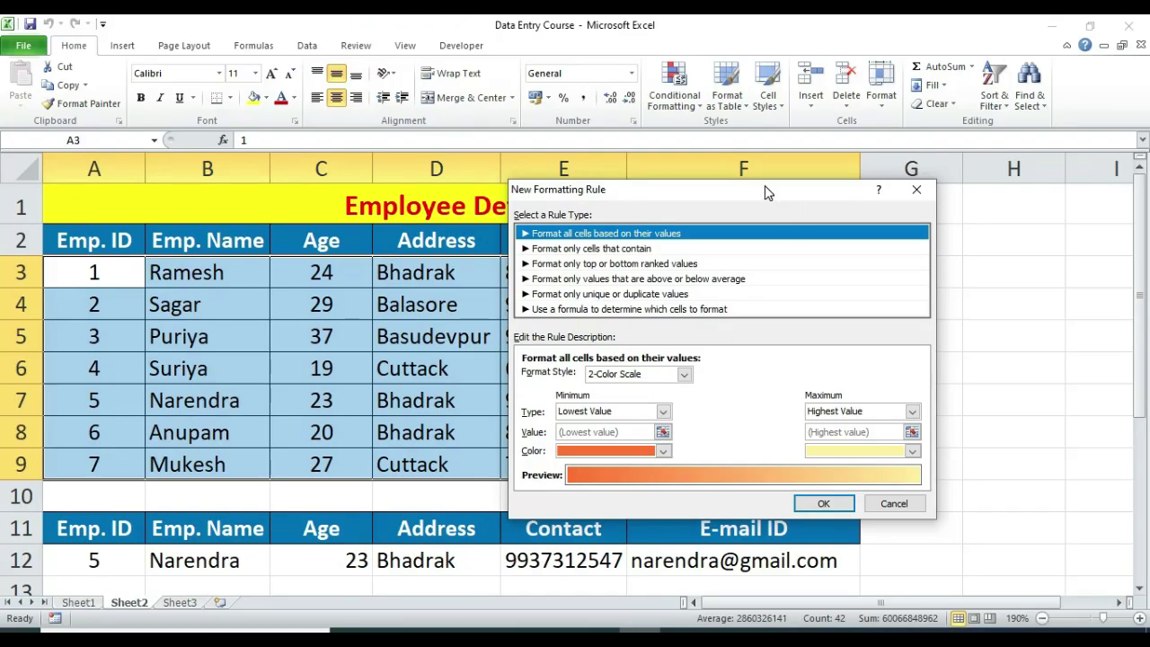
left_click_drag(767, 188, 619, 210)
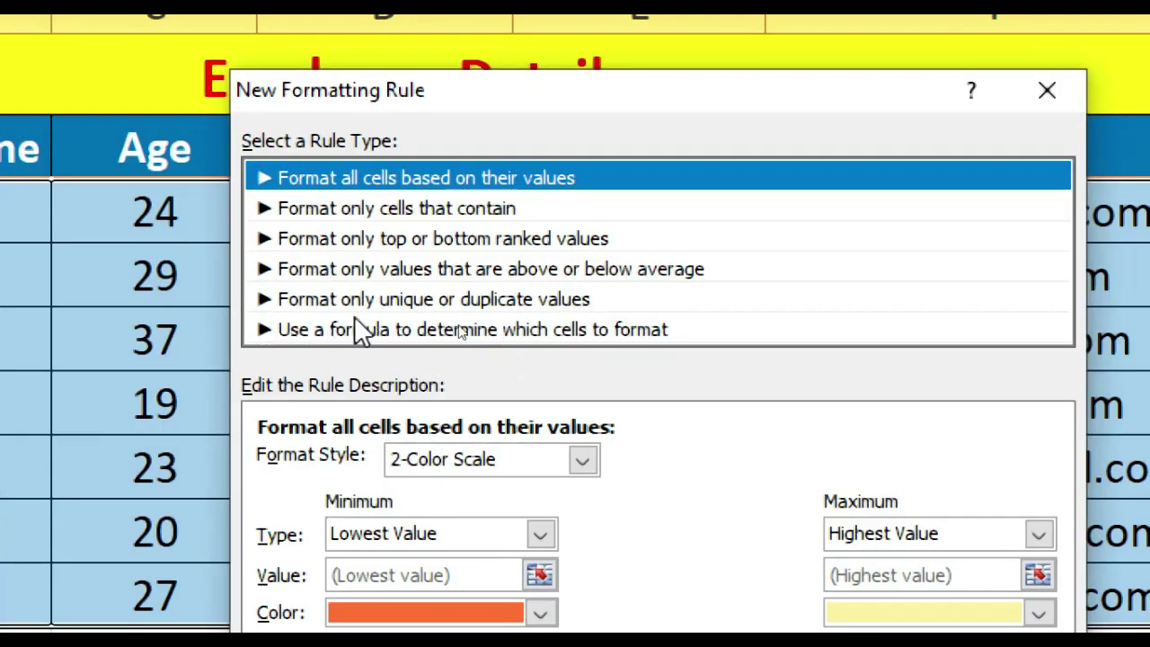
left_click(616, 340)
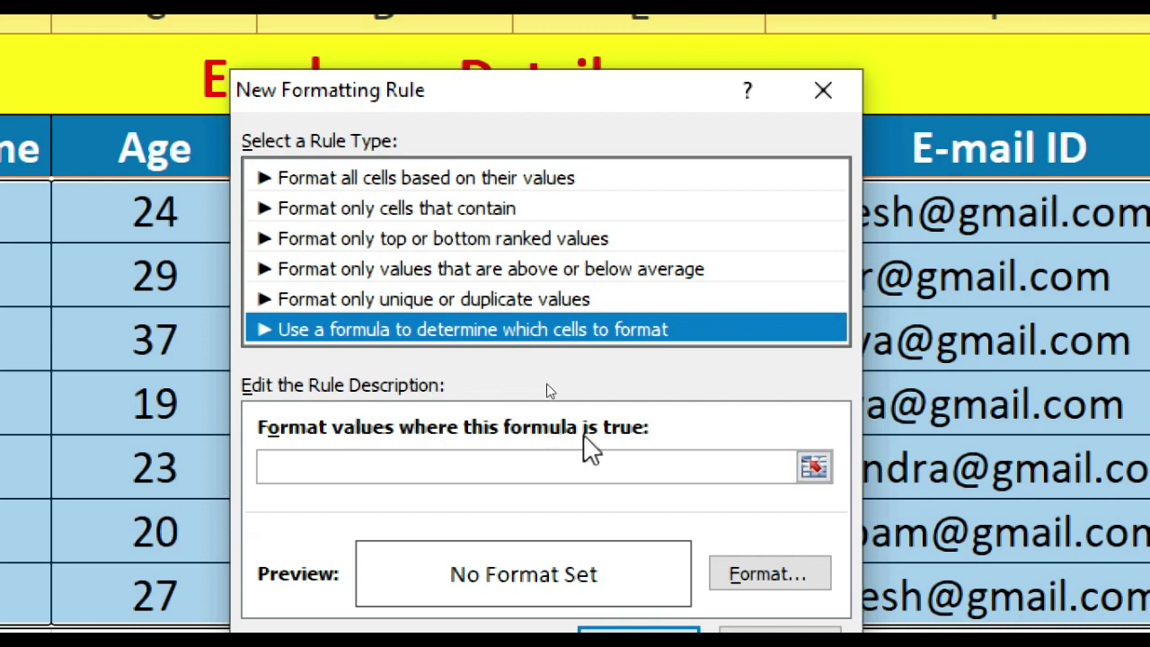
left_click(357, 469)
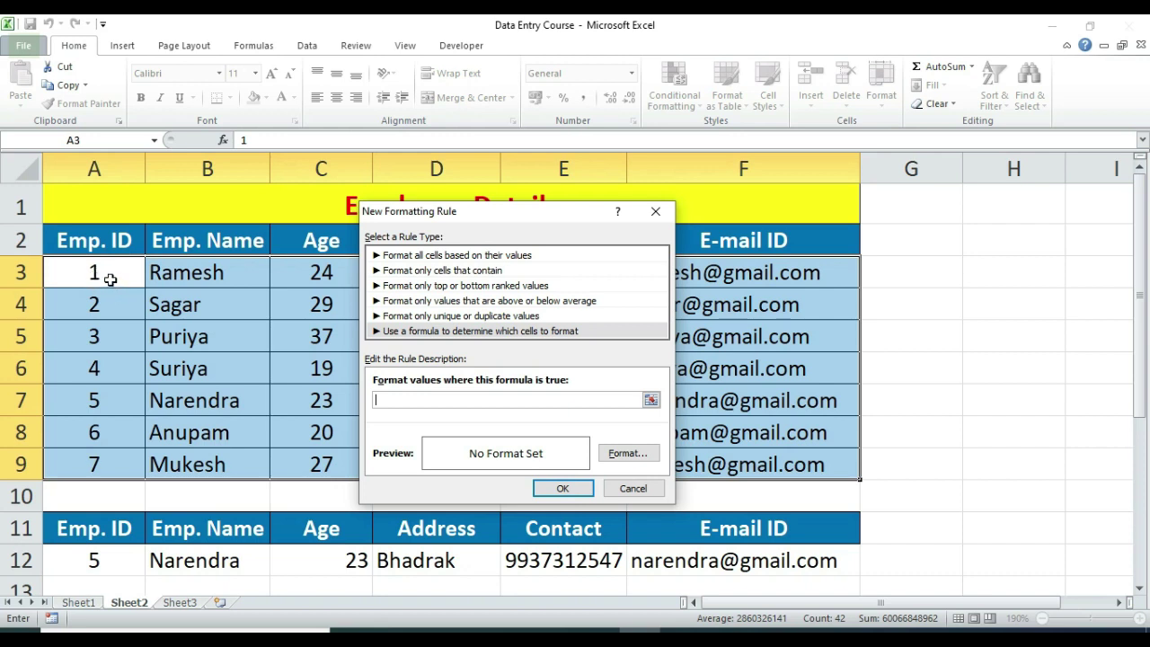
Enter the rule formula =$A3=$A$12
left_click(110, 279)
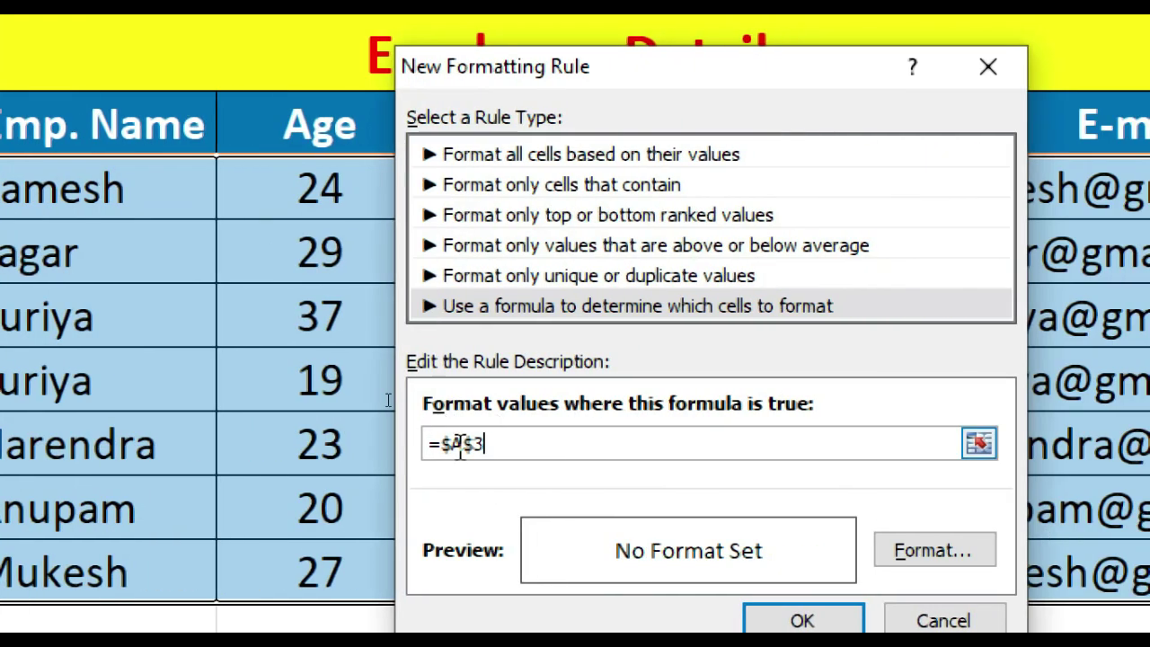
left_click(461, 442)
key("Delete")
type("=")
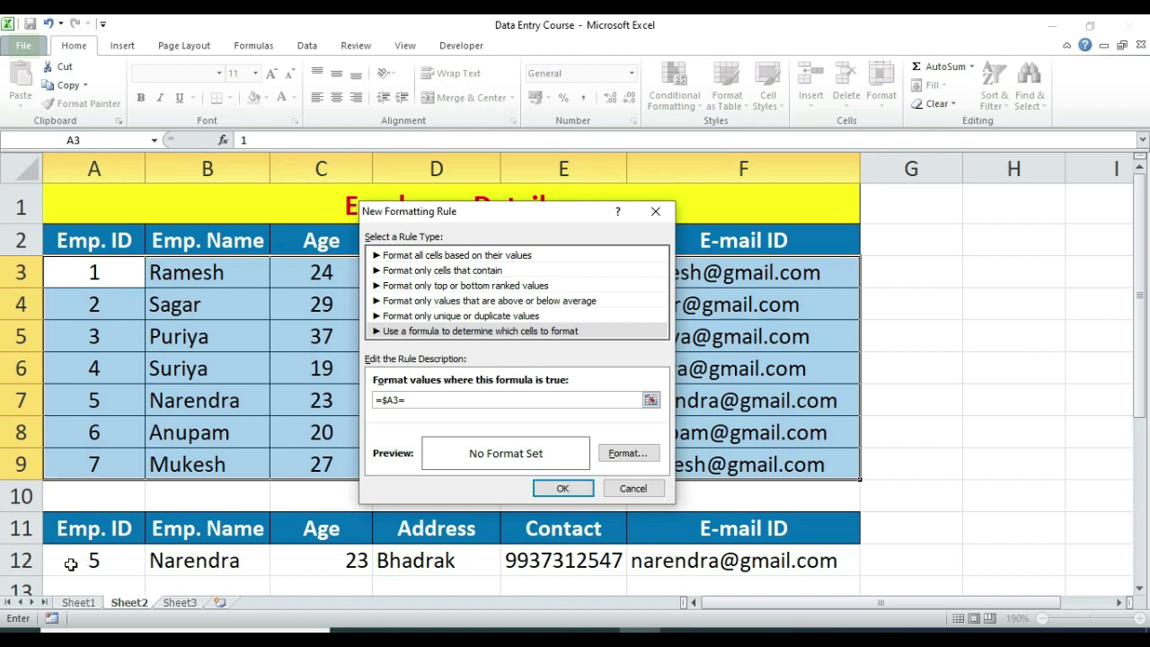
left_click(101, 559)
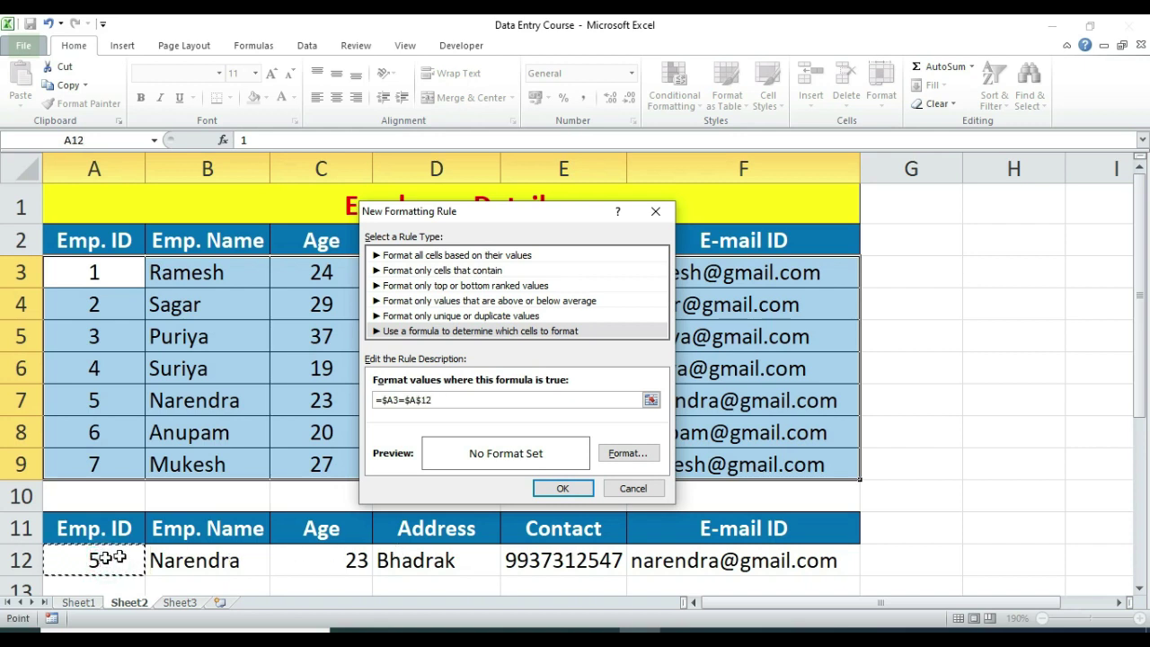
Give the rule an orange fill with bold white text and save it
left_click(627, 452)
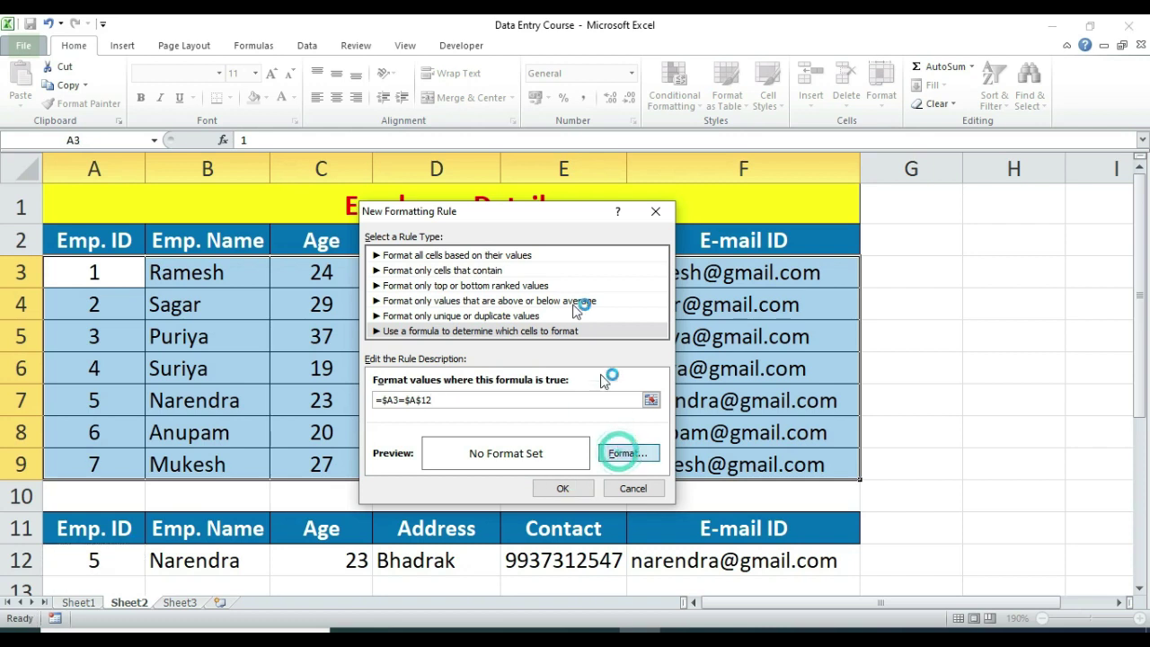
left_click(675, 169)
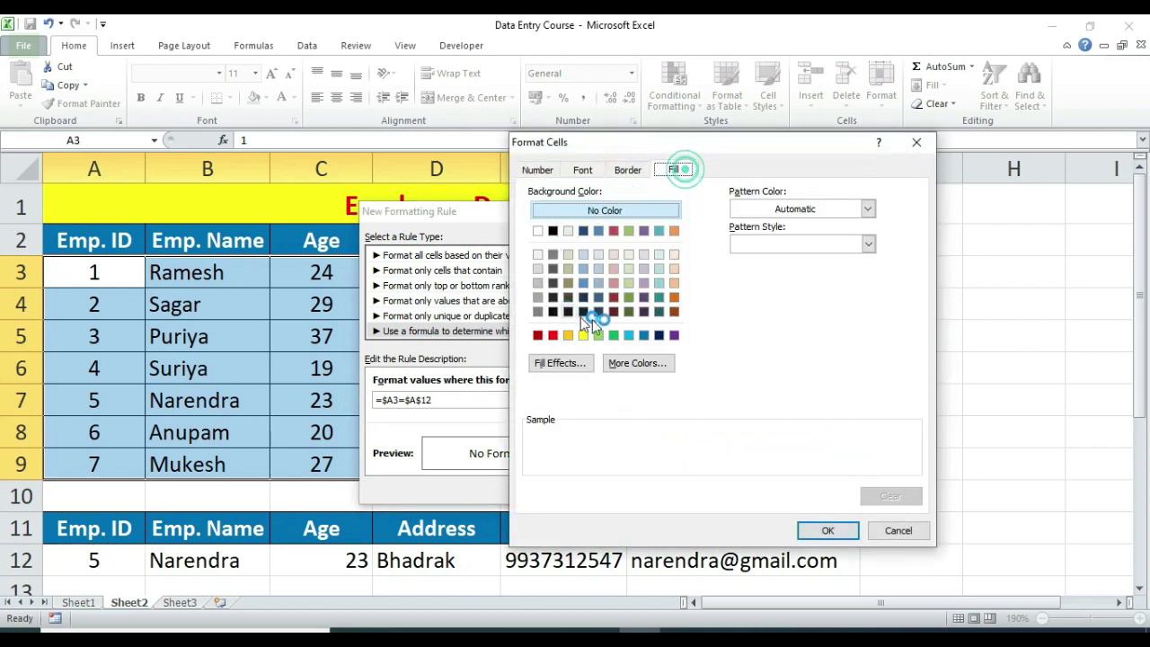
left_click(672, 297)
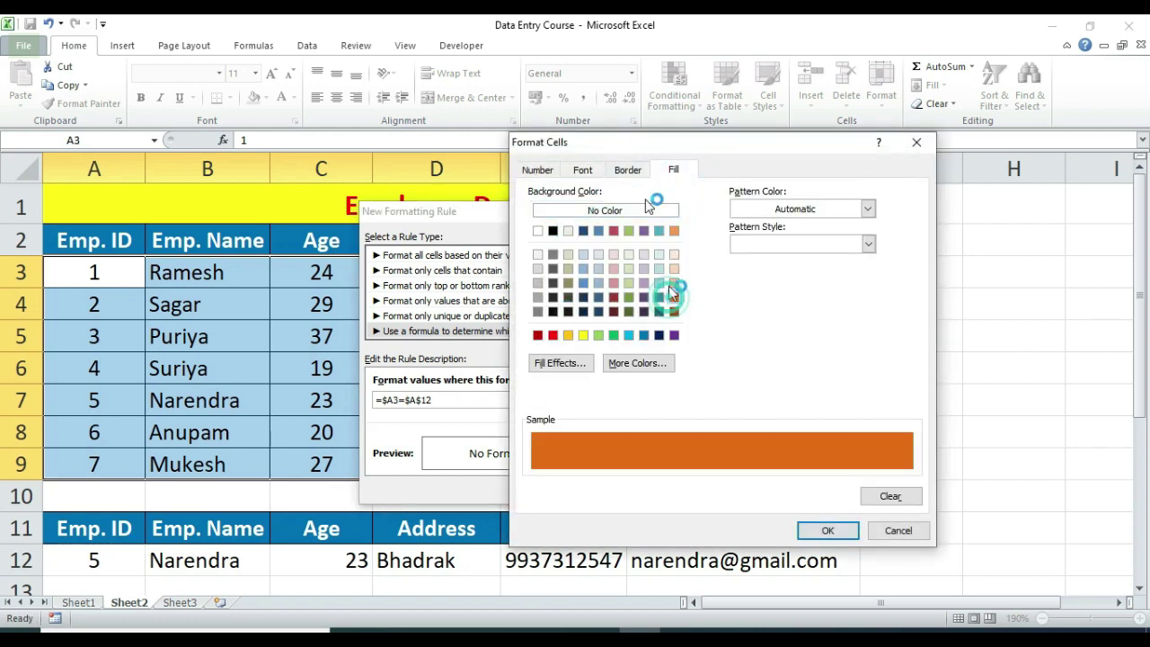
left_click(588, 171)
left_click(745, 245)
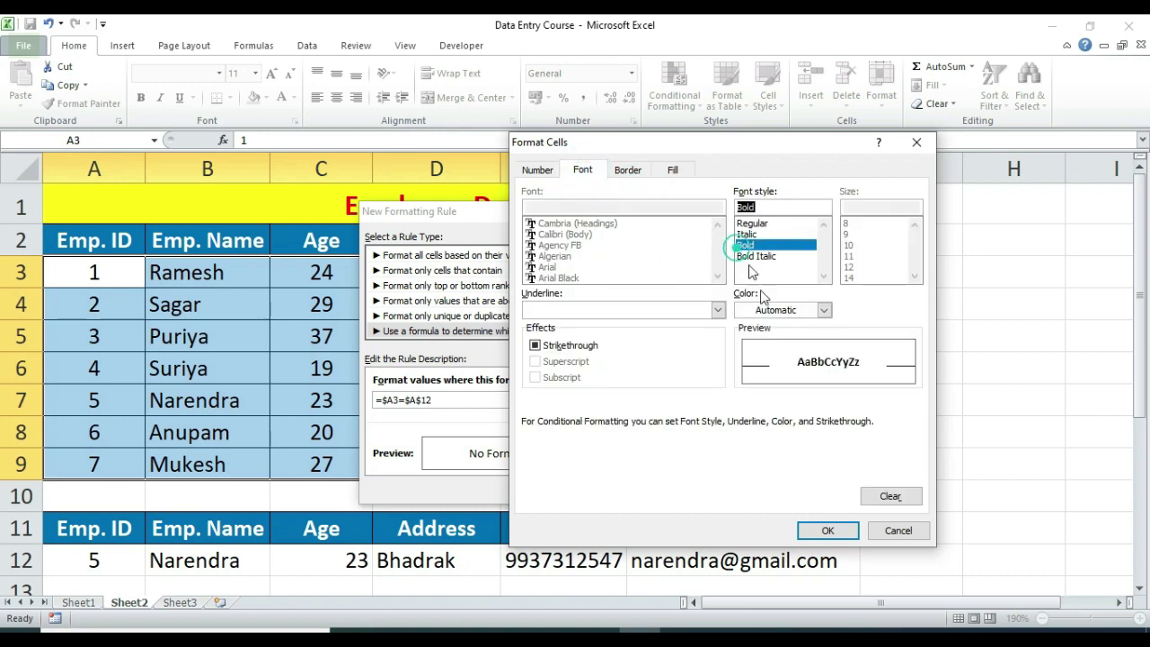
left_click(762, 308)
left_click(744, 355)
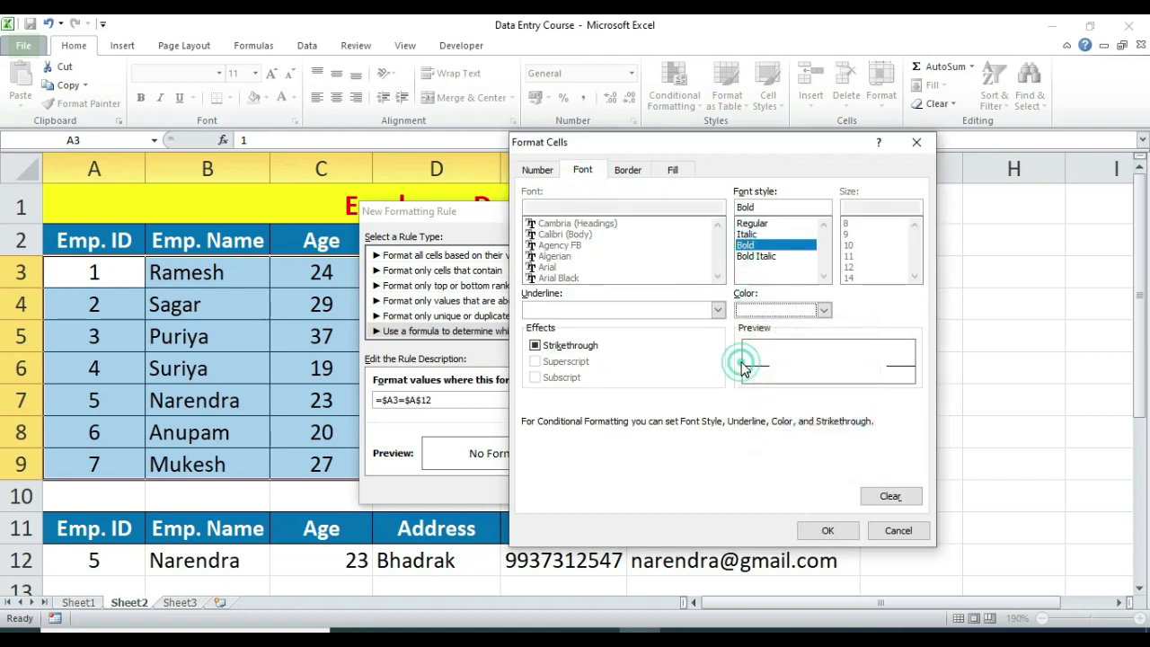
left_click(826, 530)
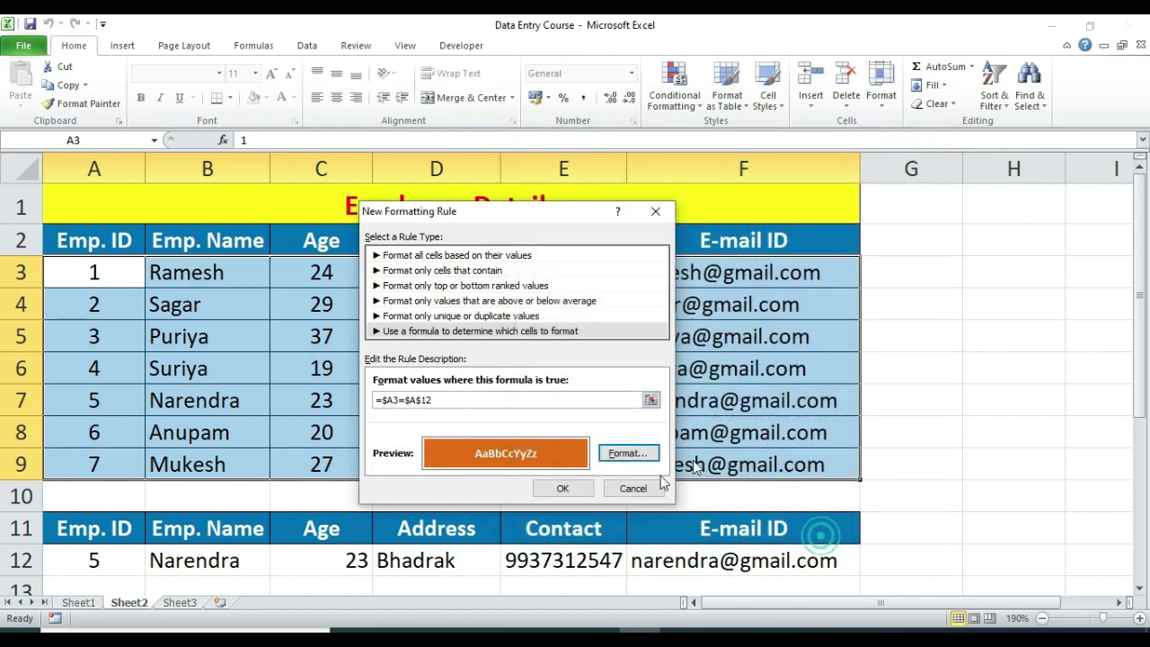
left_click(577, 493)
Inspect employee 5's orange-highlighted row in the source table
left_click(325, 492)
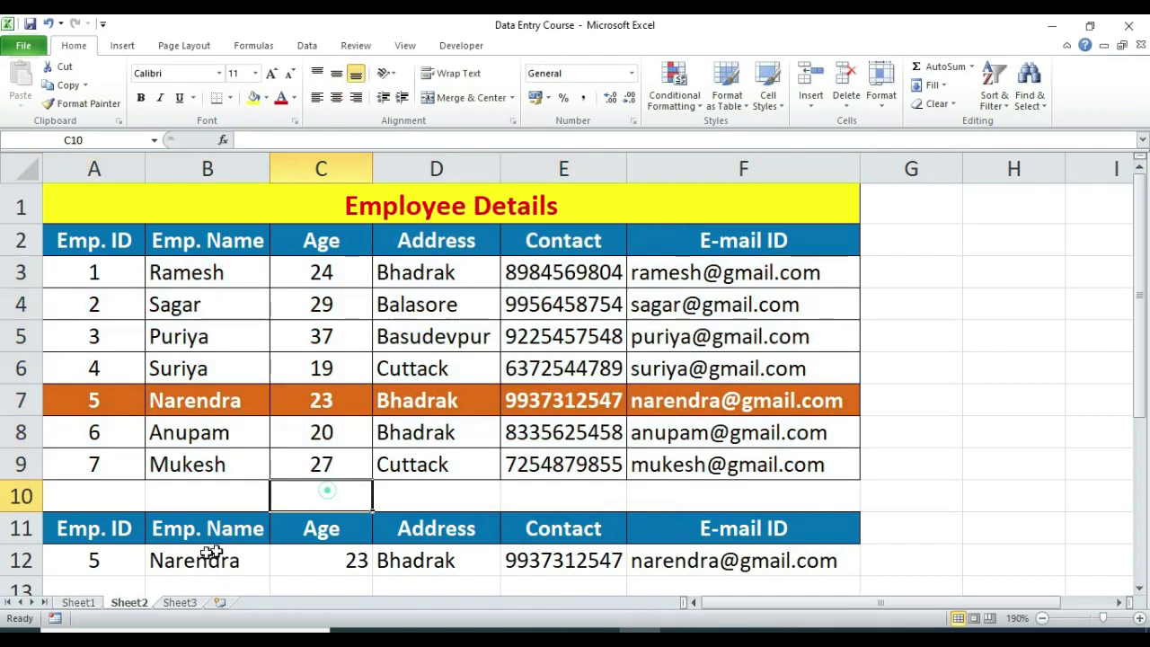
left_click(96, 560)
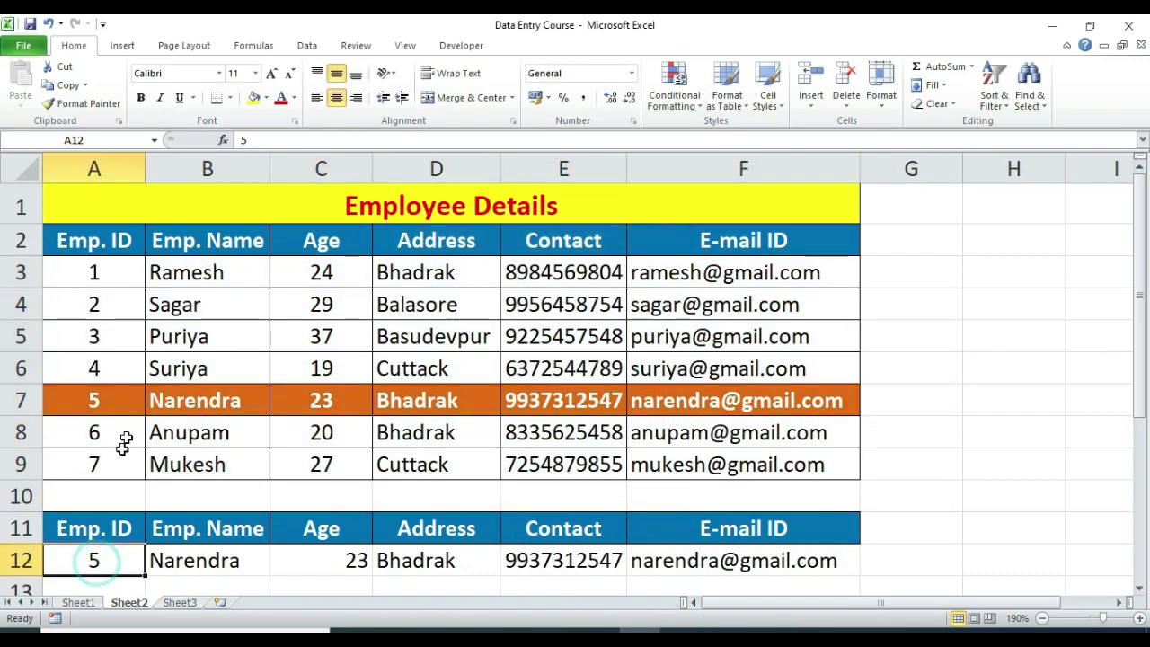
left_click_drag(95, 401, 525, 400)
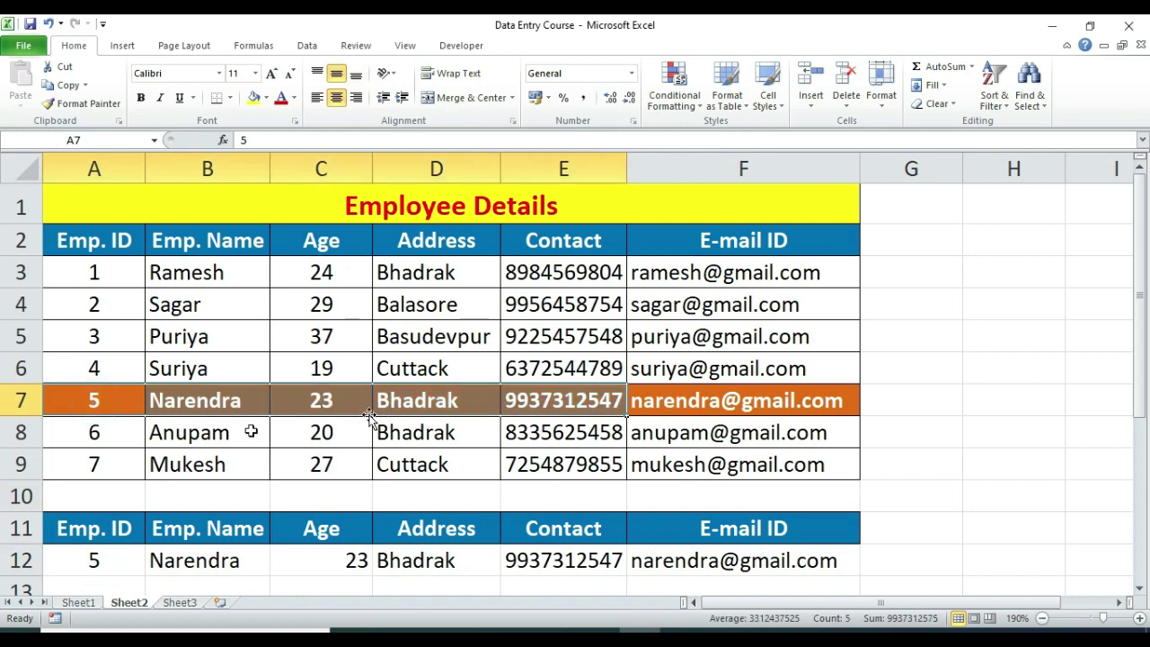
left_click(114, 402)
left_click(186, 401)
left_click(344, 418)
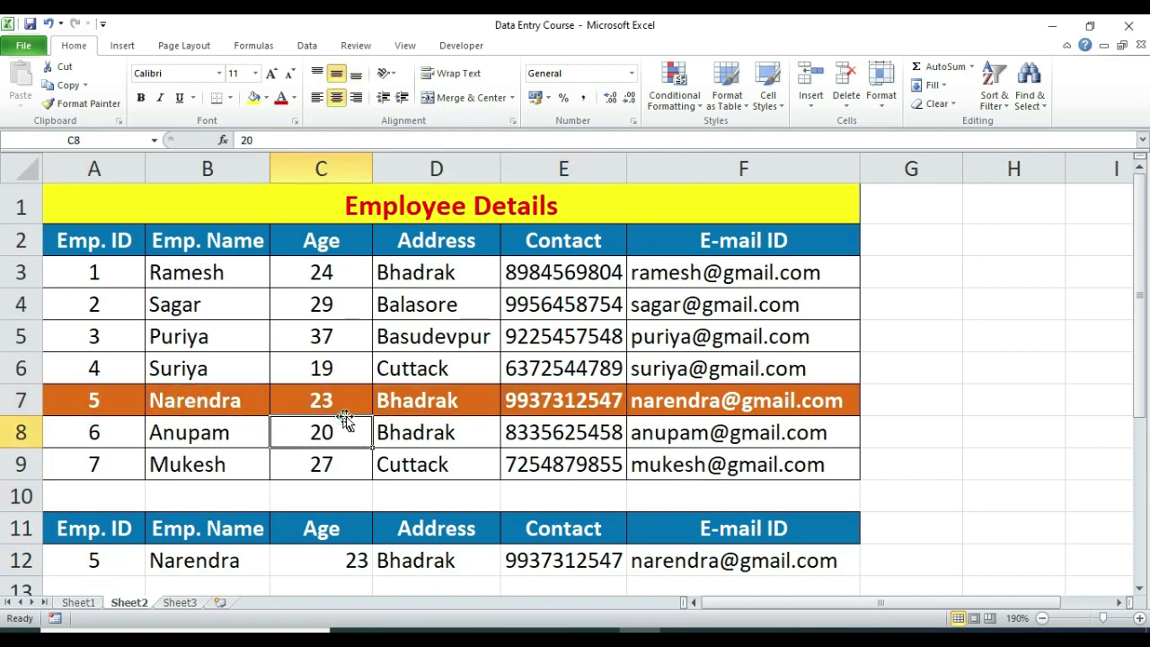
left_click(431, 400)
left_click(575, 401)
left_click(707, 395)
left_click_drag(113, 404, 718, 401)
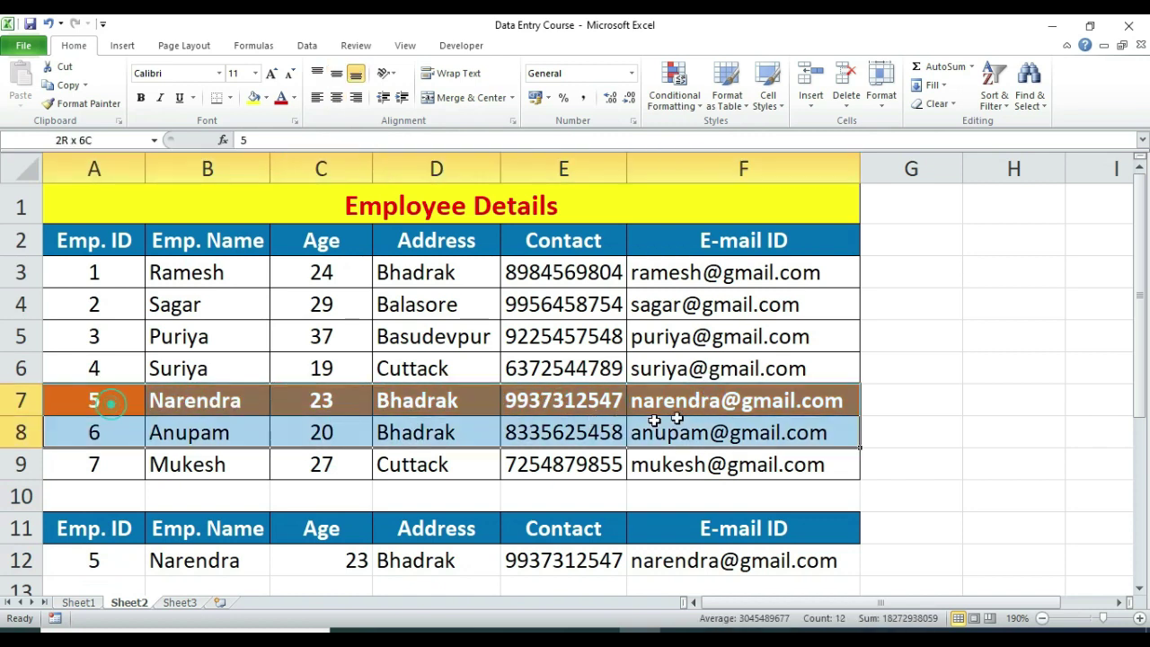
Change A12 to Emp. ID 2 and confirm employee 2's row is now highlighted
left_click(92, 566)
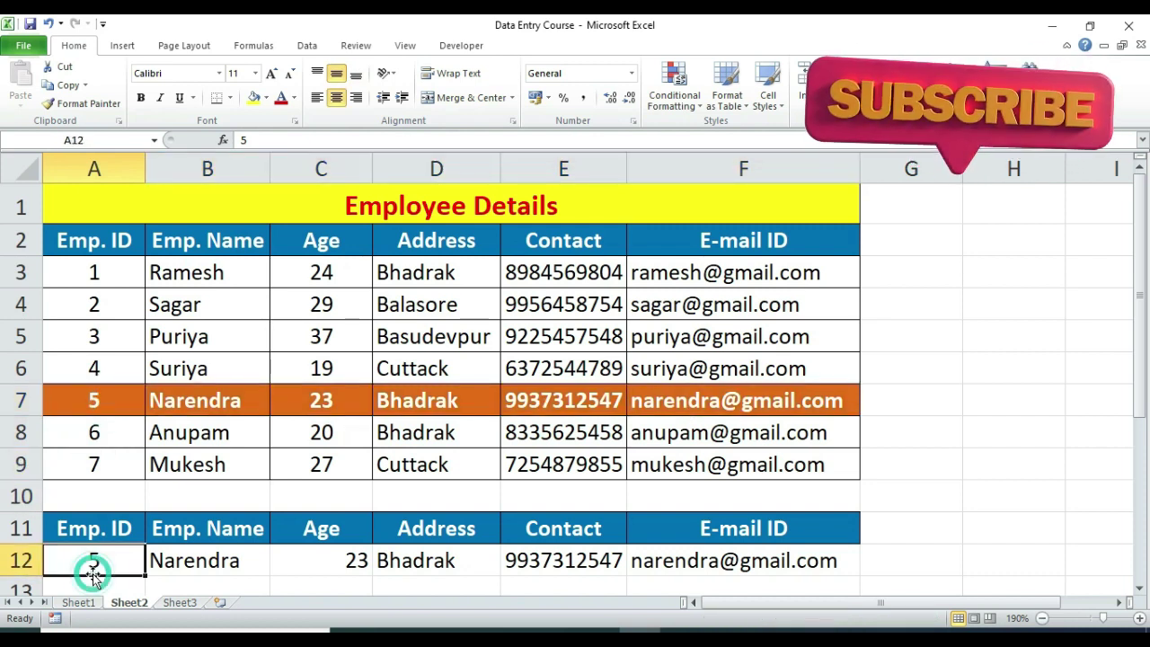
type("2")
key("Return")
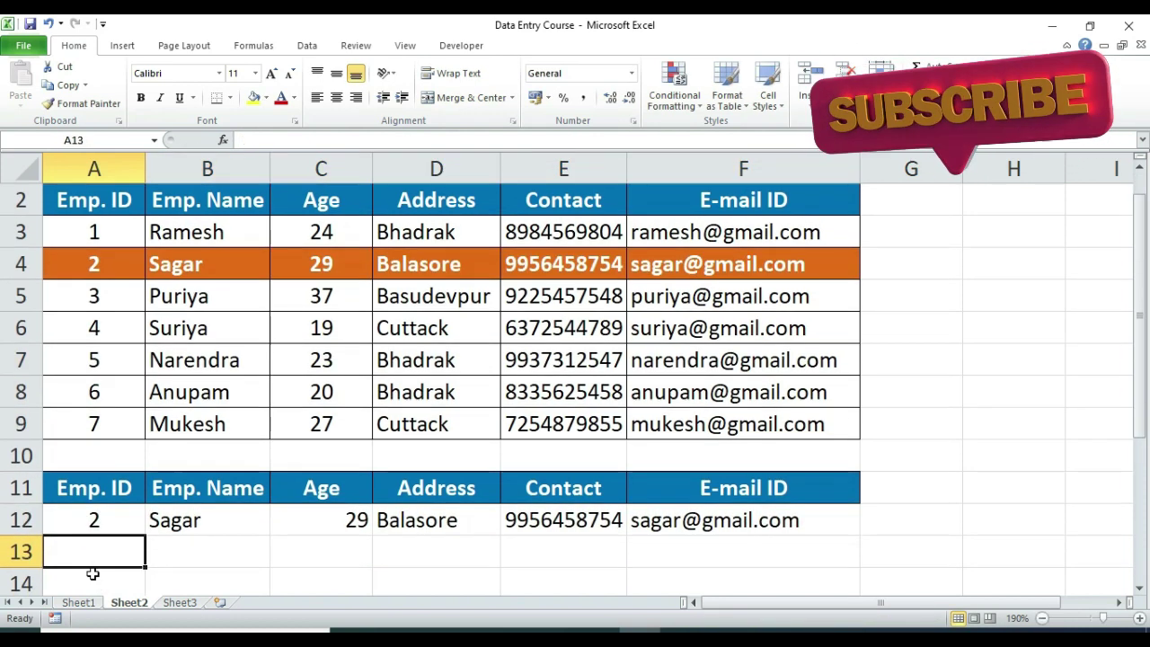
scroll(90, 566, "up", 1)
left_click_drag(93, 302, 781, 299)
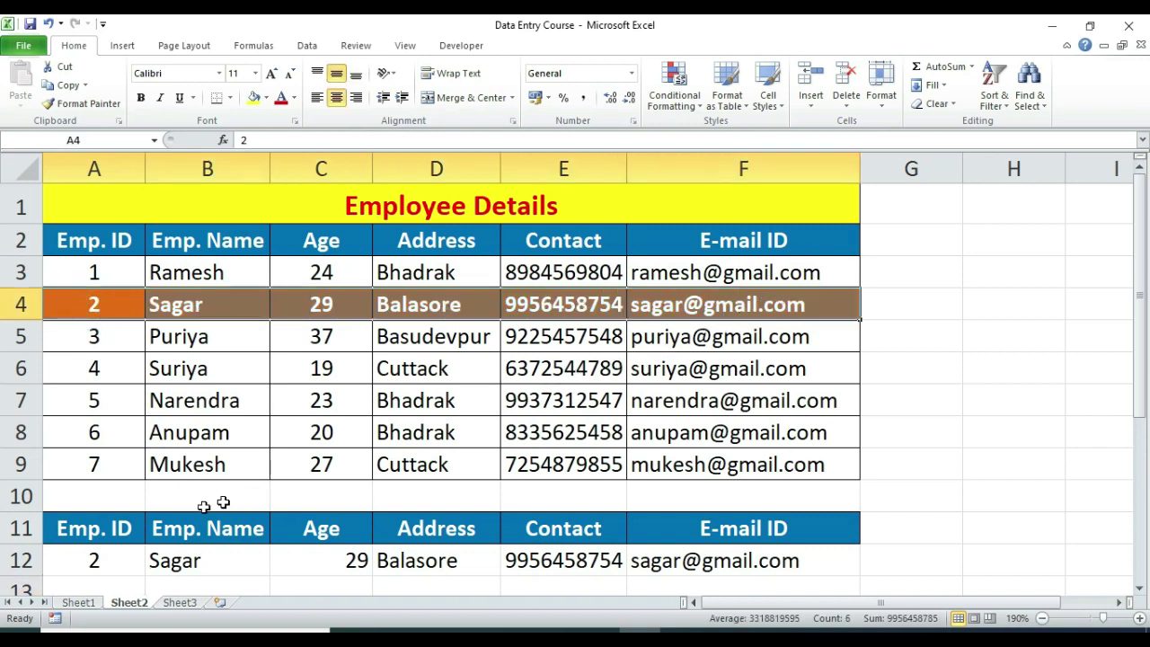
left_click(178, 423)
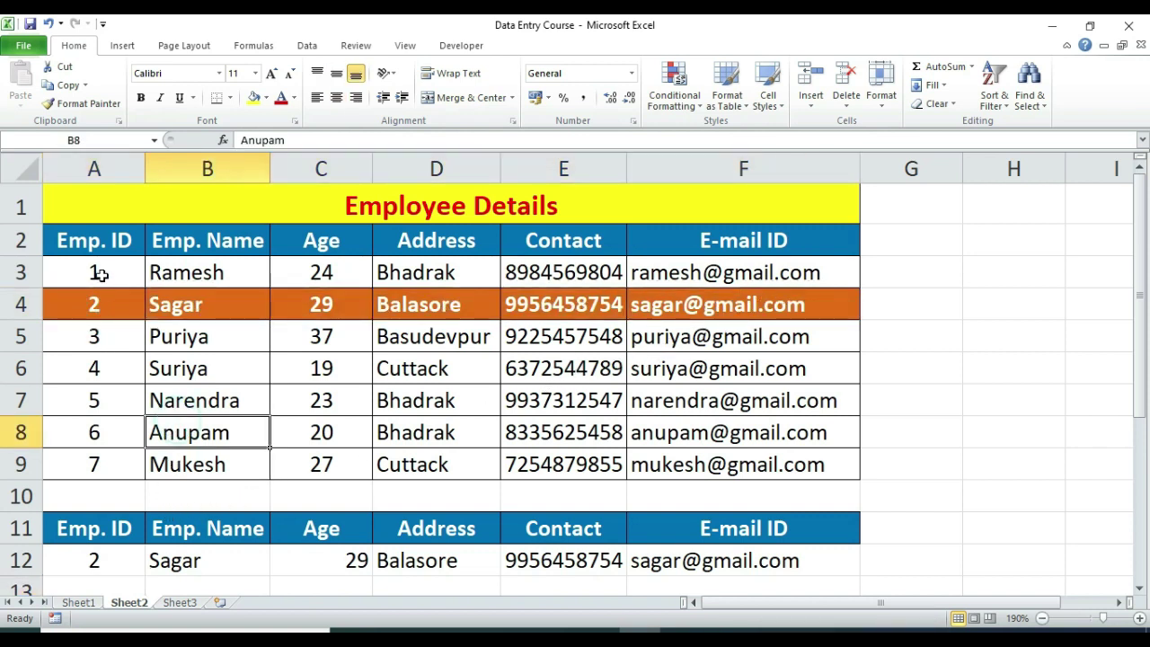
left_click_drag(100, 274, 639, 472)
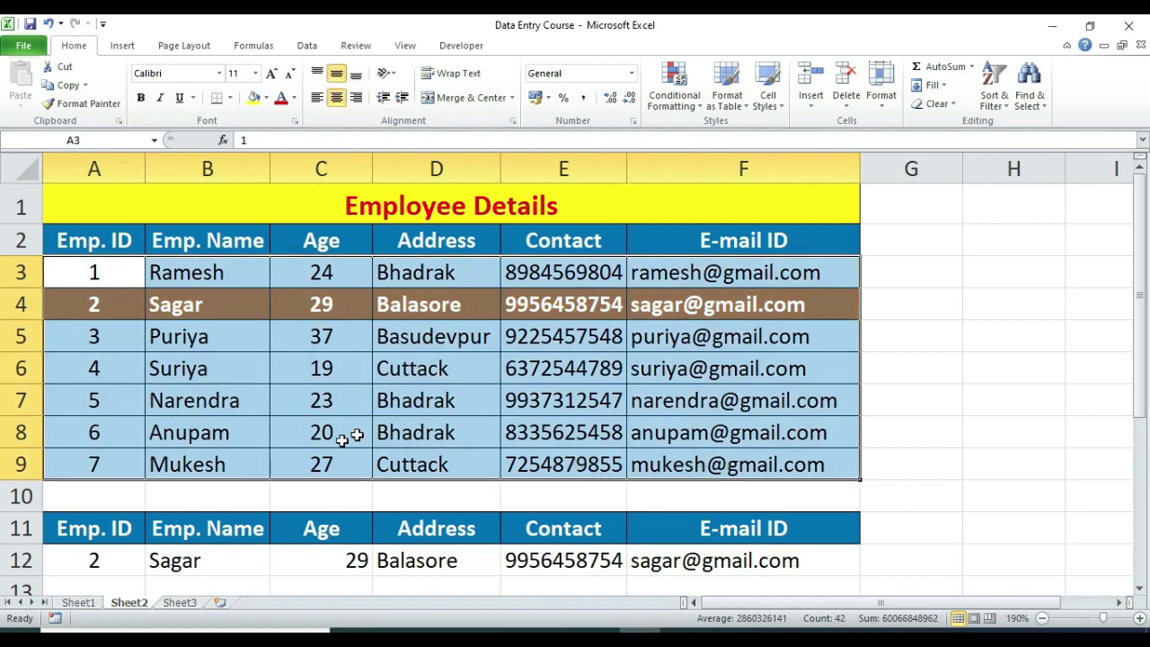
double_click(98, 559)
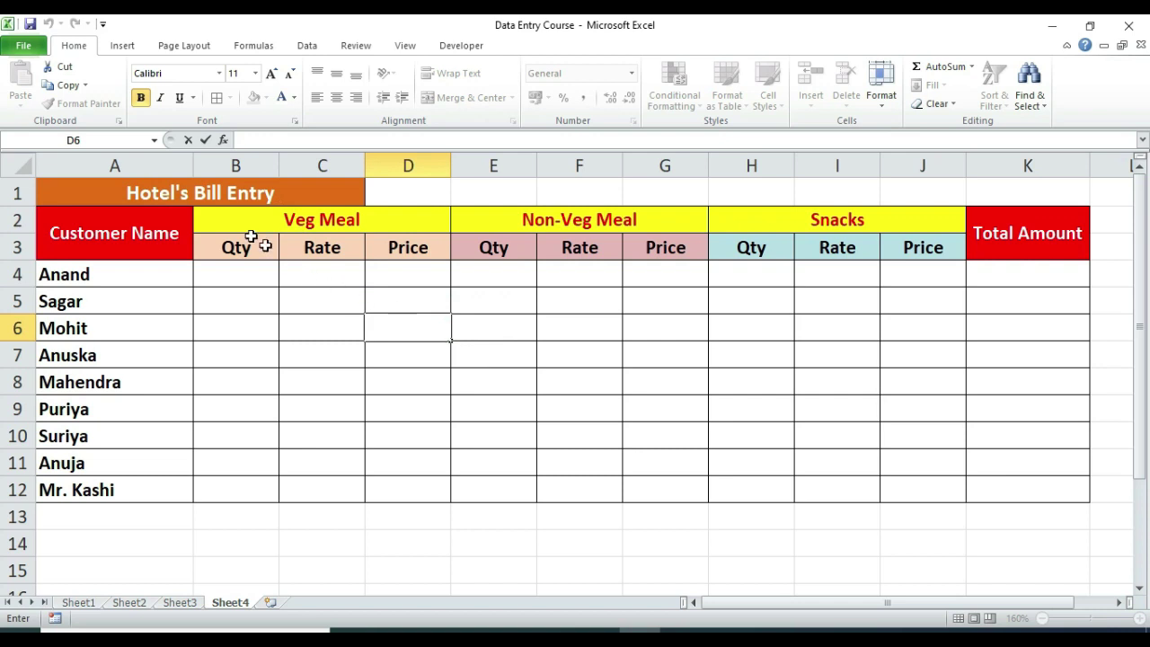
Select the Hotel's Bill Entry table on Sheet4 and check its title cell
mouse_move(218, 195)
left_mouse_down()
mouse_move(398, 295)
mouse_move(1062, 479)
left_mouse_up()
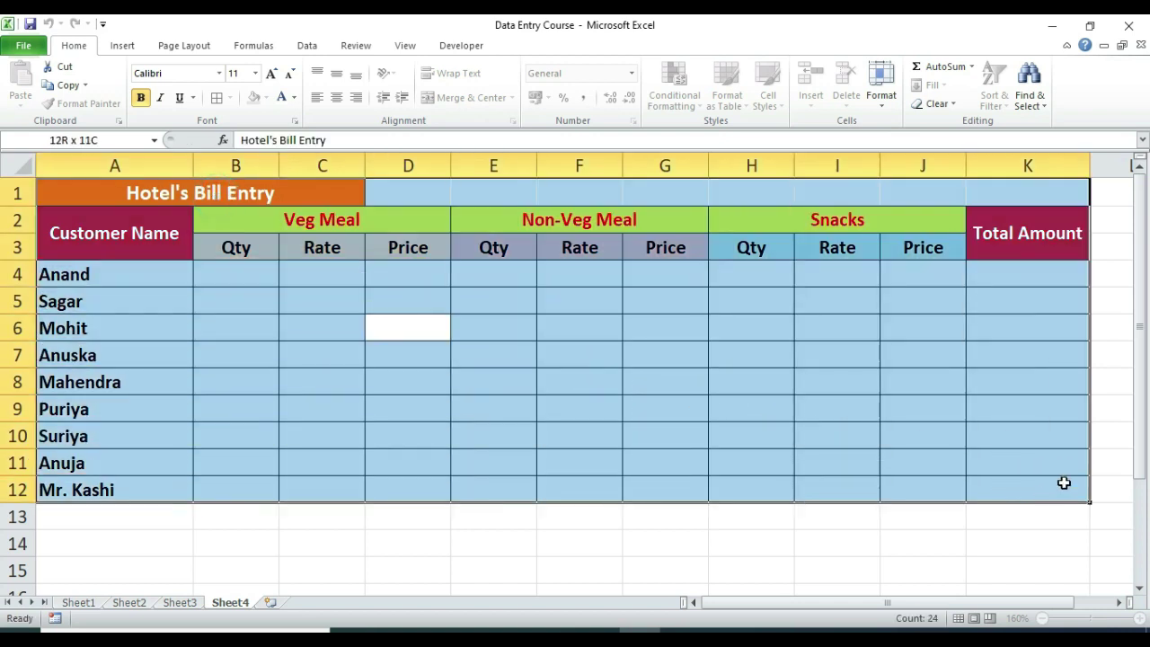
double_click(216, 196)
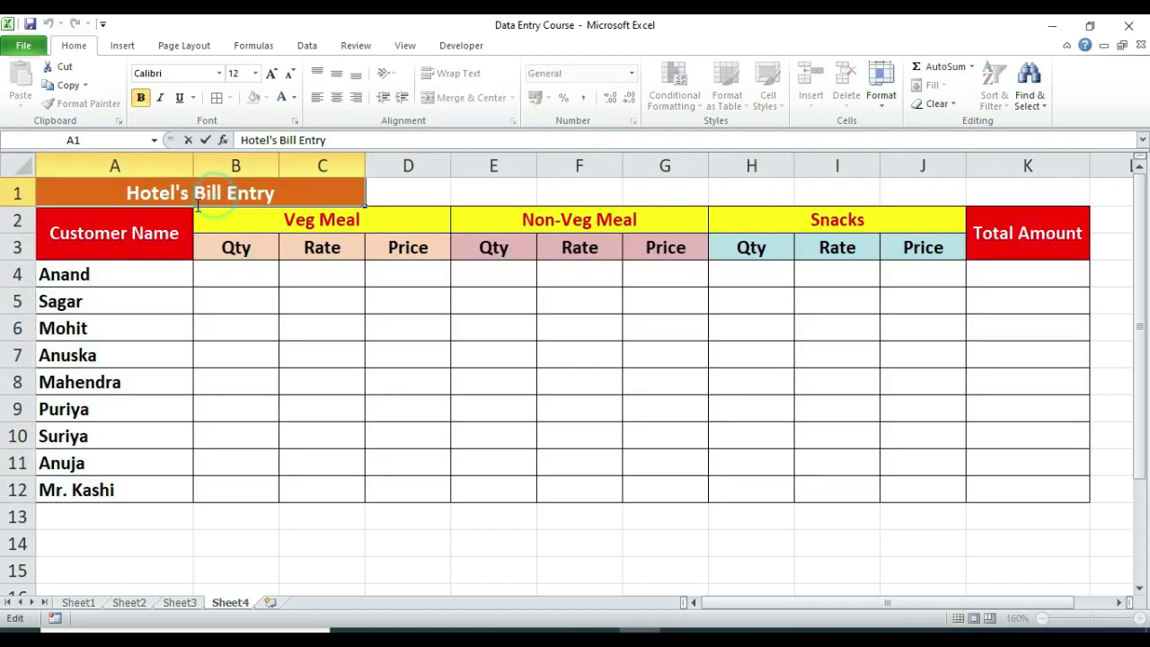
left_click(282, 289)
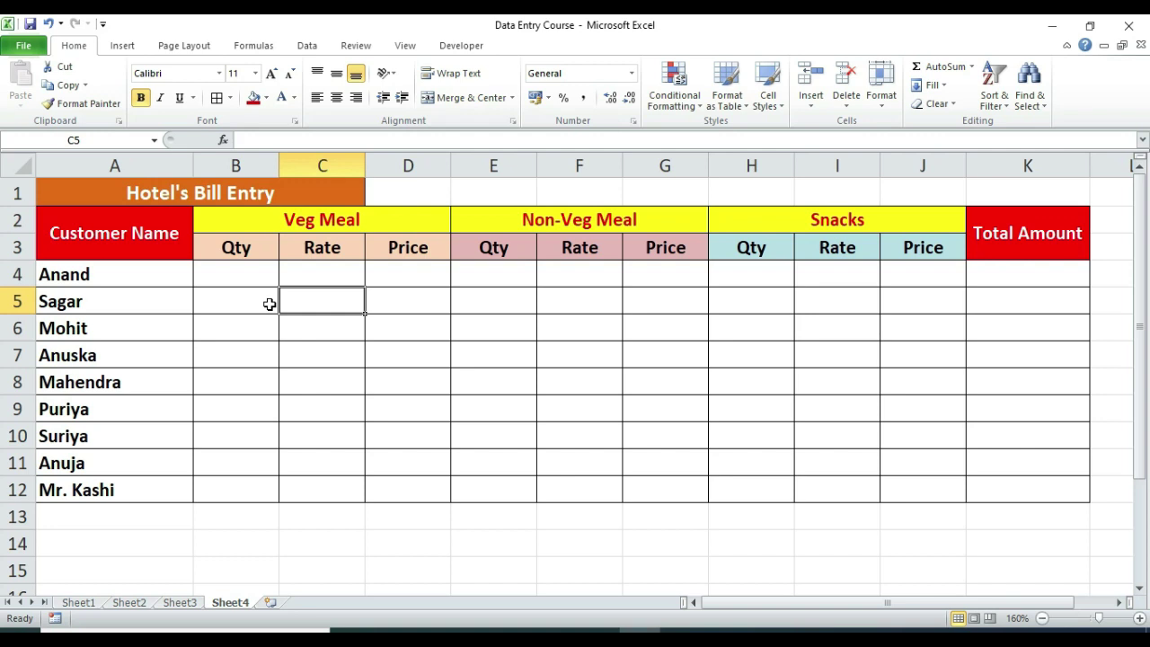
Review the bill table by selecting Anand's cells, the Total Amount cells, the whole table and the customer names
left_click(243, 273)
left_click(474, 273)
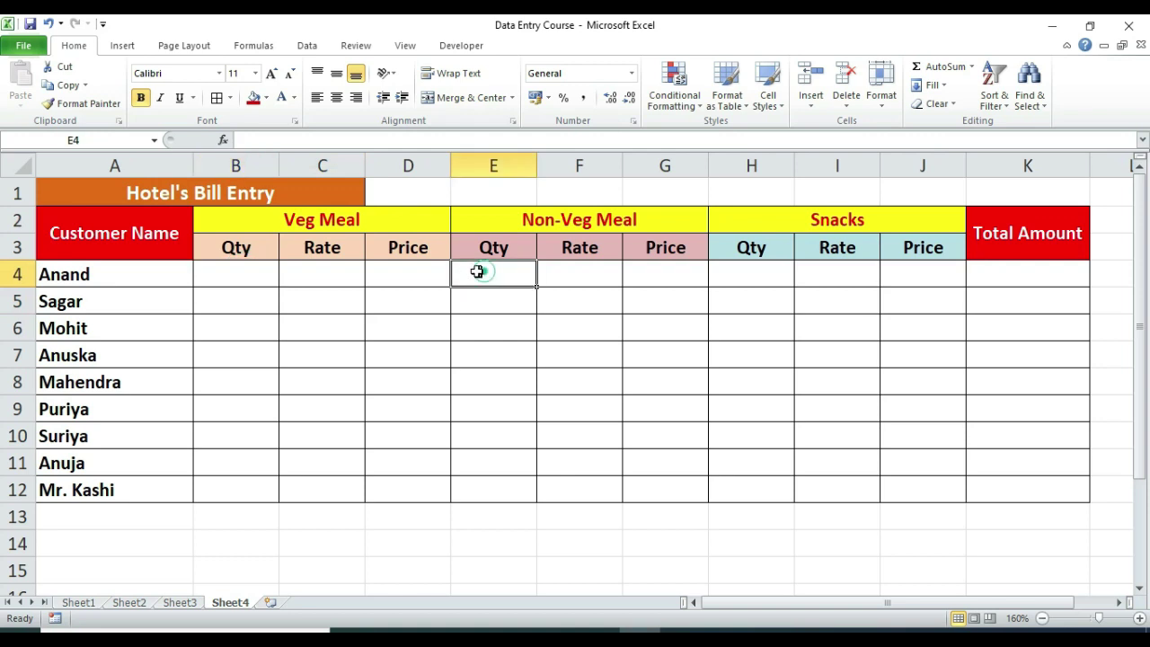
left_click(231, 281)
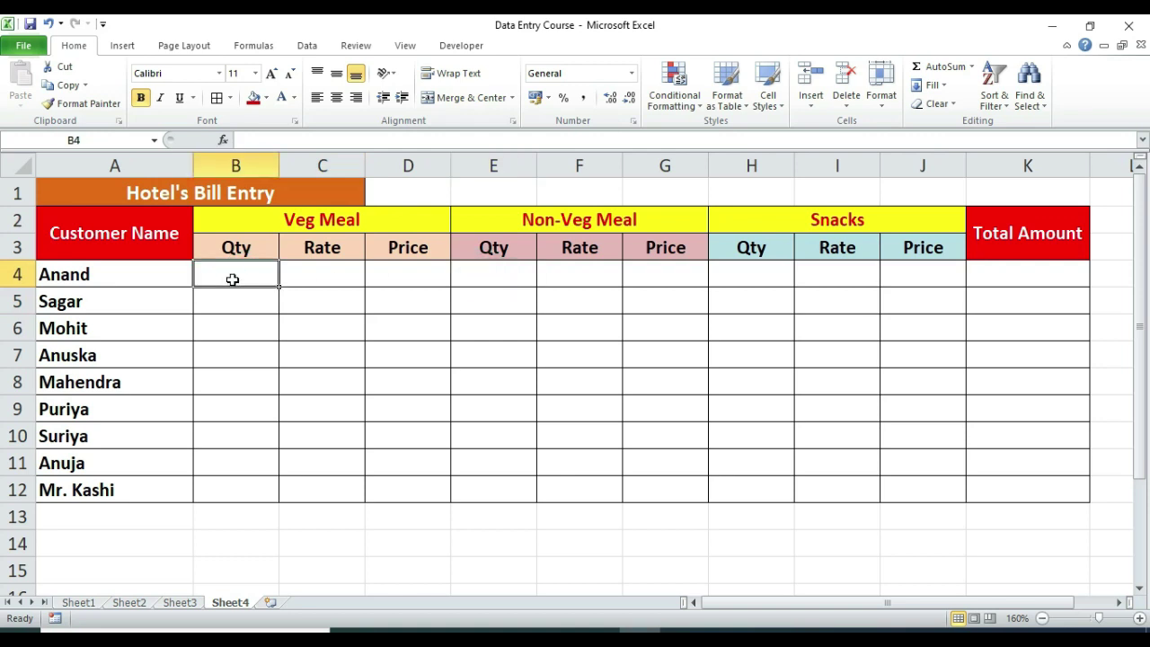
left_click(316, 277)
left_click(256, 274)
left_click(1001, 283)
left_click(1009, 308)
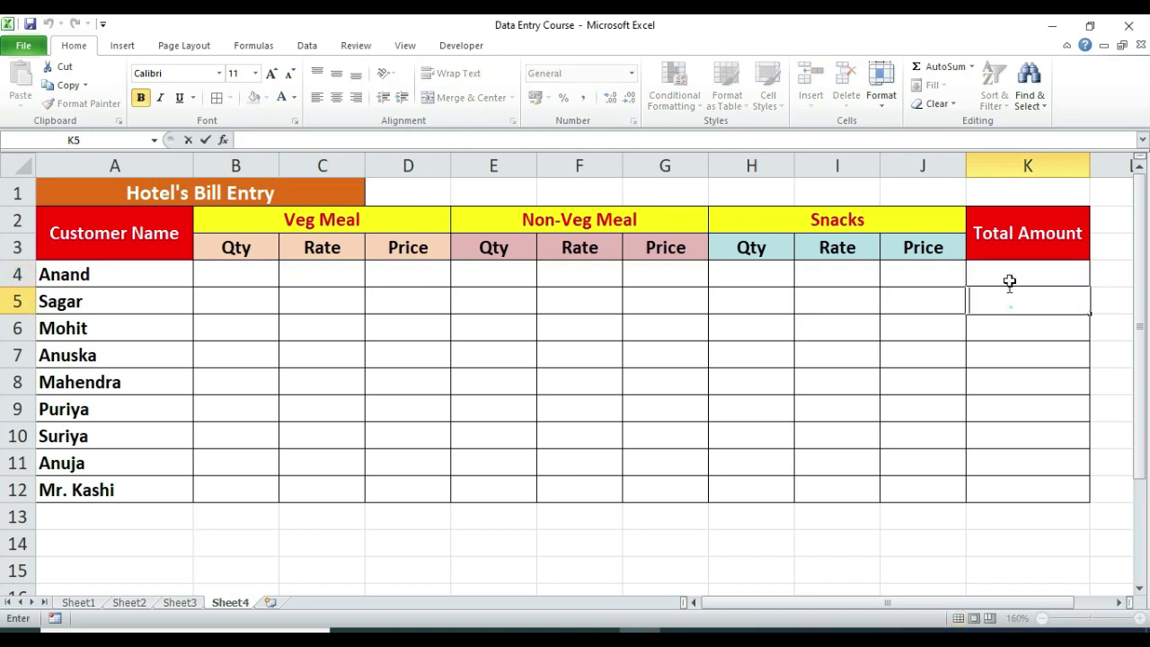
left_click(1005, 281)
left_click_drag(216, 199, 843, 448)
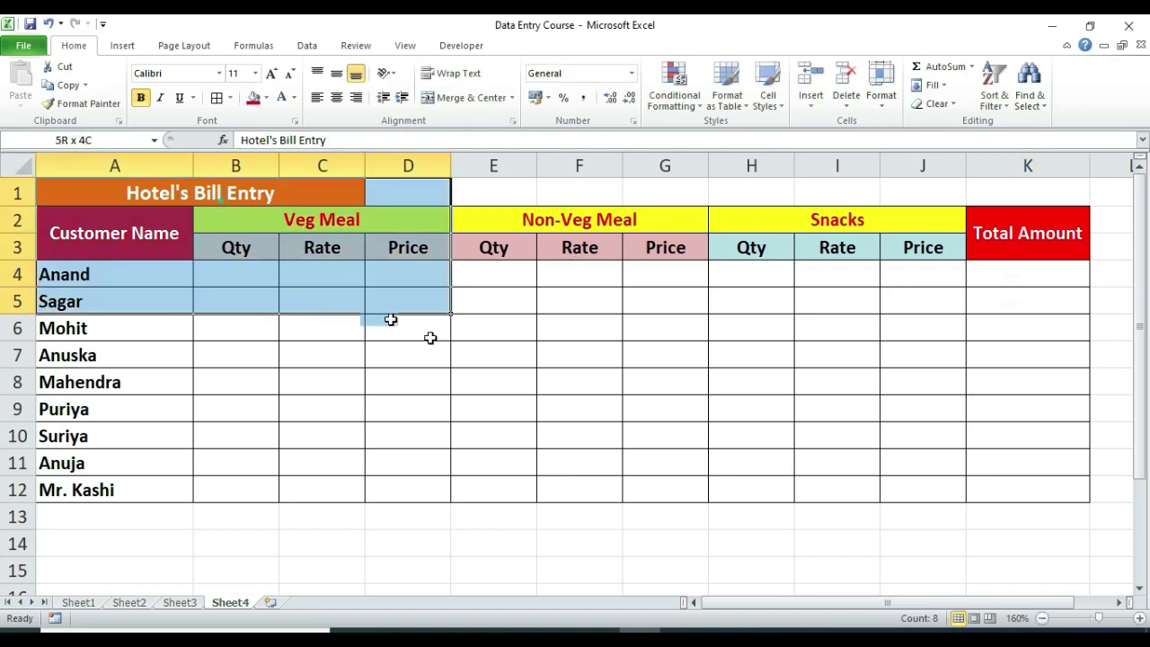
left_click(979, 489)
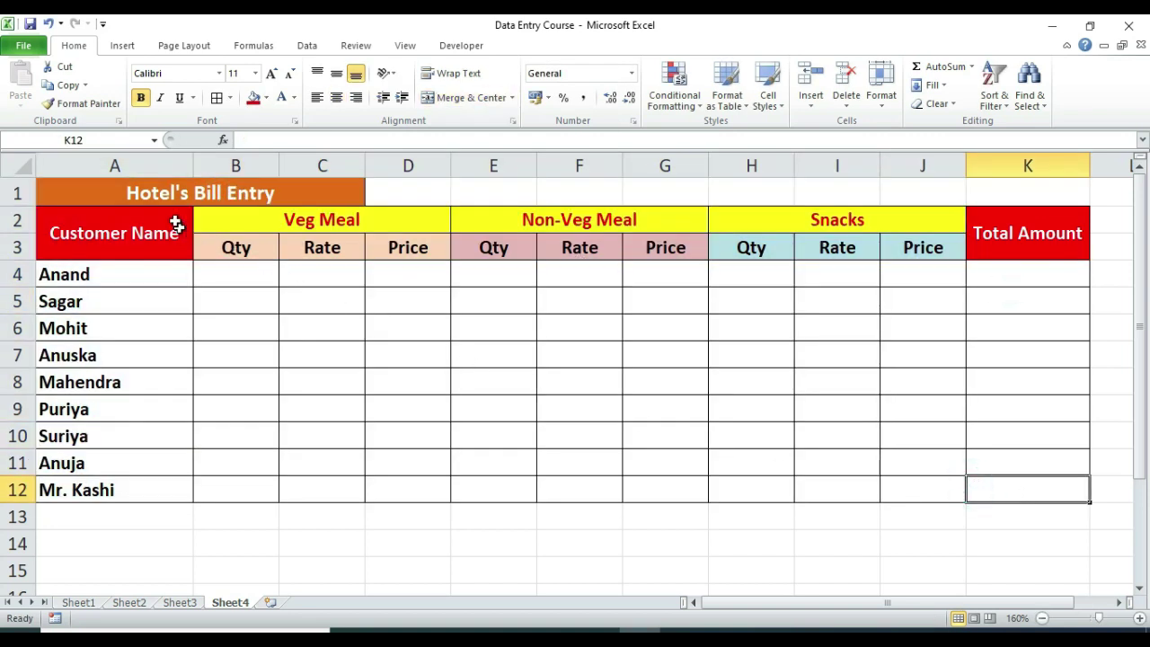
left_click_drag(157, 199, 1029, 500)
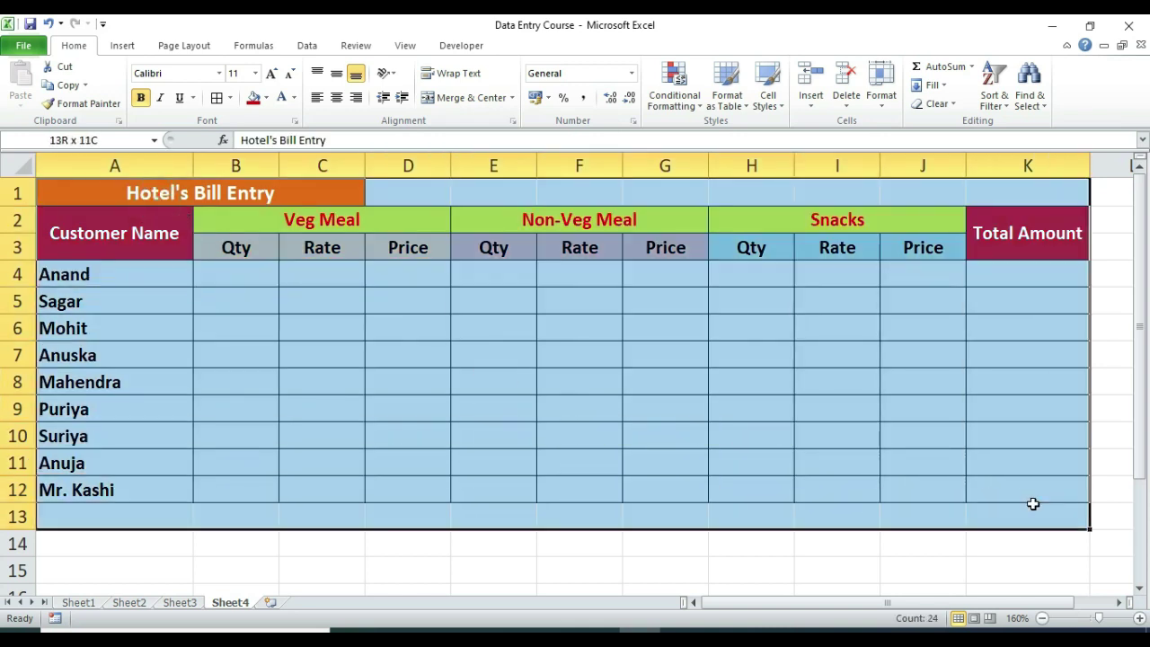
left_click(111, 276)
key("ctrl+shift+Down")
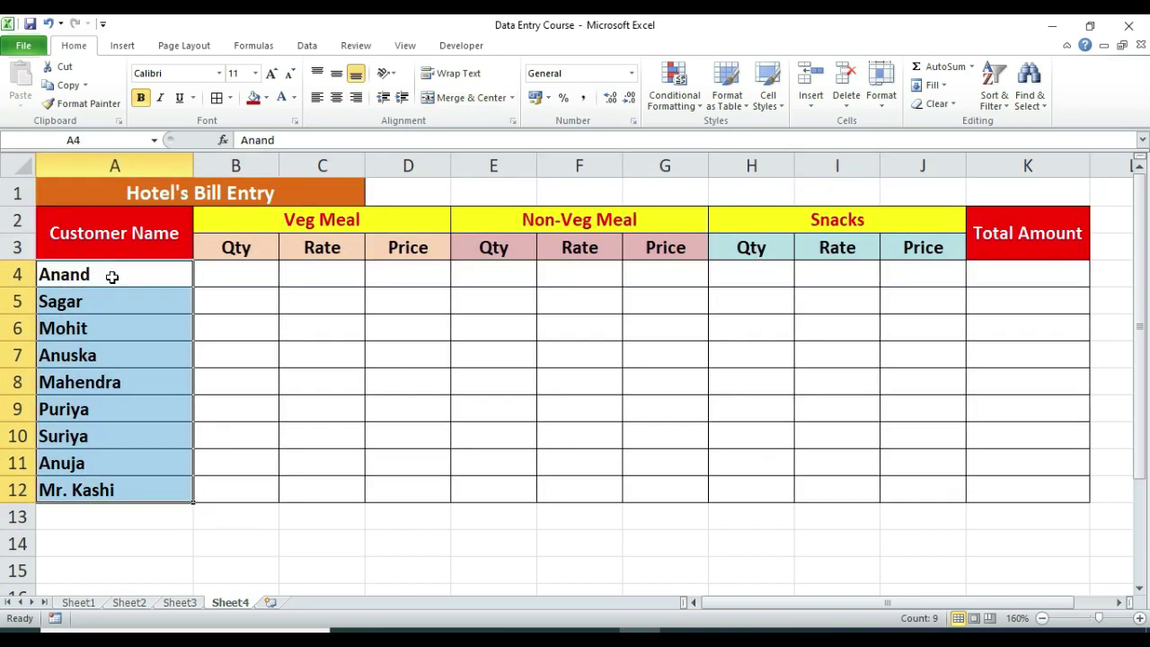
mouse_move(111, 277)
left_mouse_down()
mouse_move(126, 418)
mouse_move(115, 485)
left_mouse_up()
Inspect the Veg, Non-Veg and Snacks headings and Anand's Veg Meal Qty, Rate and Price cells
left_click(232, 276)
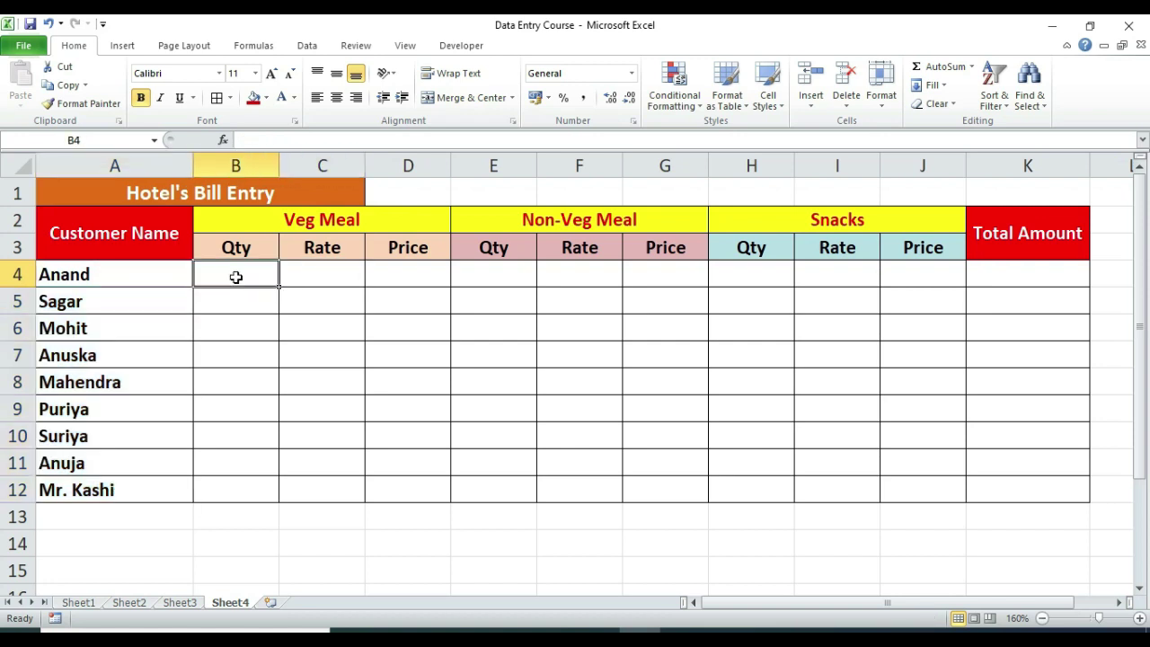
left_click(315, 263)
left_click(303, 221)
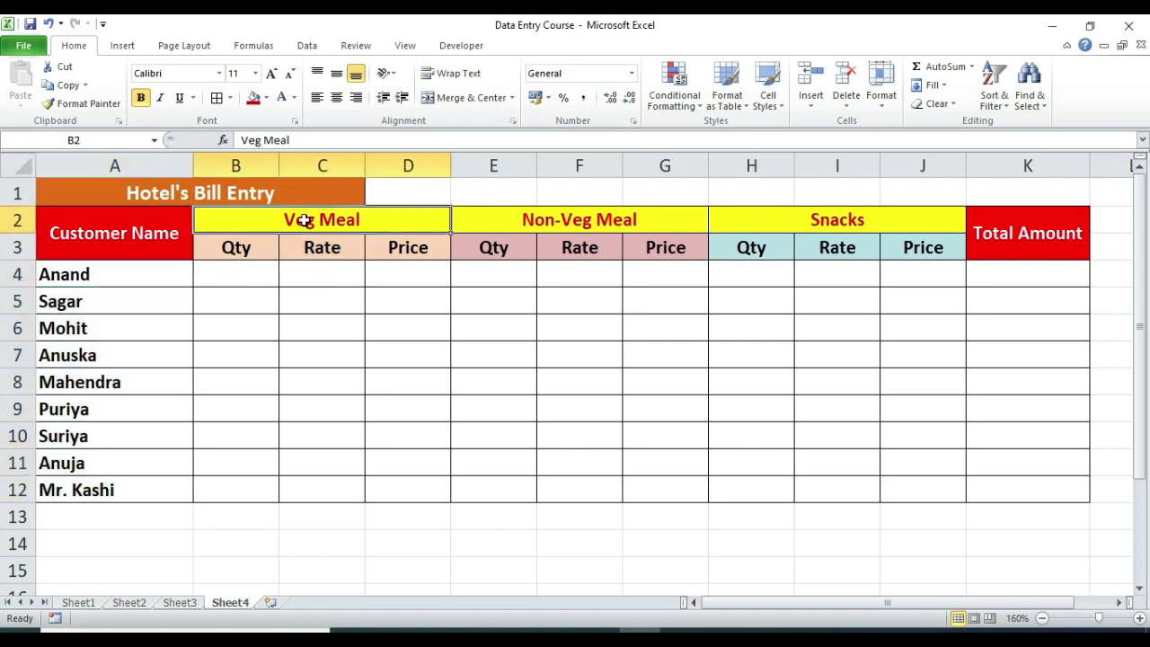
left_click(543, 223)
left_click(792, 220)
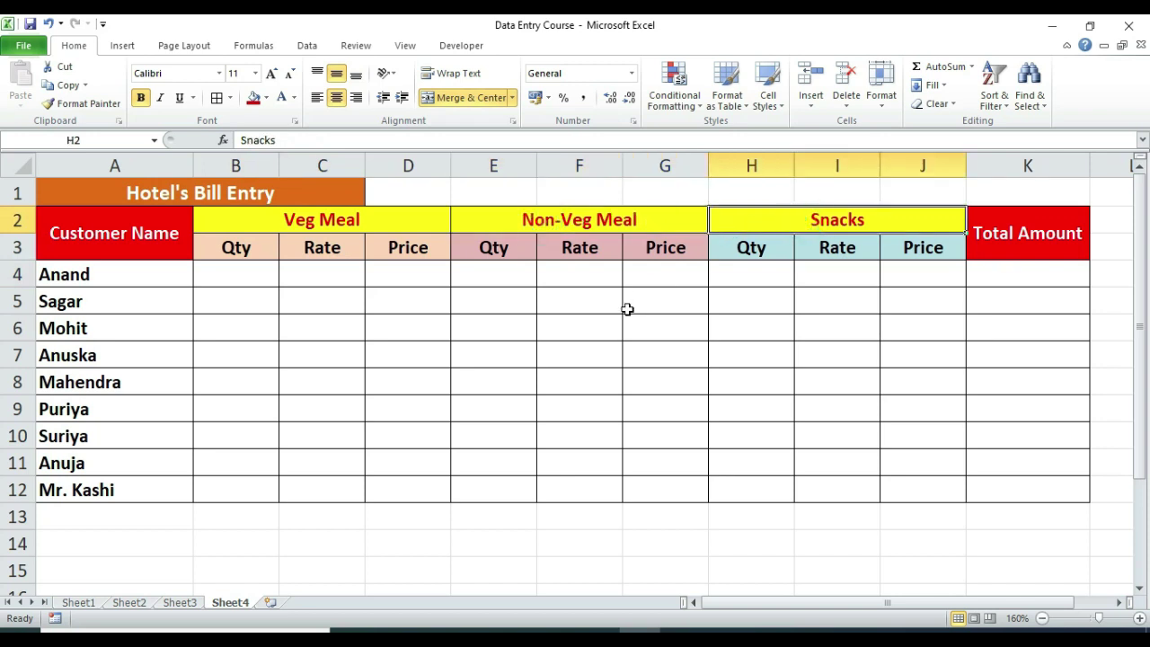
left_click(503, 299)
left_click_drag(323, 220, 831, 218)
left_click(419, 326)
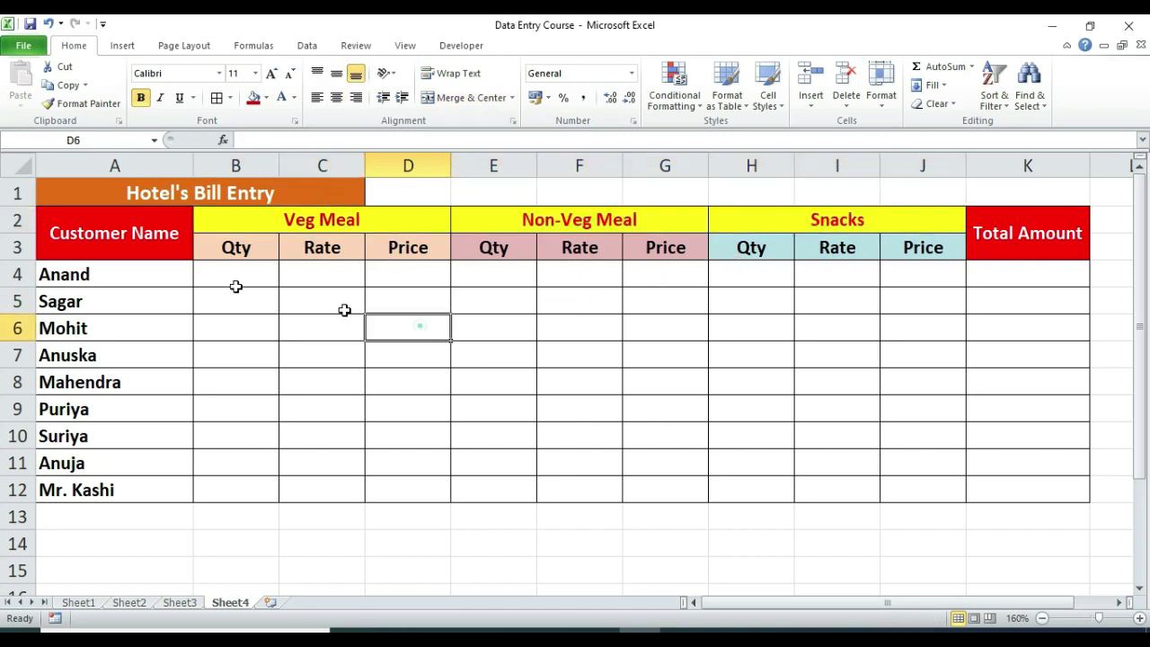
left_click(212, 272)
double_click(395, 267)
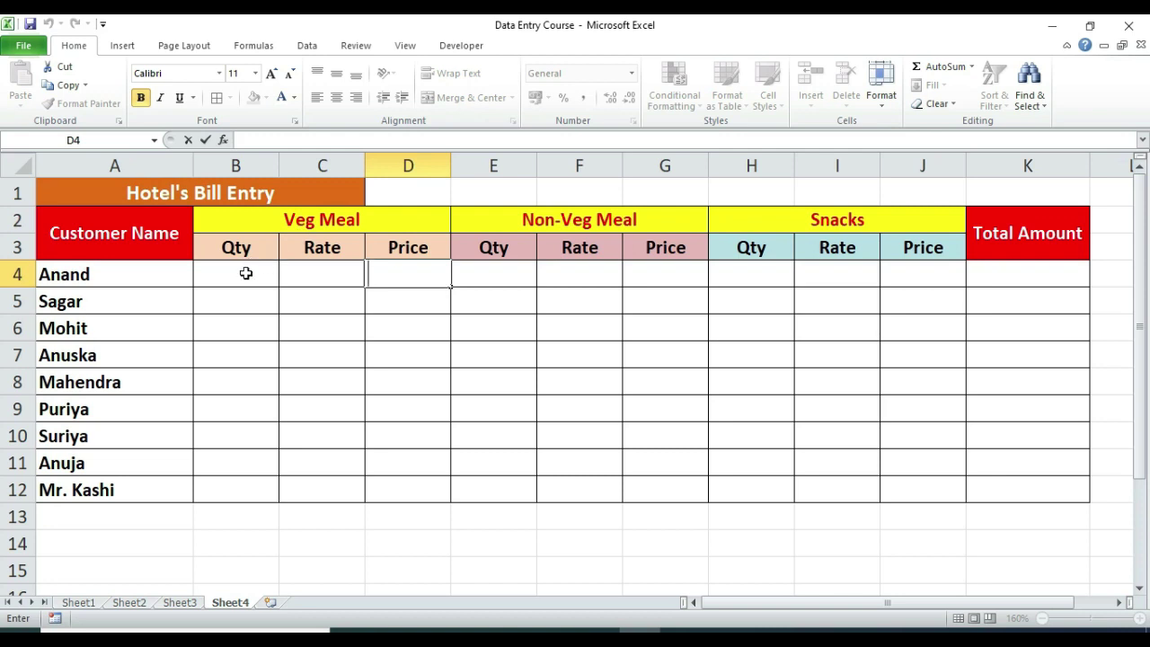
left_click(246, 273)
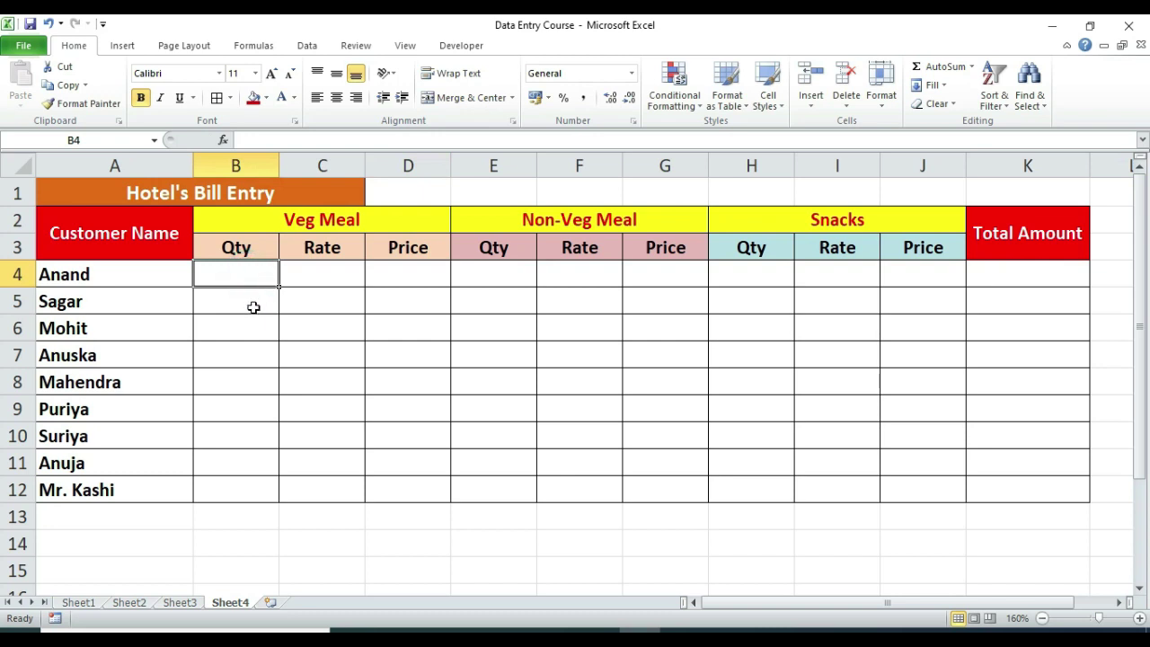
left_click(240, 303)
left_click(322, 274)
left_click(235, 267)
left_click(256, 269)
left_click(308, 274)
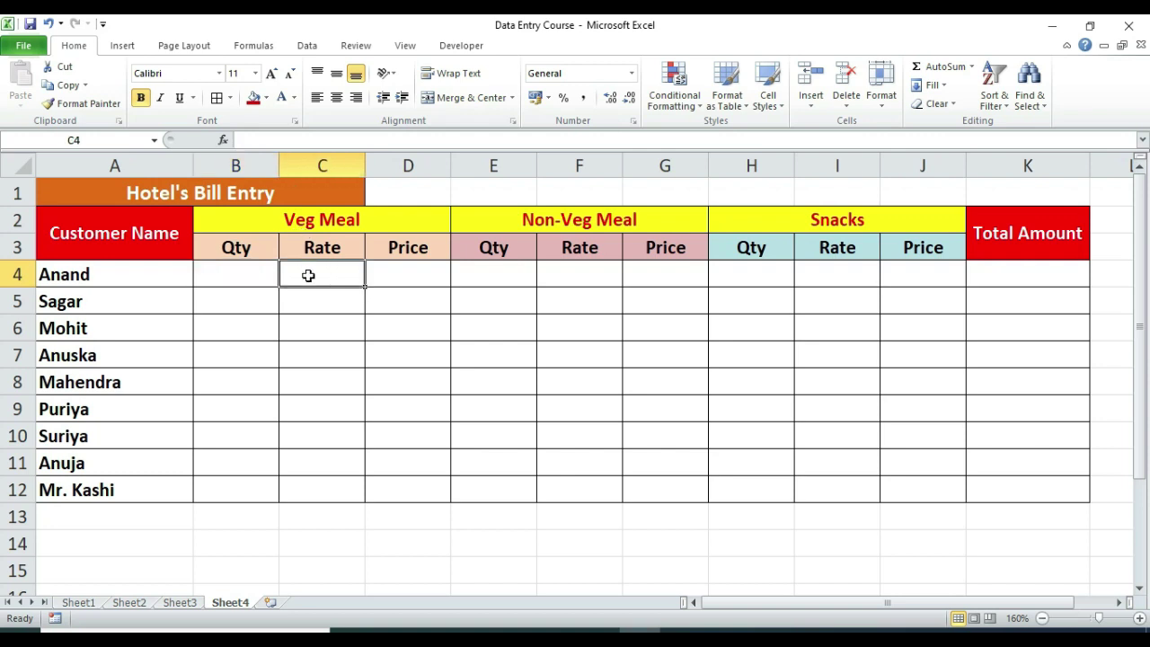
left_click(231, 281)
left_click(283, 279)
left_click(230, 278)
left_click(311, 277)
left_click(225, 276)
left_click(305, 280)
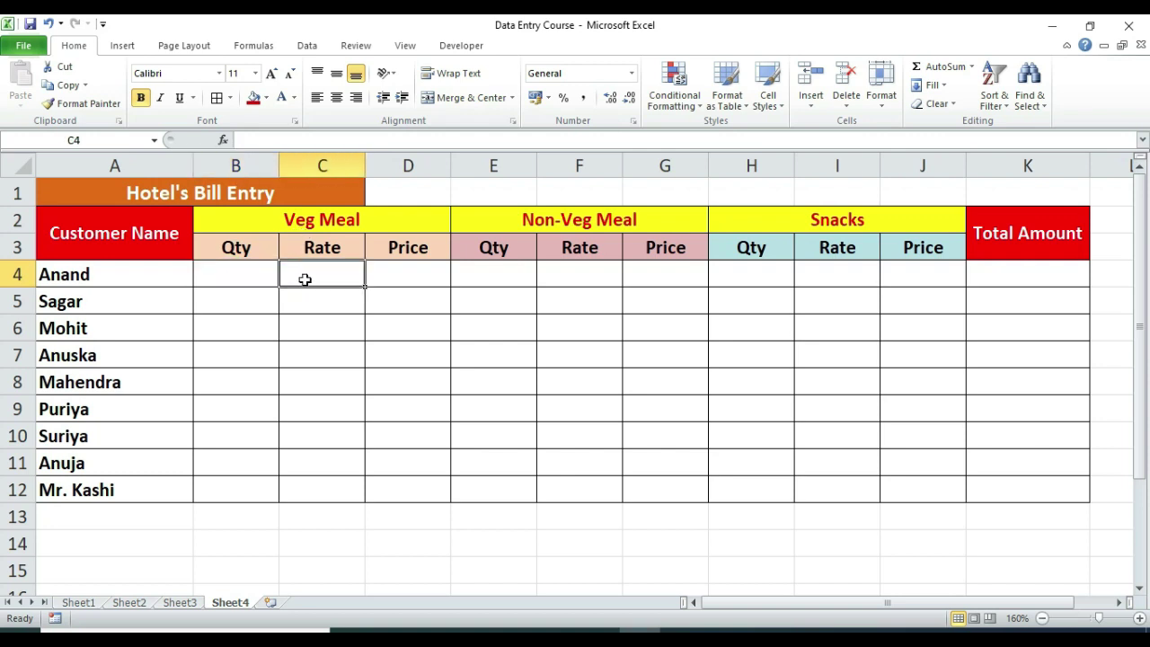
double_click(245, 277)
Give the Veg Meal Qty cells B4:B12 the custom number format 0 "PLT"
left_click_drag(233, 368, 232, 354)
left_click_drag(226, 280, 217, 491)
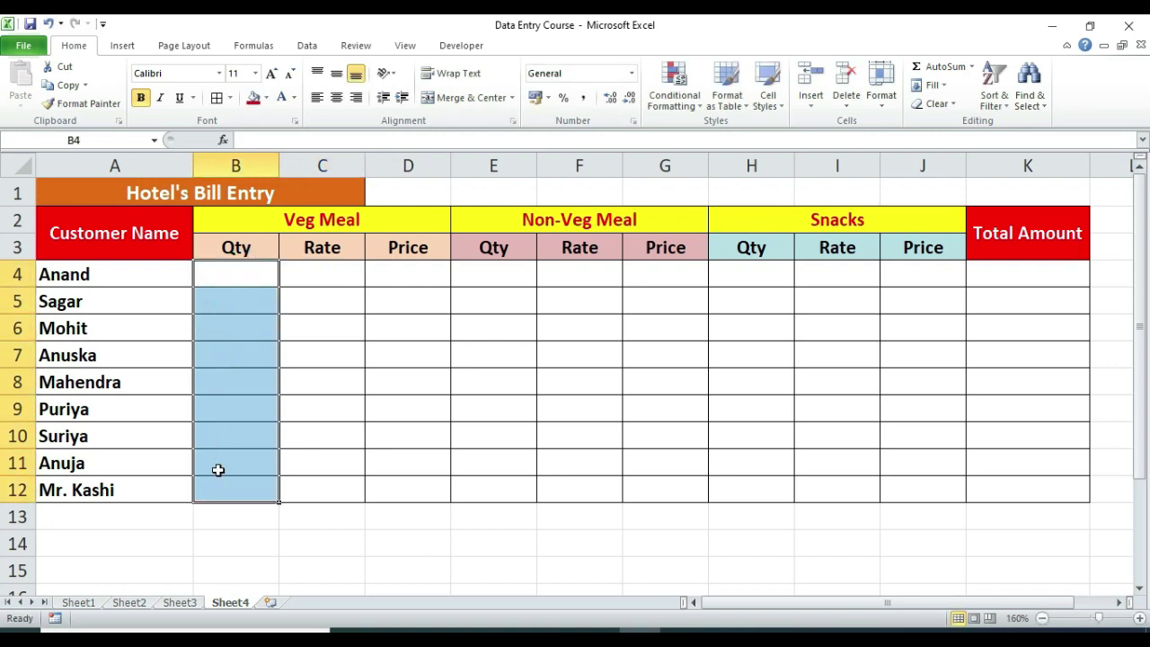
key("ctrl+1")
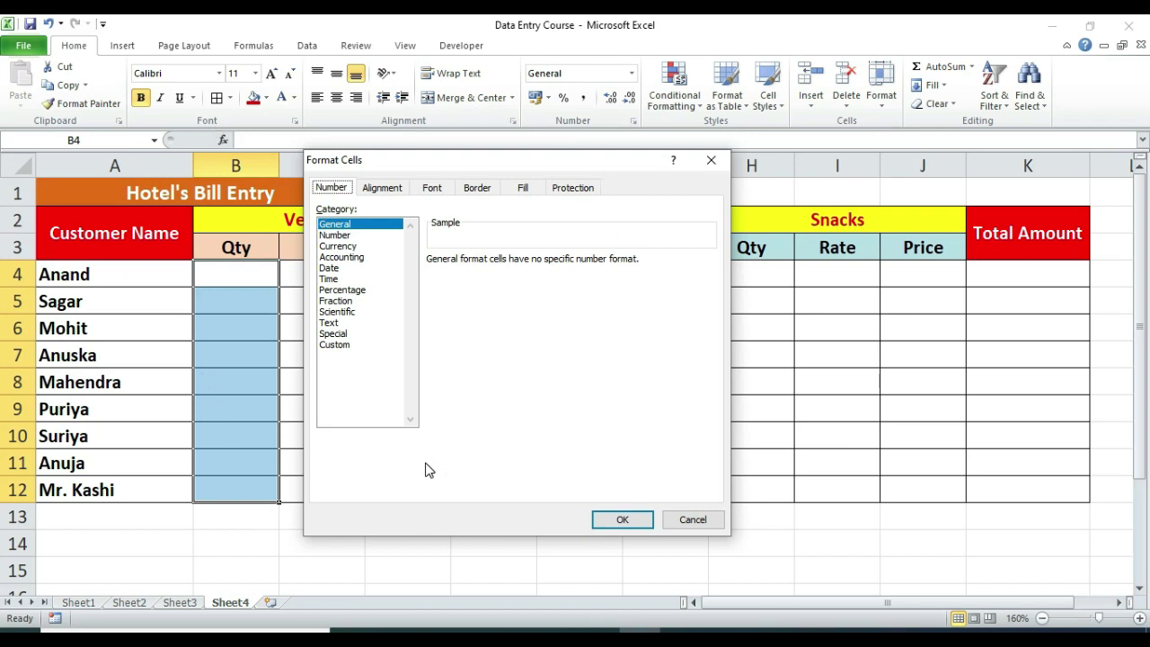
left_click(333, 345)
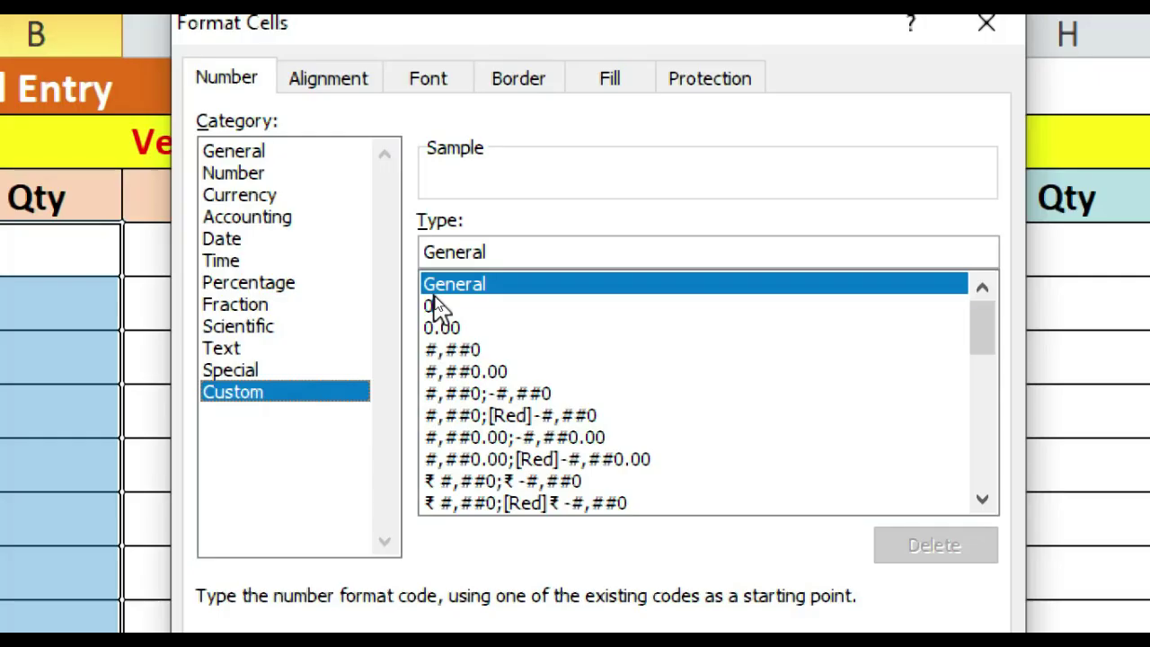
left_click(440, 306)
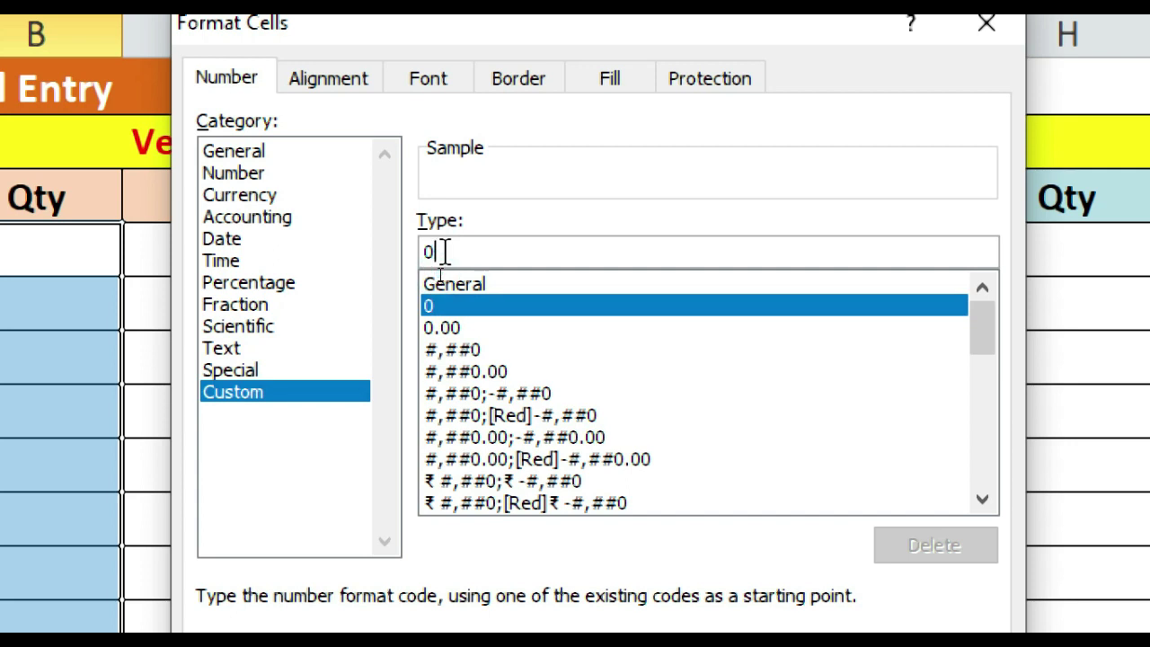
left_click(445, 252)
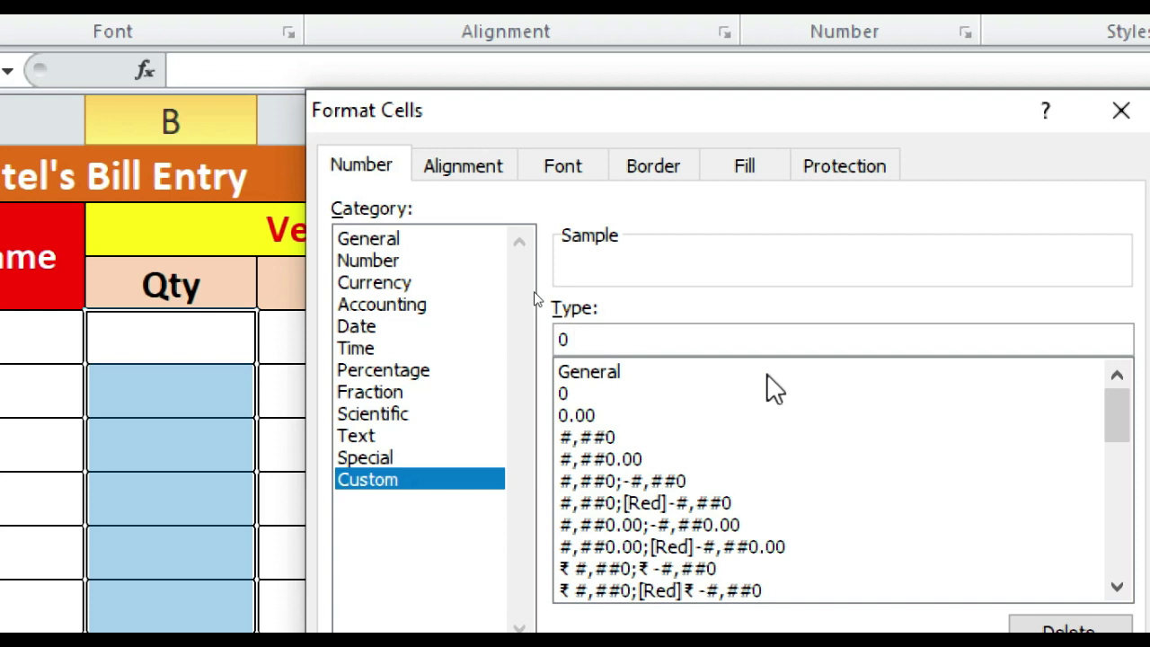
type("\"")
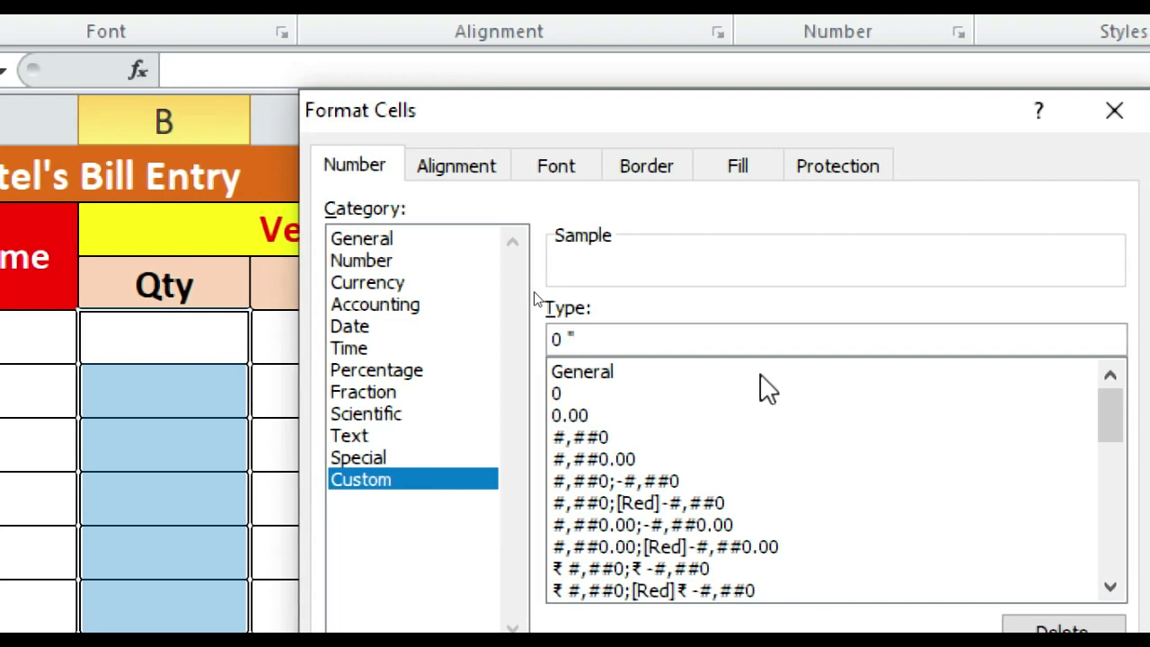
type("P.C")
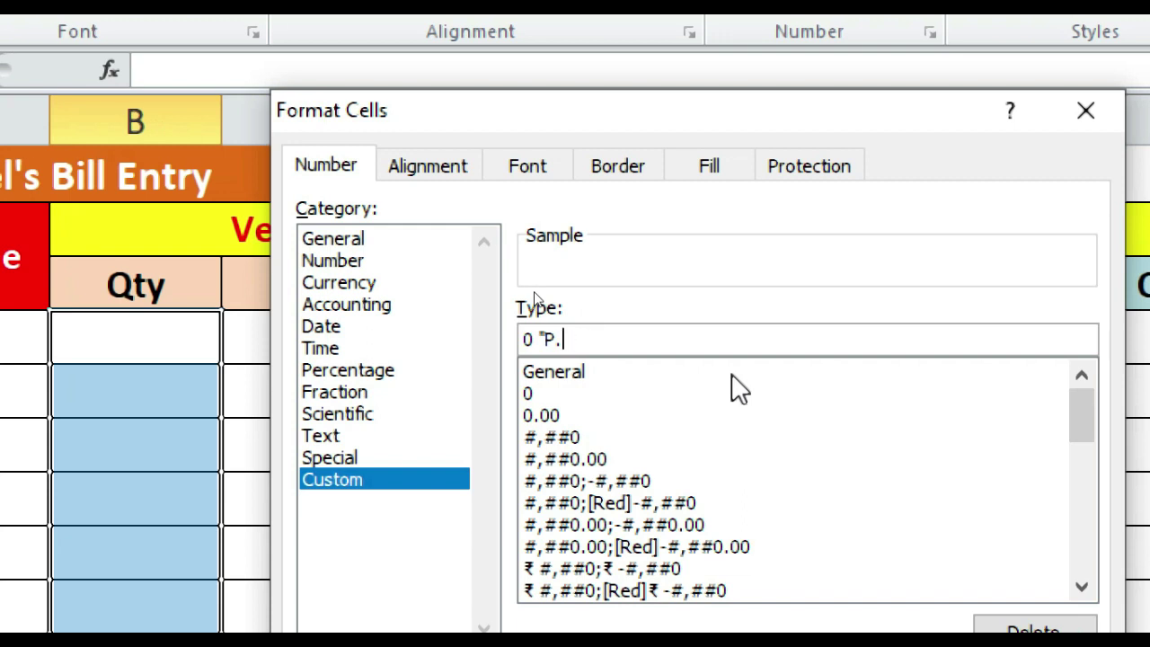
key("BackSpace")
type("L")
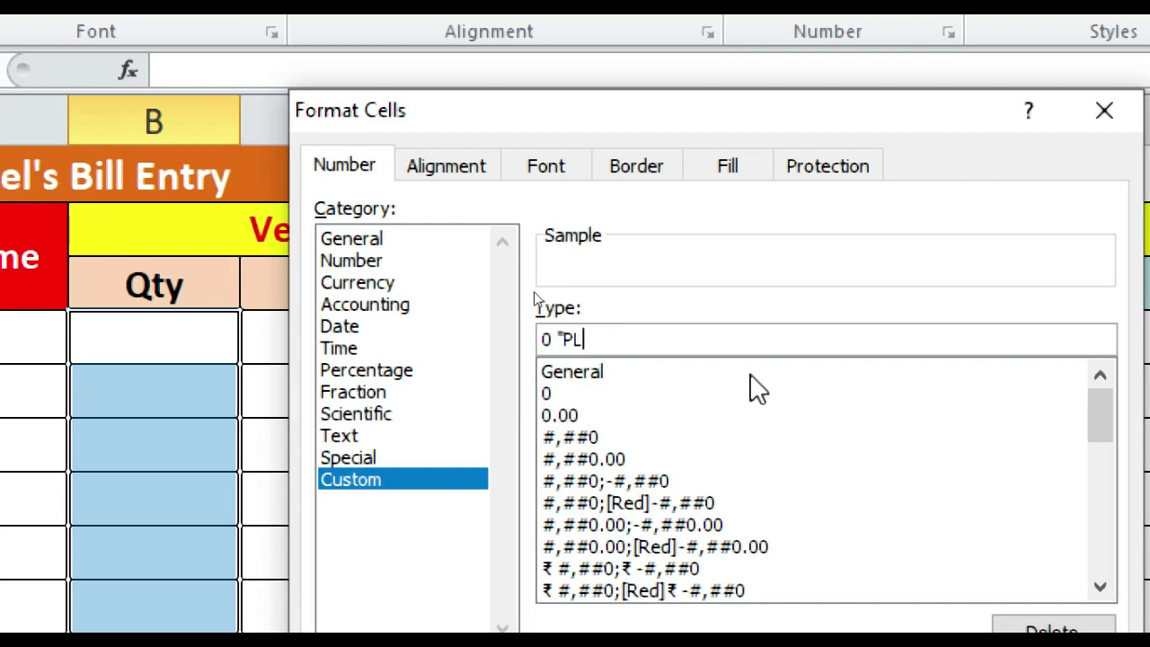
type("T")
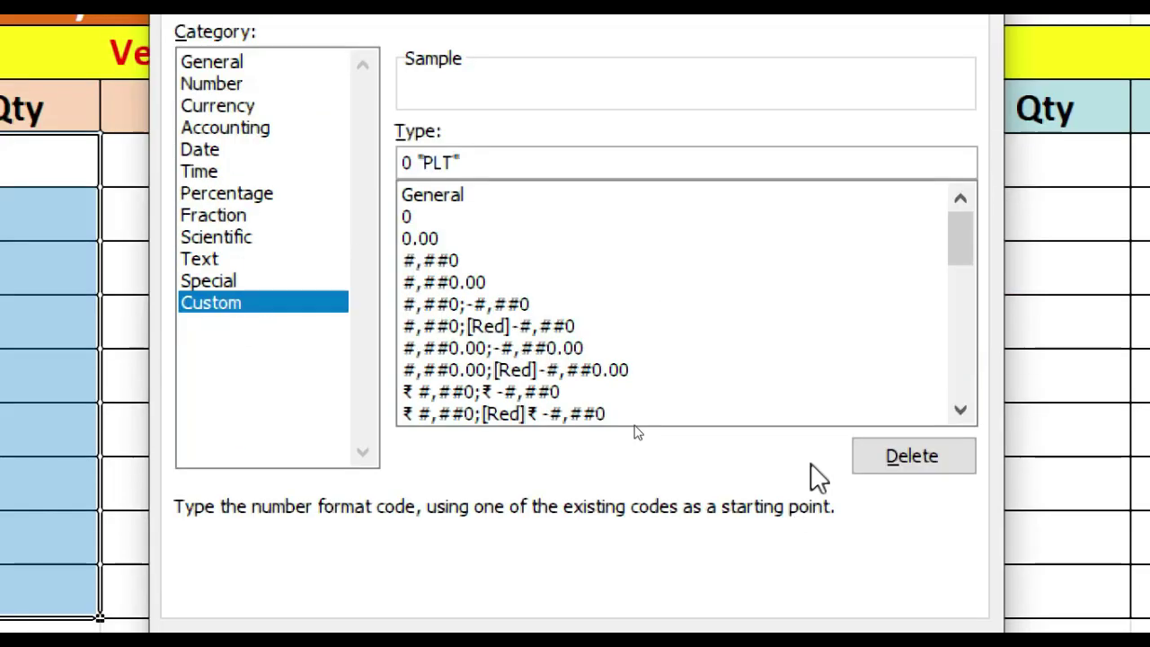
left_click(788, 628)
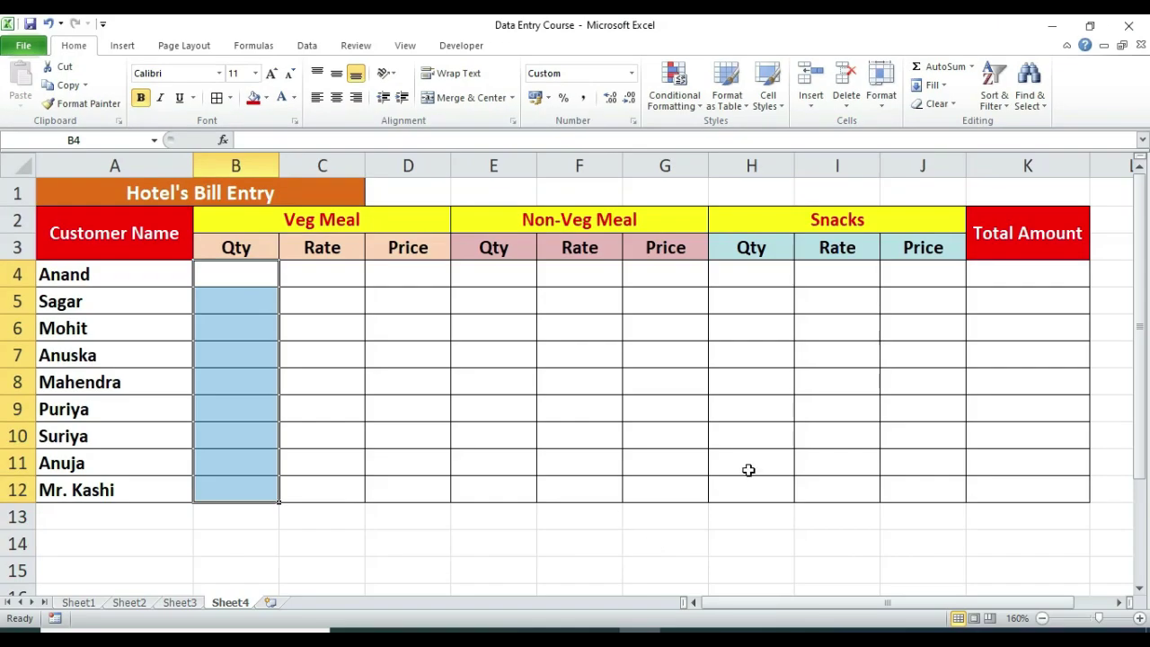
left_click(378, 340)
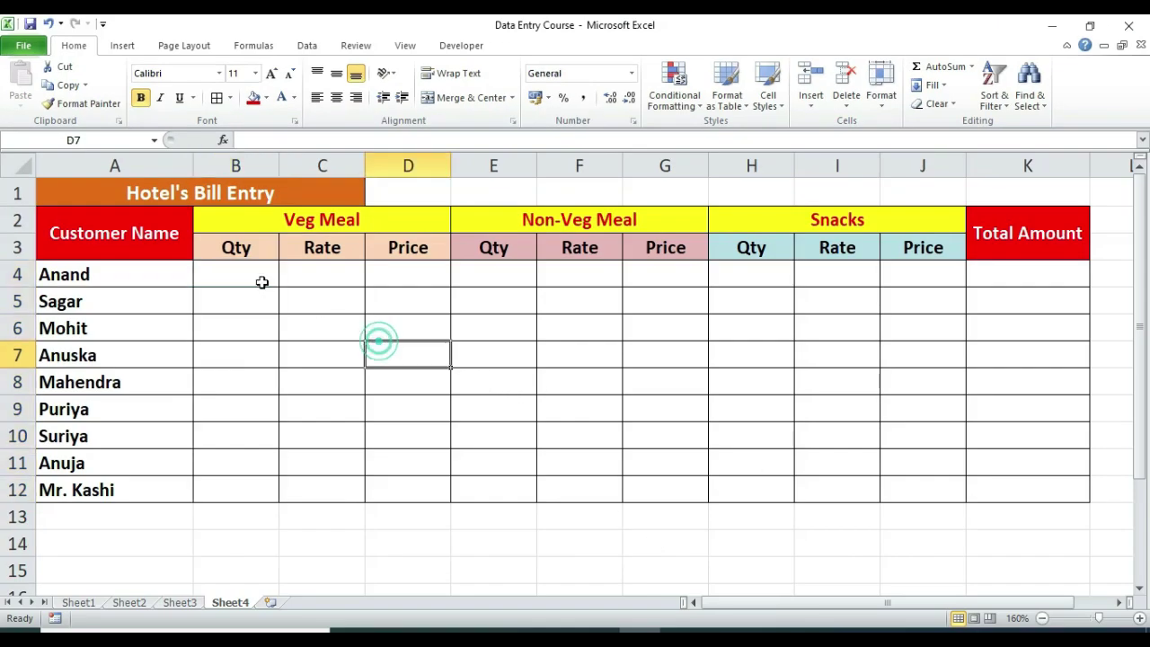
double_click(258, 275)
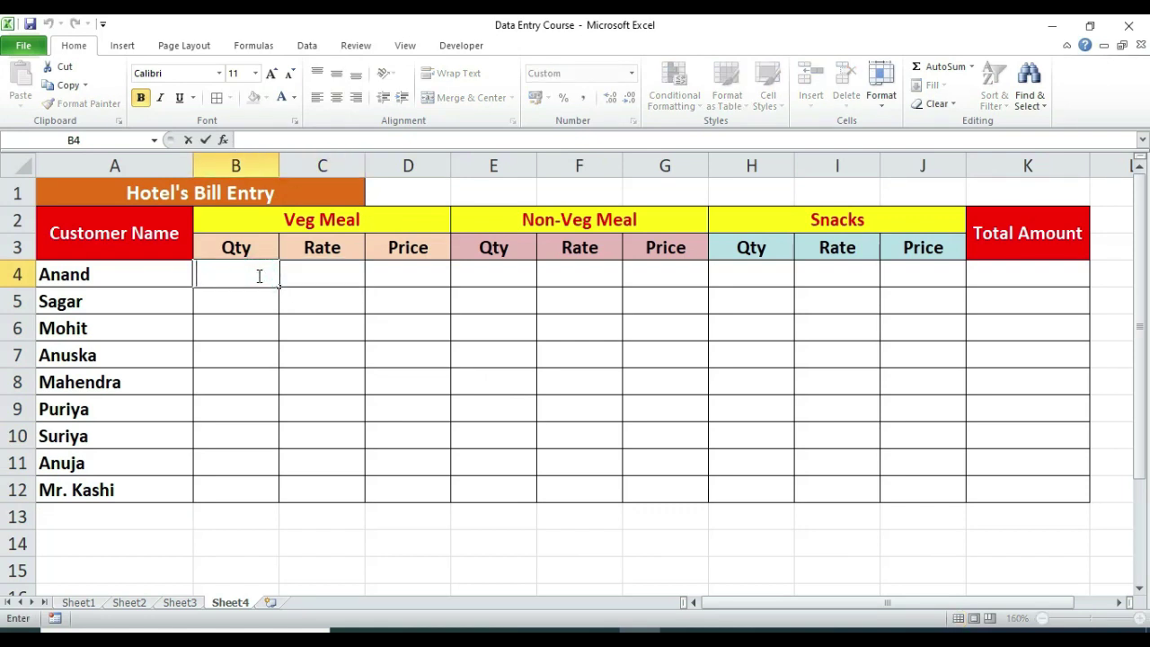
type("15")
key("Return")
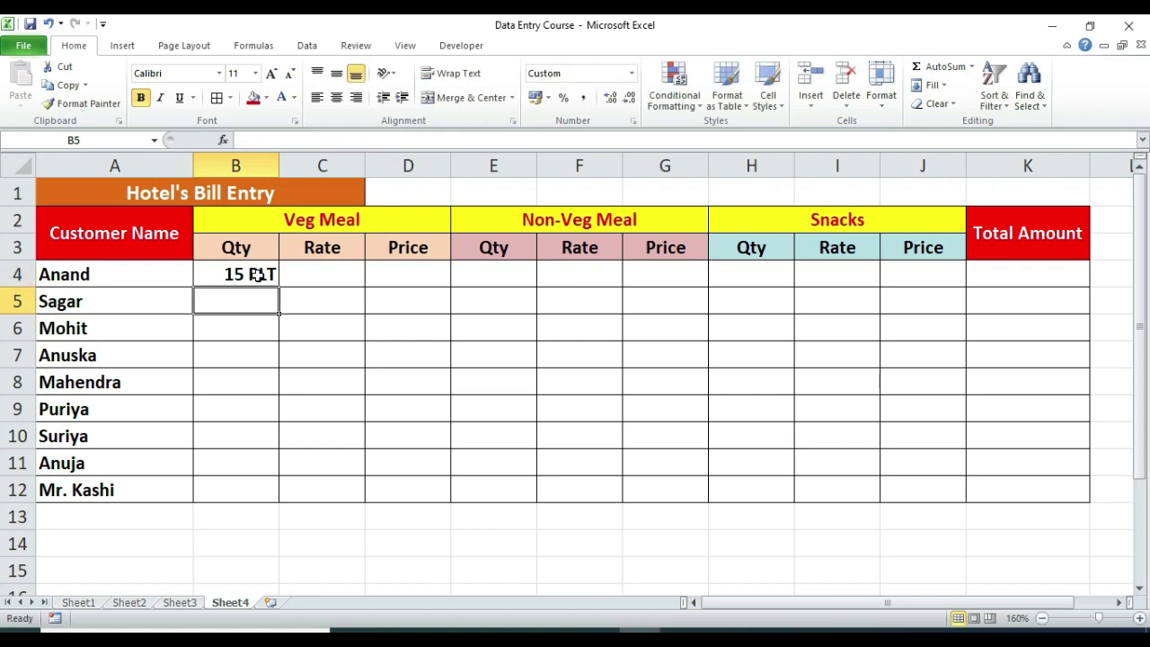
left_click(255, 282)
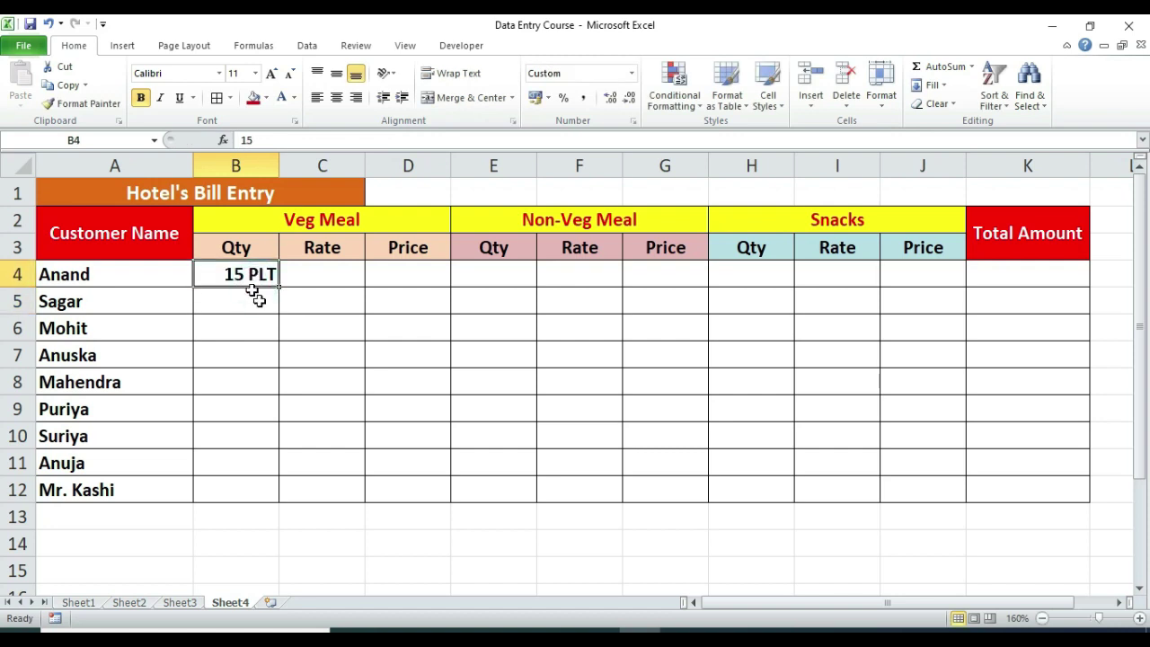
left_click(256, 300)
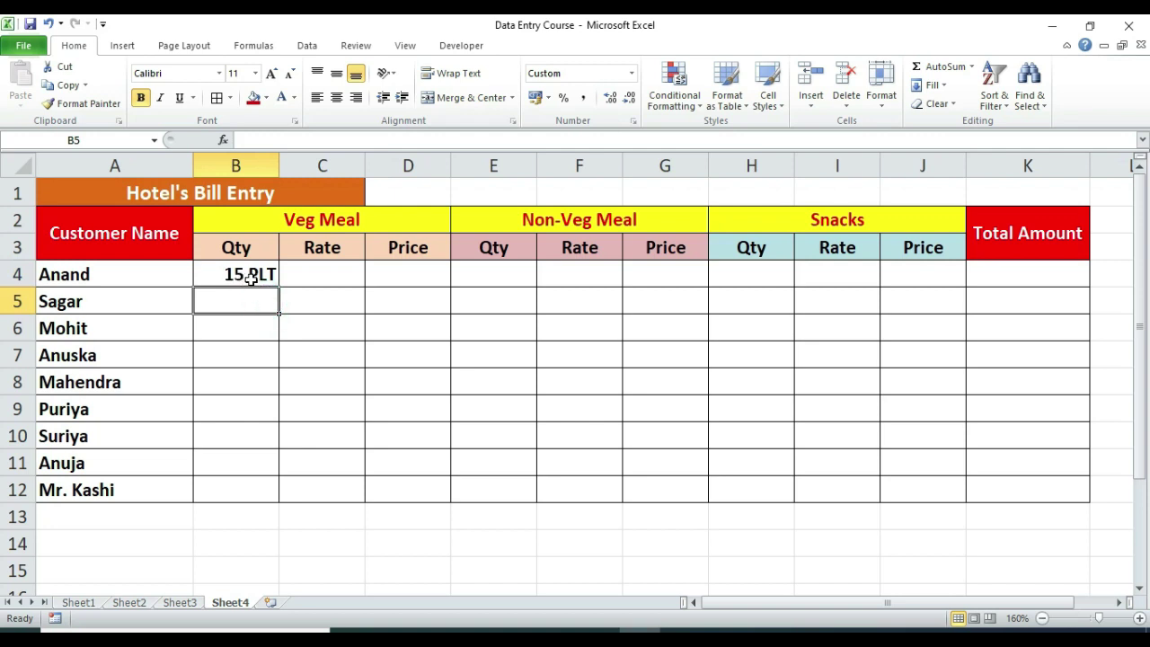
left_click_drag(251, 278, 240, 488)
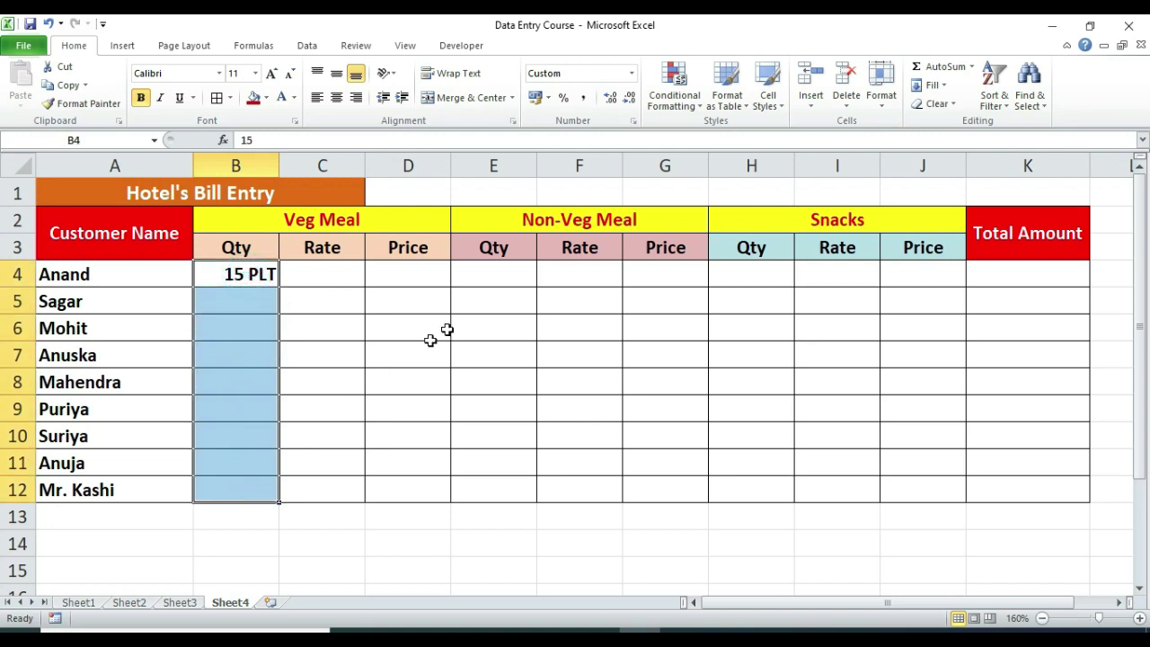
left_click_drag(249, 280, 239, 488)
left_click_drag(467, 277, 495, 493)
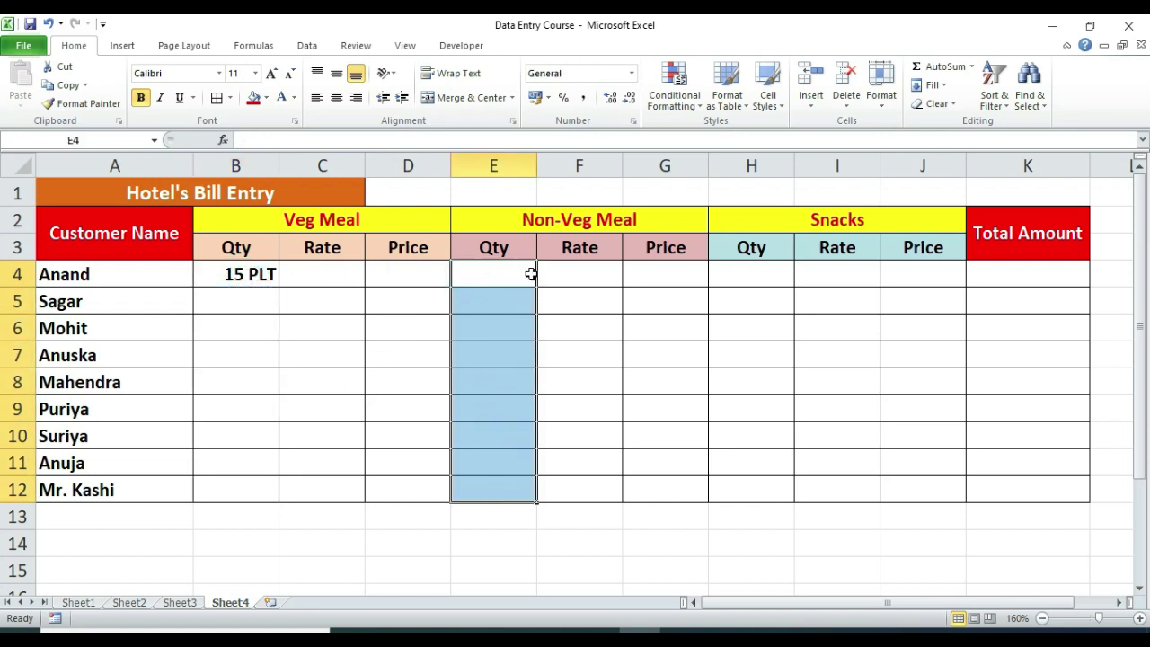
left_click_drag(751, 275, 759, 490)
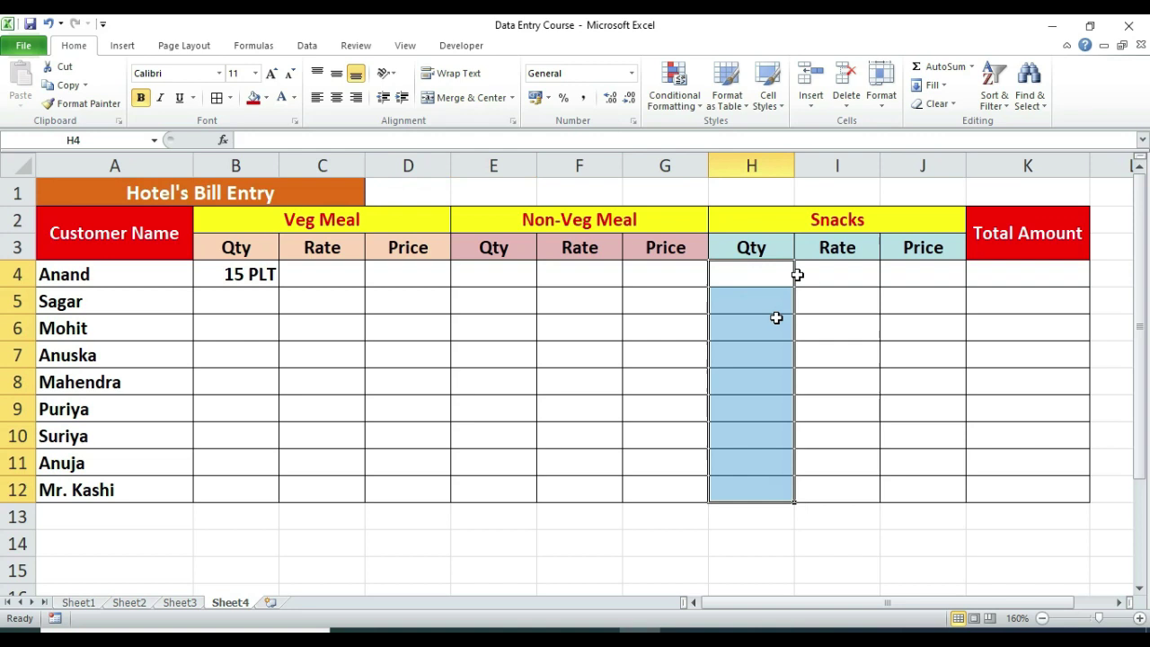
left_click(841, 221)
left_click_drag(763, 272, 740, 485)
left_click_drag(497, 272, 504, 486)
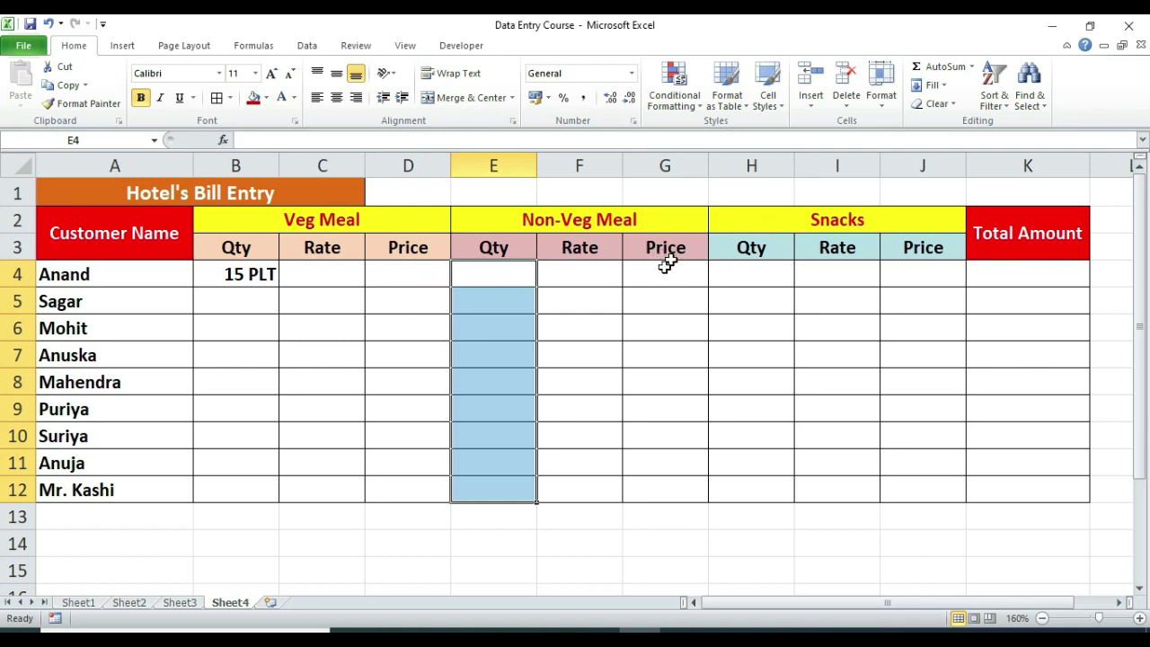
left_click(376, 359)
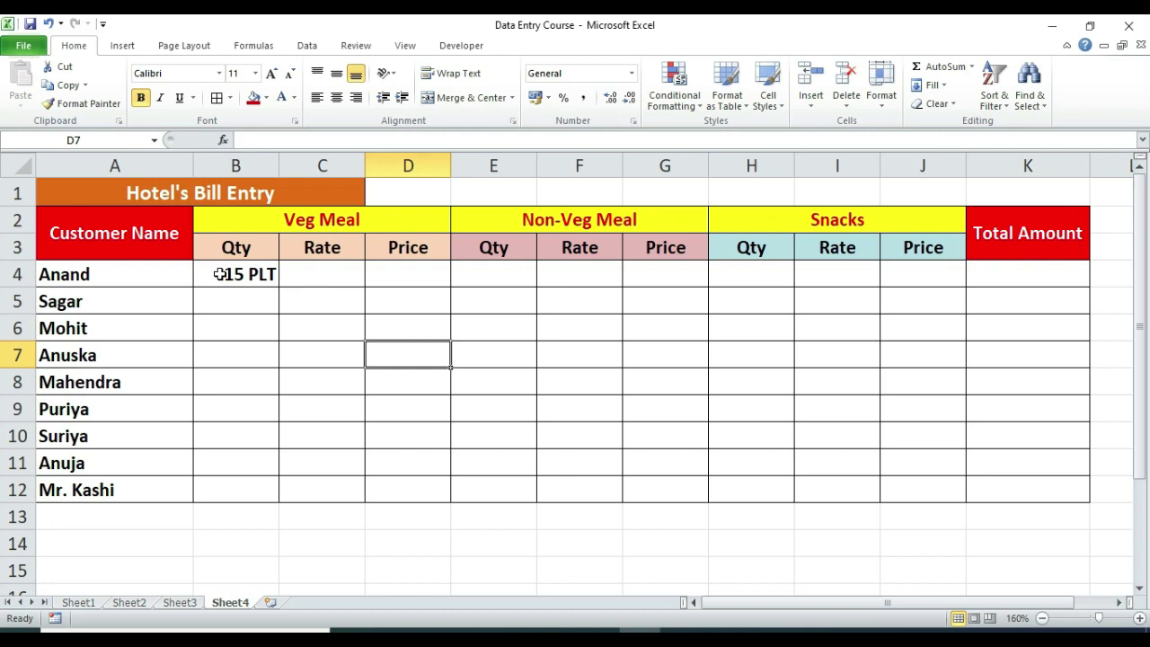
left_click_drag(219, 274, 213, 481)
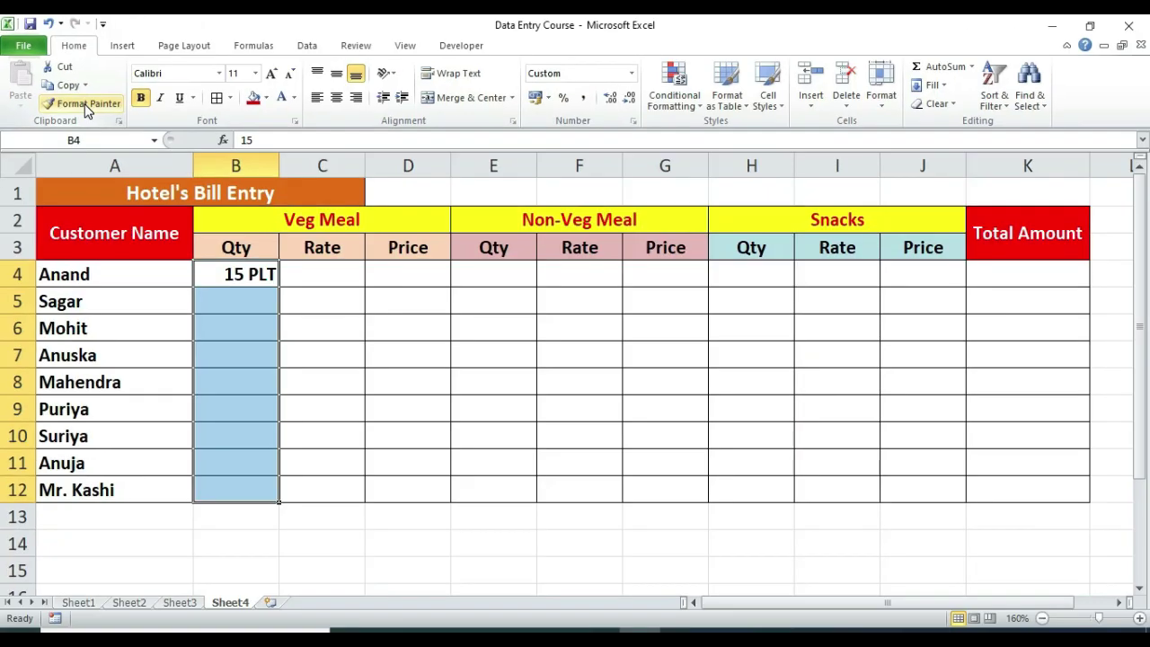
Copy the PLT format onto the Non-Veg Qty E4:E12 and Snacks Qty H4:H12 cells with Format Painter
left_click(88, 104)
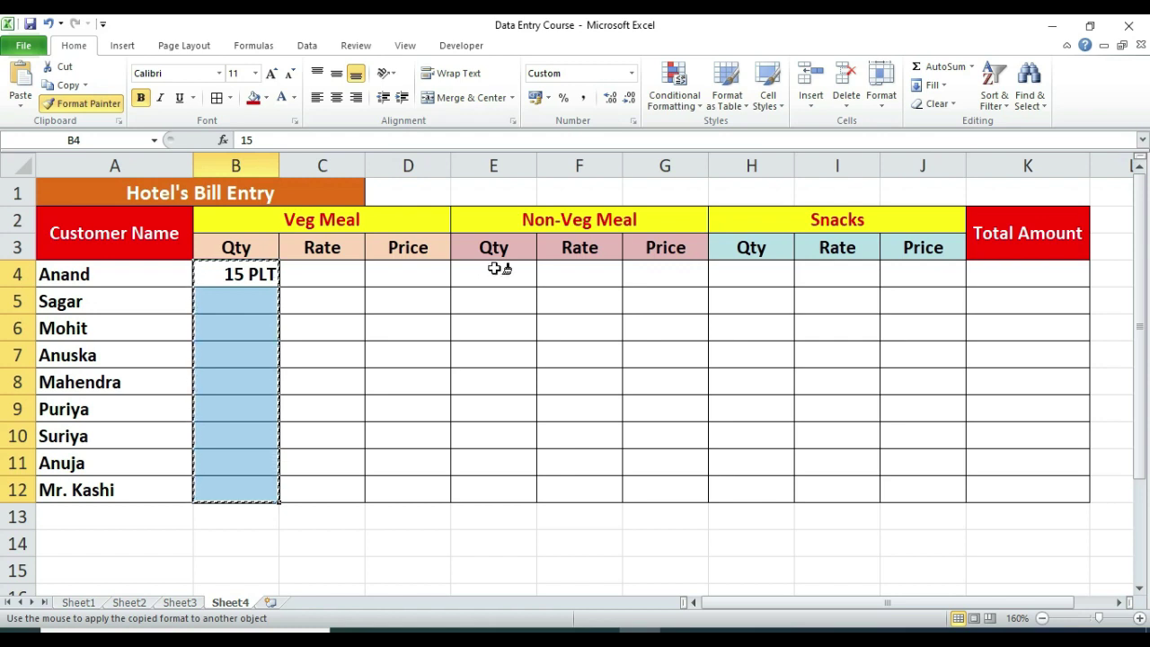
left_click_drag(497, 268, 499, 482)
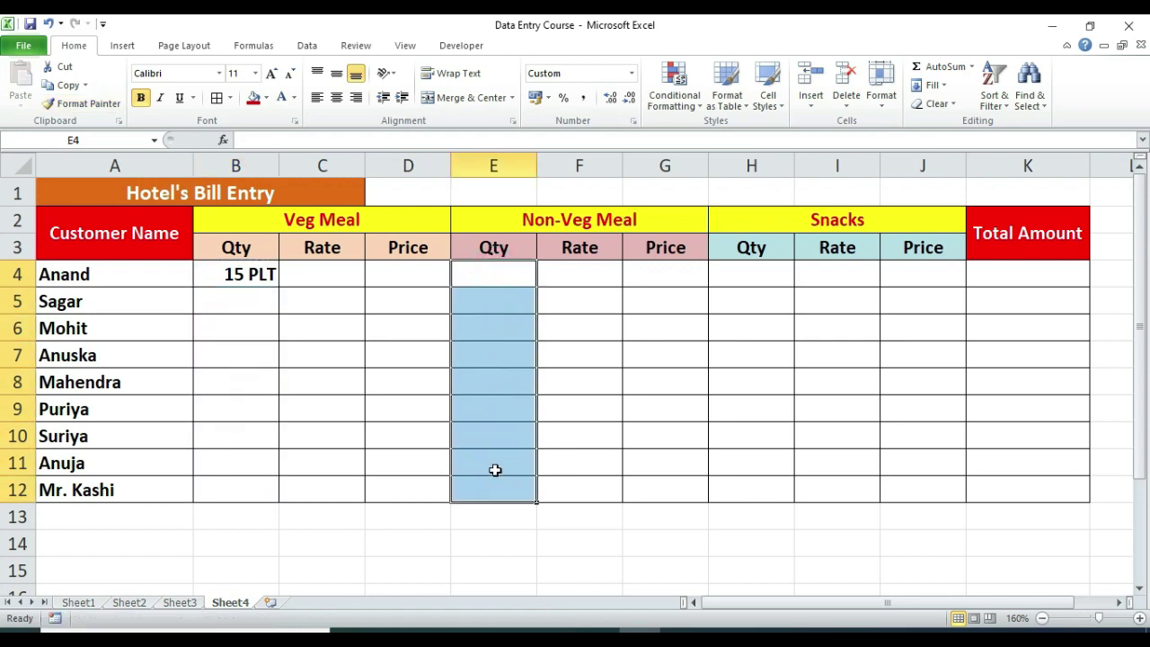
left_click(85, 103)
left_click(750, 266)
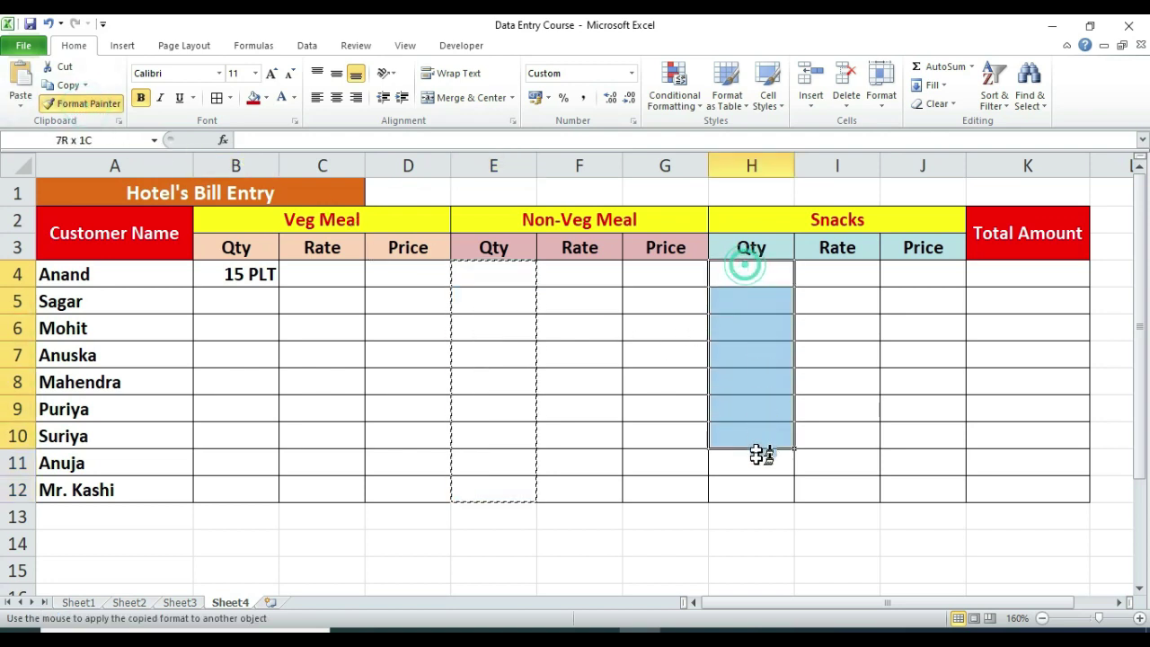
left_click_drag(750, 266, 740, 476)
left_click(583, 525)
Test with quantities 2 (Non-Veg) and 5 (Snacks) for Anand, then select B4:H12 to clear
left_click(502, 280)
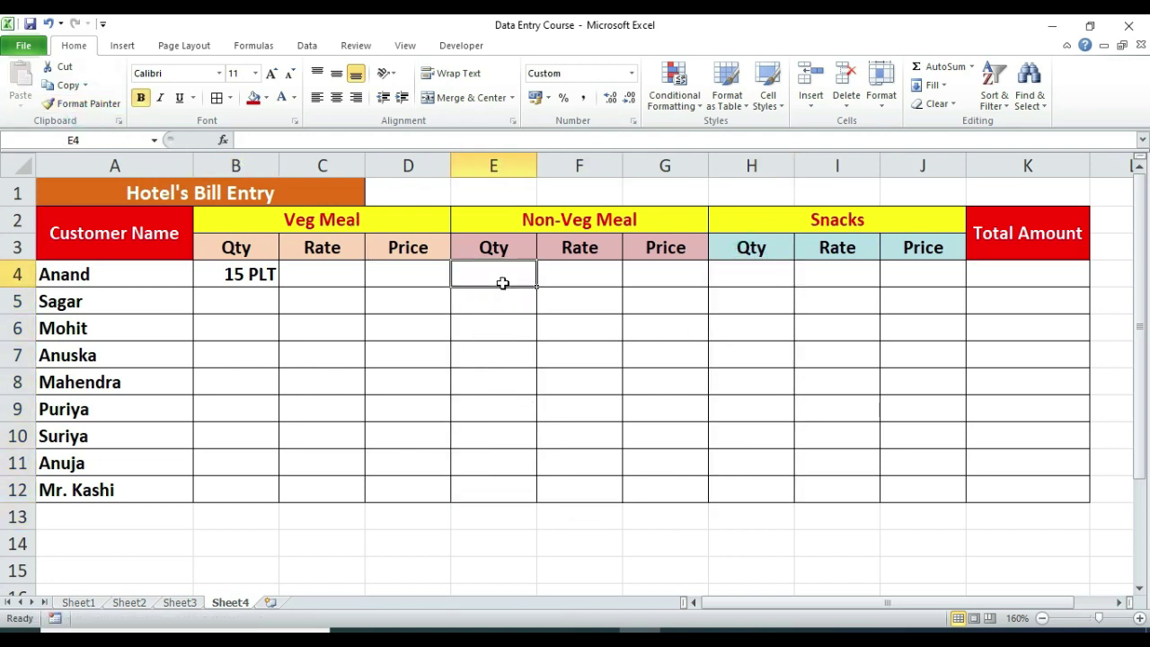
type("2")
key("Return")
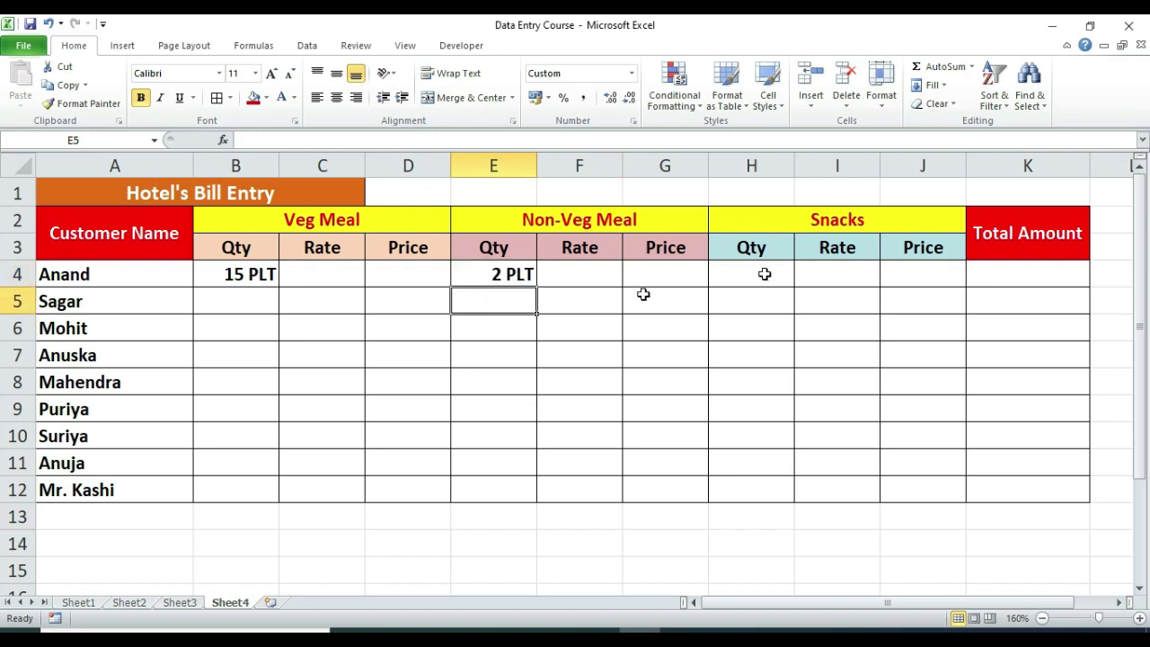
left_click(782, 276)
type("5")
key("Return")
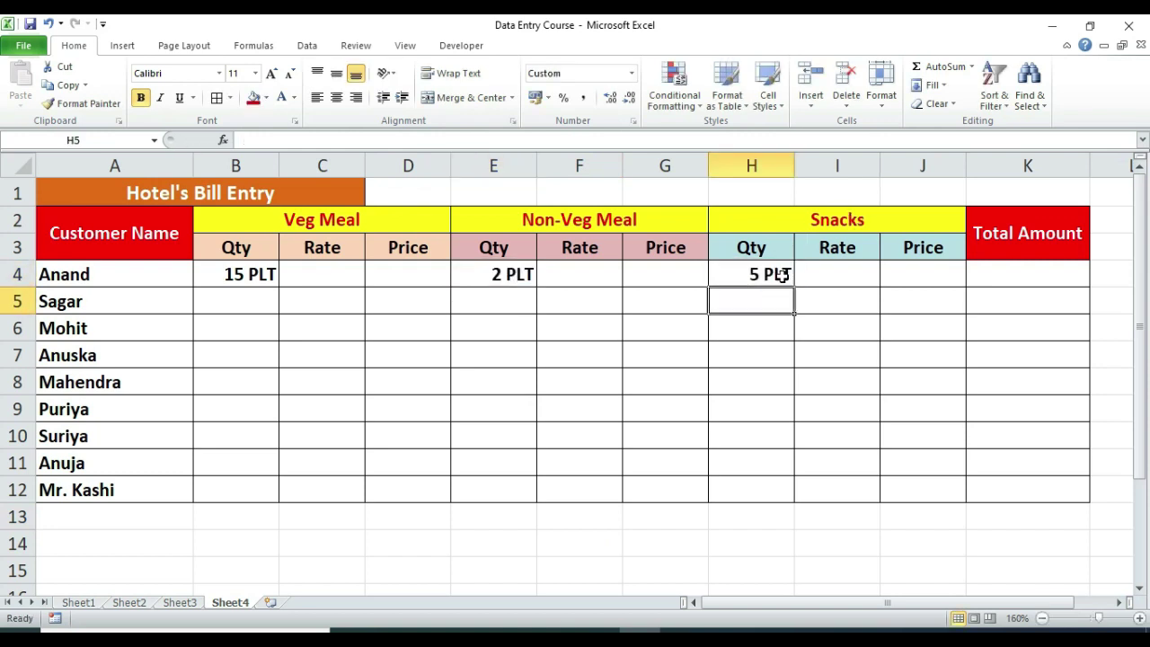
left_click(236, 274)
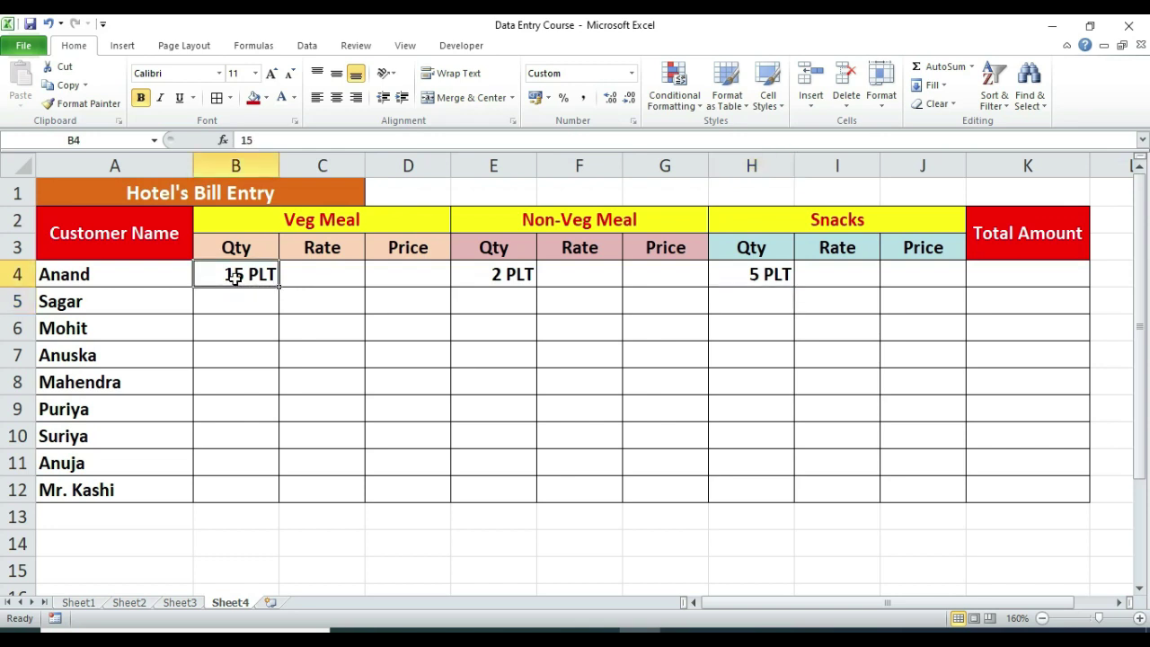
left_click_drag(357, 337, 647, 486)
left_click_drag(269, 281, 760, 485)
key("Delete")
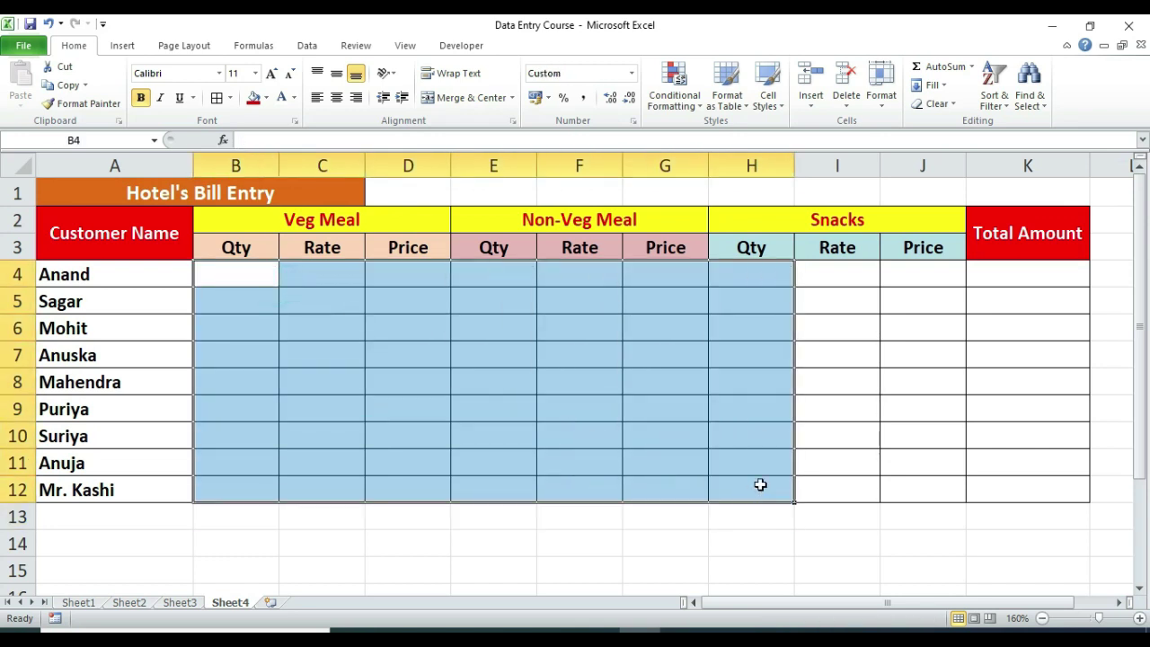
left_click(588, 381)
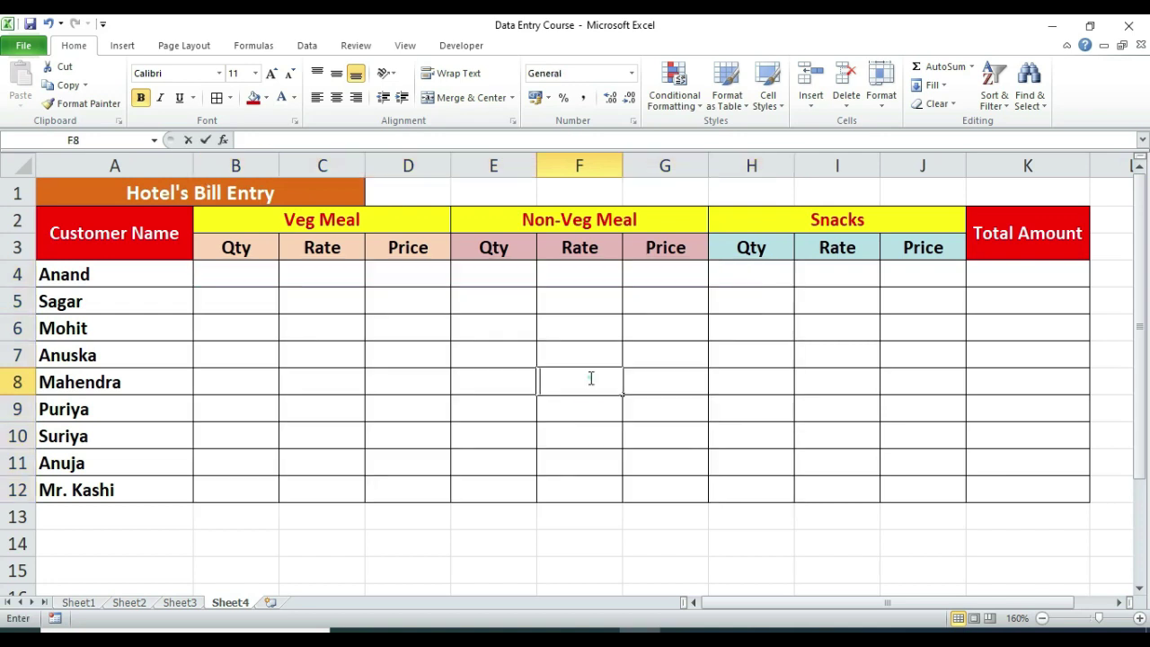
left_click(682, 425)
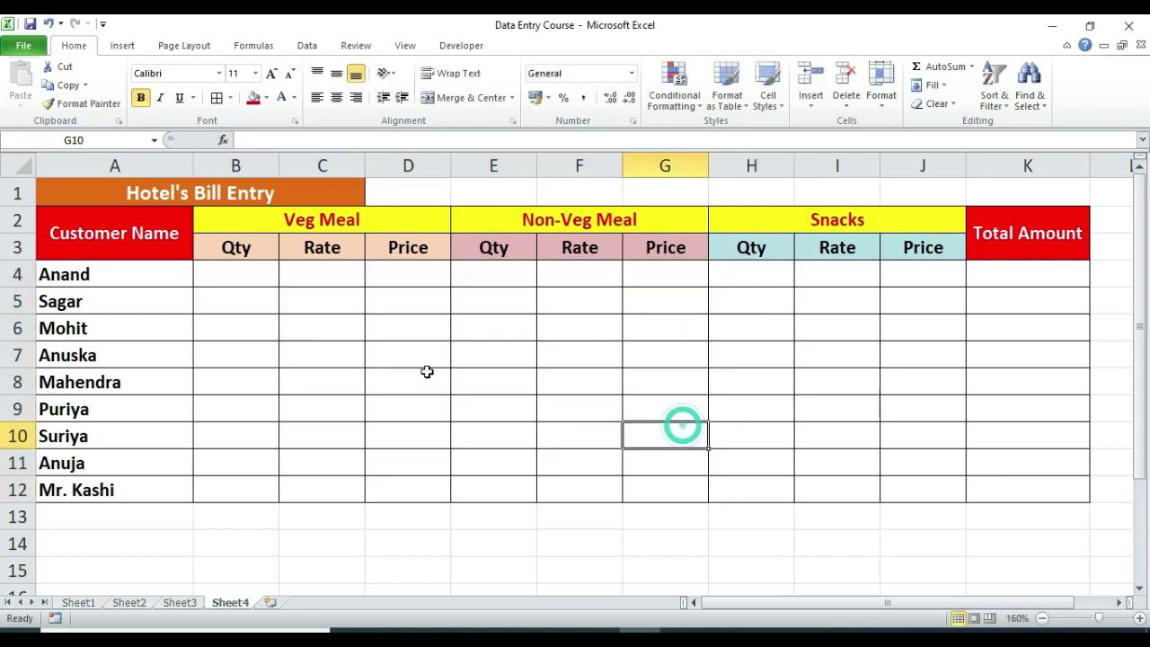
left_click_drag(329, 276, 331, 477)
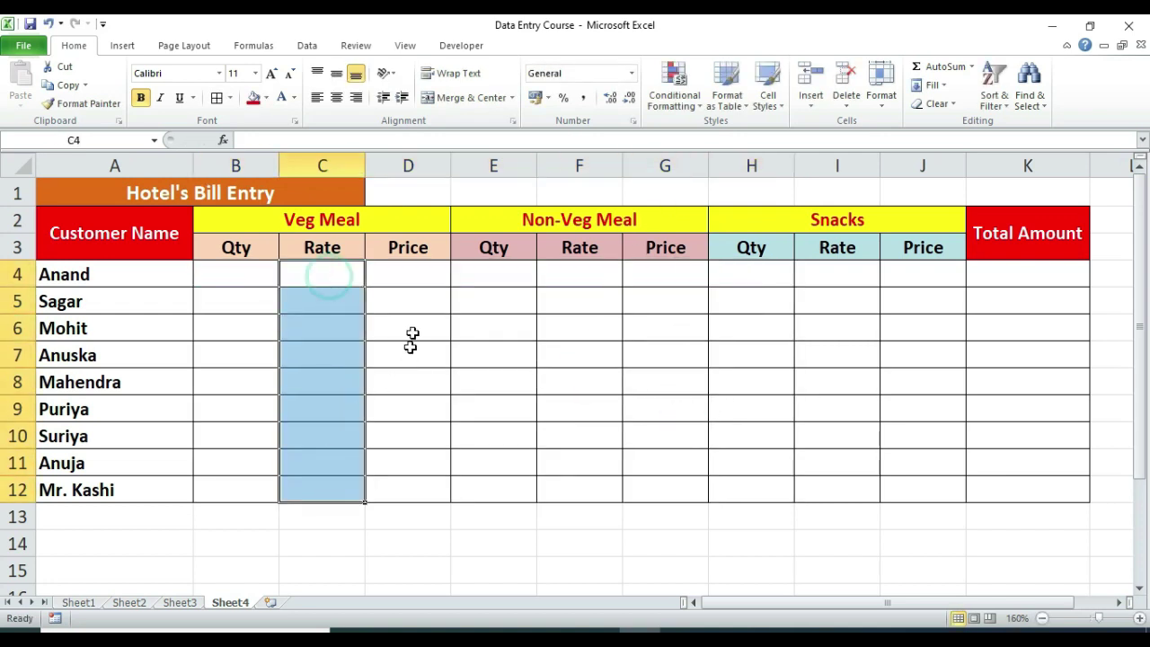
left_click_drag(400, 276, 409, 462)
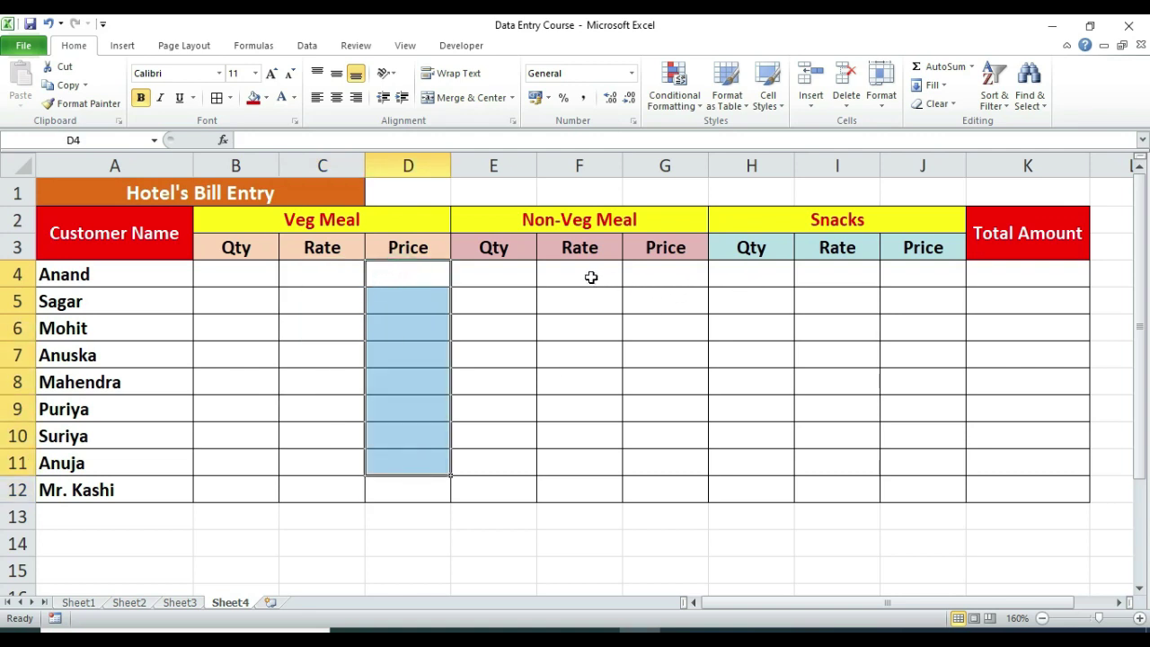
left_click_drag(591, 277, 584, 355)
left_click_drag(669, 275, 677, 409)
left_click_drag(837, 274, 837, 355)
left_click_drag(922, 270, 945, 380)
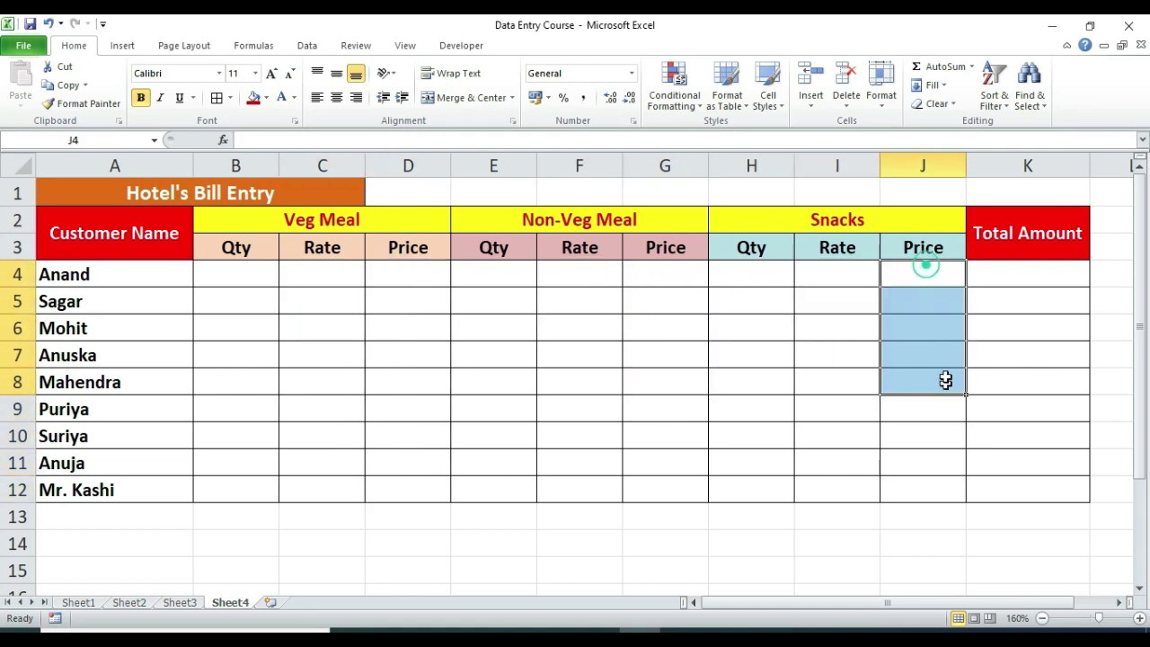
left_click_drag(1042, 270, 1001, 485)
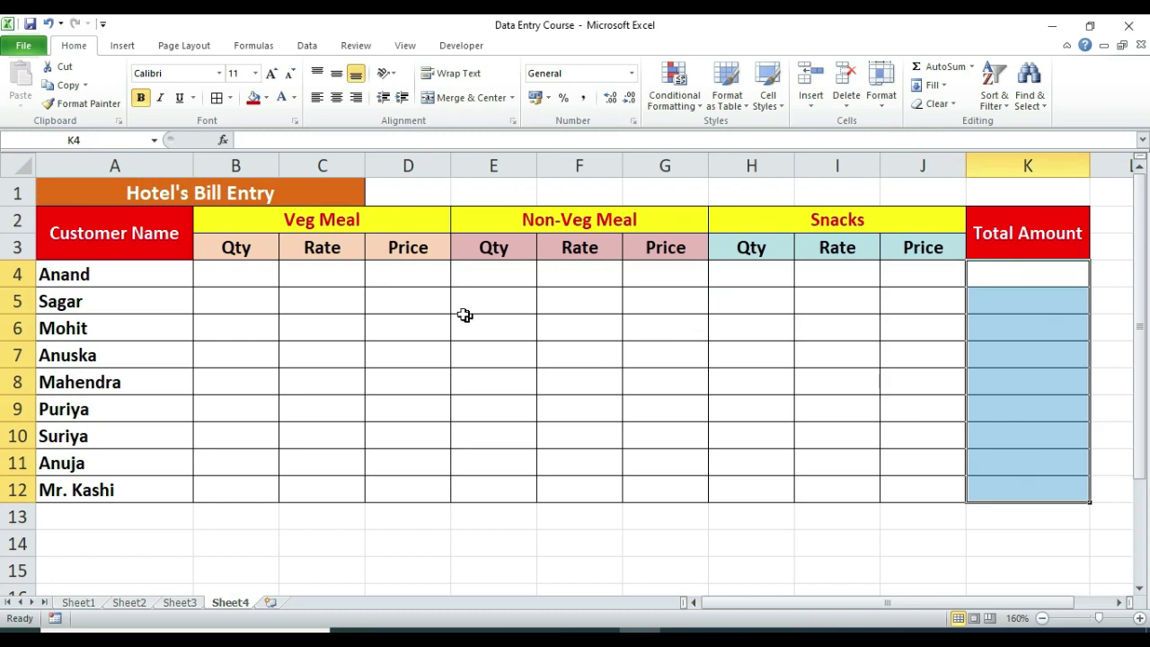
left_click(409, 301)
mouse_move(331, 273)
left_mouse_down()
mouse_move(329, 354)
mouse_move(388, 496)
left_mouse_up()
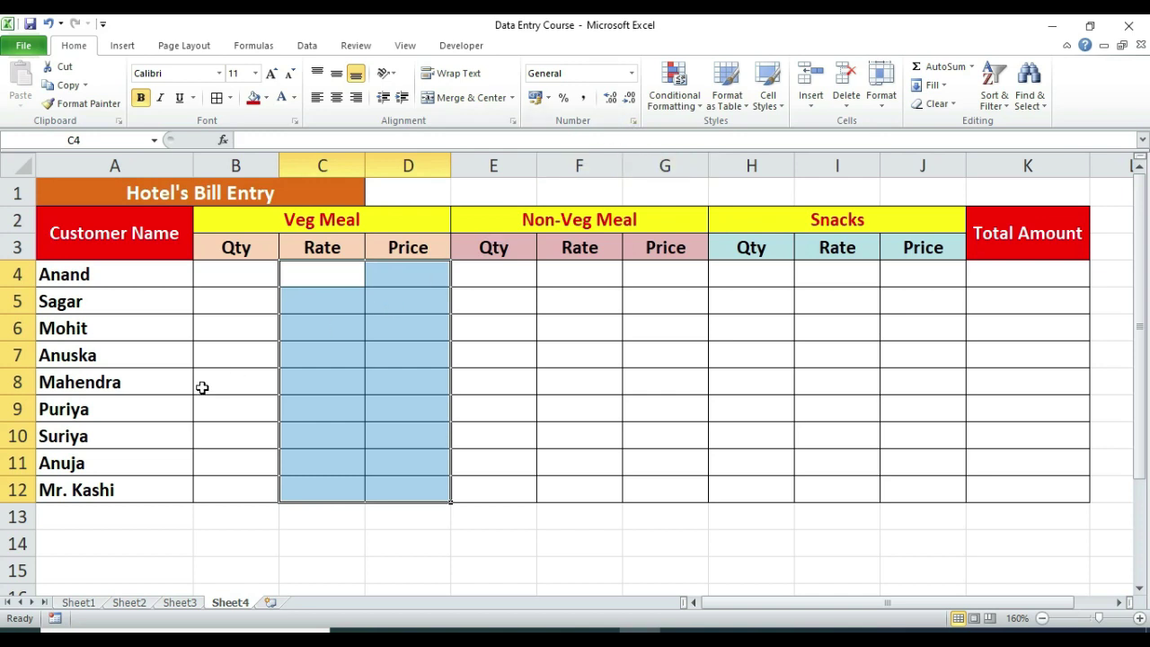
Apply Currency format with ₹, 2 decimal places and red negative numbers to the Veg Rate and Price cells
key("ctrl+1")
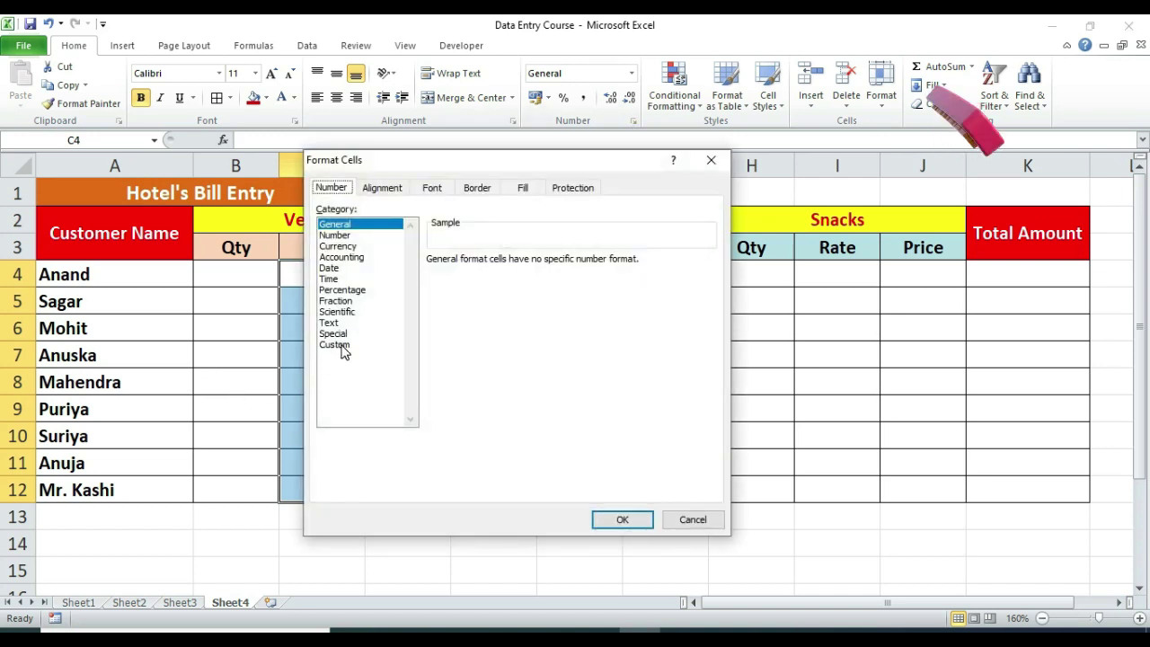
left_click(339, 245)
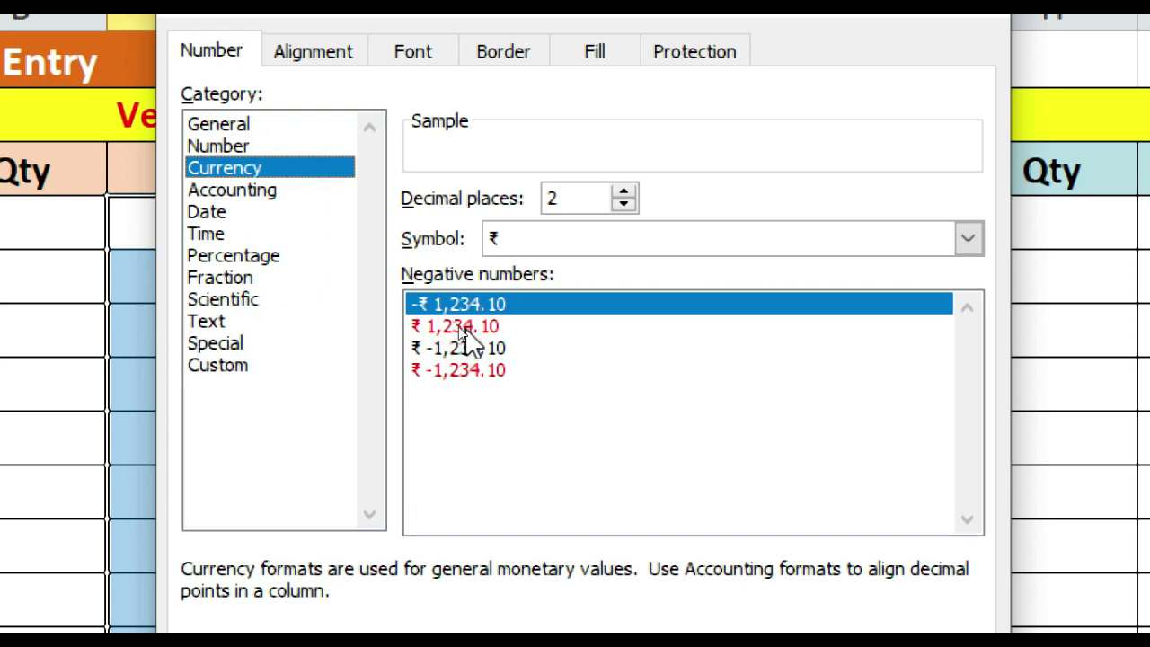
left_click(463, 327)
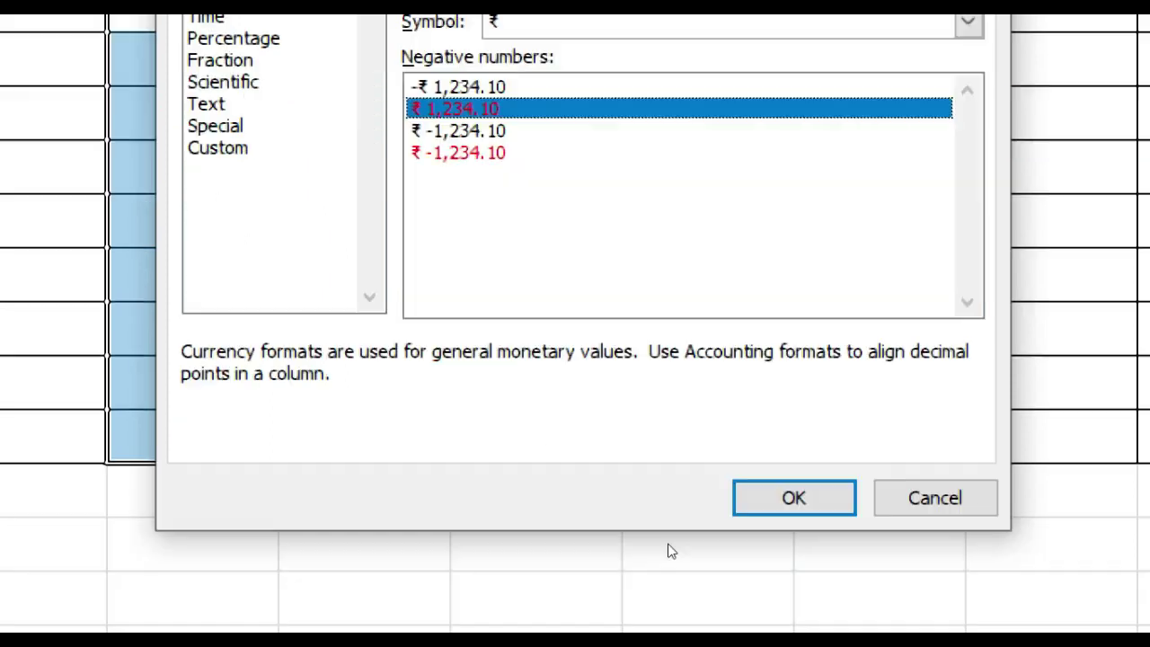
left_click(827, 498)
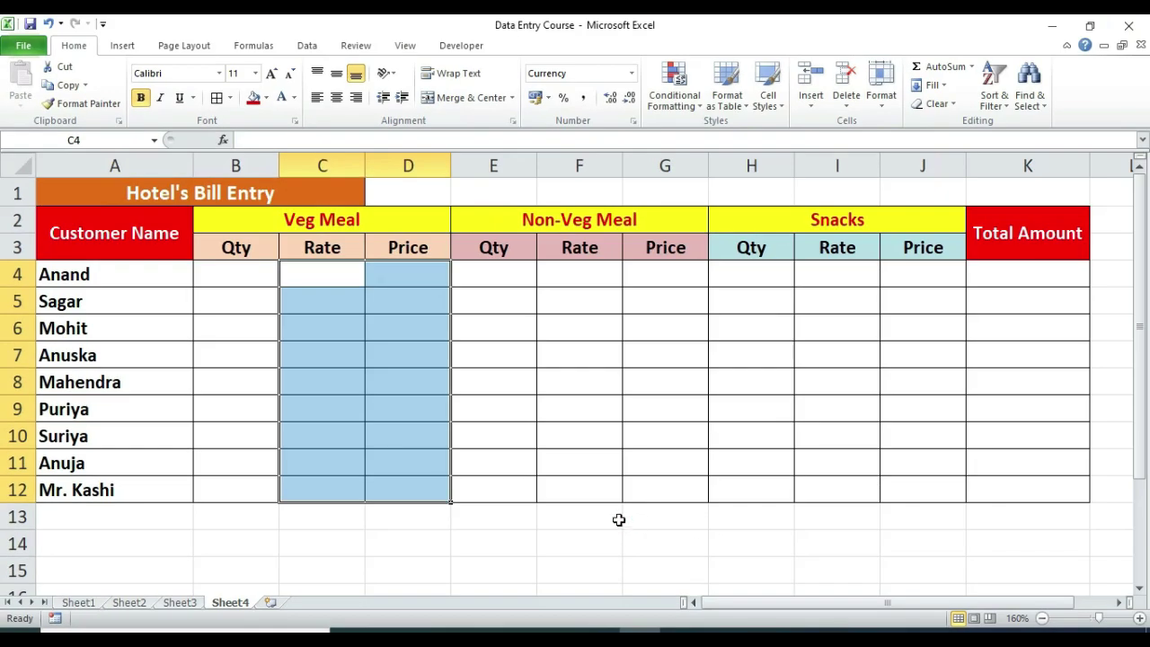
left_click(505, 440)
Enter 25 as Anand's Veg Meal rate in C4, displayed as ₹ 25.00
left_click(335, 277)
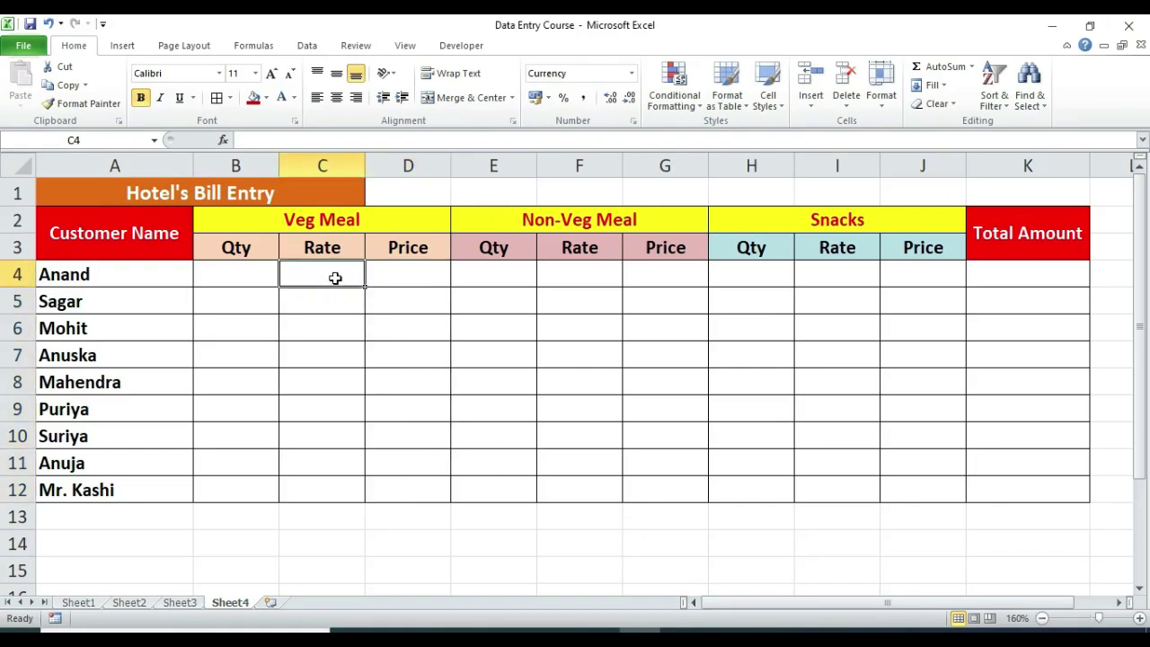
type("25")
key("Return")
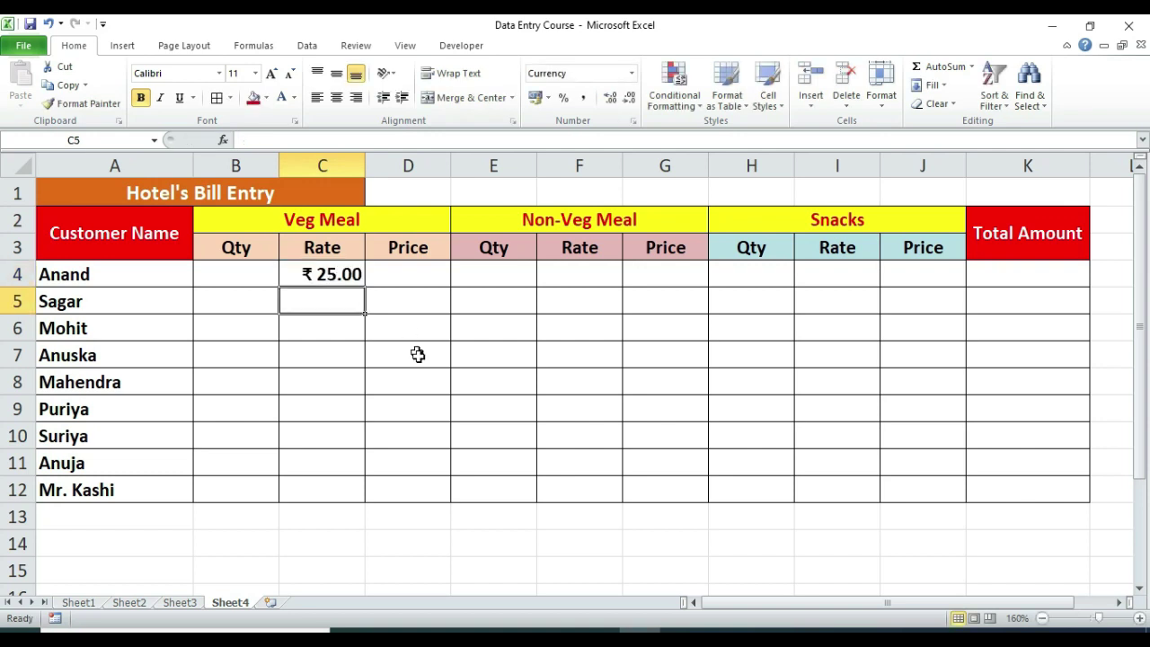
Select the Veg Rate cells C4:C12, then return to just cell C4
left_click(377, 306)
left_click(321, 269)
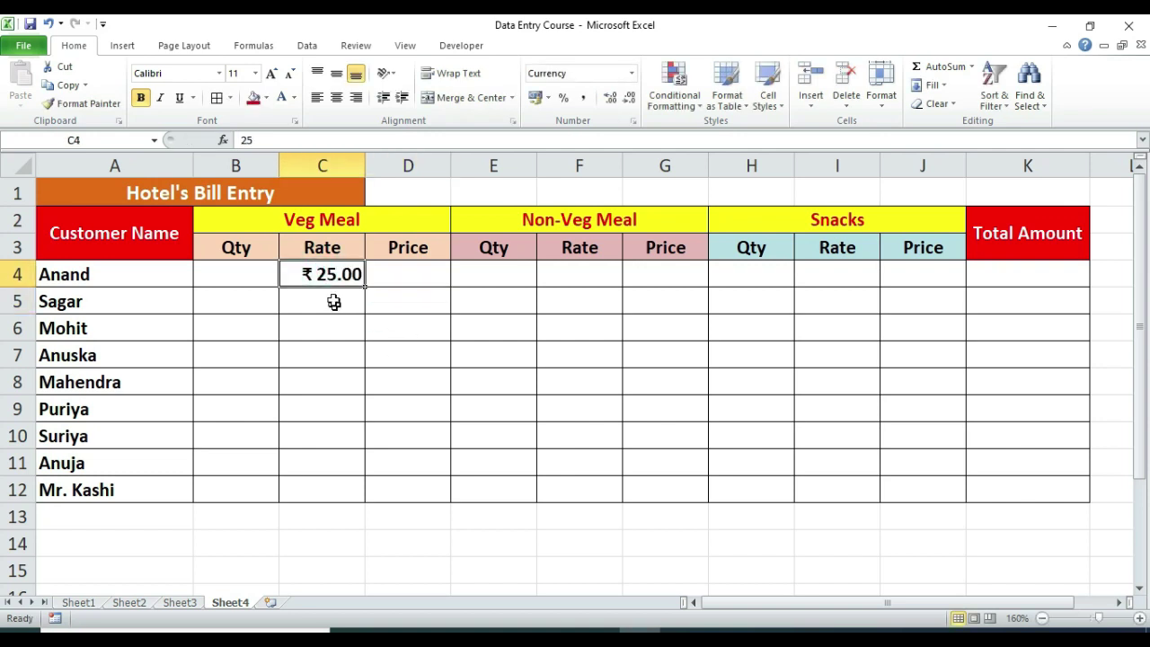
left_click(342, 302)
left_click(334, 279)
left_click(331, 275)
left_click_drag(334, 297, 323, 496)
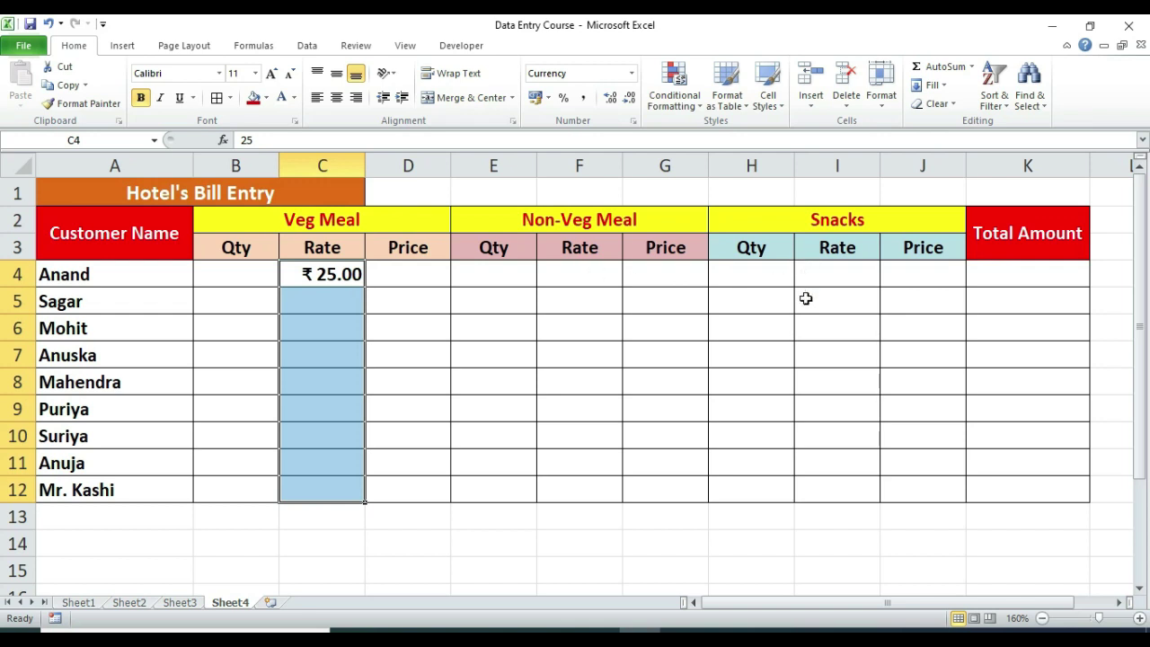
left_click(377, 297)
left_click_drag(337, 277, 338, 479)
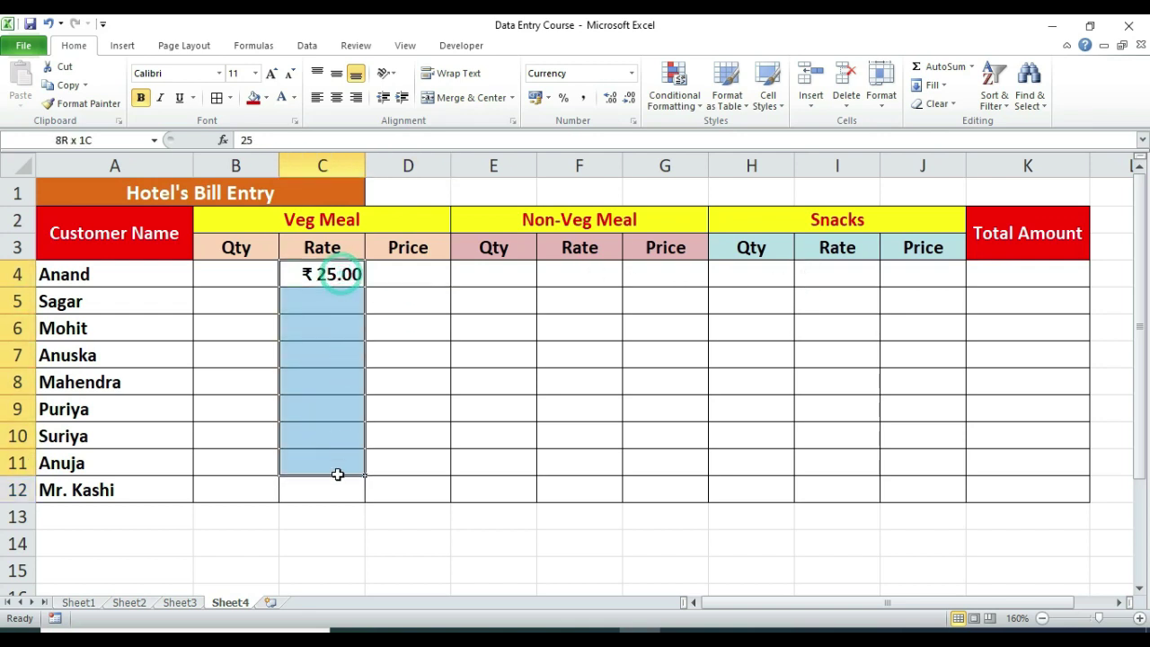
left_click(377, 273)
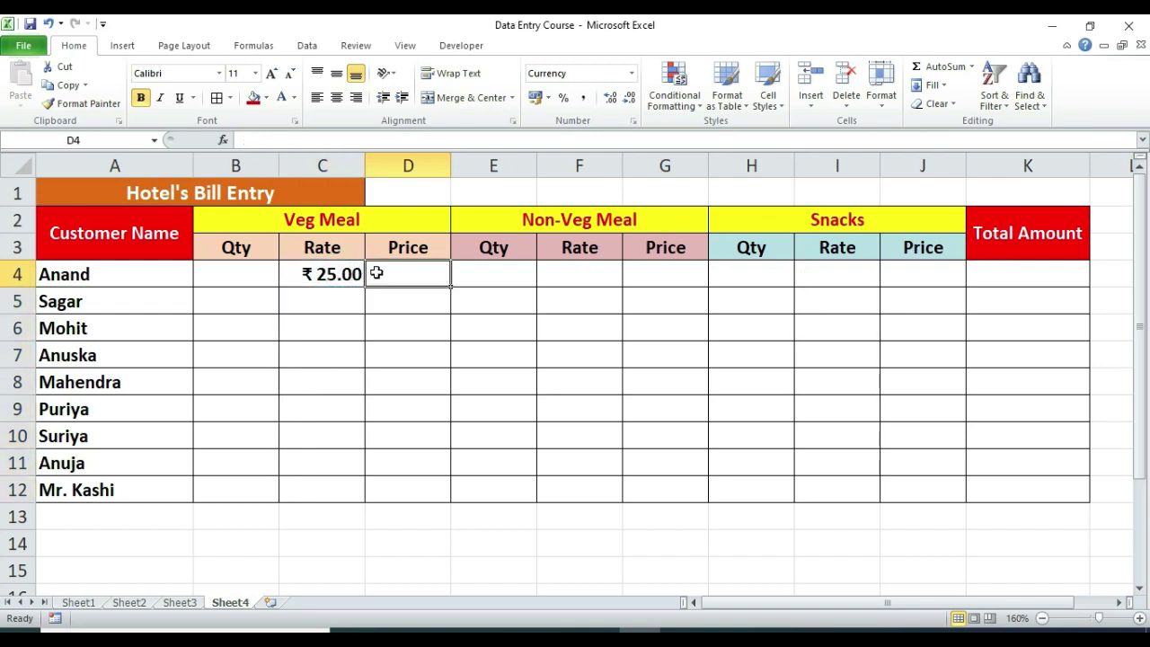
left_click(338, 274)
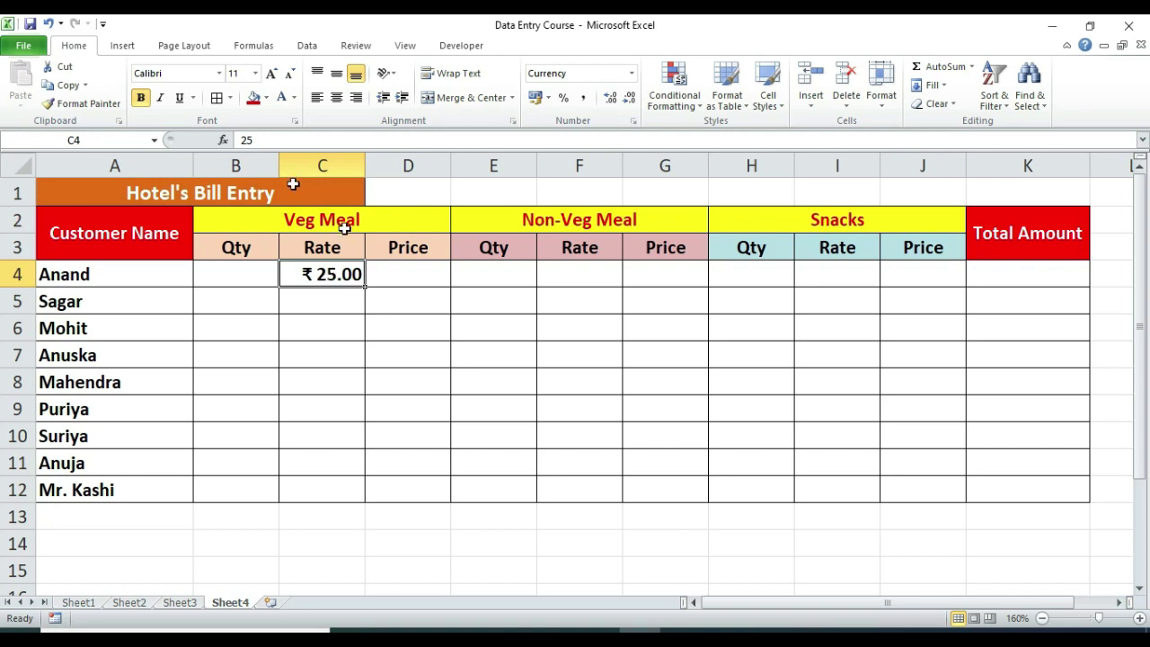
Paint the rupee currency format onto Non-Veg F4:G12 and Snacks I4:J12 Rate and Price cells
left_click(81, 103)
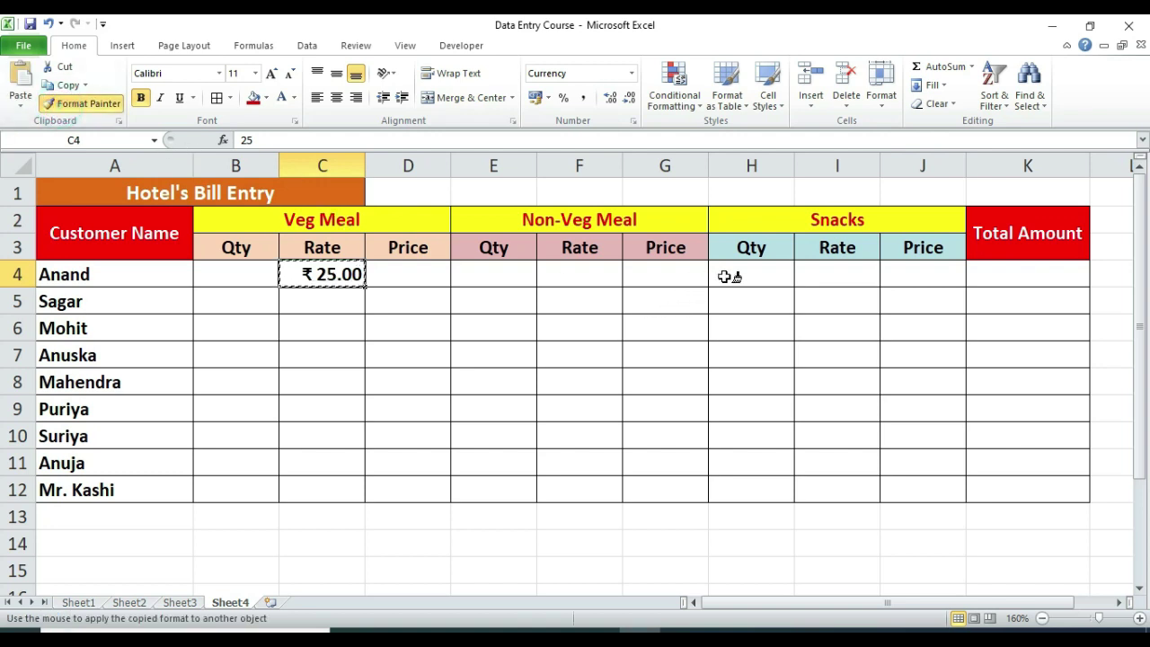
mouse_move(579, 270)
left_mouse_down()
mouse_move(648, 409)
mouse_move(654, 494)
left_mouse_up()
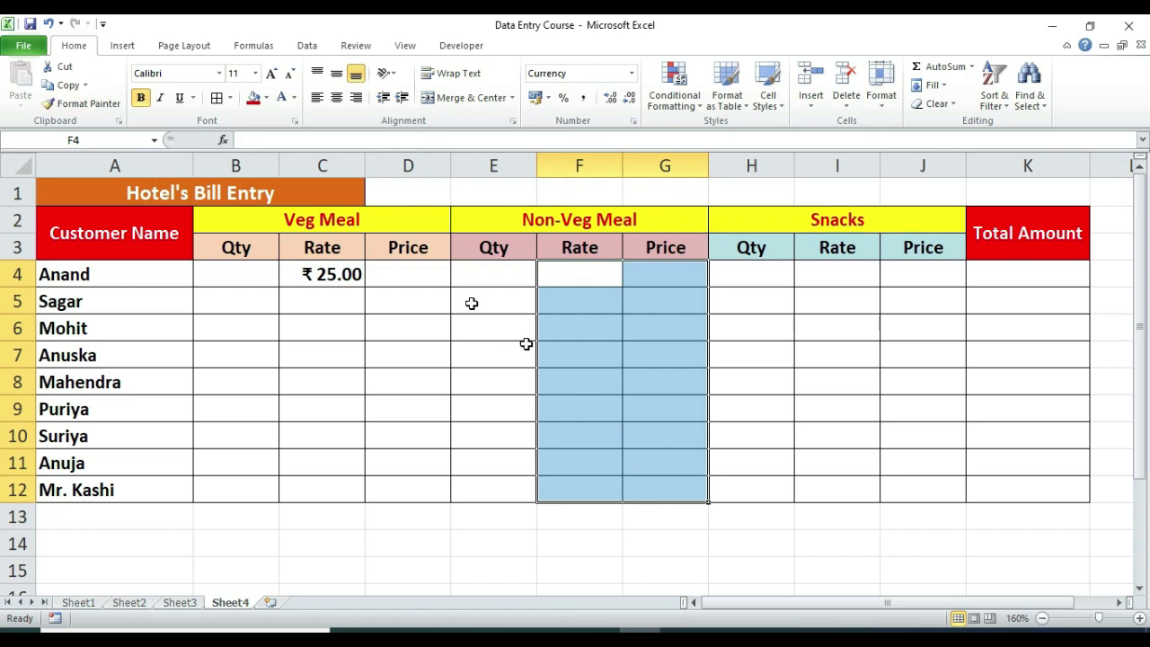
left_click(81, 104)
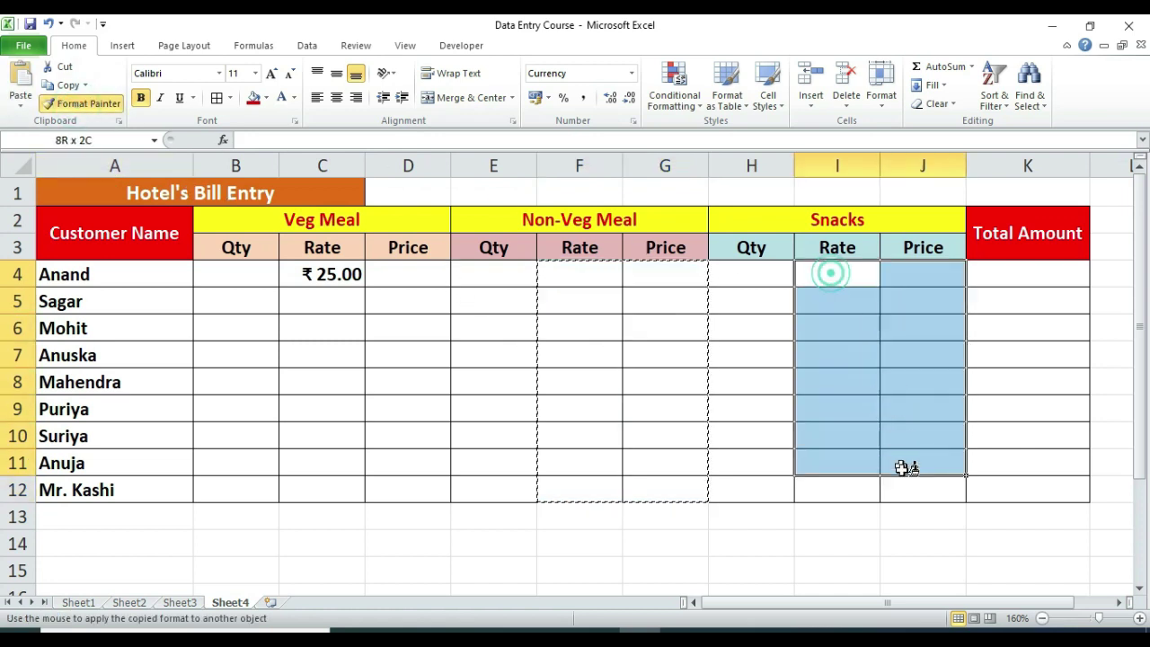
left_click_drag(830, 273, 904, 476)
left_click(853, 519)
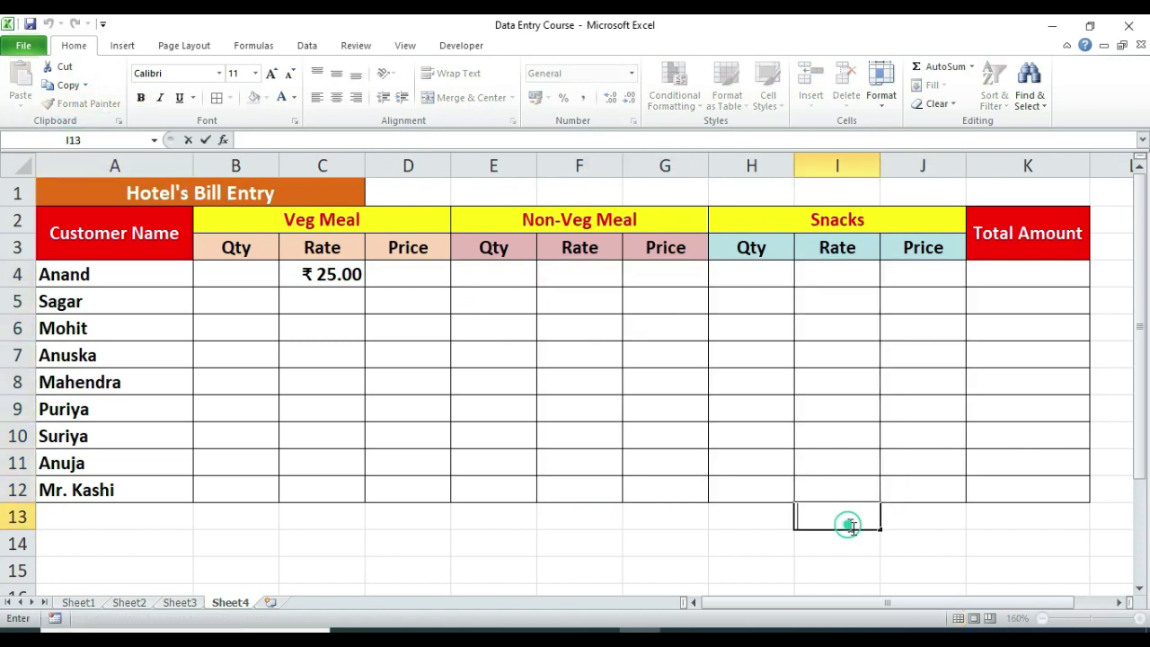
left_click(849, 544)
Check the Total Amount cells K4:K12, then start editing Anand's Veg rate
left_click_drag(1008, 272, 1029, 491)
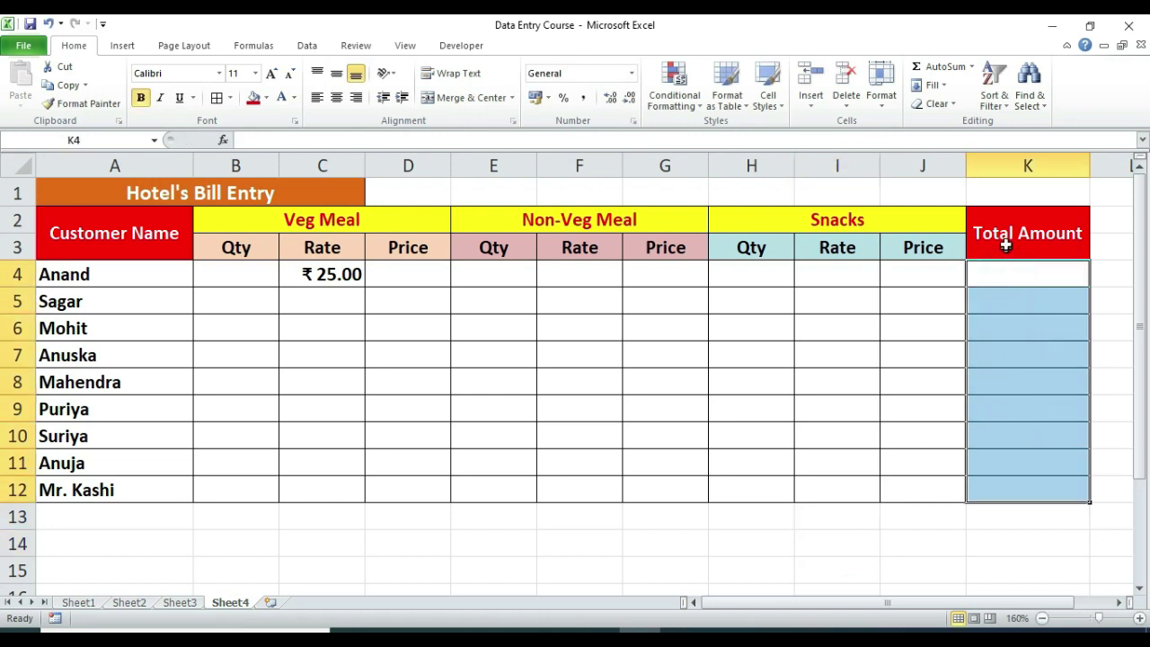
left_click(1007, 272)
left_click(1007, 322)
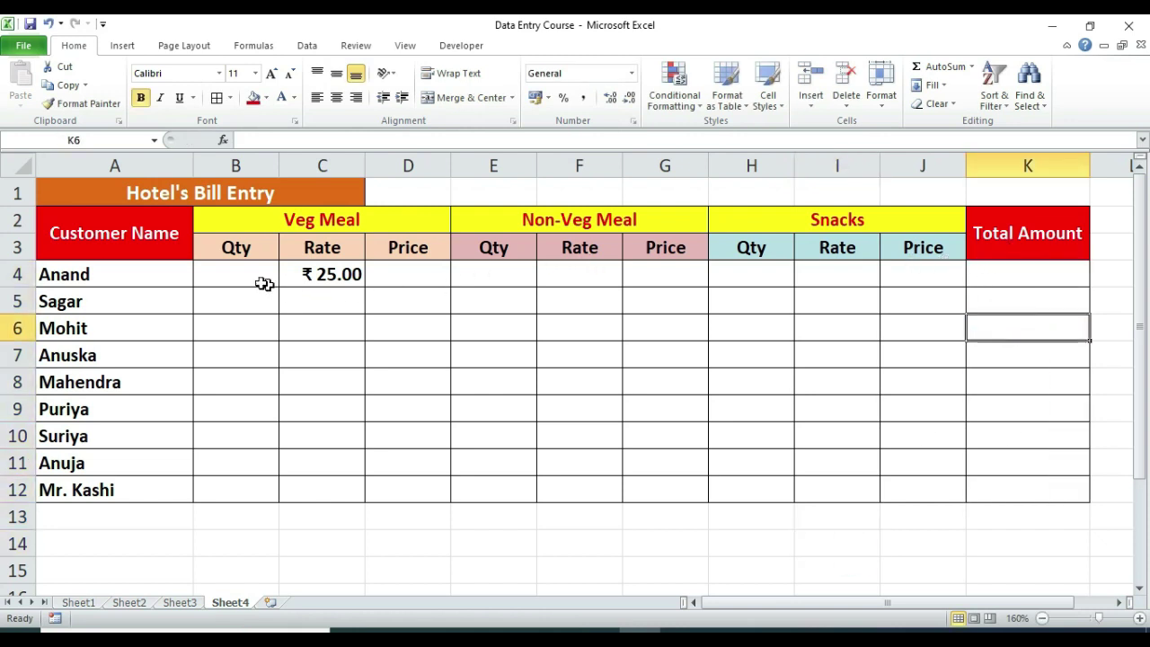
left_click(236, 273)
left_click(303, 273)
double_click(301, 275)
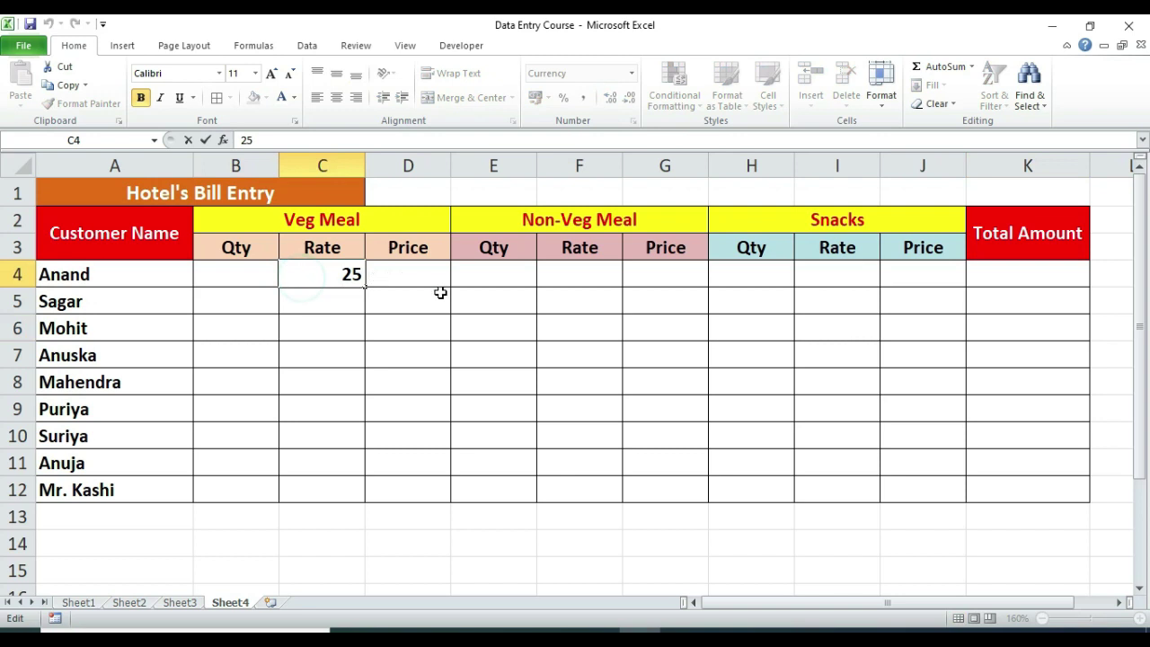
Set the Veg Meal rate to ₹ 70.00 and fill it down to row 12
key("Return")
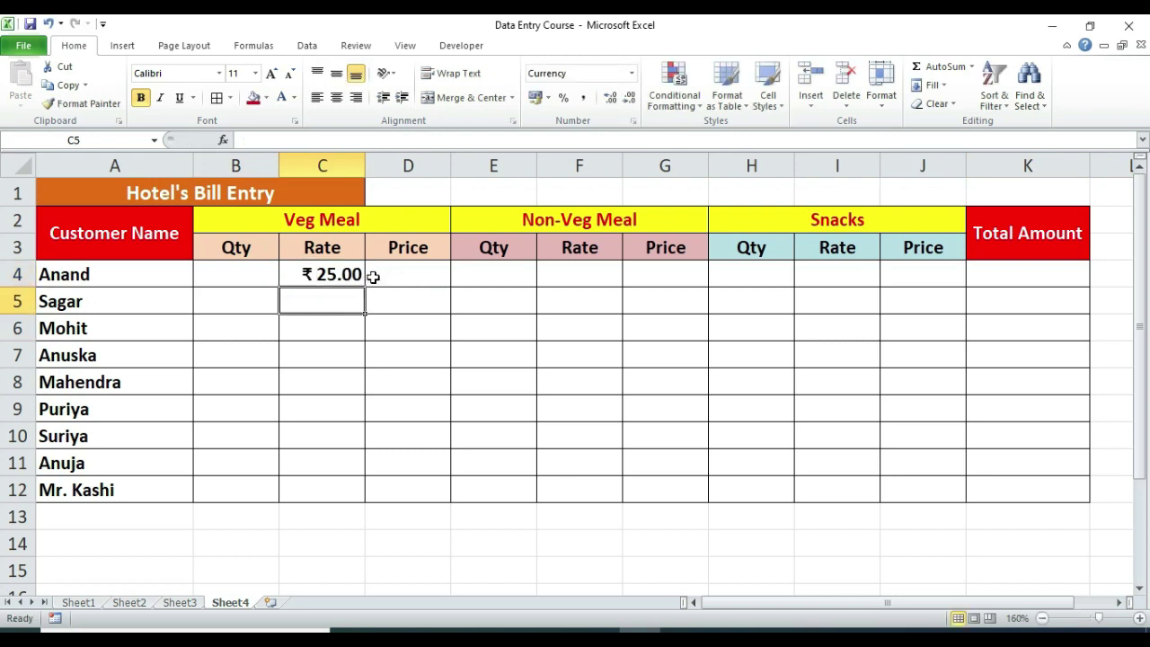
double_click(315, 275)
left_click(312, 275)
key("Return")
left_click(332, 258)
left_click(334, 263)
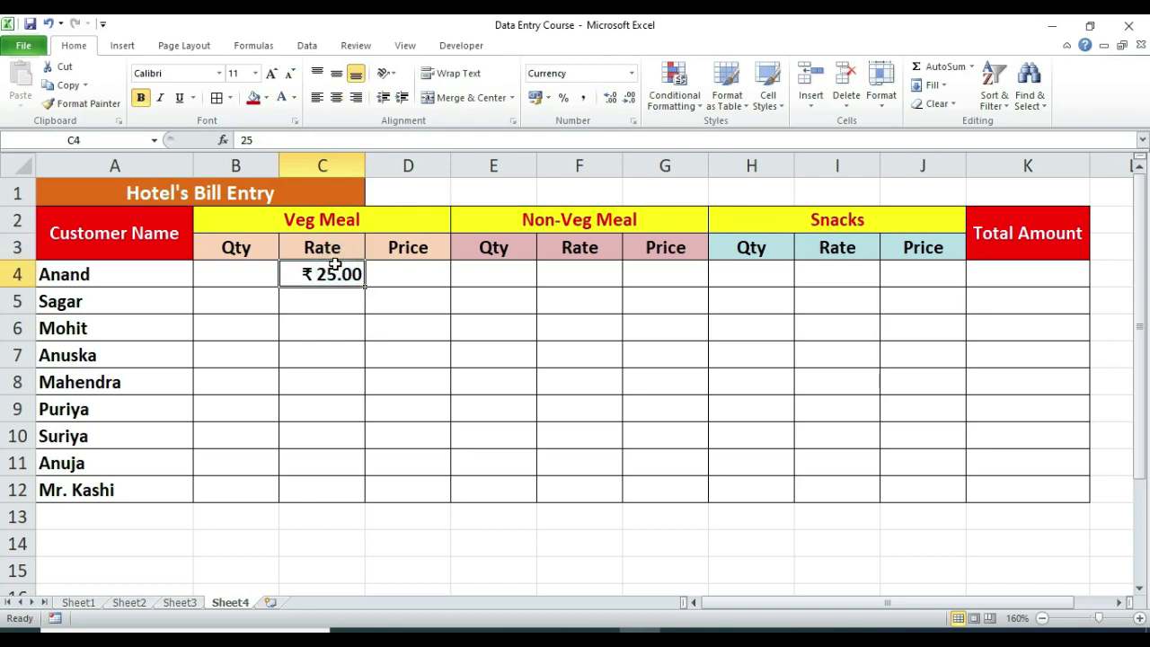
type("70")
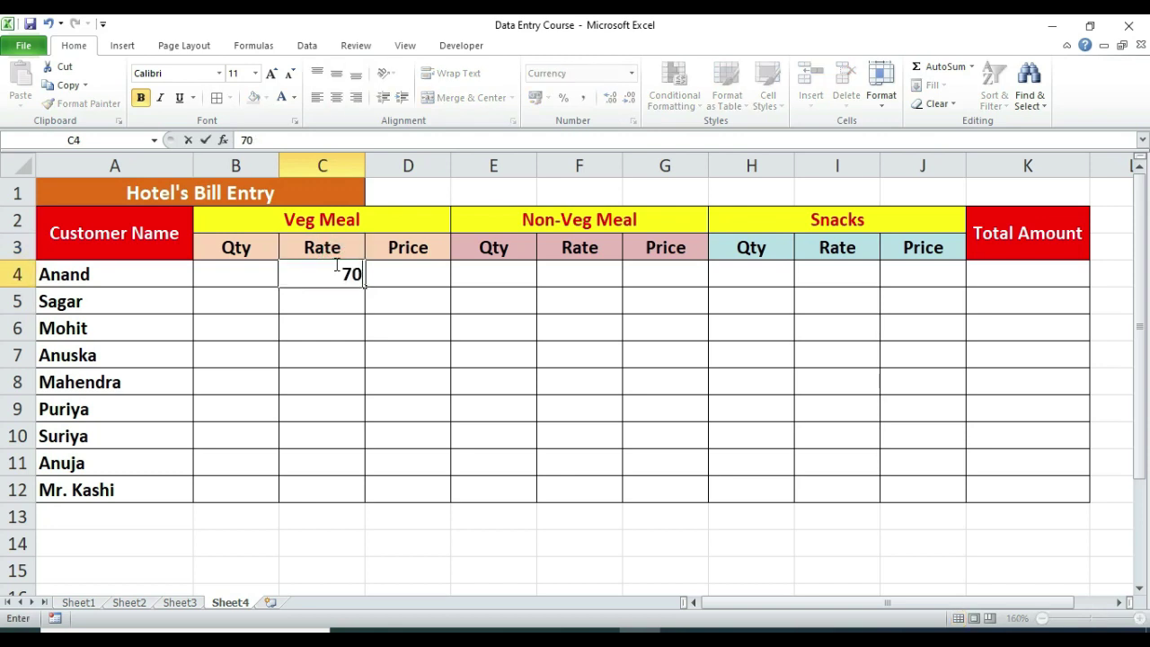
key("Return")
left_click(336, 267)
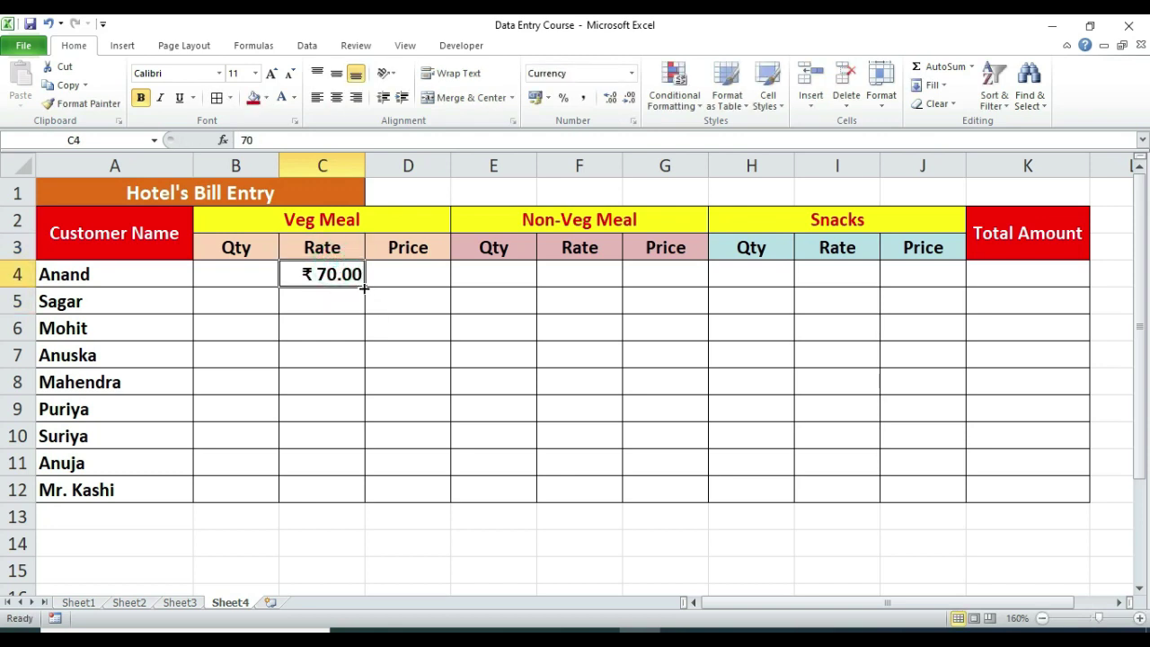
left_click_drag(364, 287, 365, 503)
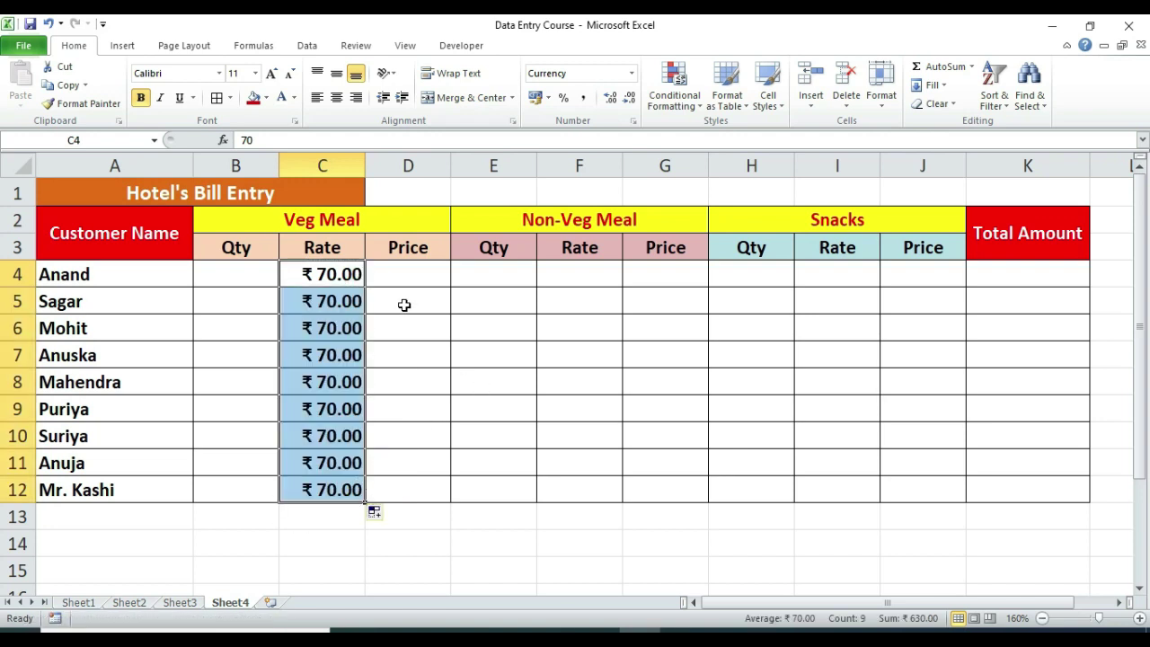
left_click(411, 309)
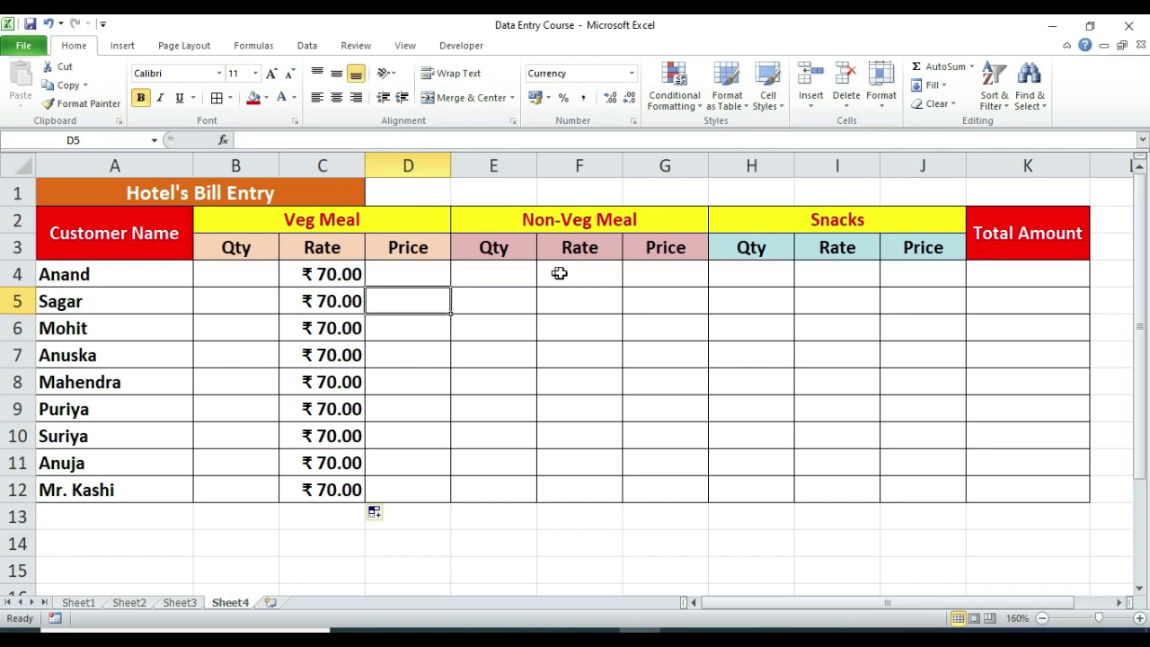
Fill the Non-Veg rate ₹ 120.00 and Snacks rate ₹ 60.00 down to row 12
left_click(561, 272)
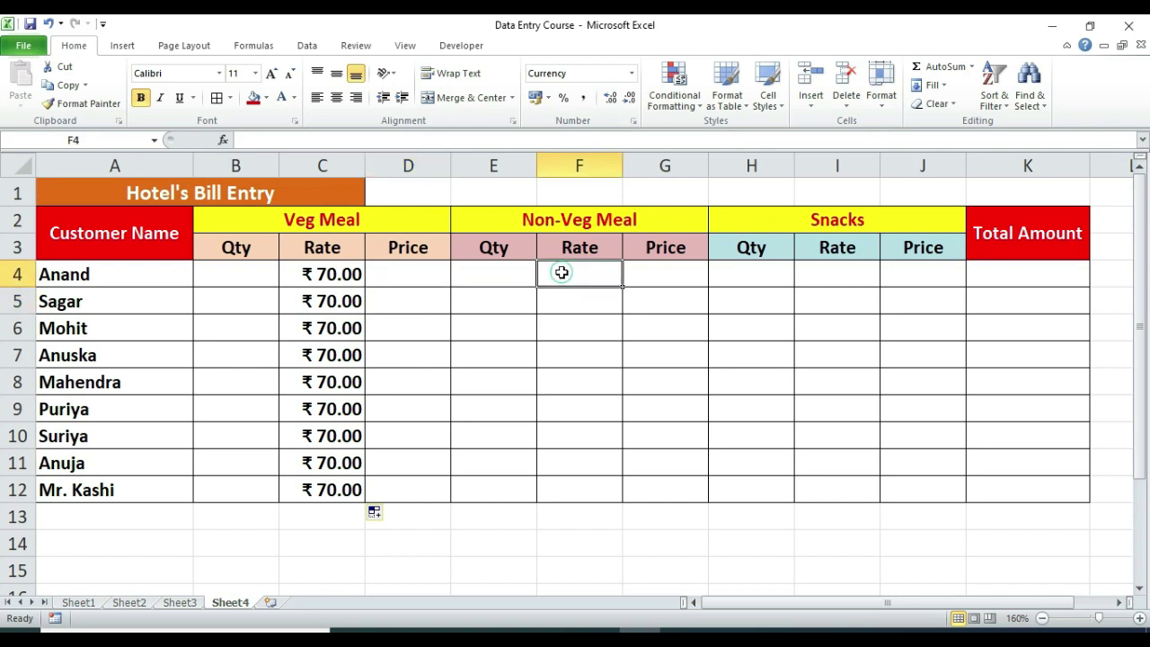
type("120")
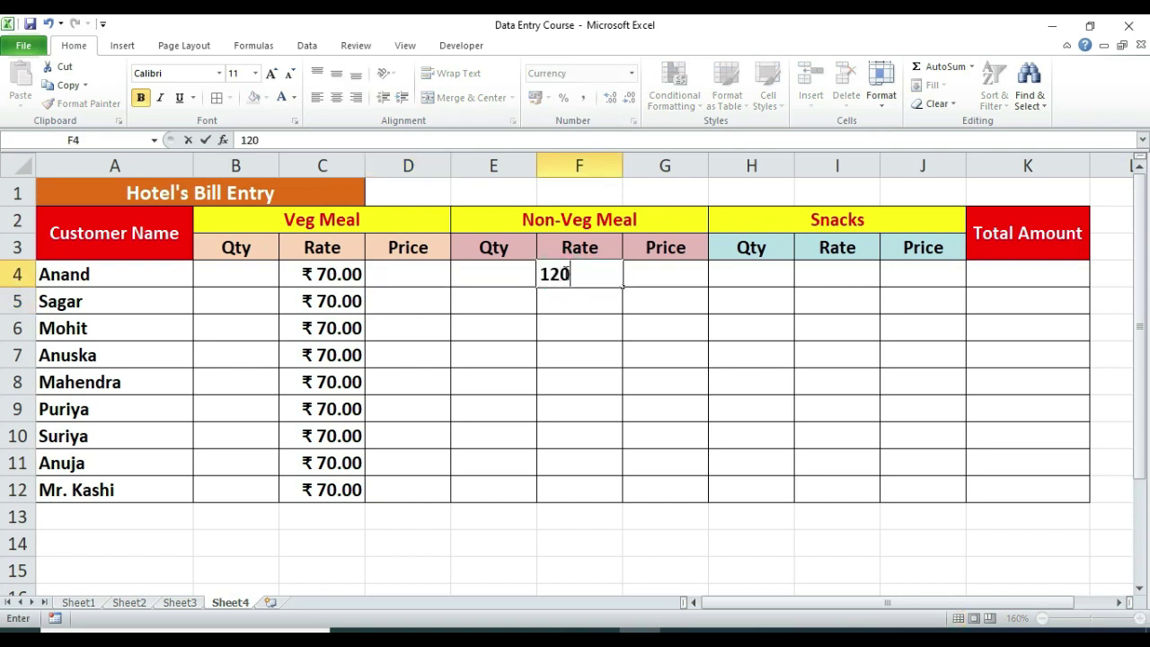
key("Return")
left_click(561, 272)
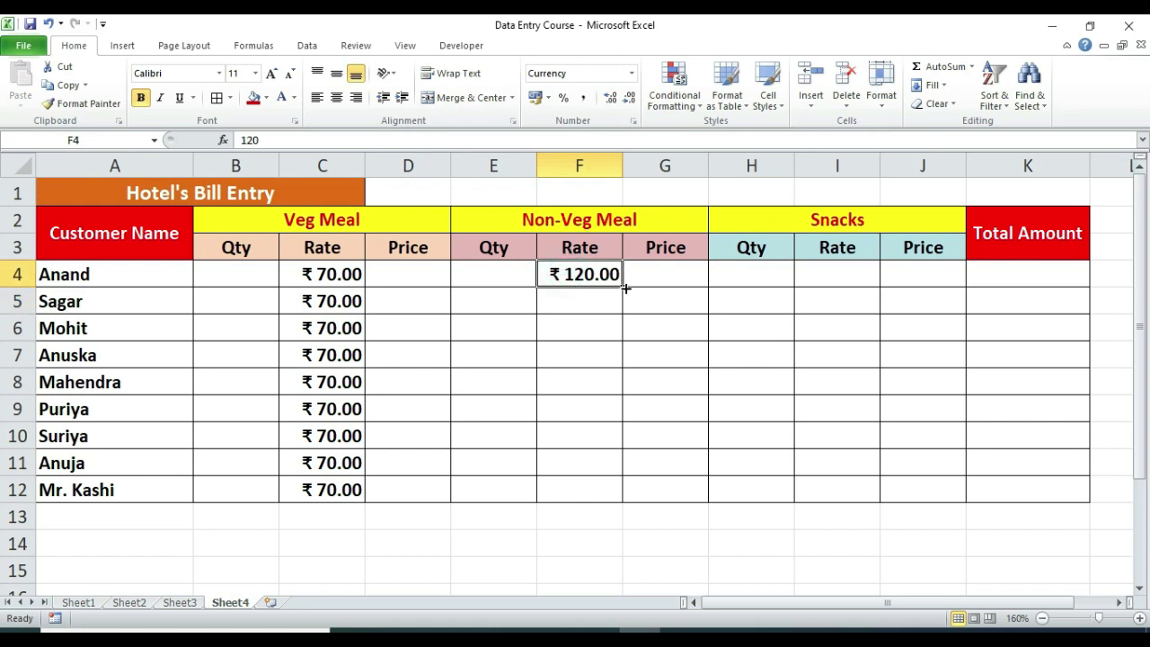
left_click_drag(621, 285, 602, 494)
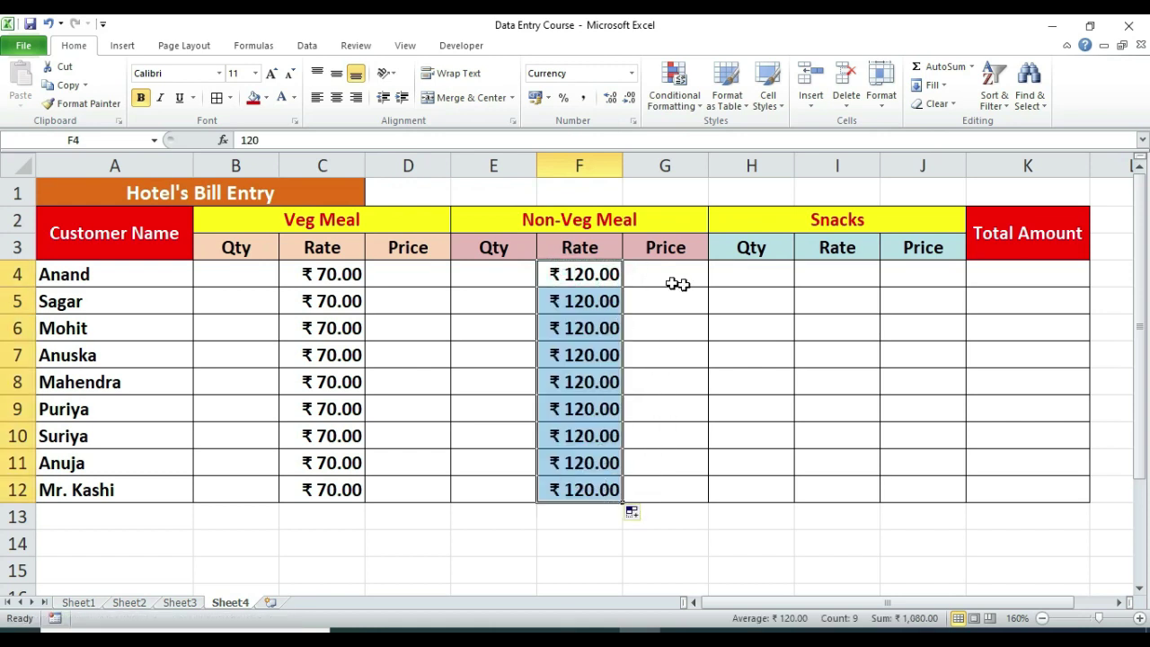
left_click(818, 279)
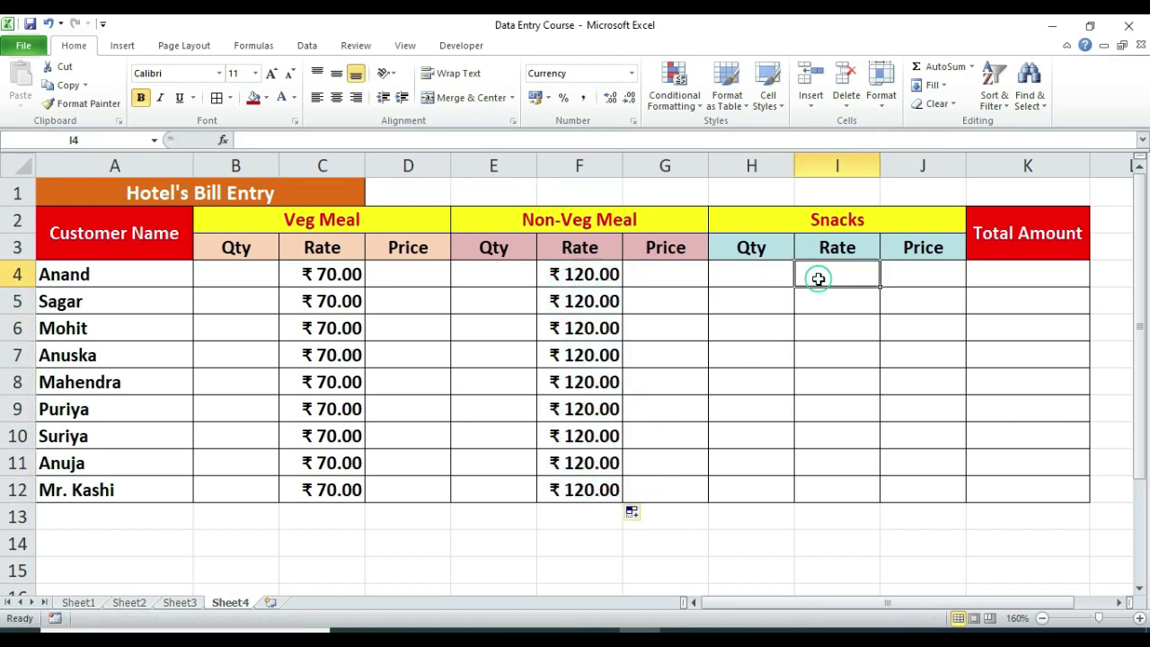
type("60")
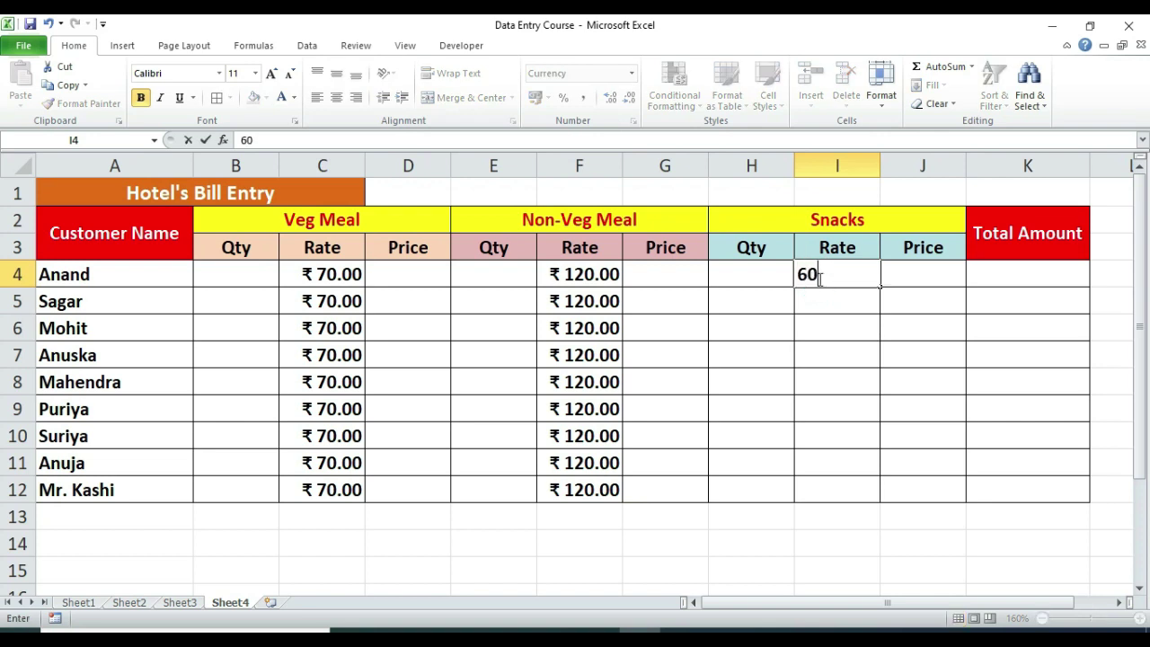
key("Return")
left_click(818, 278)
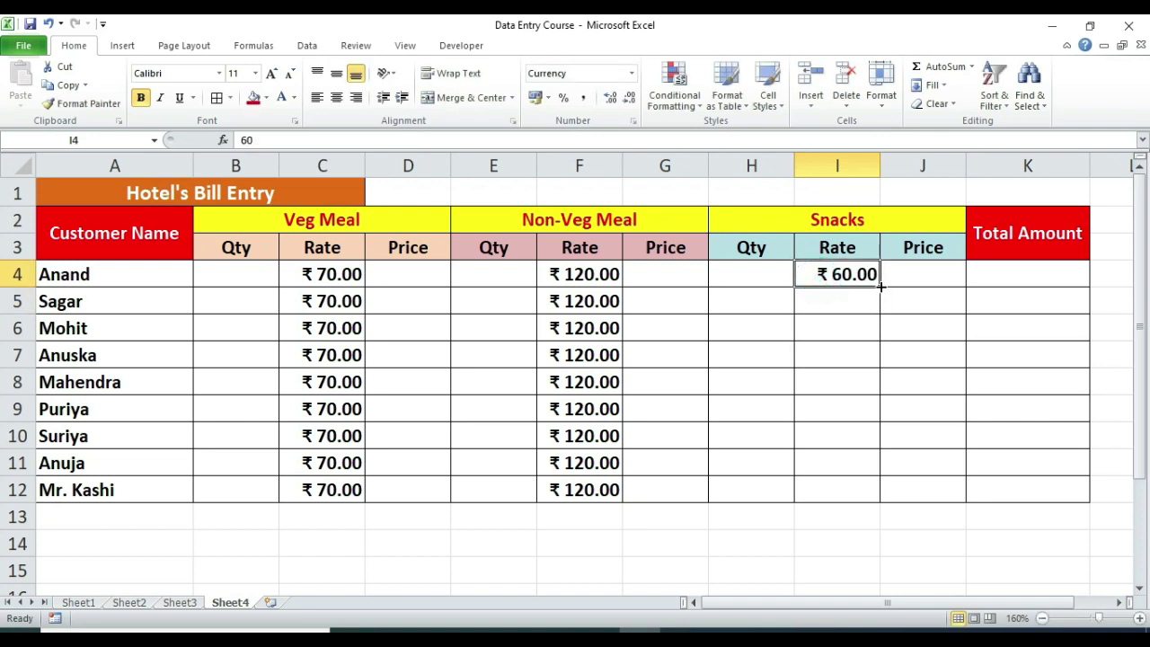
left_click_drag(879, 287, 858, 501)
left_click(763, 523)
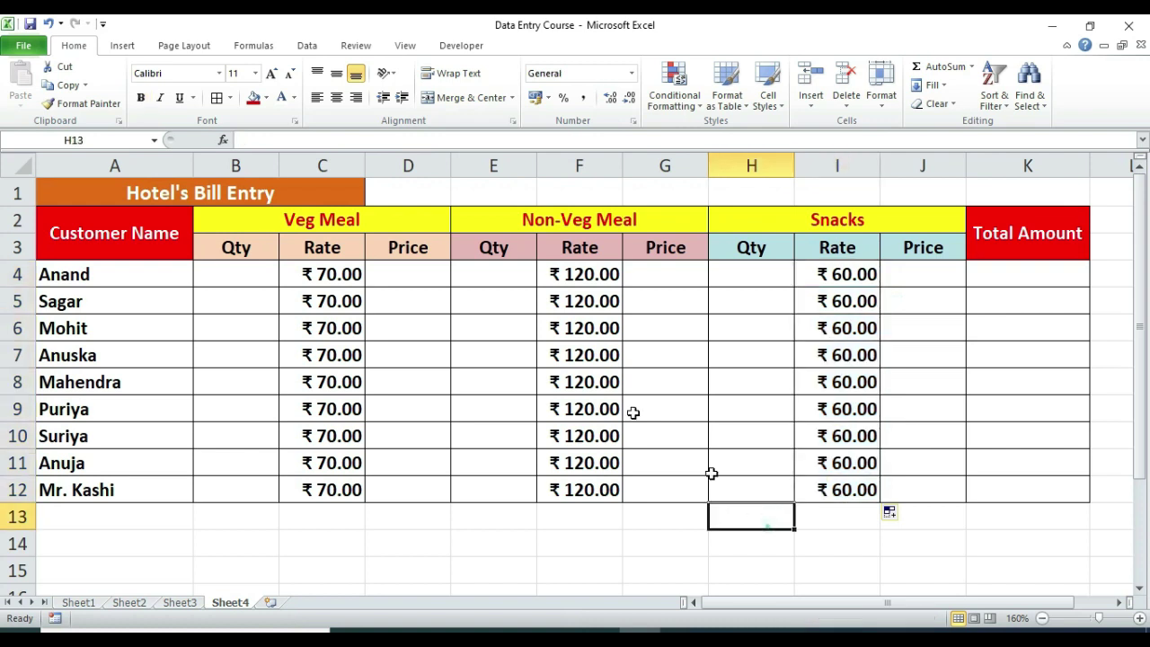
Enter =B4*C4 as the Veg Meal price in D4 and fill it down to row 12
mouse_move(245, 265)
left_mouse_down()
mouse_move(540, 360)
mouse_move(834, 482)
left_mouse_up()
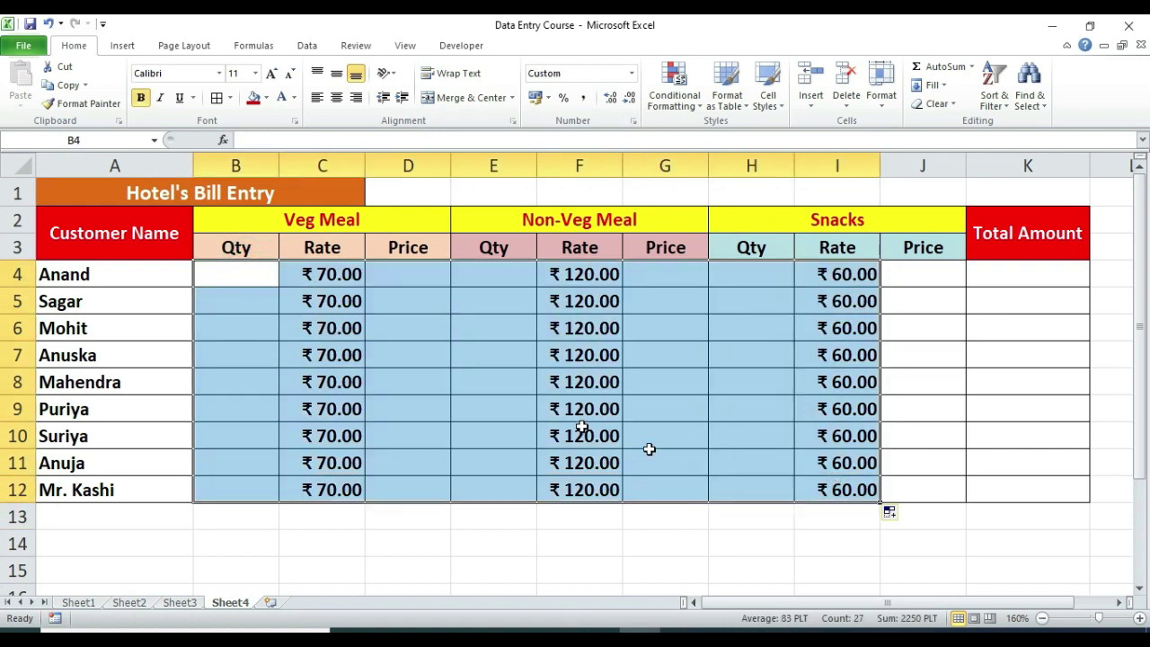
left_click(237, 275)
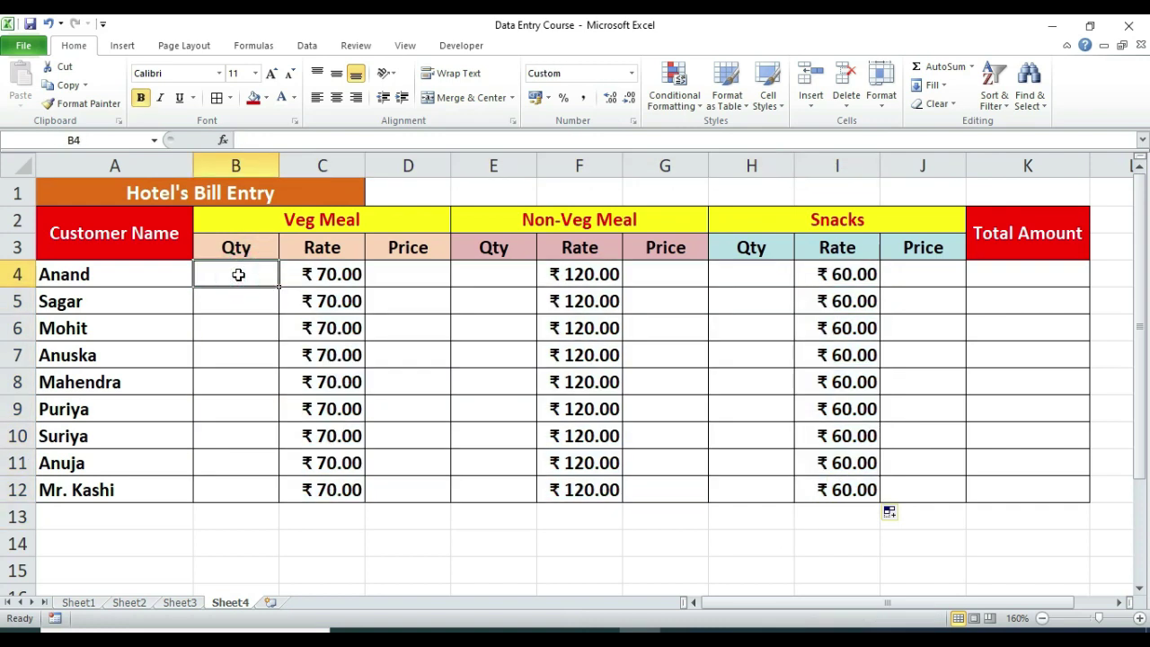
left_click(419, 270)
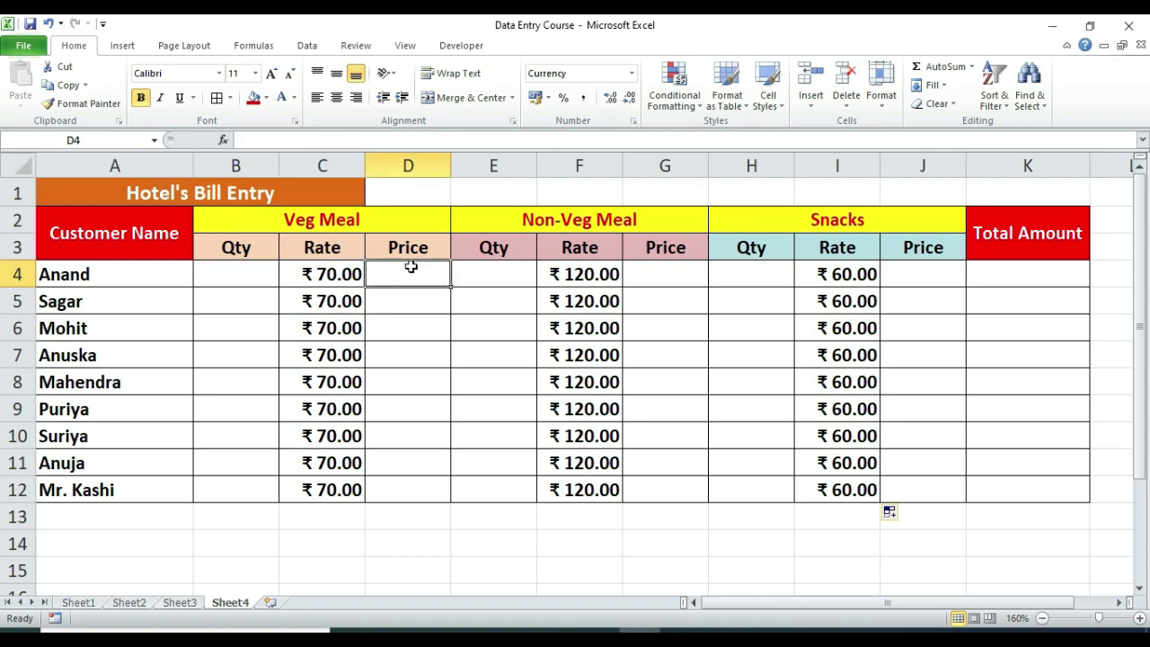
left_click(411, 292)
left_click(413, 319)
left_click(410, 278)
left_click(414, 279)
type("=")
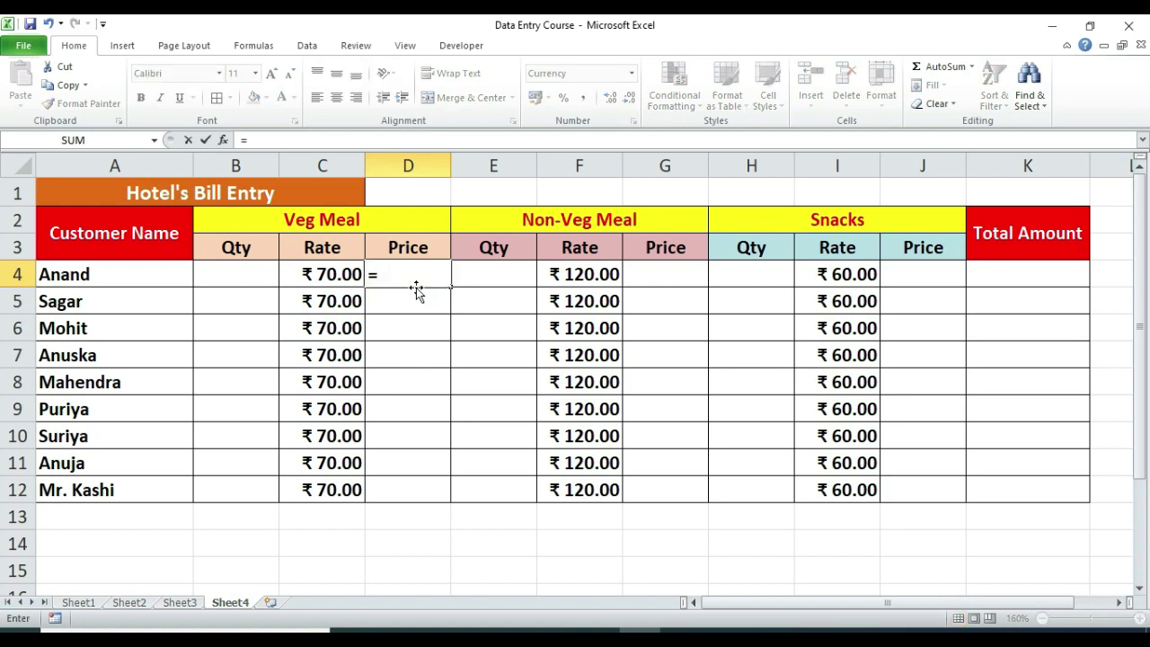
left_click(233, 267)
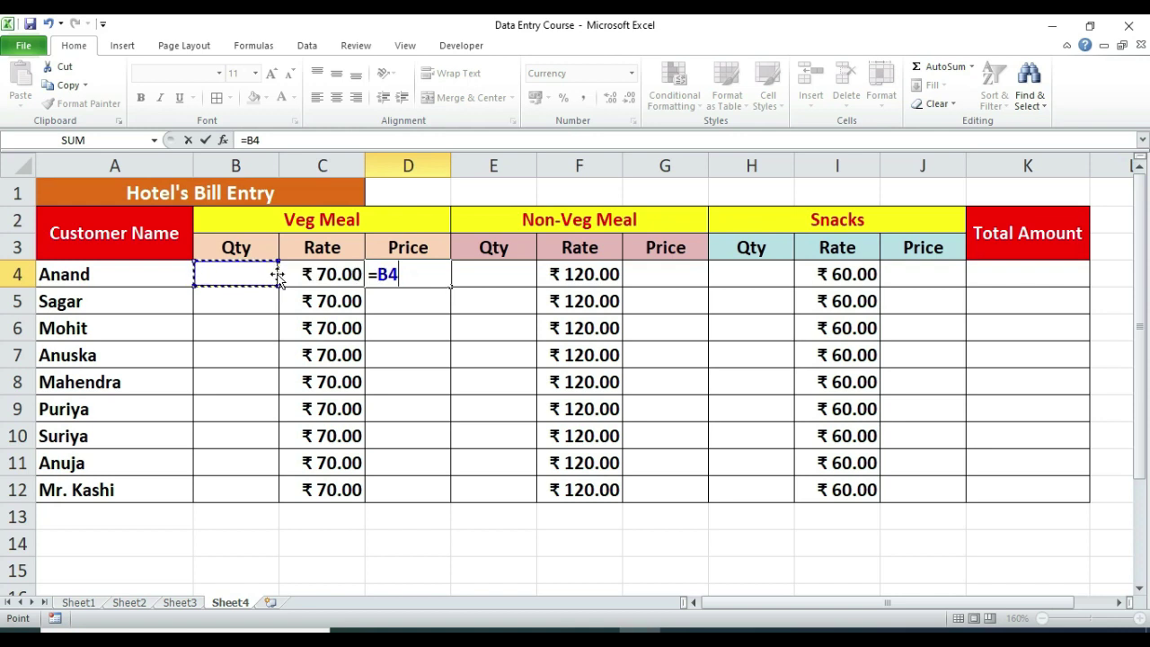
type("*")
left_click(297, 274)
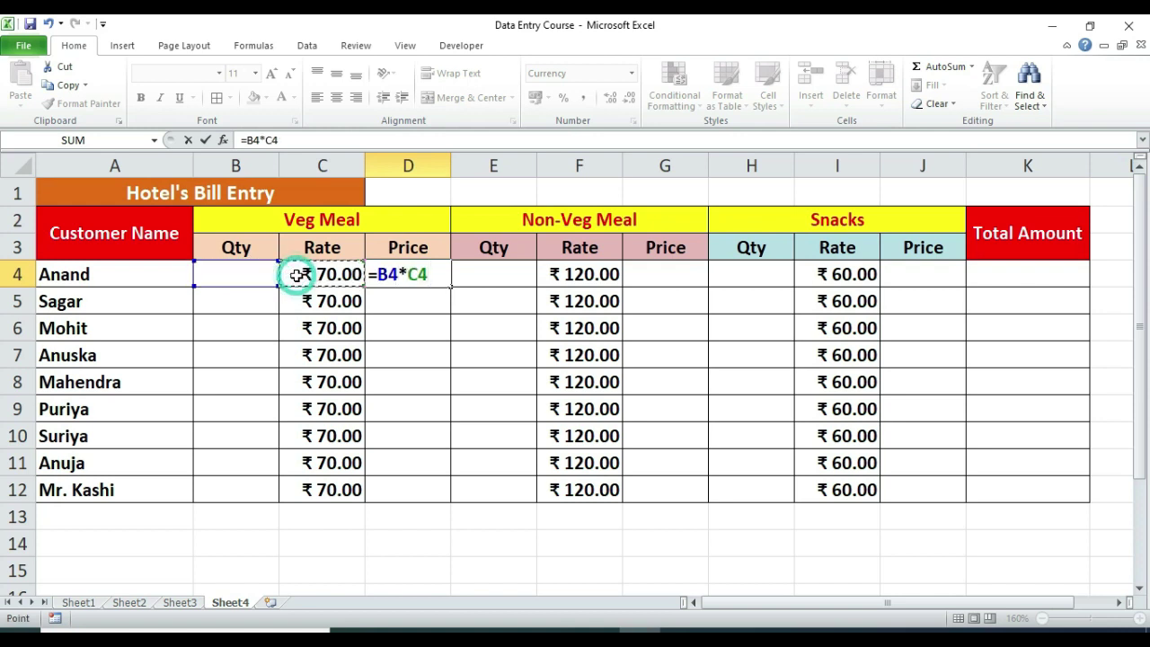
key("Return")
left_click(419, 275)
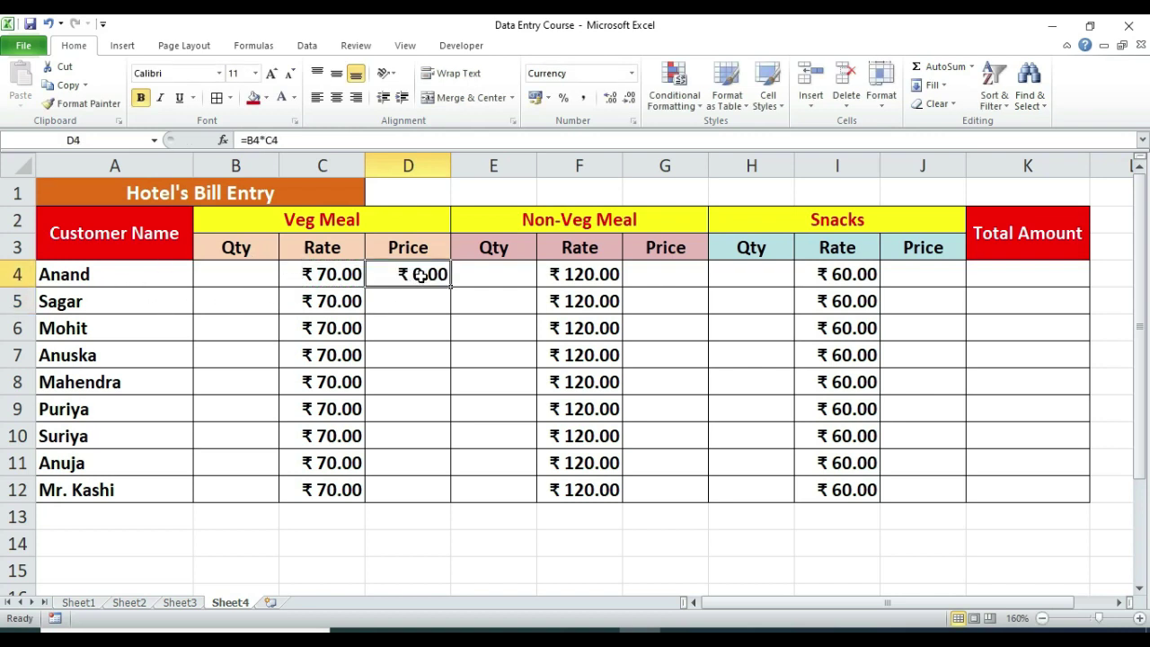
left_click_drag(449, 285, 454, 503)
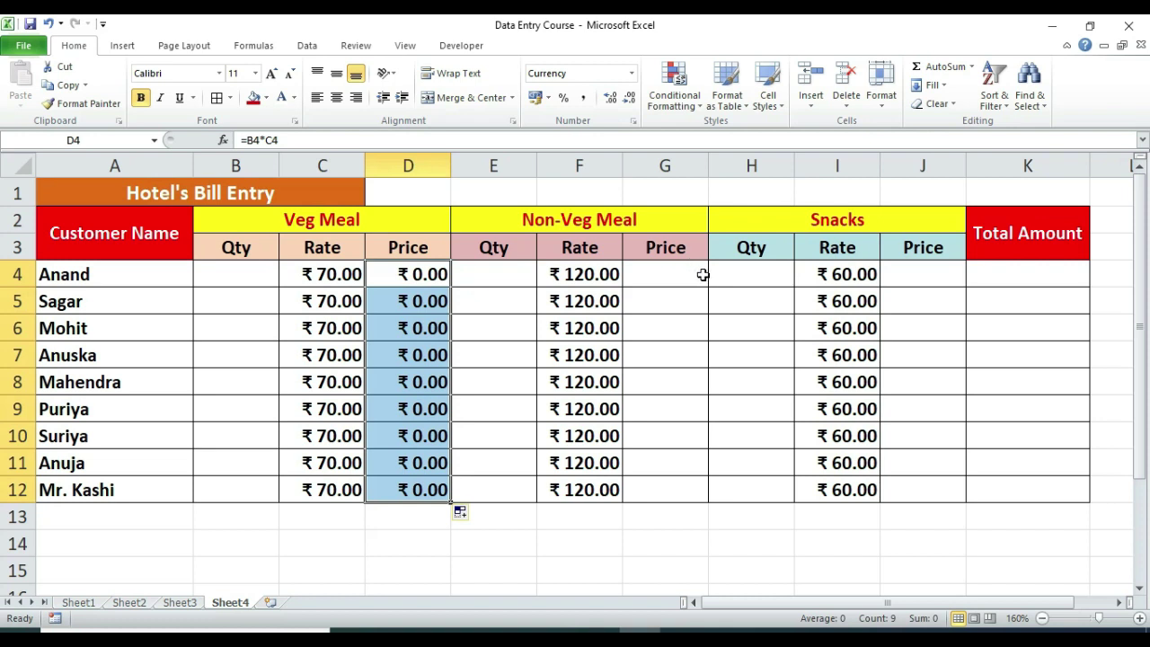
Enter =E4*F4 as the Non-Veg Meal price in G4 and fill it down to row 12
left_click(667, 279)
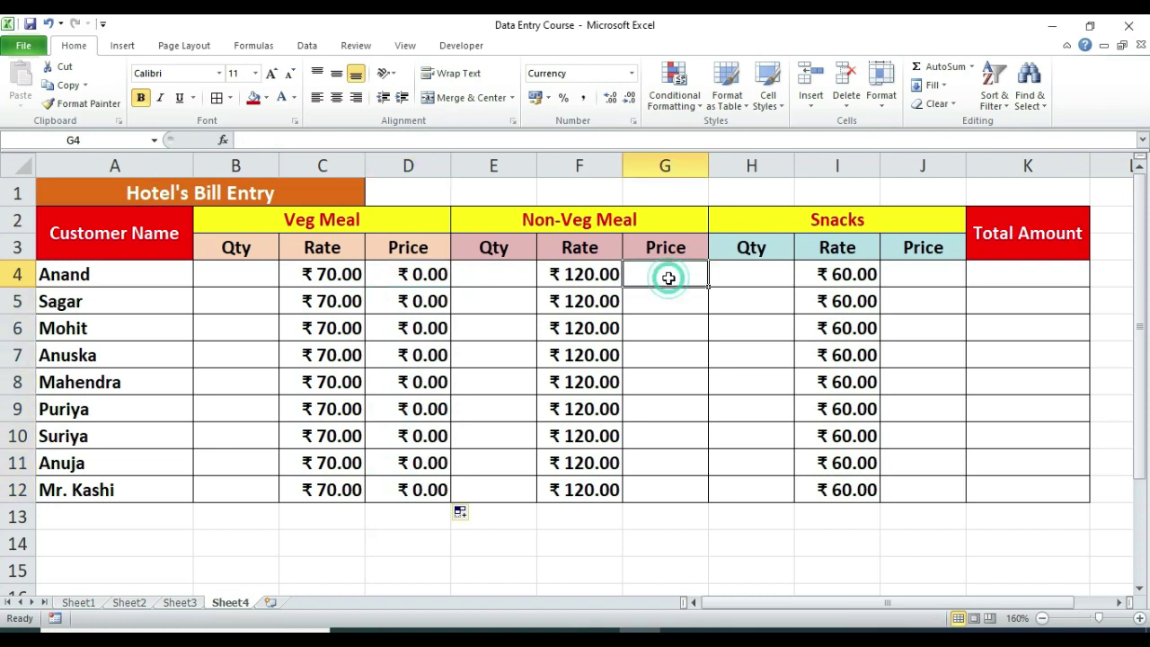
type("=")
left_click(514, 282)
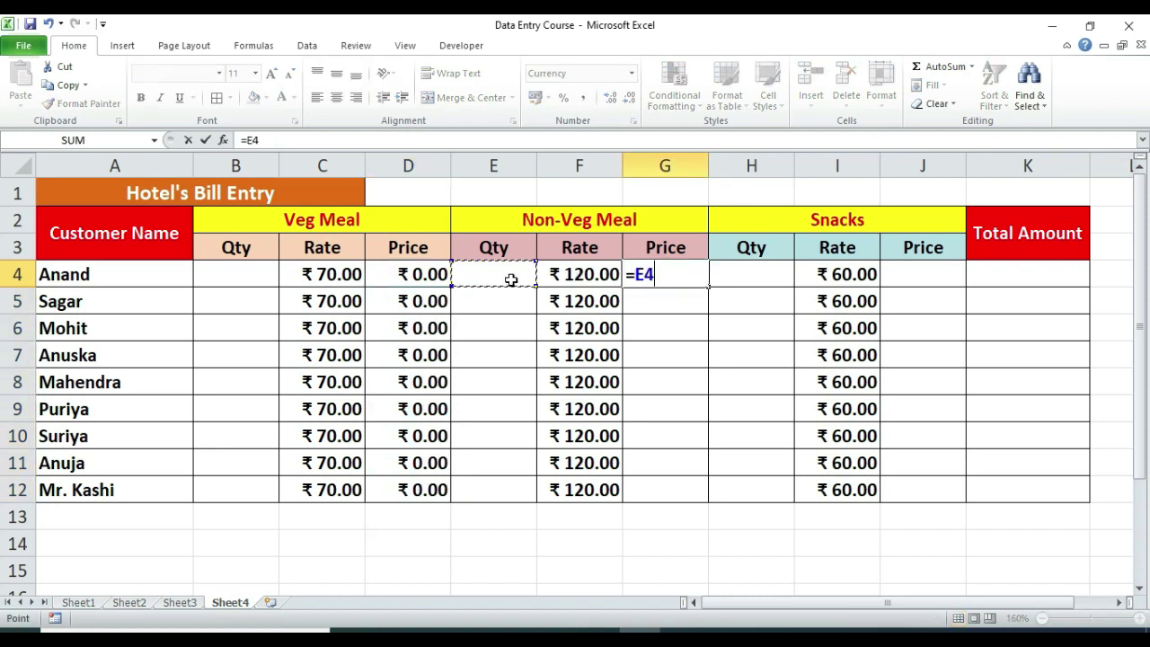
type("*")
left_click(575, 276)
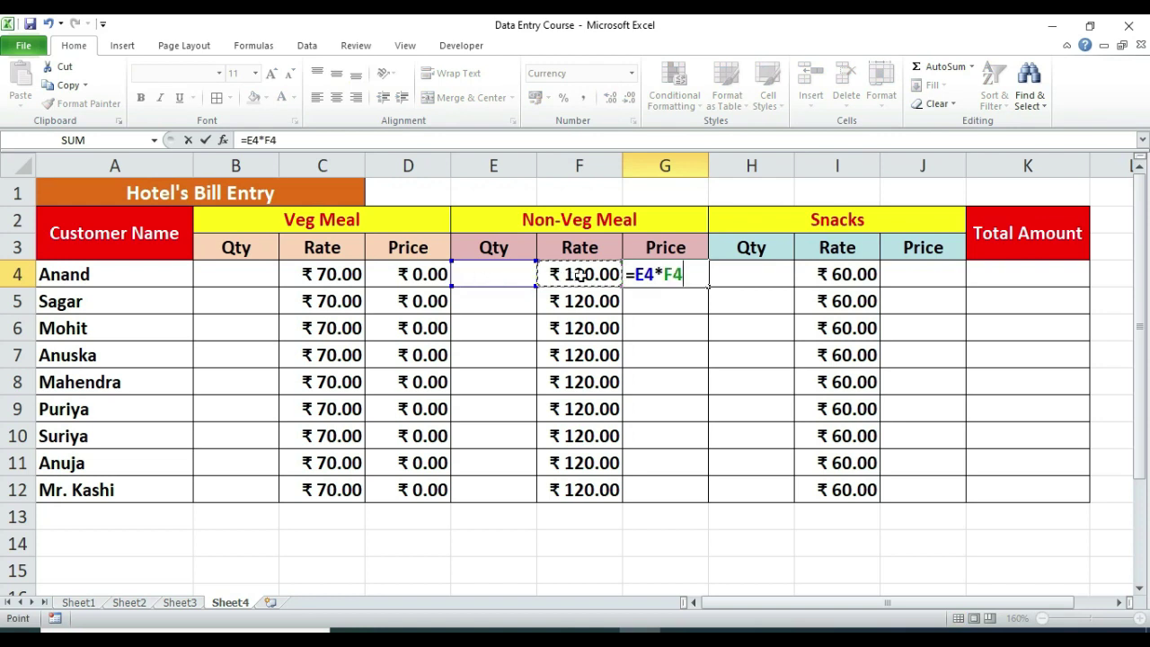
key("Return")
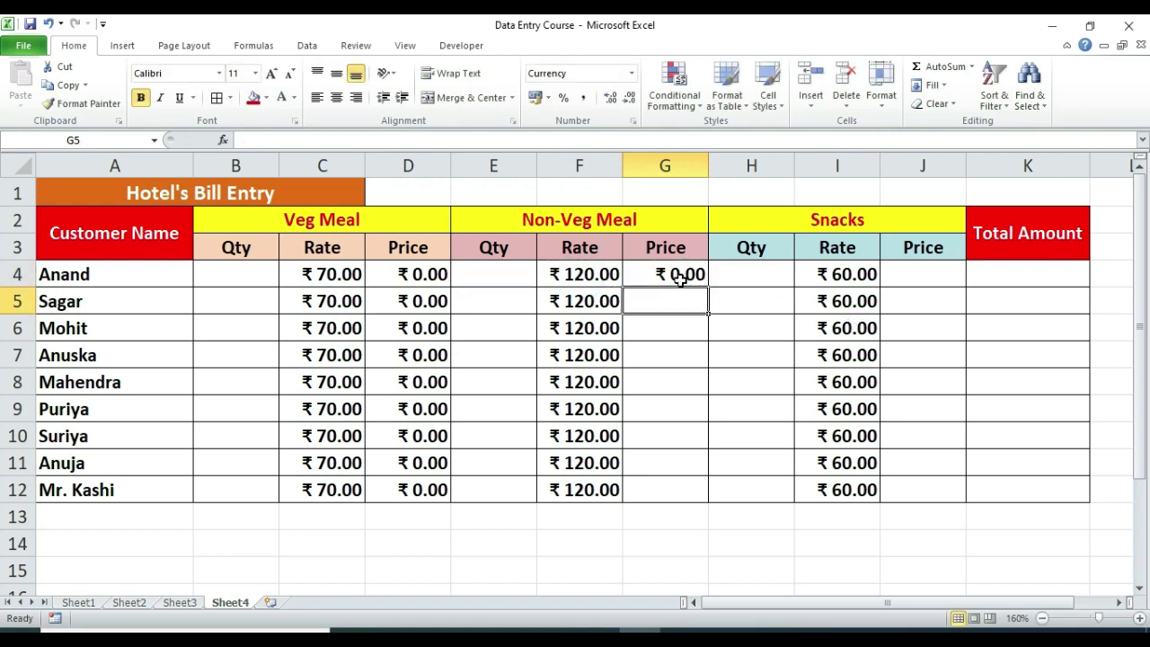
left_click(680, 279)
left_click_drag(712, 290, 669, 441)
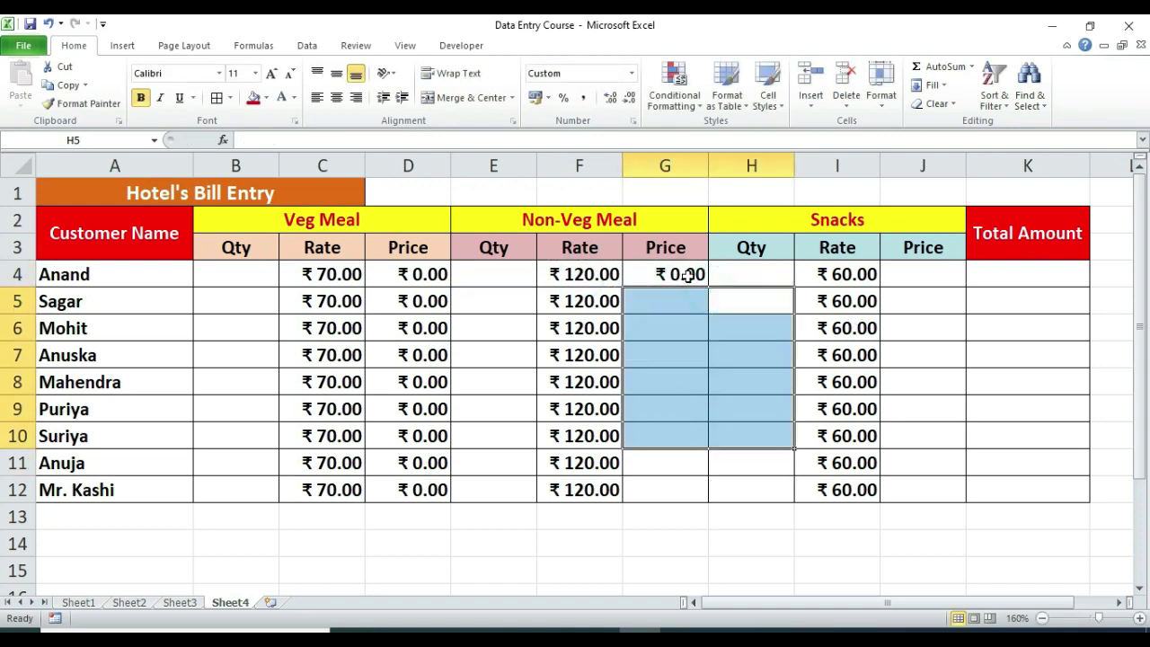
left_click(687, 276)
left_click_drag(707, 286, 684, 510)
Enter =H4*I4 as the Snacks price in J4 and fill it down to row 12
left_click(918, 270)
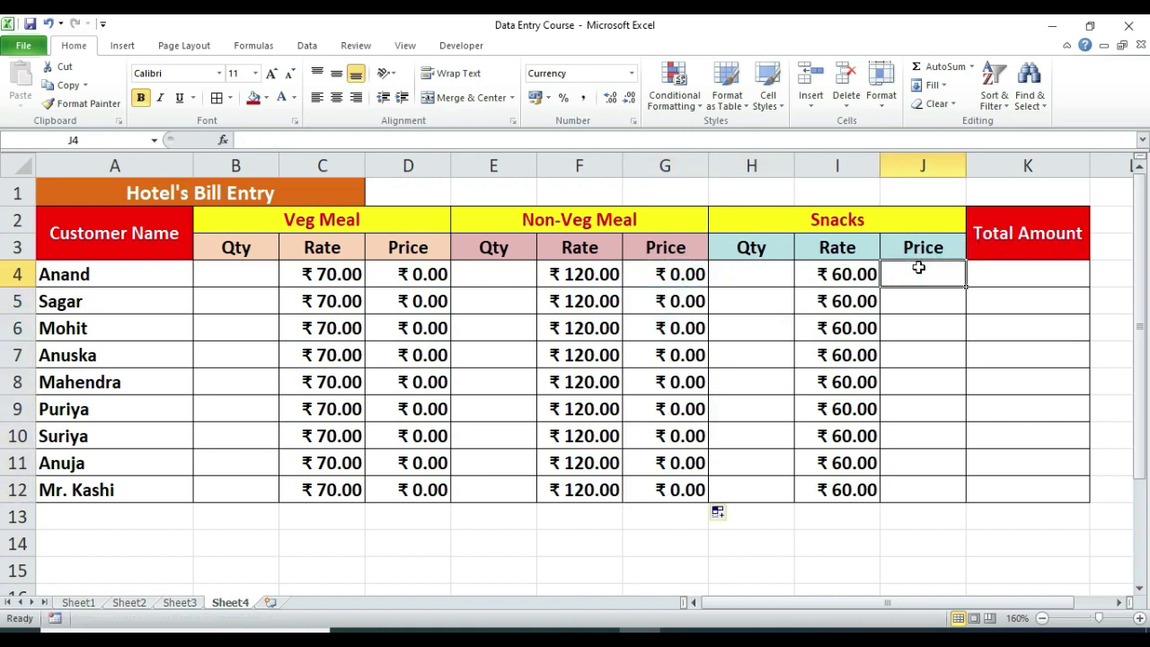
type("=")
left_click(733, 282)
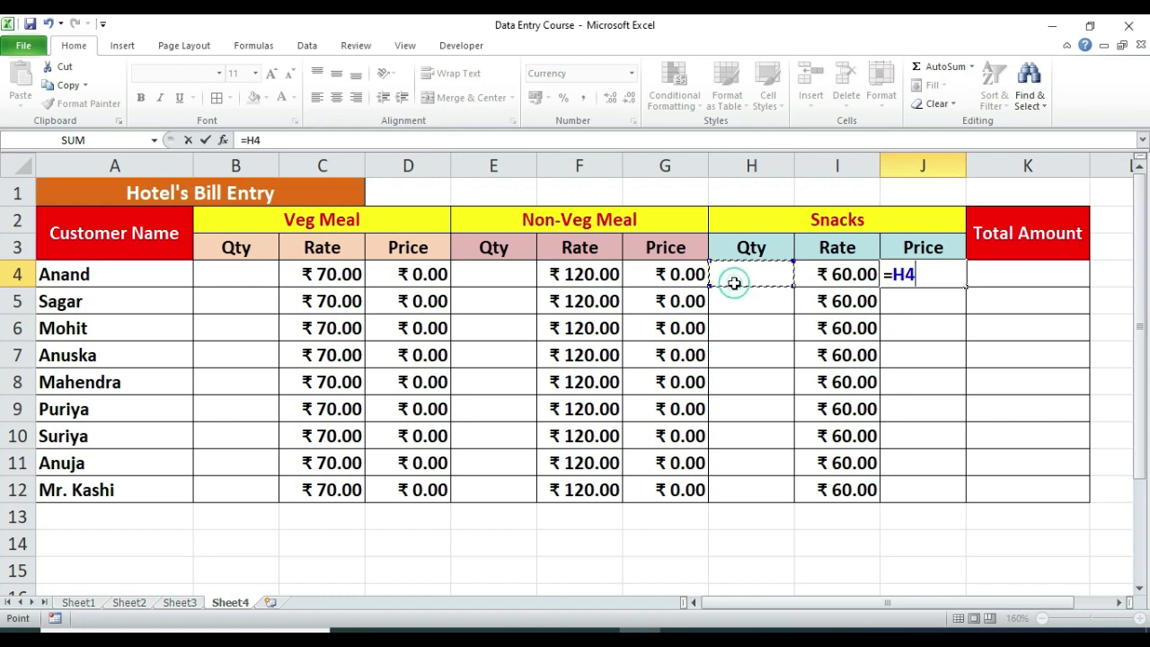
type("*")
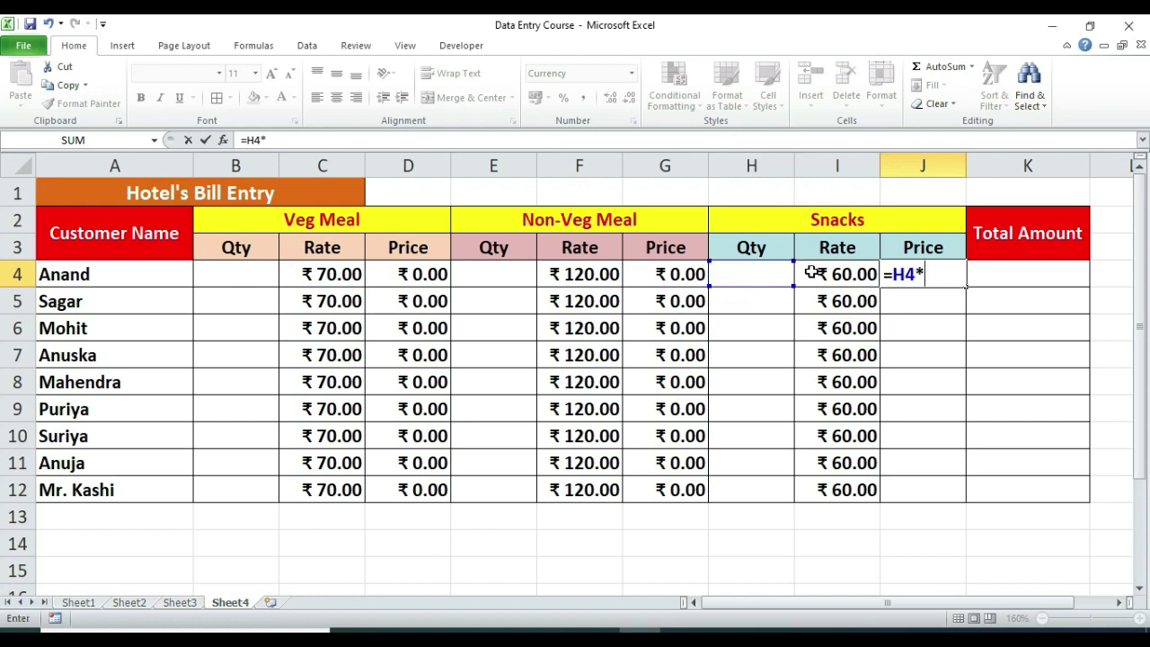
left_click(810, 272)
key("Return")
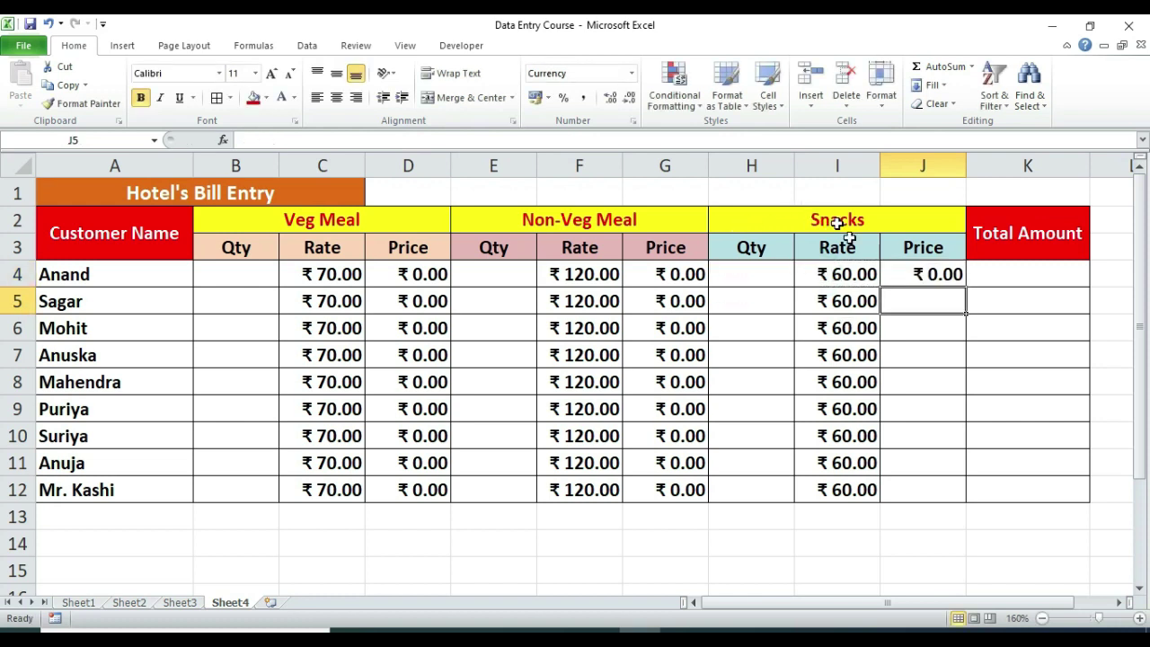
left_click(924, 274)
left_click_drag(963, 290, 936, 364)
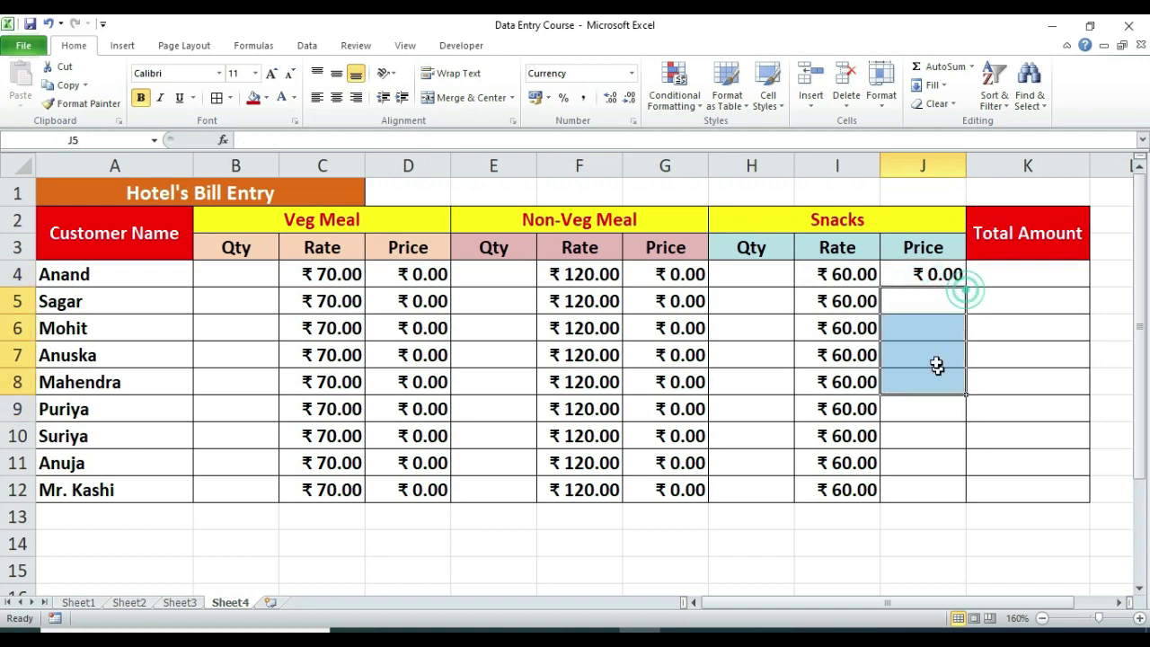
left_click(951, 275)
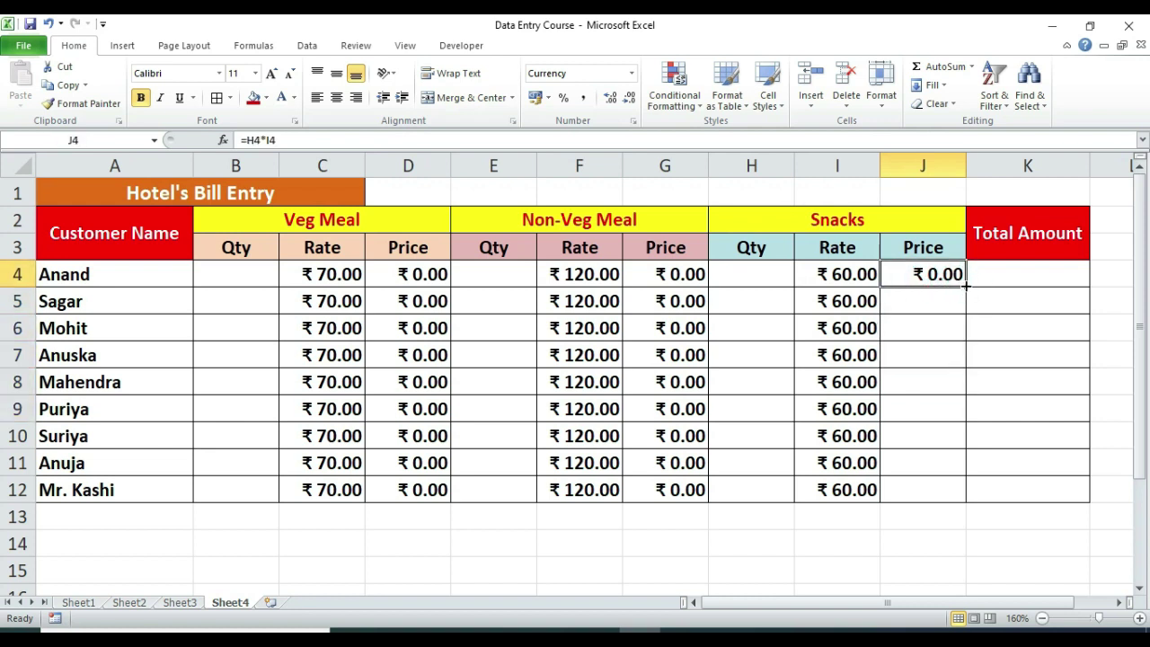
left_click_drag(965, 286, 952, 492)
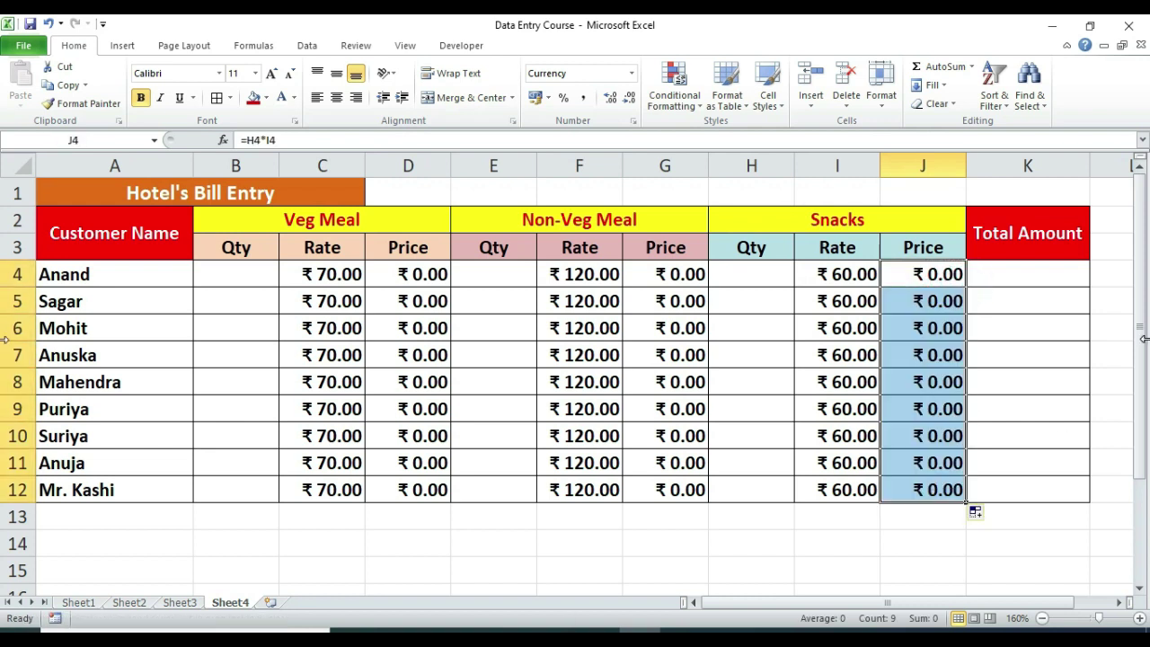
left_click(762, 541)
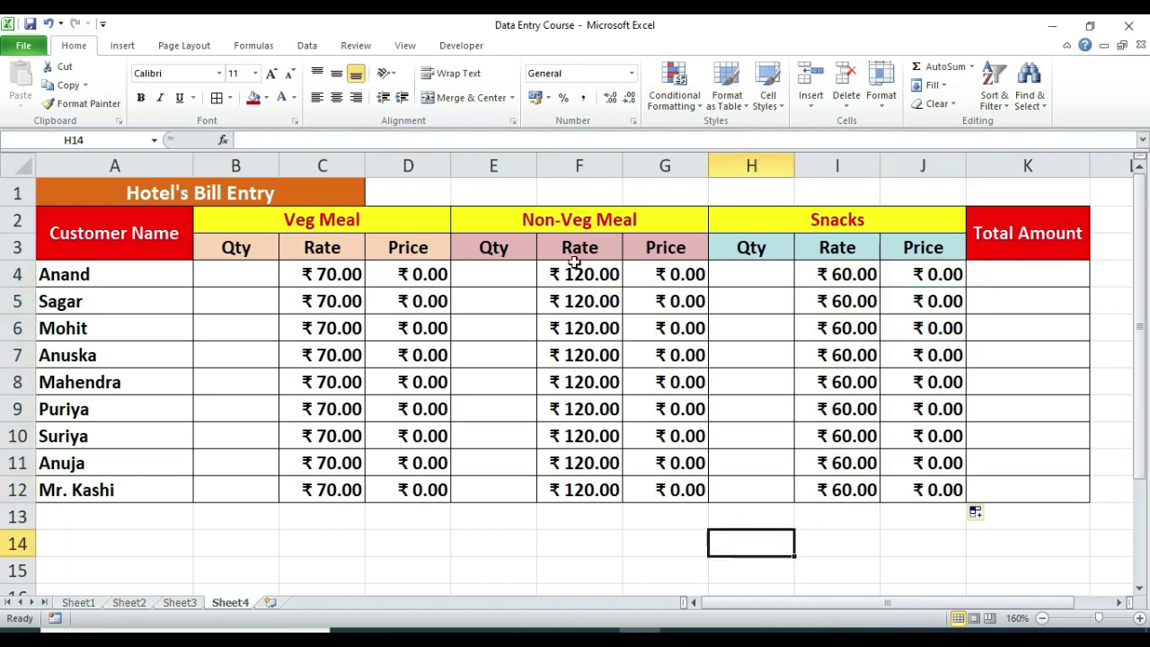
left_click(222, 269)
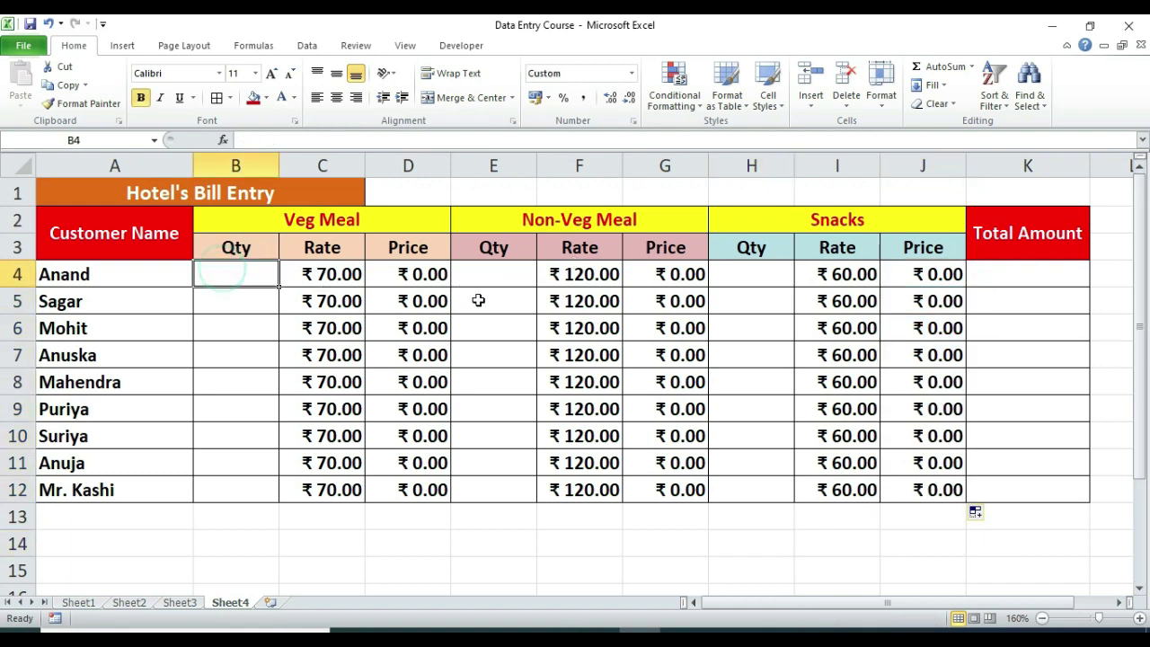
left_click(503, 274)
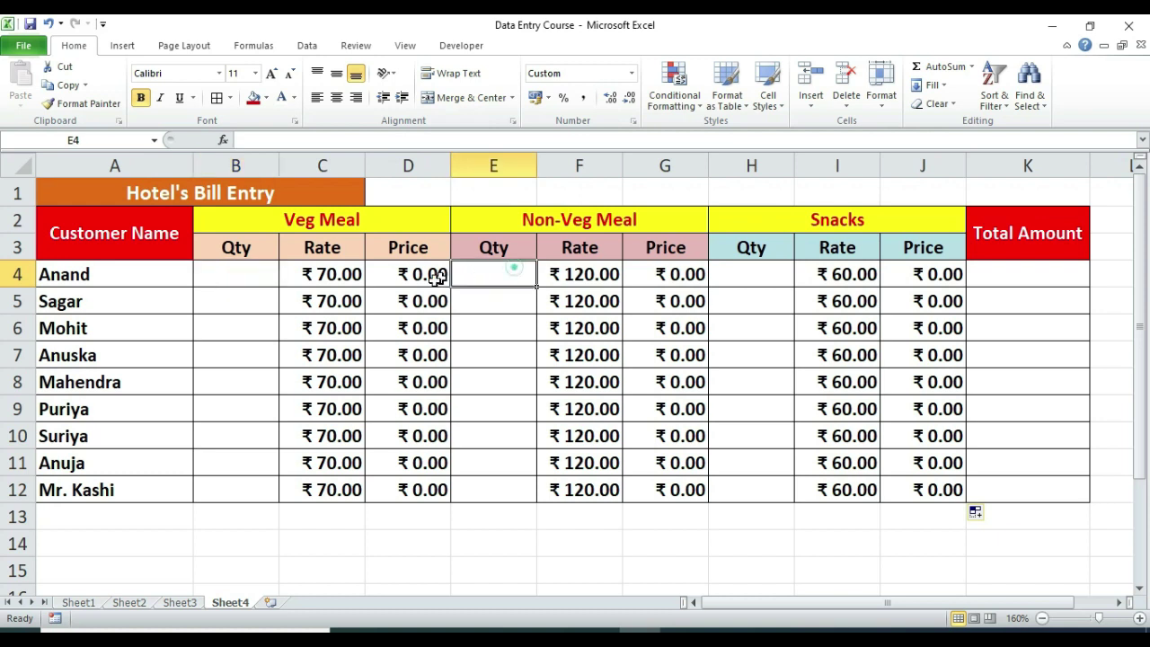
left_click(425, 274)
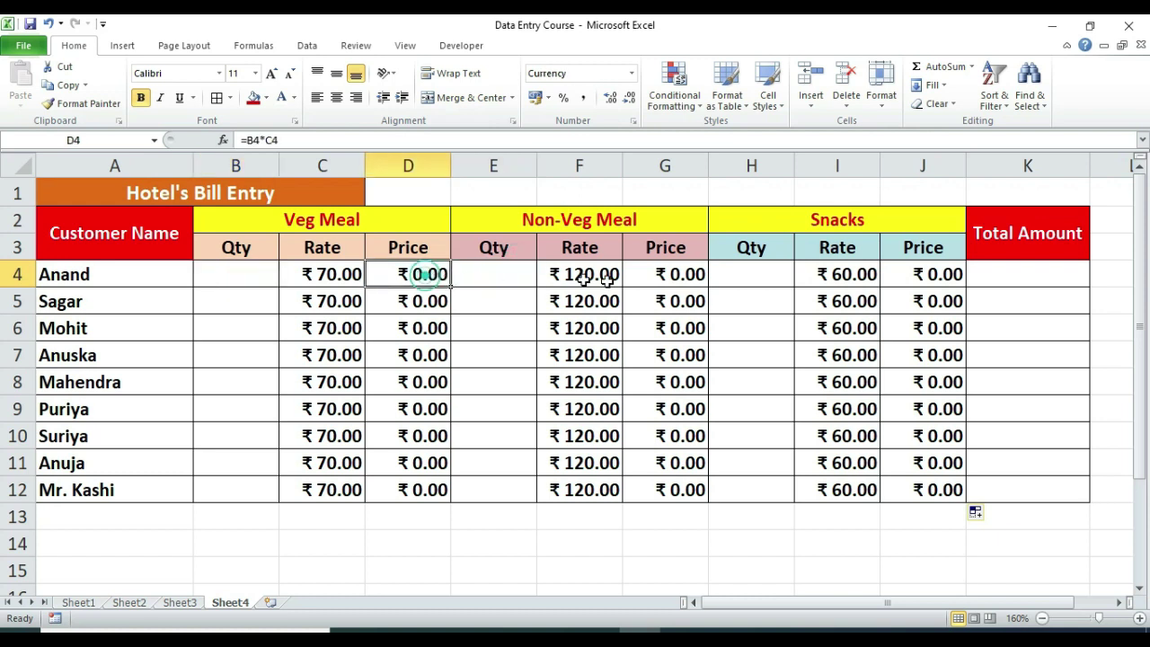
left_click(672, 277)
left_click(929, 278)
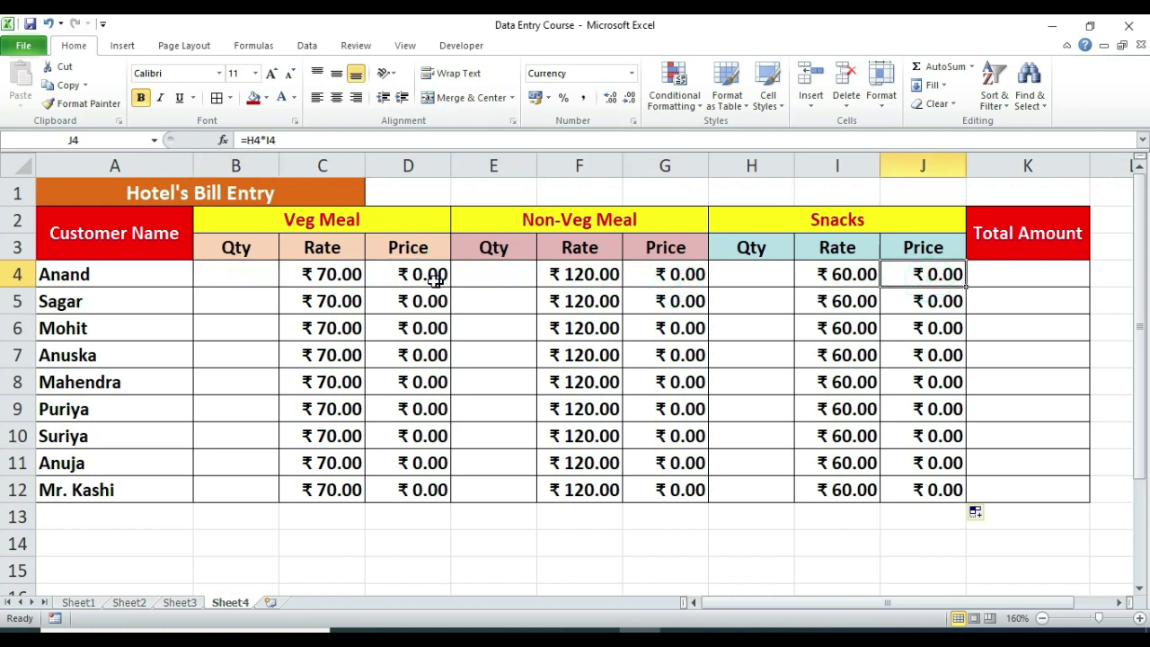
left_click_drag(416, 276, 392, 487)
left_click(431, 561)
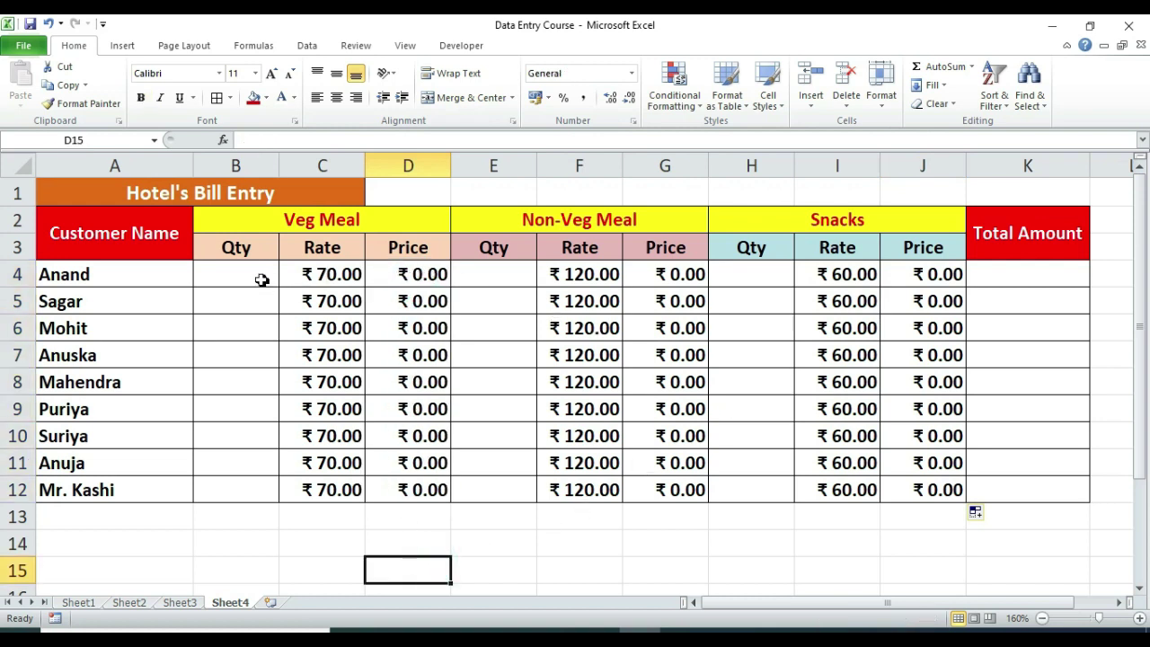
left_click(260, 280)
left_click(500, 280)
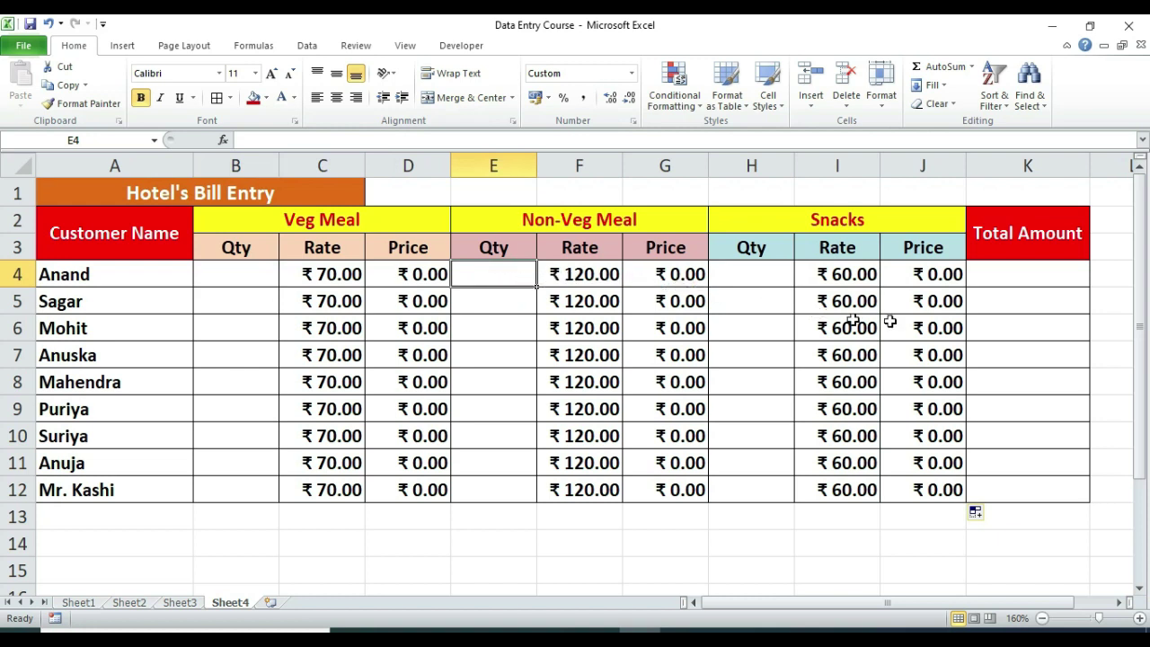
left_click(1024, 283)
left_click(1024, 296)
left_click(1022, 278)
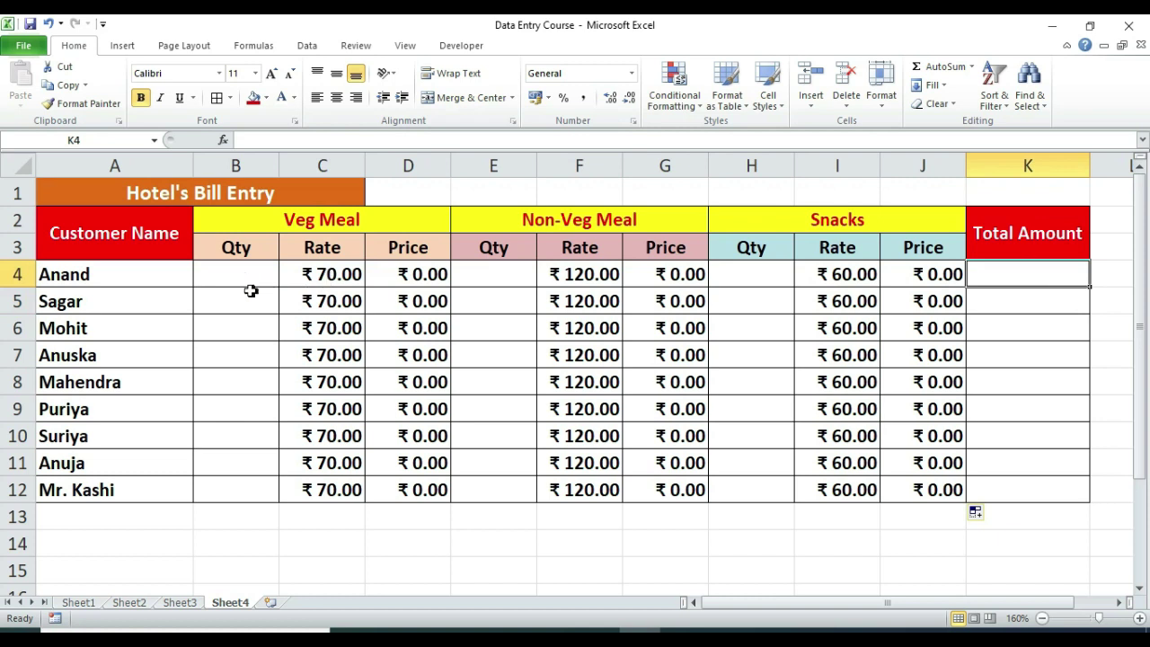
left_click(241, 276)
left_click(504, 272)
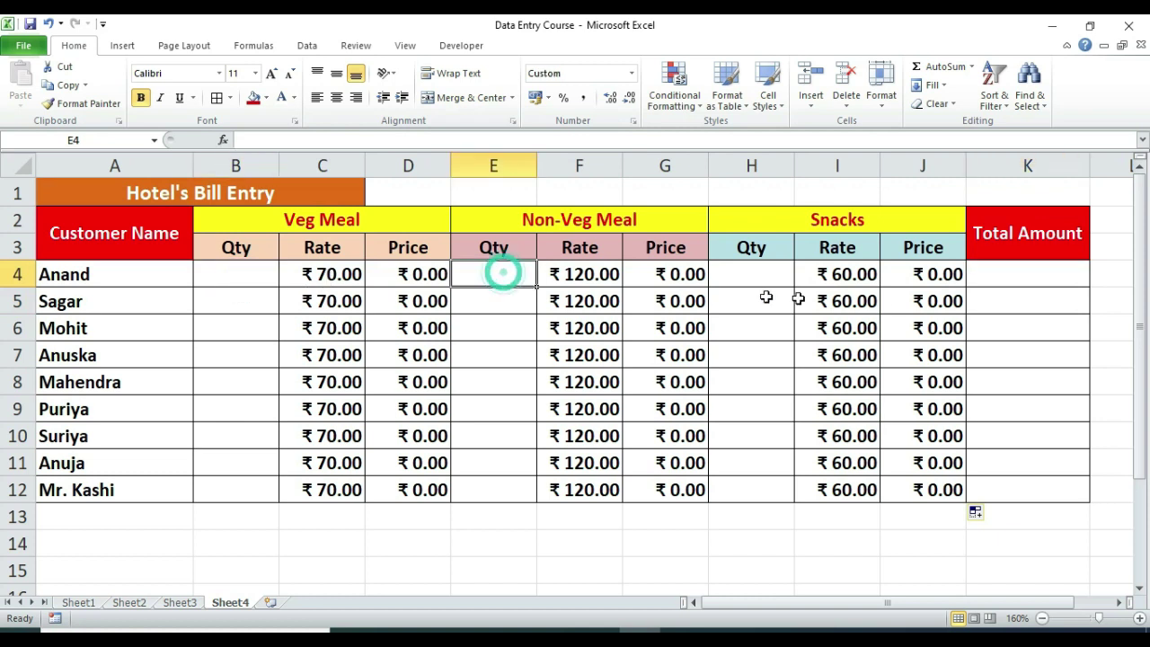
left_click(991, 321)
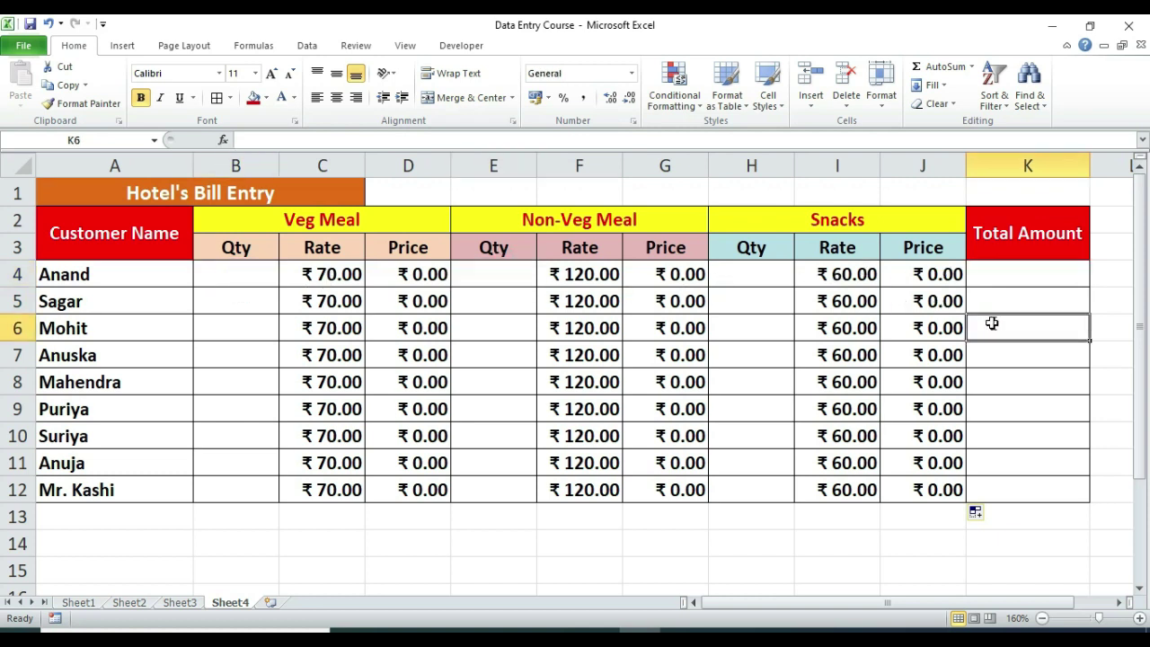
left_click(1008, 301)
left_click(1011, 281)
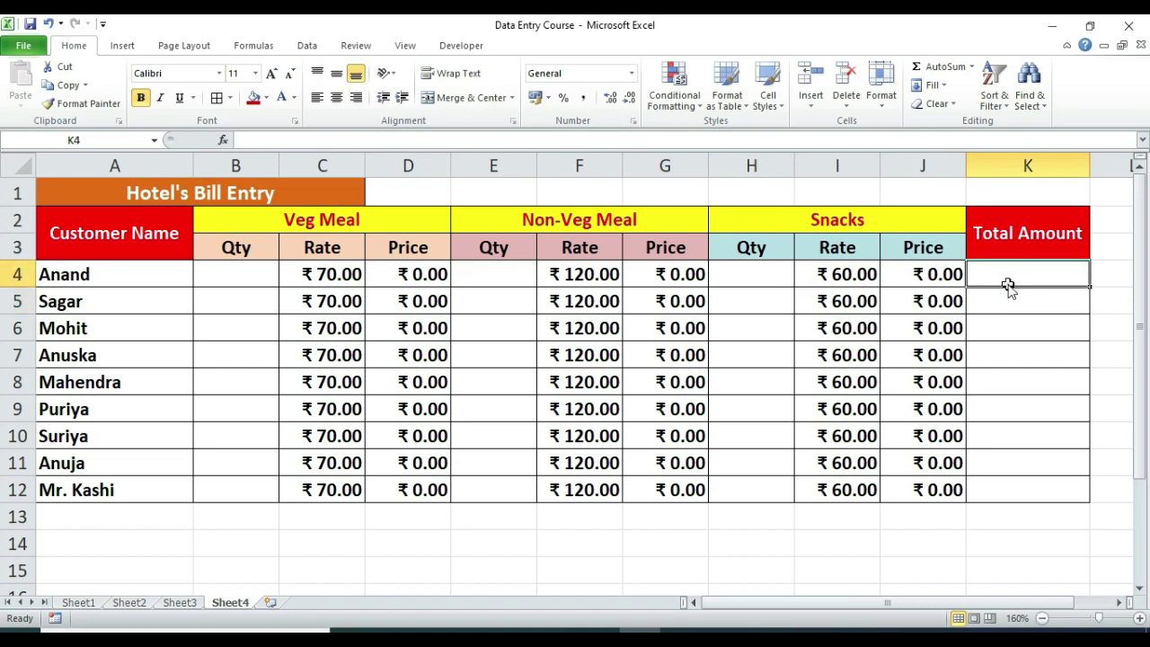
left_click(996, 305)
Enter =SUM(D4,G4,J4) in K4 as the first customer's Total Amount
left_click(1000, 275)
type("=sum")
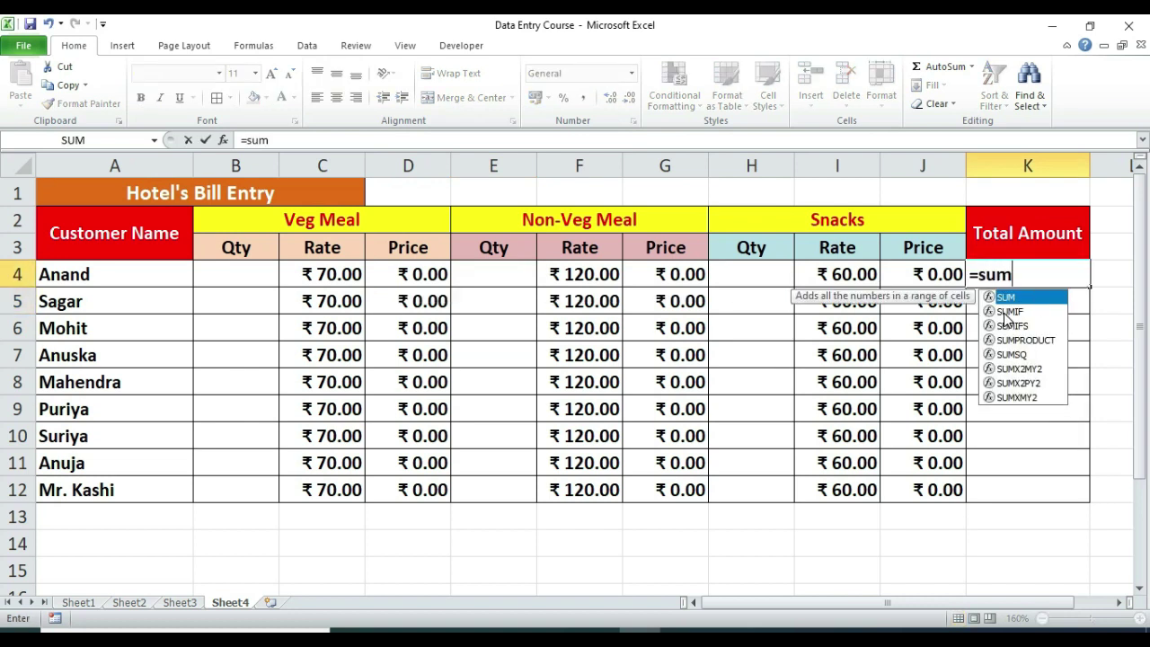
type("(")
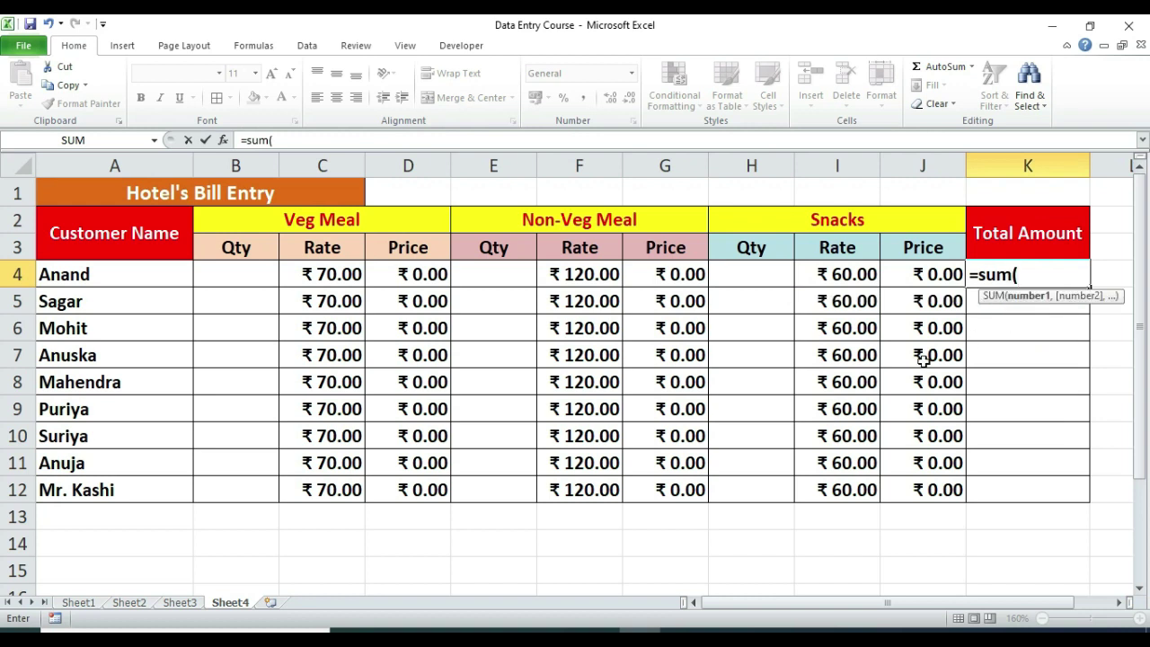
left_click(429, 271)
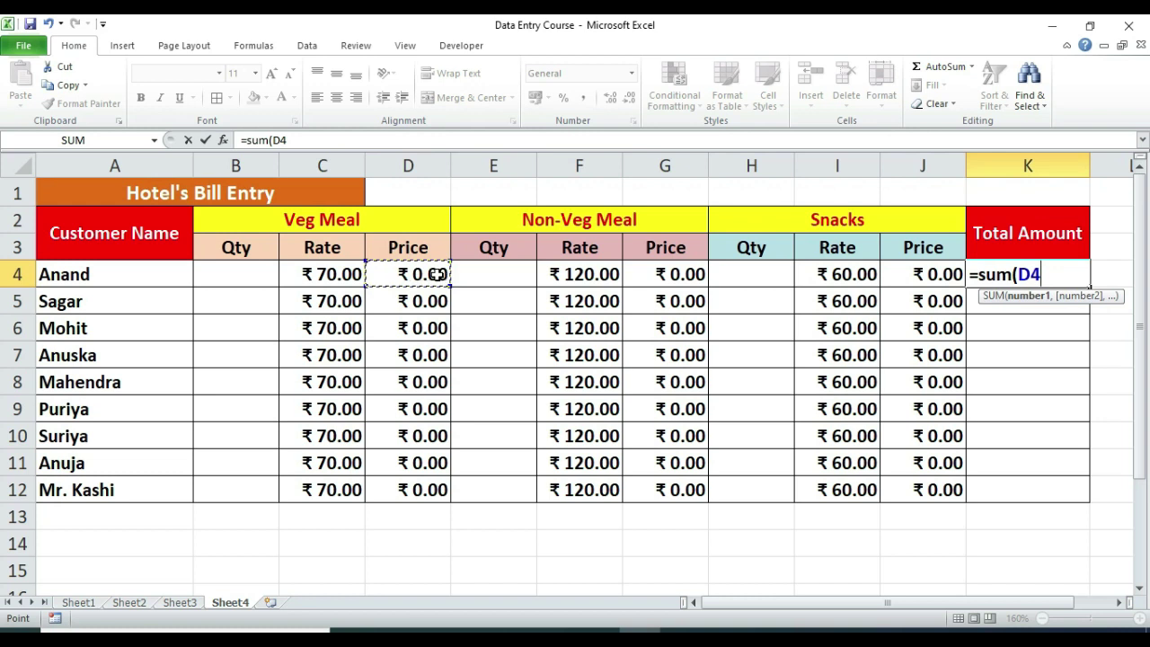
type(",")
left_click(669, 271)
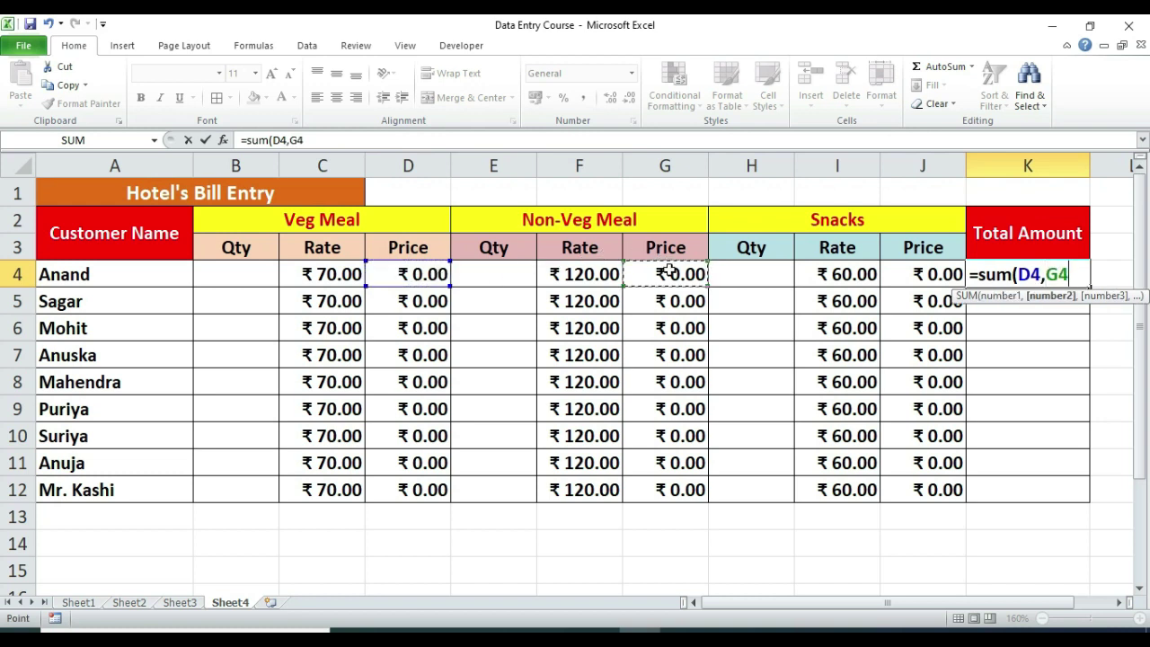
type(",")
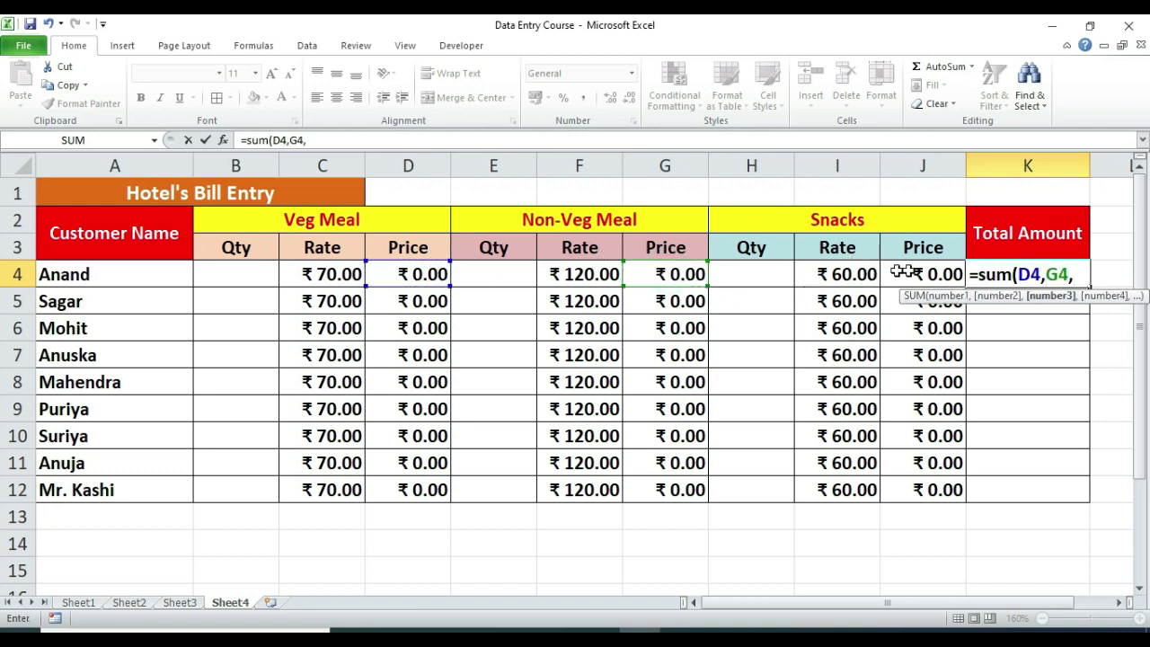
left_click(918, 273)
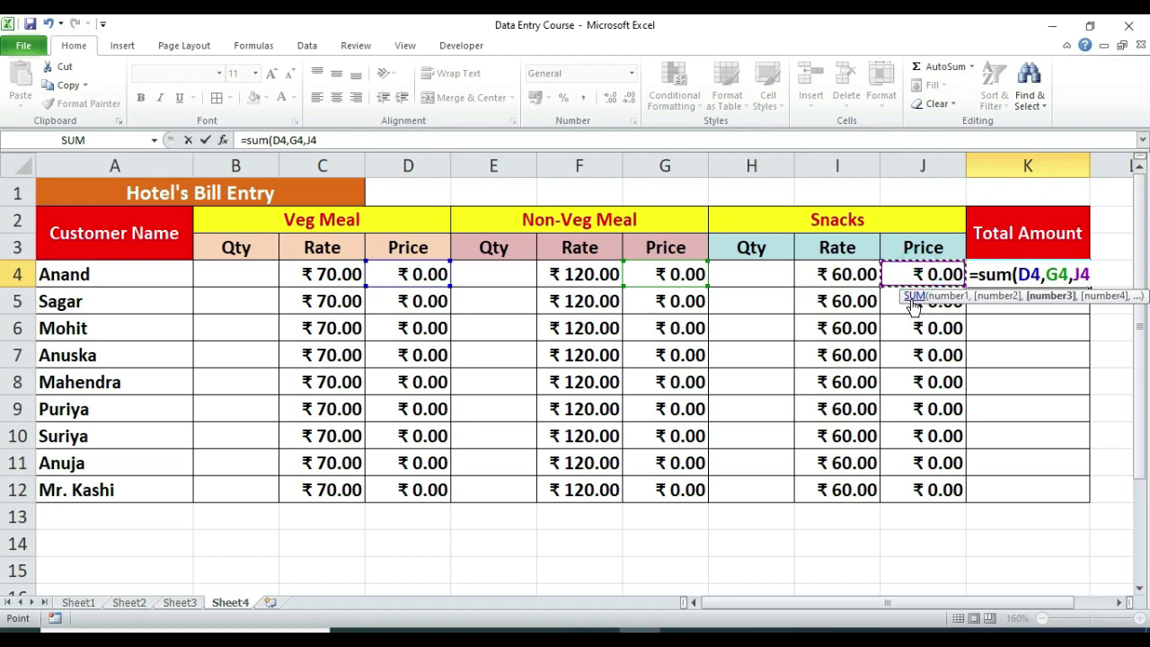
type(")")
key("Return")
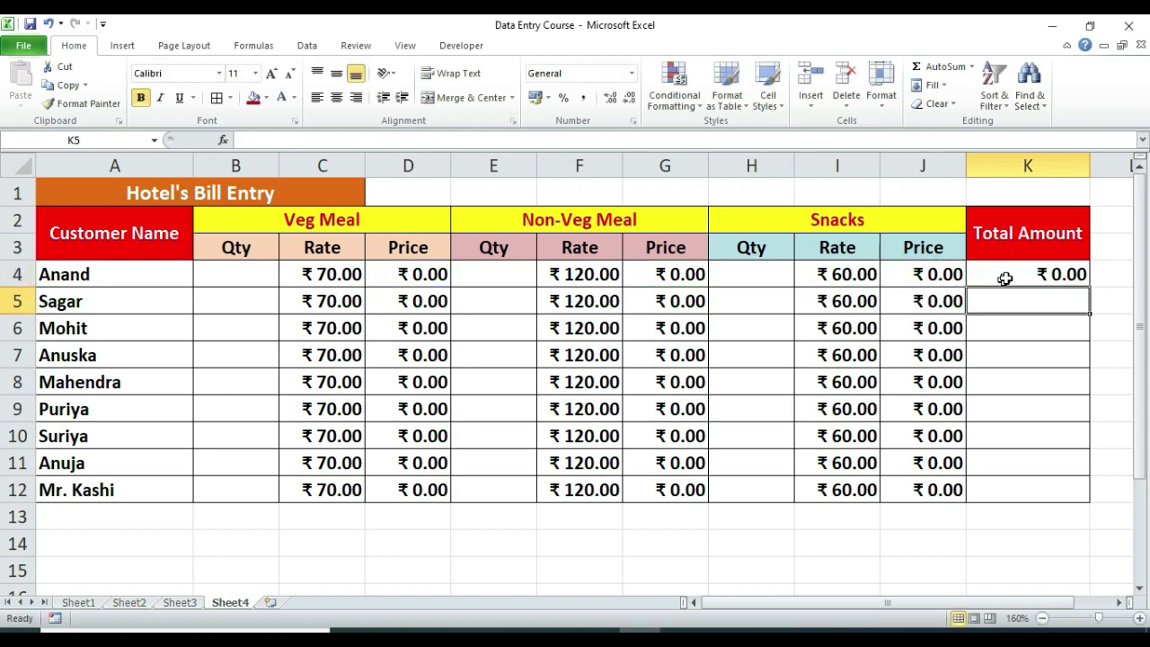
double_click(1017, 274)
key("Return")
Copy the K4 total formula down to K12 and review the filled totals
left_click(1078, 276)
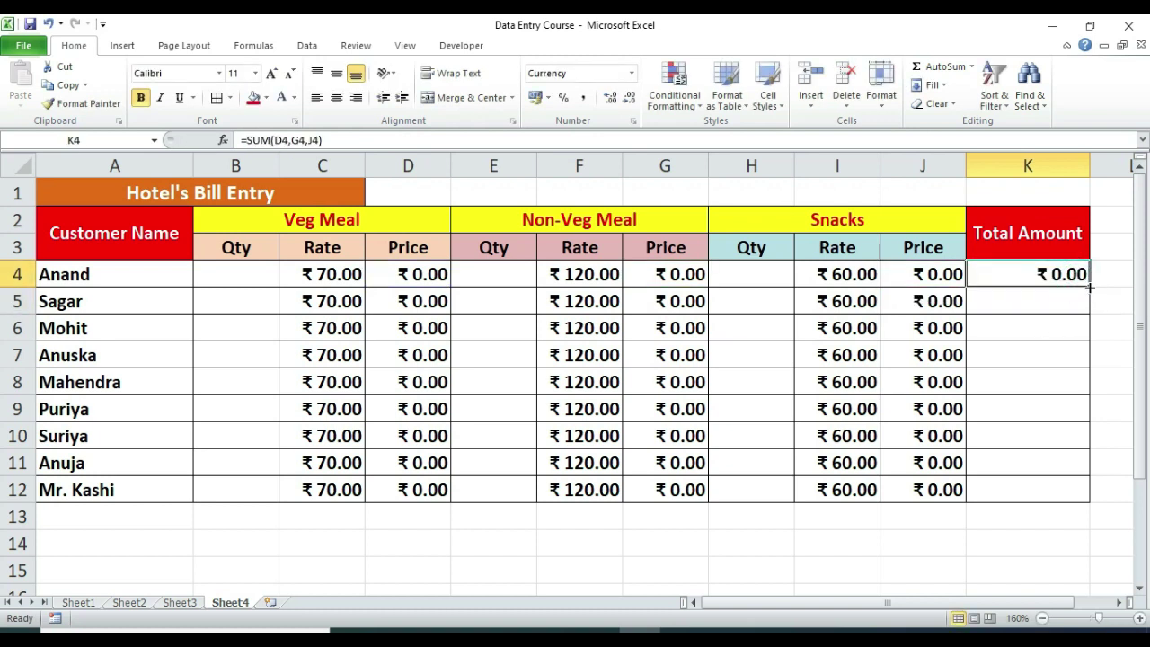
left_click_drag(1088, 287, 1078, 494)
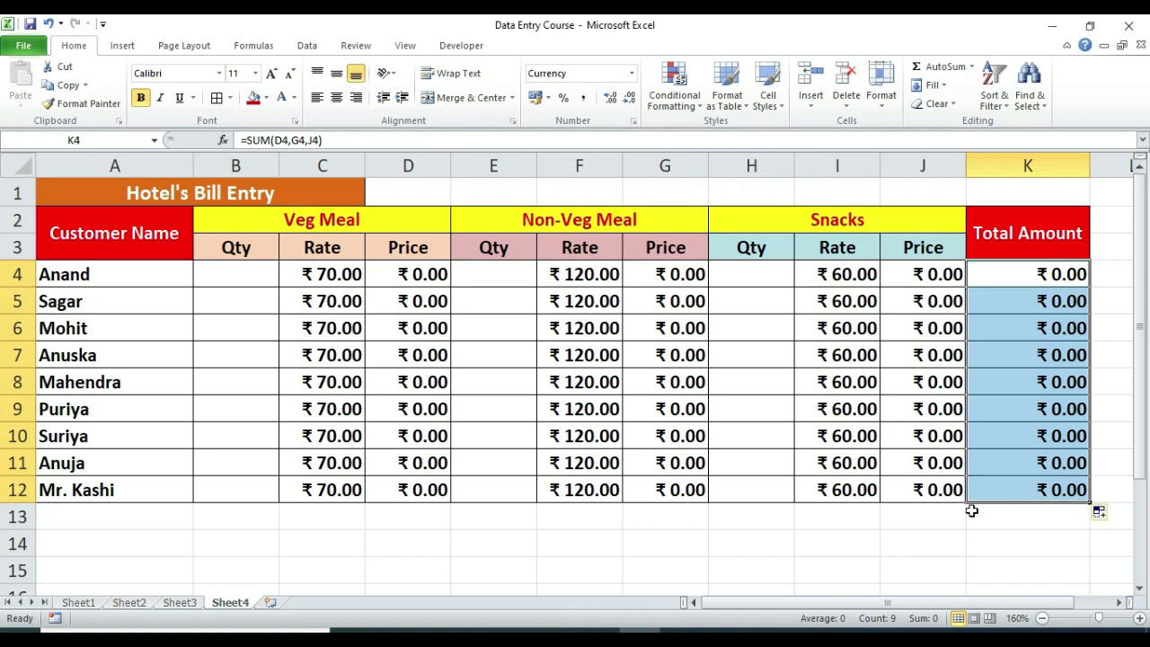
left_click(837, 550)
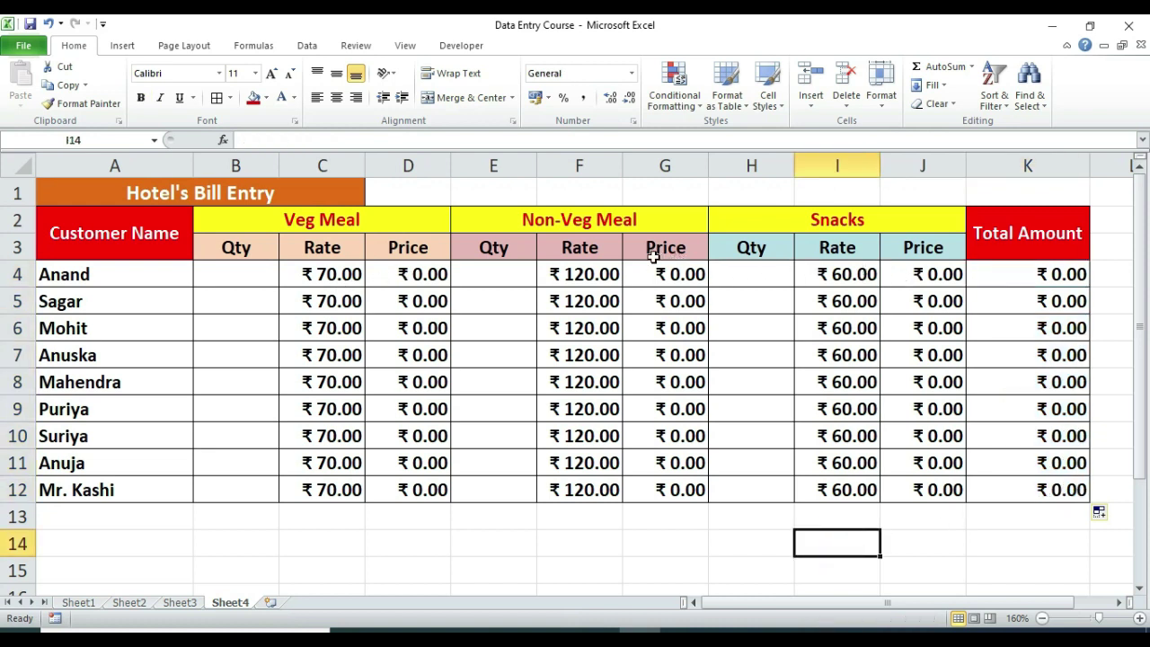
left_click_drag(665, 274, 673, 490)
left_click_drag(1060, 275, 1053, 464)
left_click(1029, 500)
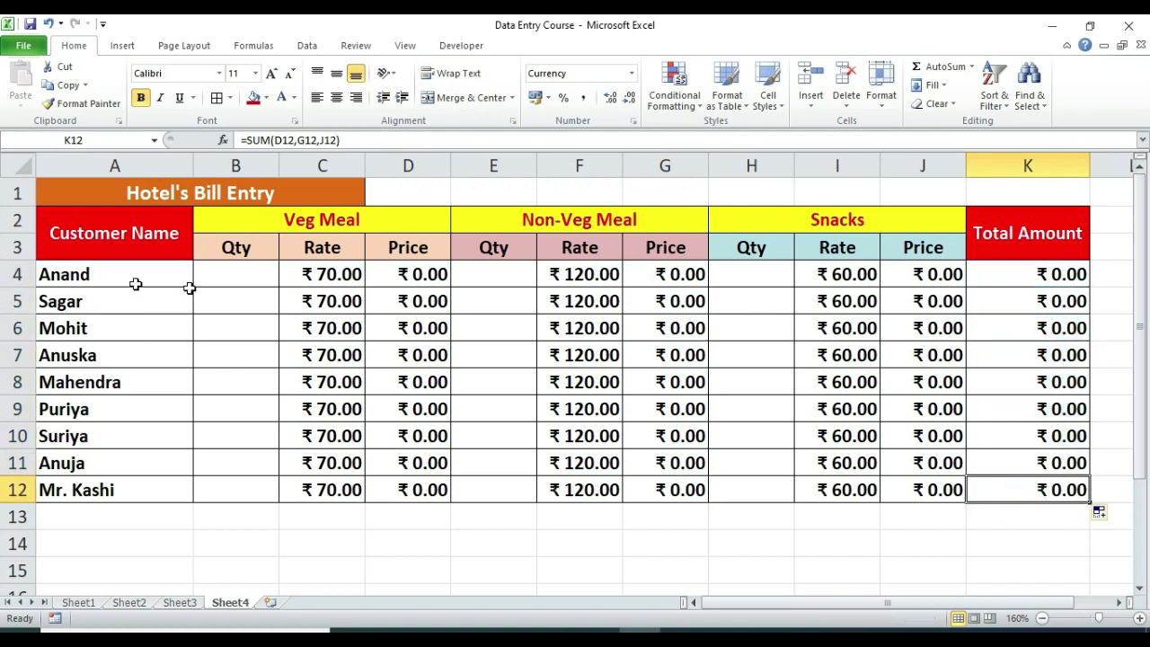
left_click(231, 277)
Enter a Veg Meal quantity of 2 in B4 and check D4's price formula
double_click(123, 267)
left_click(224, 286)
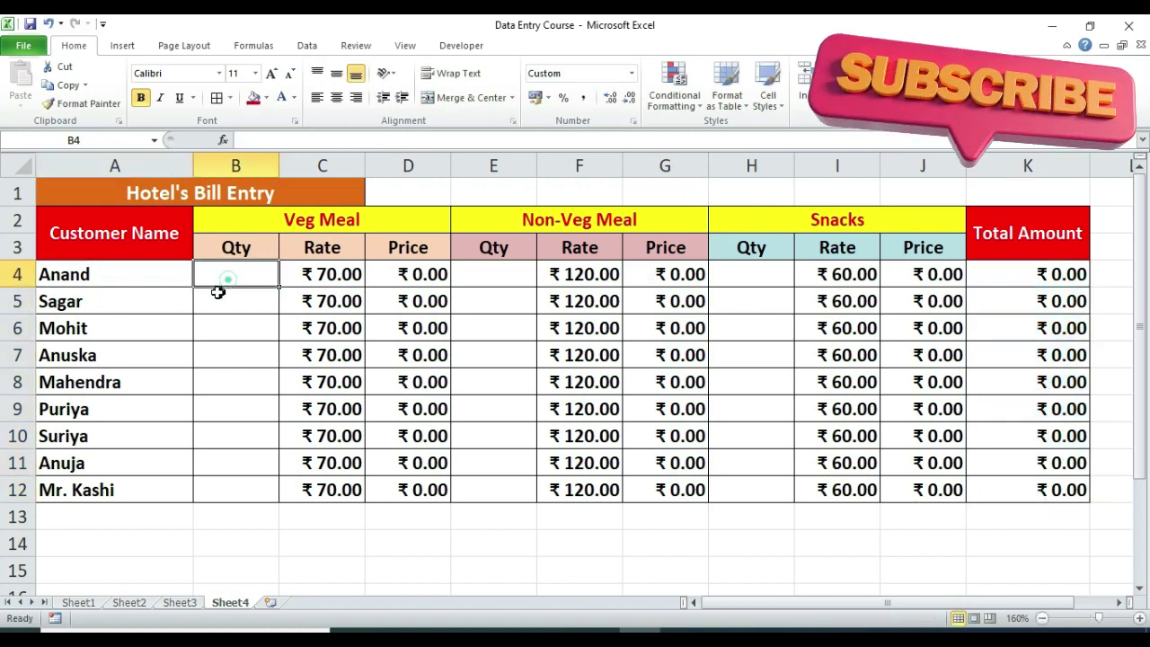
left_click(162, 274)
left_click(260, 278)
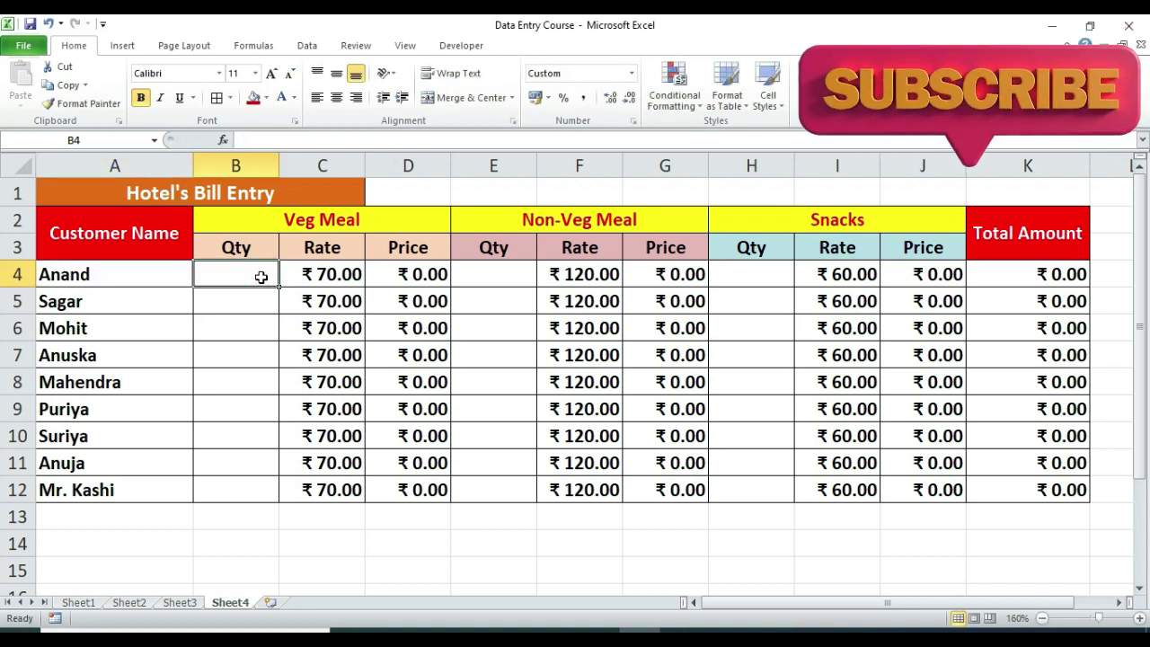
type("2")
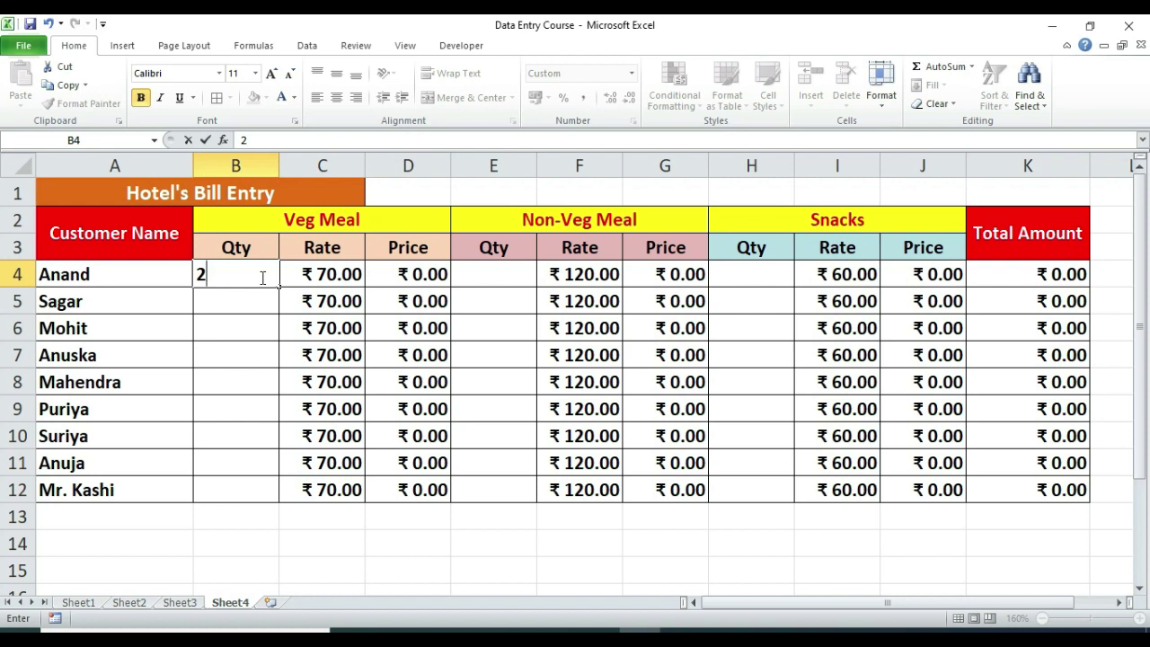
key("Return")
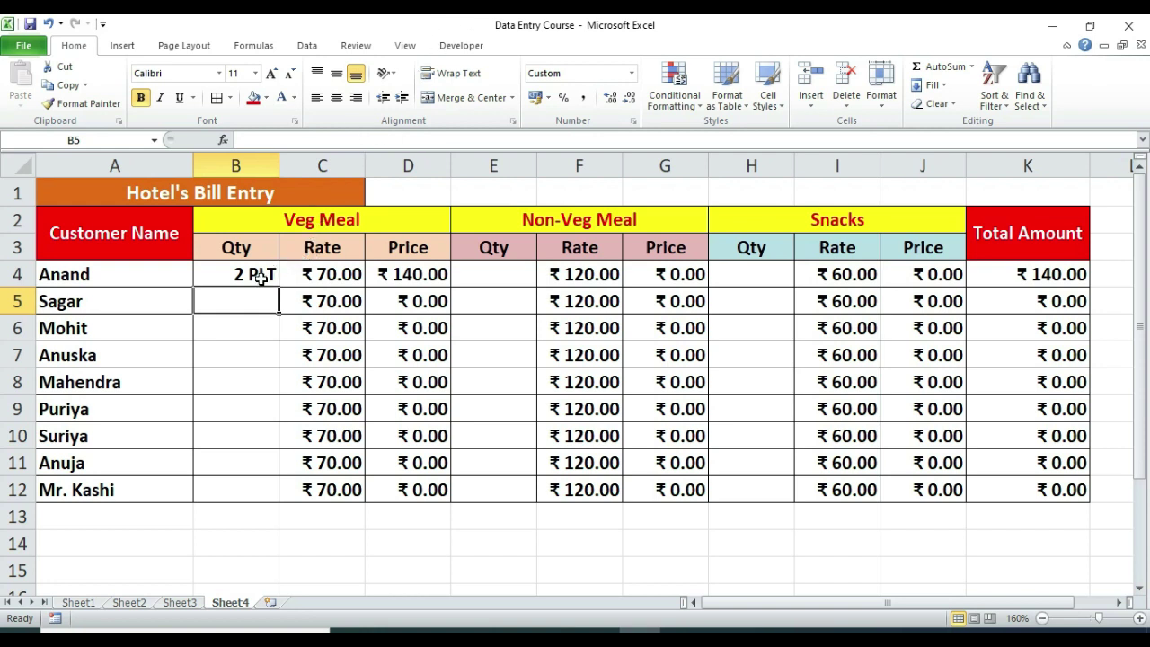
left_click(258, 327)
left_click(235, 274)
left_click(321, 274)
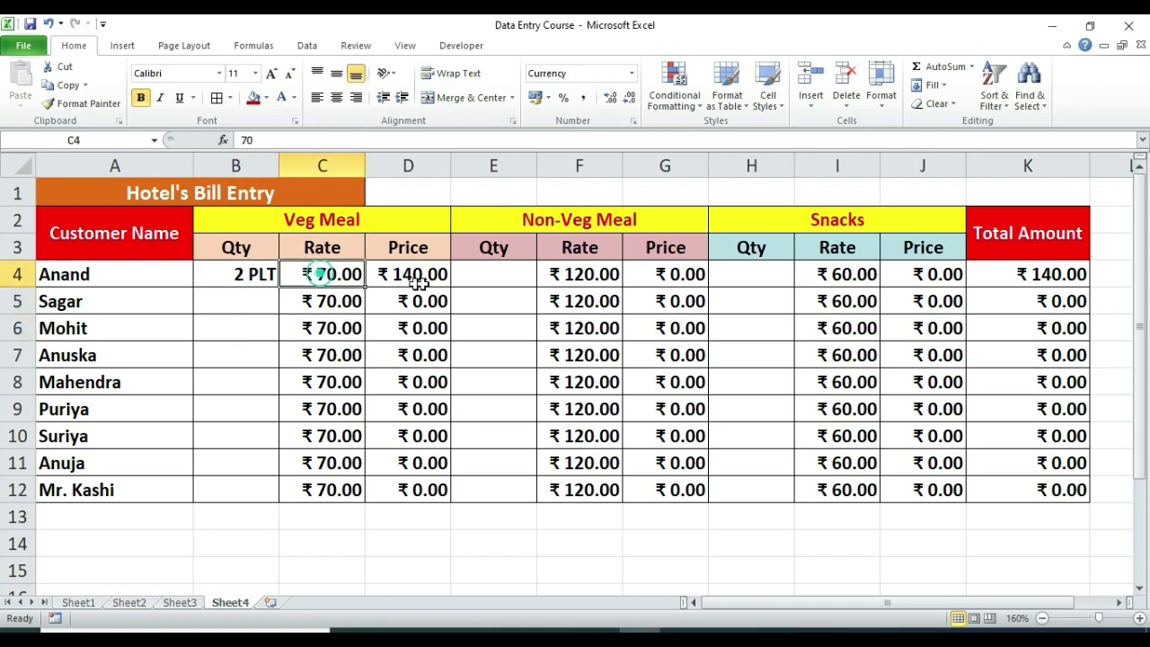
double_click(400, 273)
left_click(418, 305)
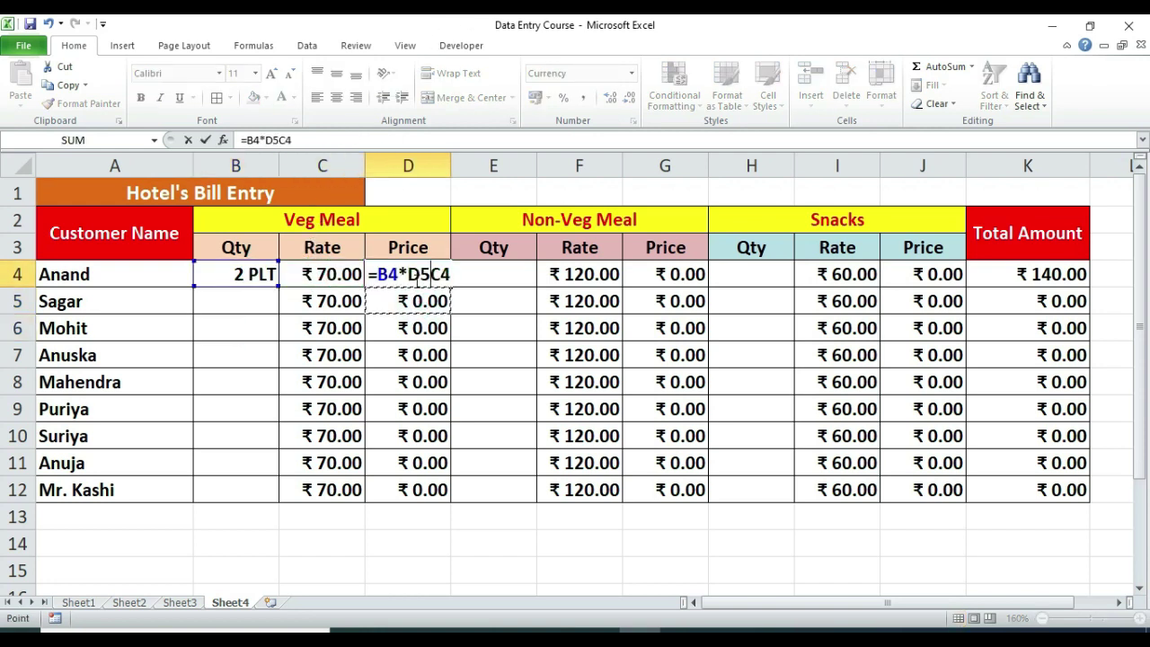
key("Escape")
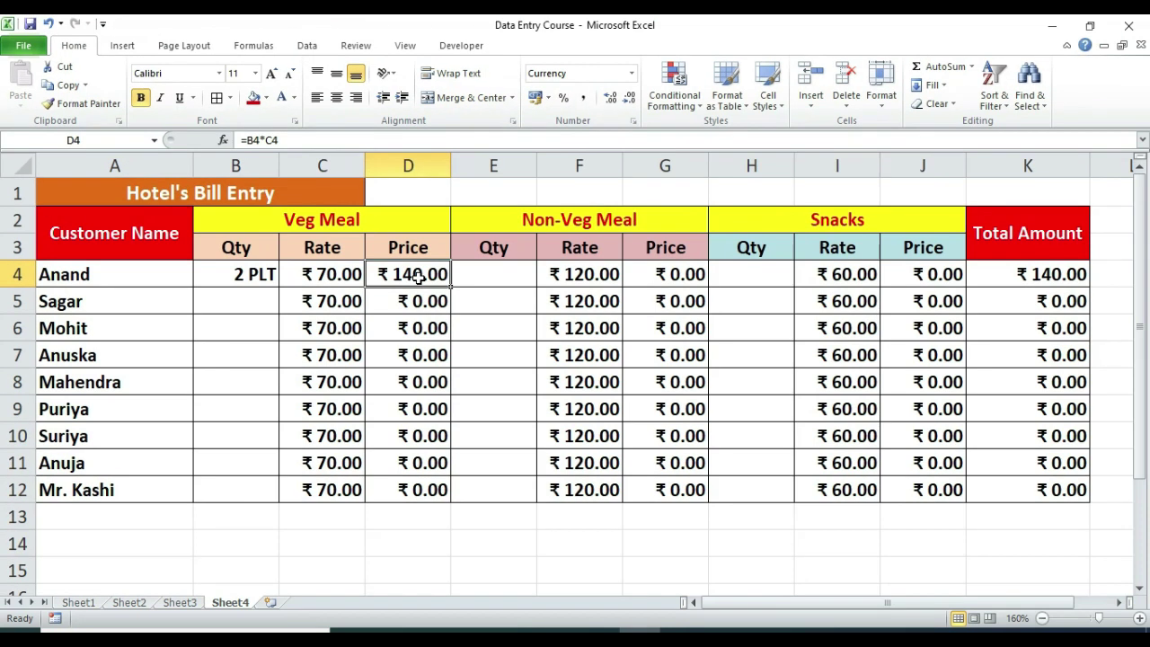
Enter a Non-Veg Meal quantity of 2 in E4, giving a ₹380.00 total in K4
left_click(503, 274)
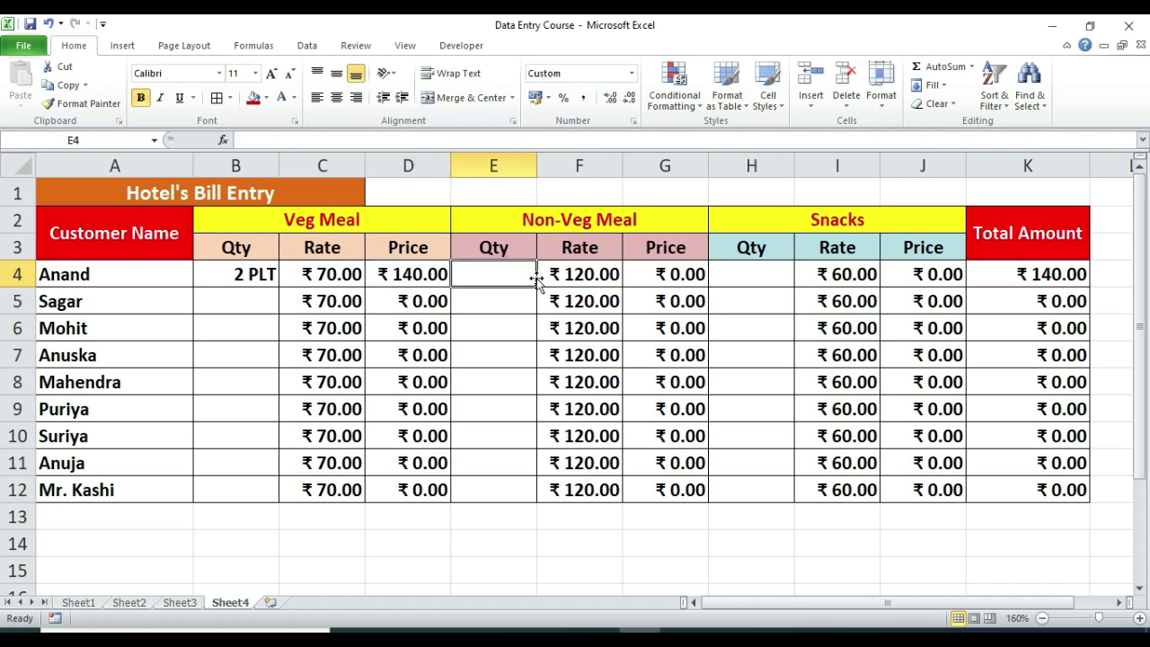
type("2")
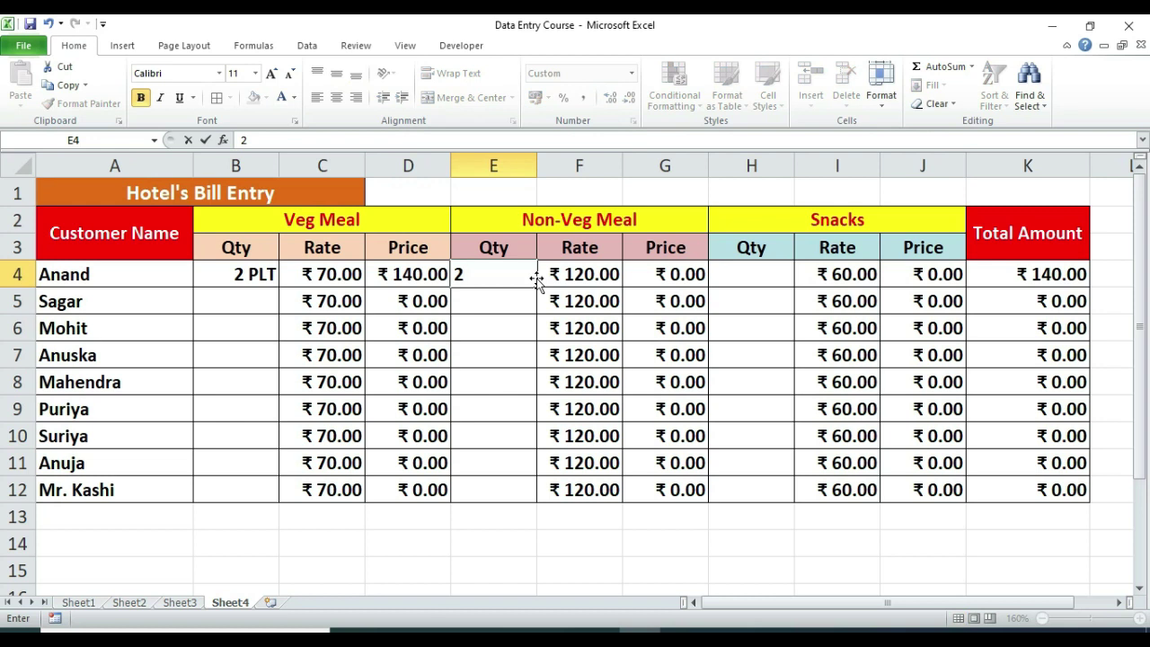
key("Return")
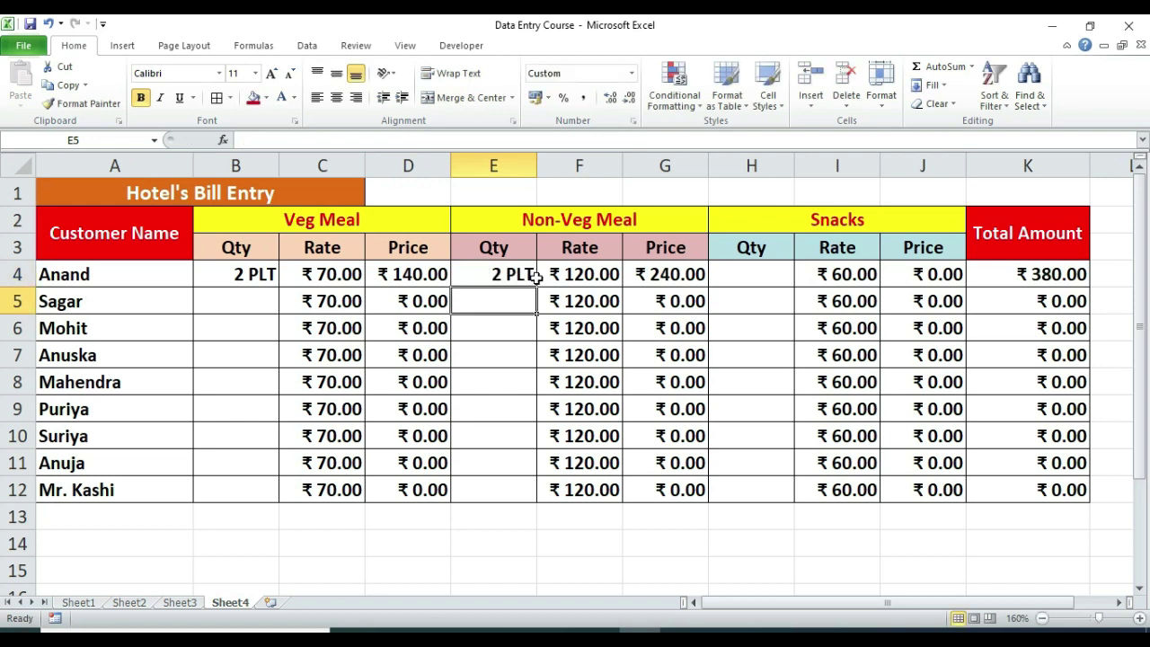
left_click(595, 317)
left_click(659, 268)
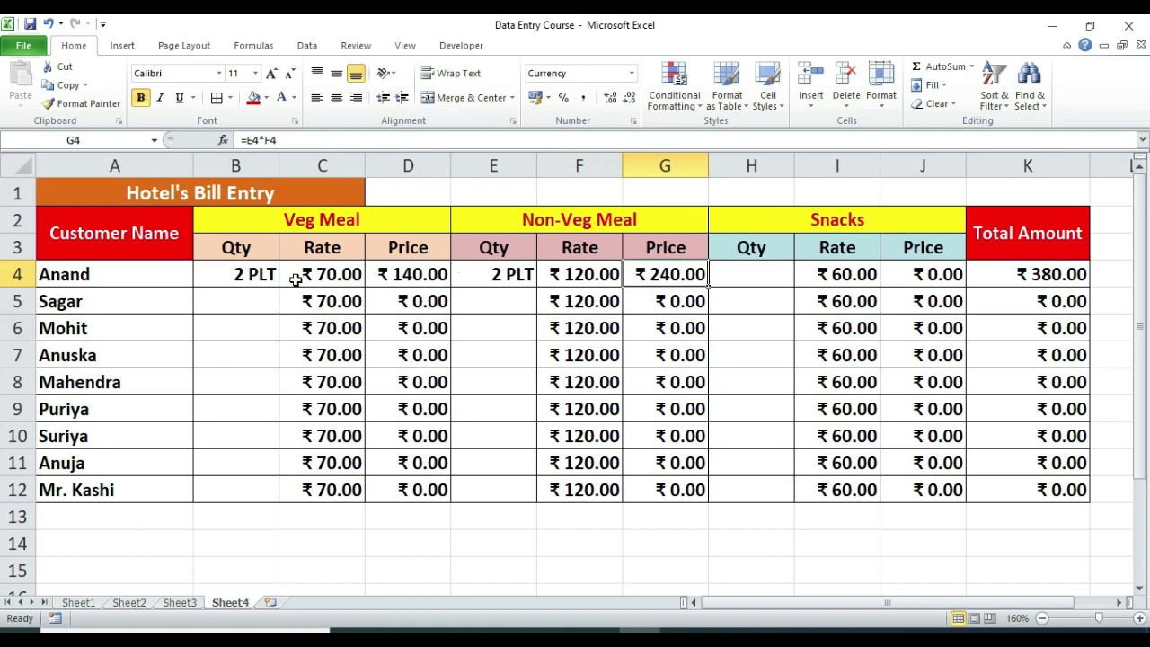
left_click(1032, 284)
left_click(1021, 303)
left_click(1012, 276)
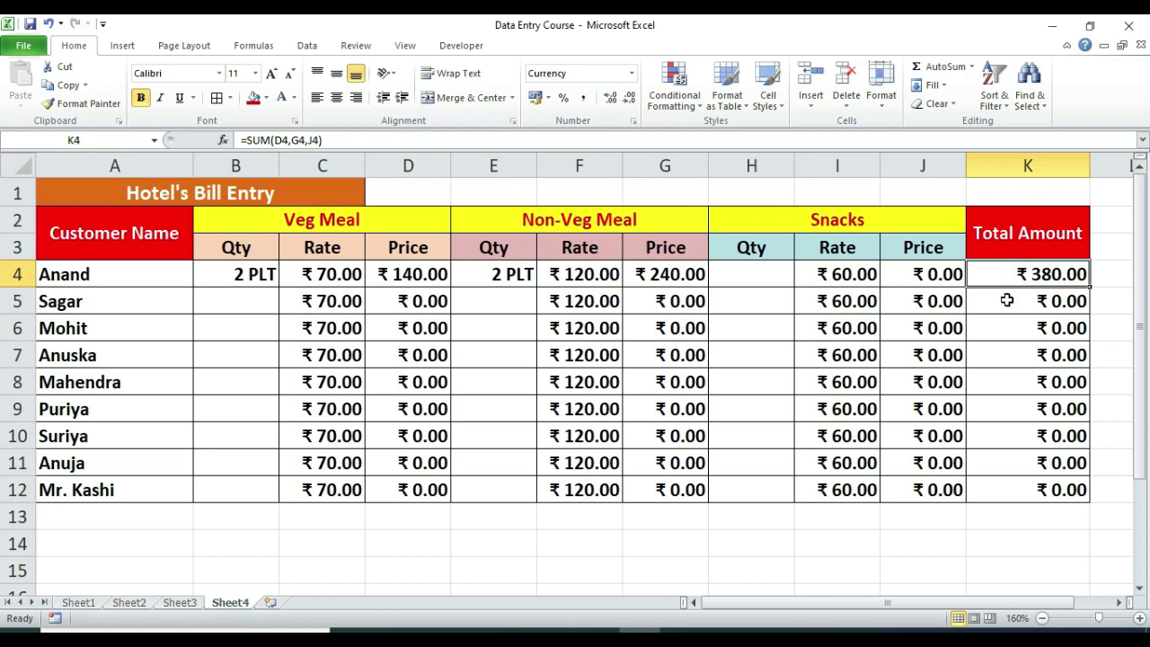
left_click(1017, 305)
left_click(1021, 275)
left_click(1022, 281)
mouse_move(136, 191)
left_mouse_down()
mouse_move(892, 461)
mouse_move(1018, 482)
left_mouse_up()
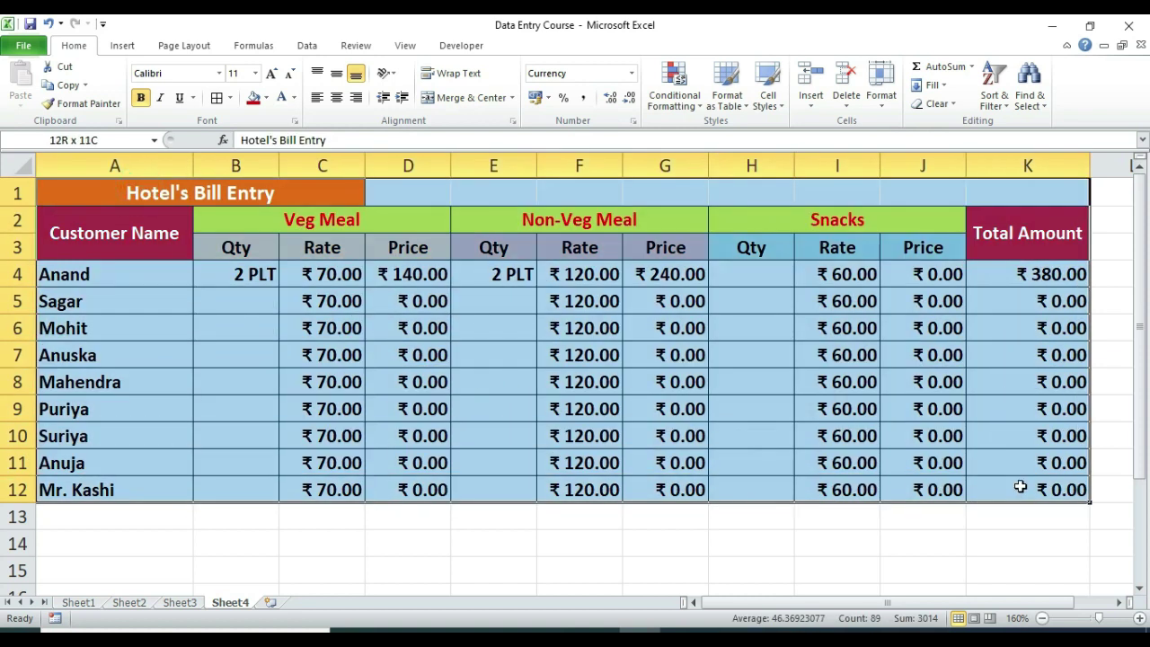
left_click(724, 375)
left_click_drag(55, 308, 1044, 493)
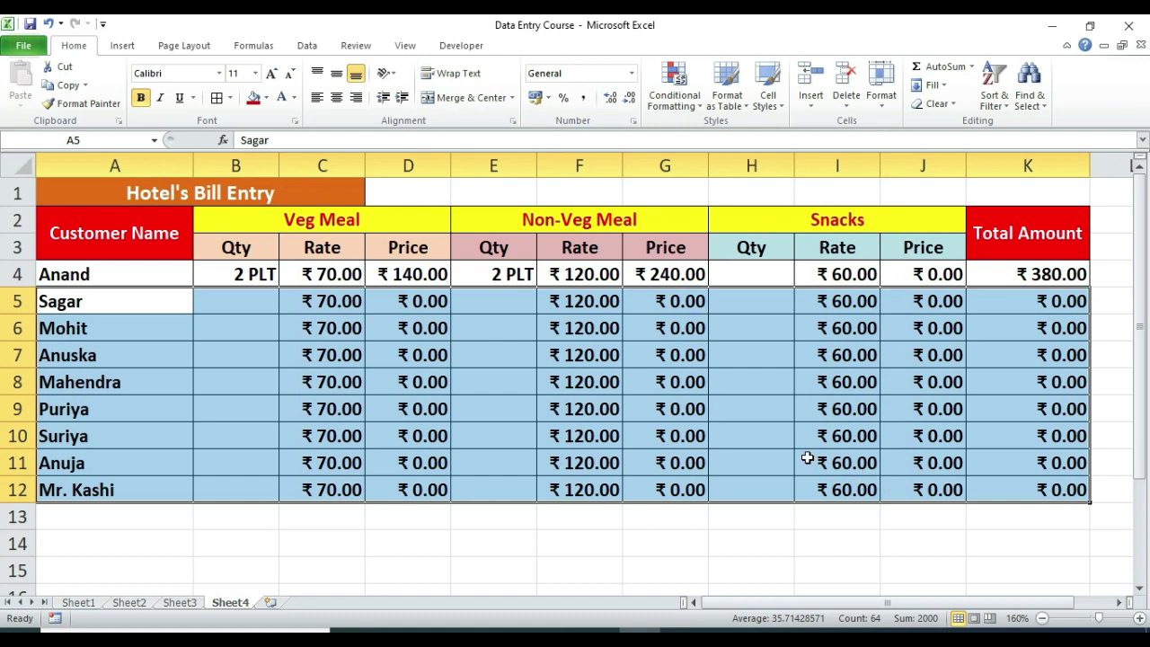
left_click(579, 516)
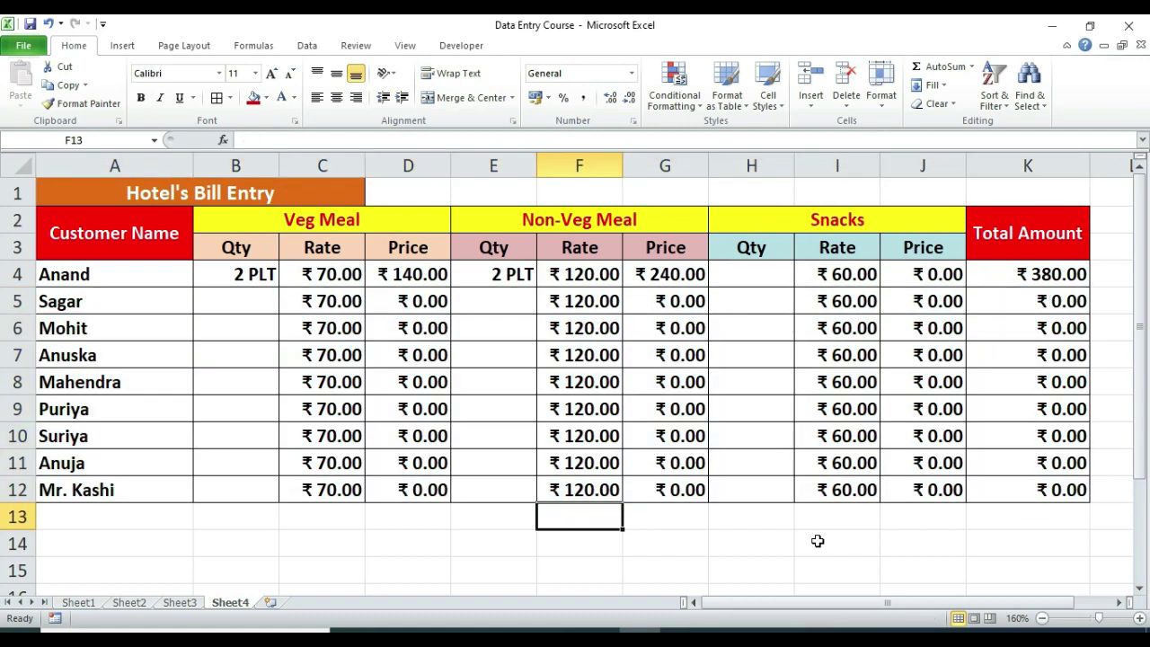